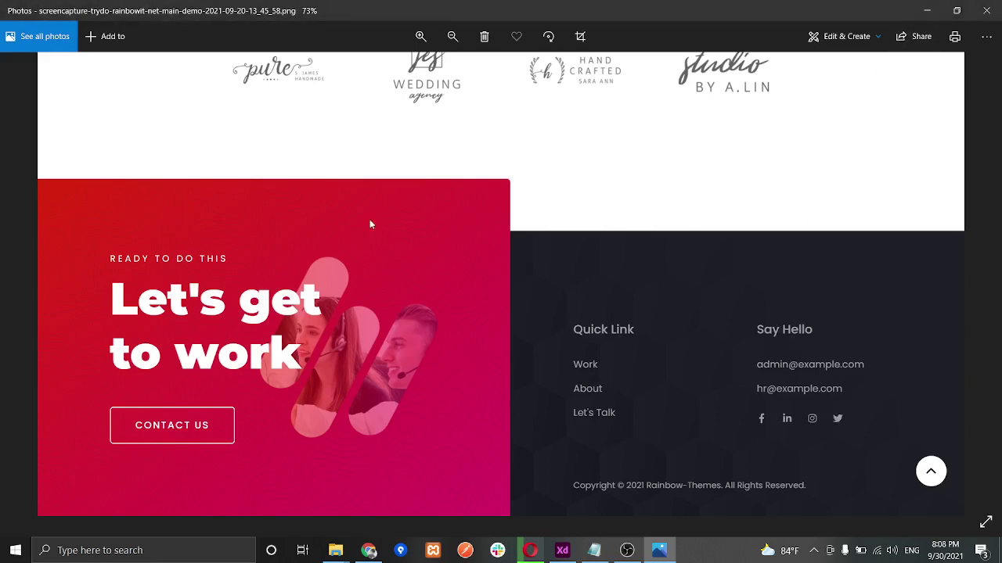
# Step: Switch from the reference image to the Adobe XD design and extend the Template-1 artboard downward to a height of about 8312
pyautogui.click(927, 11)
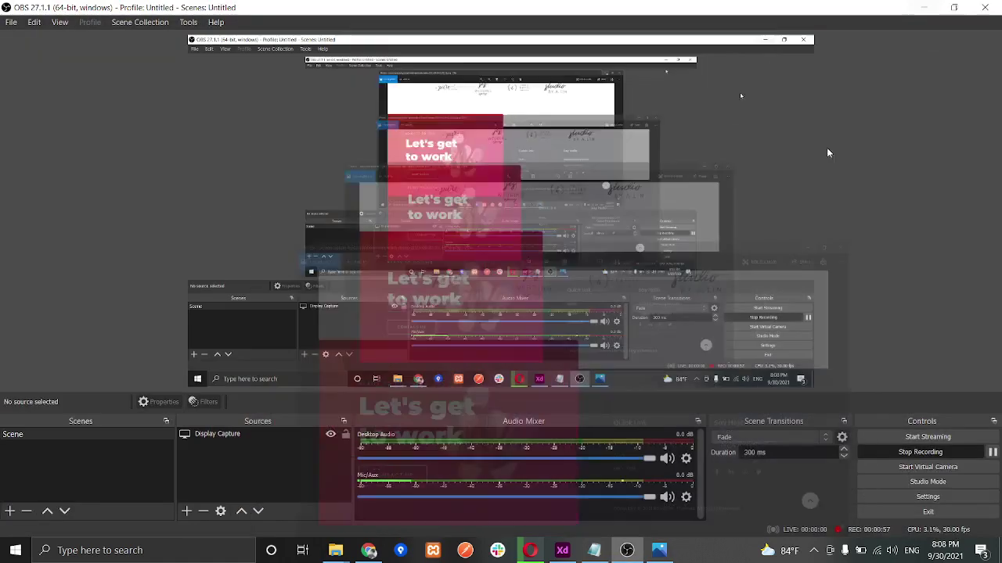
pyautogui.click(562, 550)
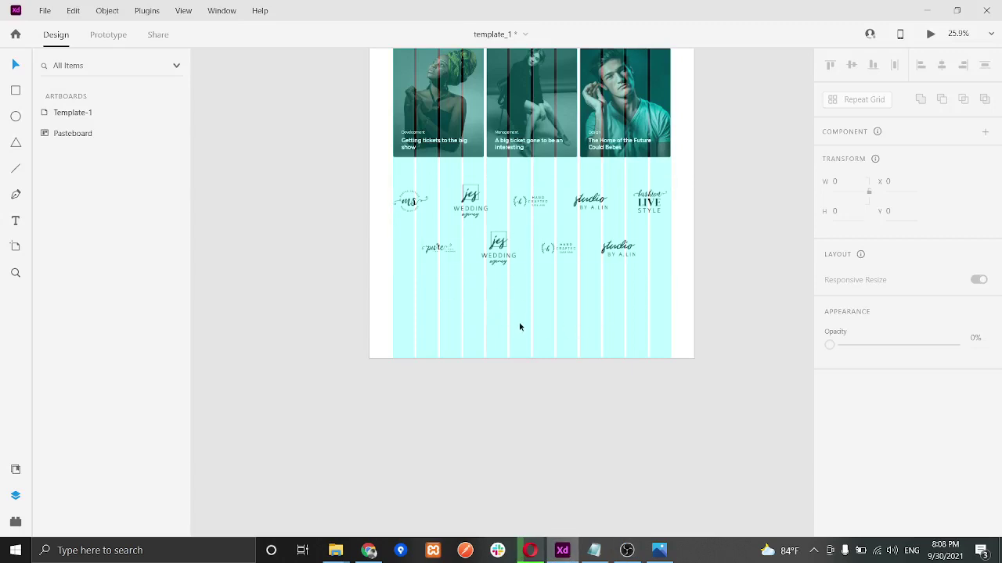
pyautogui.click(53, 113)
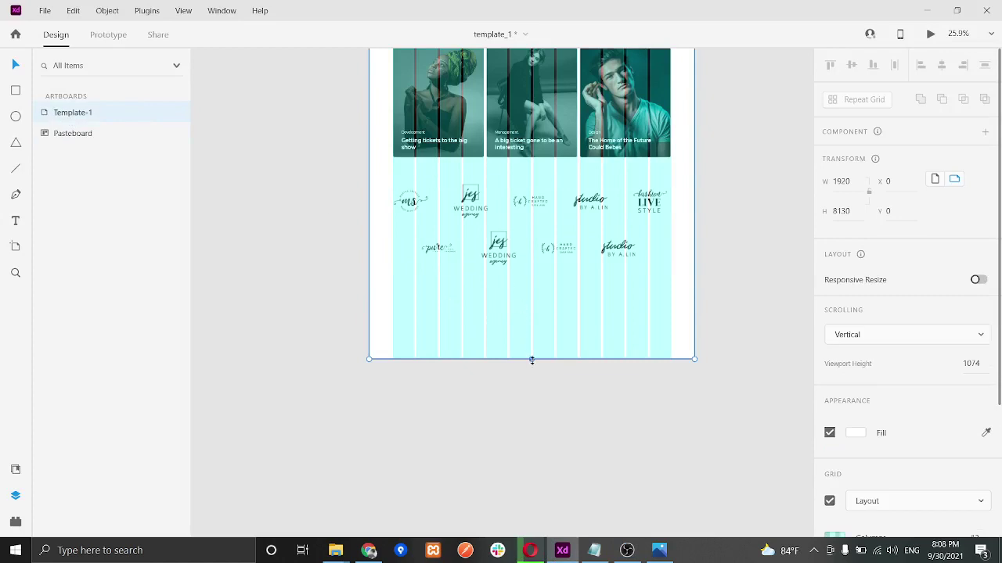
pyautogui.moveTo(531, 360); pyautogui.dragTo(531, 389)
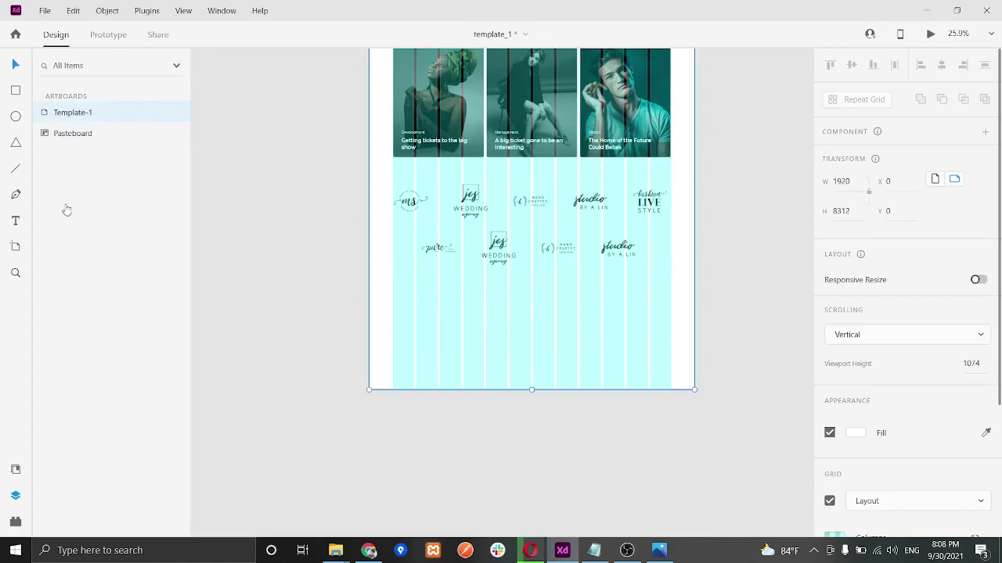
# Step: Draw a rectangle about 960 by 620 in the artboard's lower-left corner, reaching from its left edge to the middle
pyautogui.click(14, 91)
pyautogui.moveTo(369, 283); pyautogui.dragTo(533, 385)
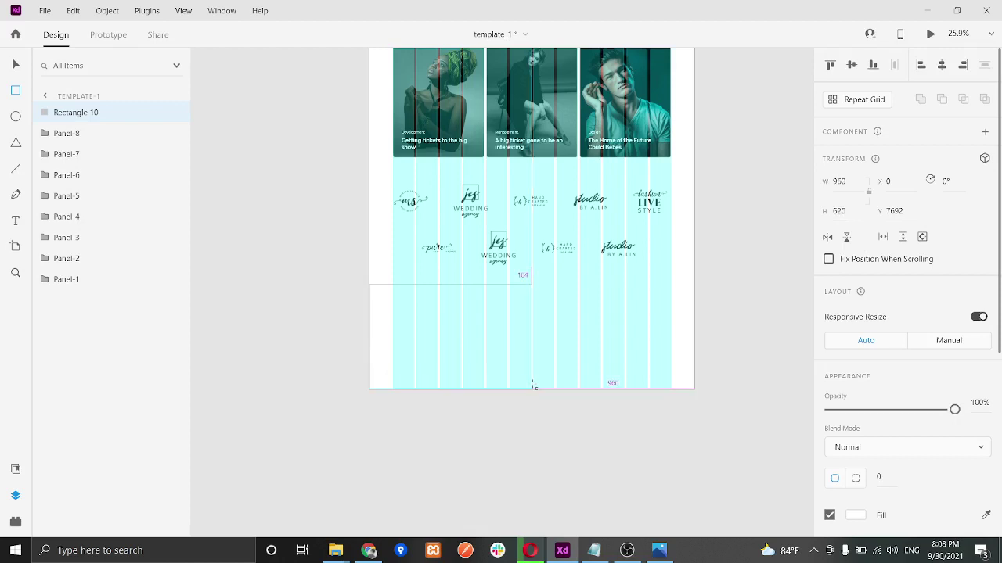
pyautogui.moveTo(533, 385); pyautogui.dragTo(531, 389)
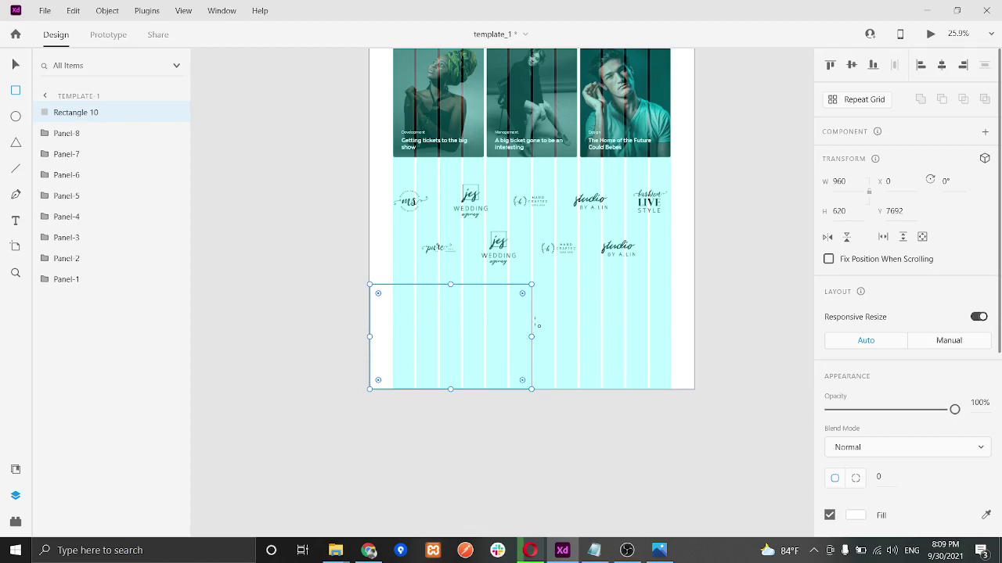
# Step: Adjust the rectangle's right edge to the middle of the central column gutter, making it about 959 wide
pyautogui.scroll(6, 555, 309)
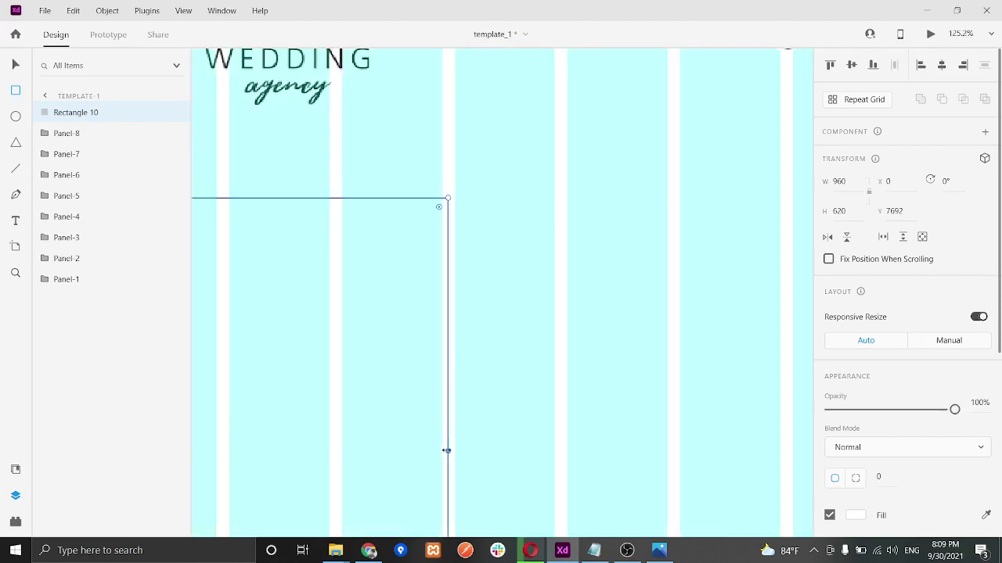
pyautogui.moveTo(446, 451); pyautogui.dragTo(440, 450)
pyautogui.scroll(-7, 399, 269)
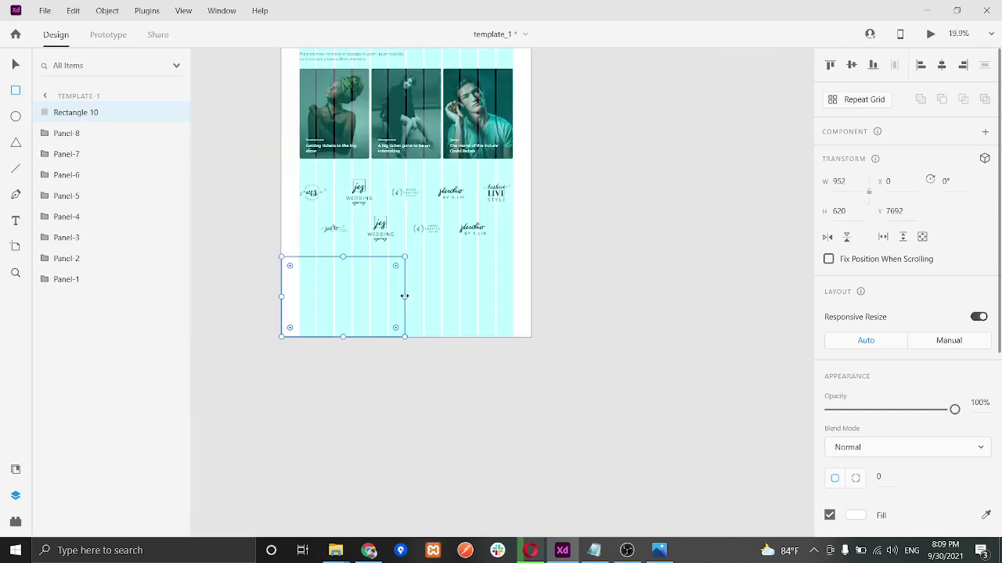
pyautogui.scroll(6, 404, 296)
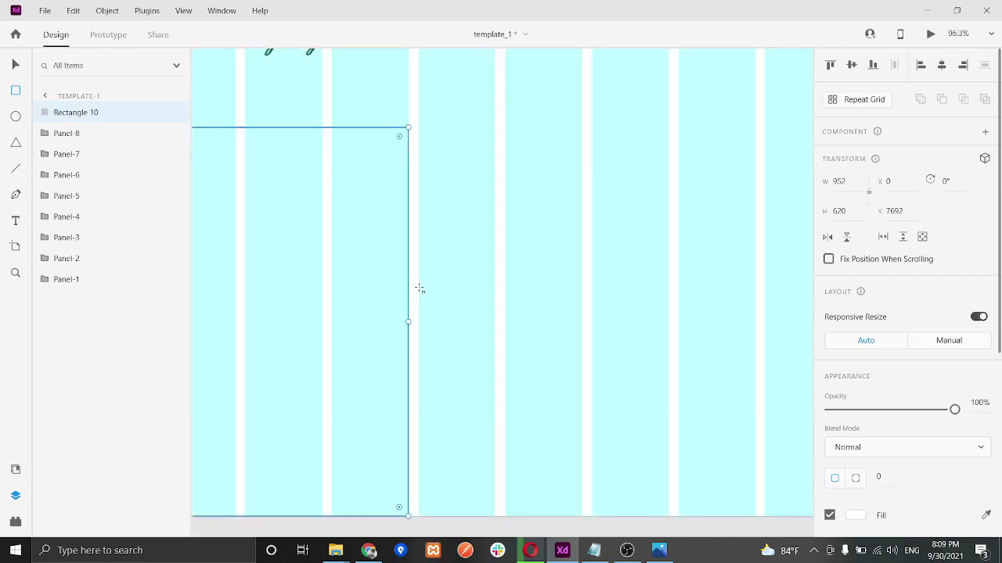
pyautogui.scroll(2, 420, 289)
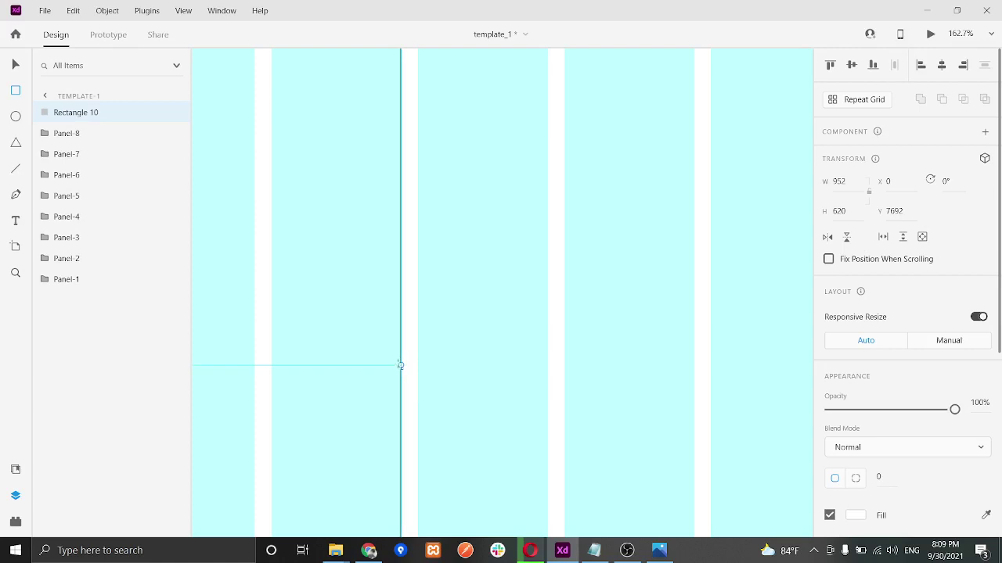
pyautogui.moveTo(400, 364); pyautogui.dragTo(408, 364)
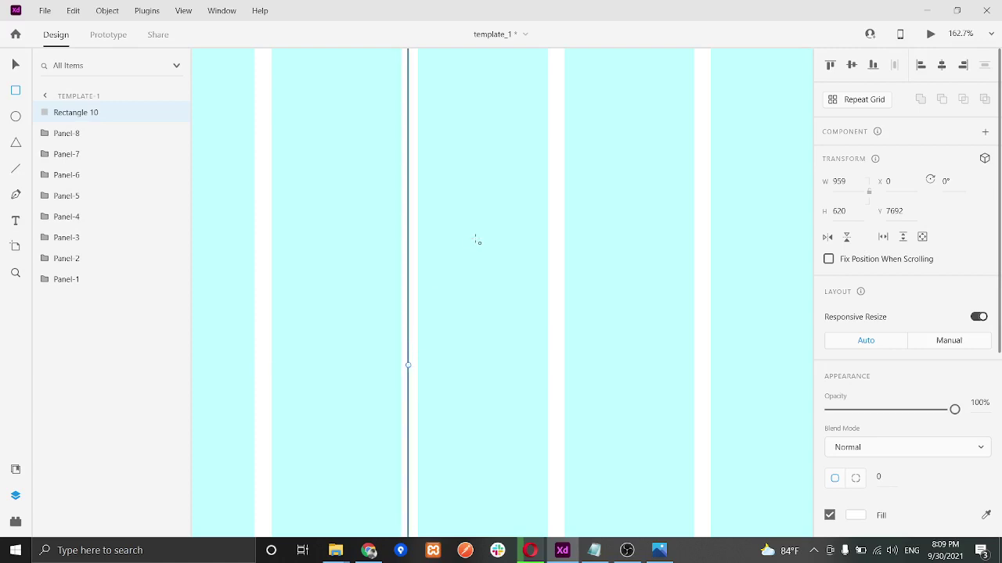
pyautogui.scroll(-2, 476, 217)
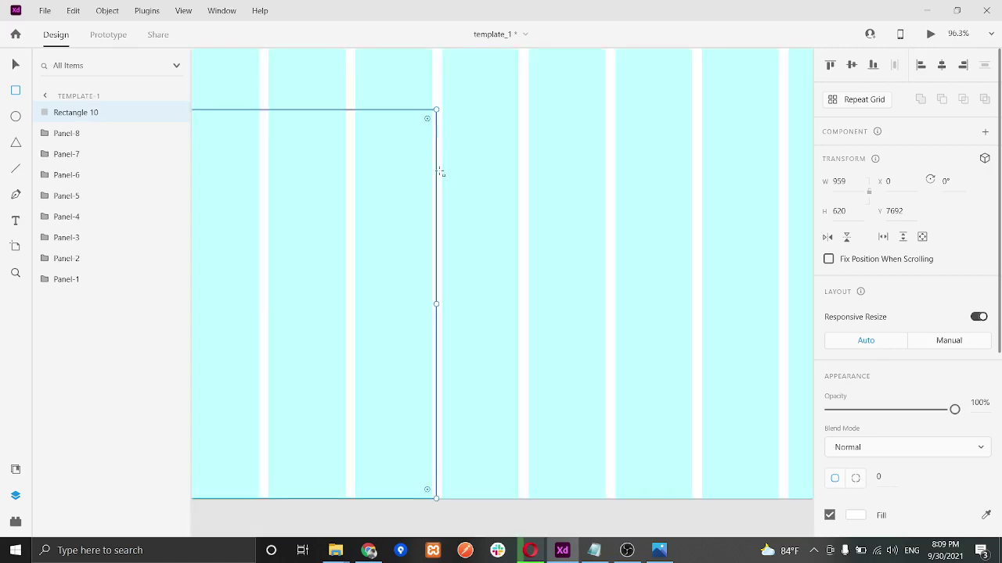
# Step: Draw a second rectangle about 531 high in the artboard's lower-right corner and extend its left edge toward the first, about 962 wide
pyautogui.moveTo(436, 166); pyautogui.dragTo(732, 501)
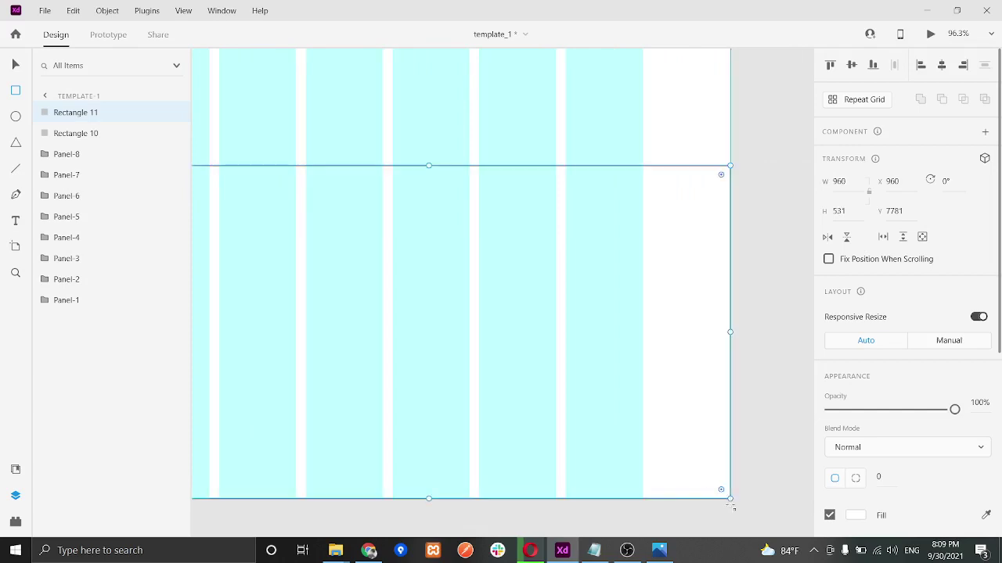
pyautogui.moveTo(373, 318); pyautogui.dragTo(507, 335)
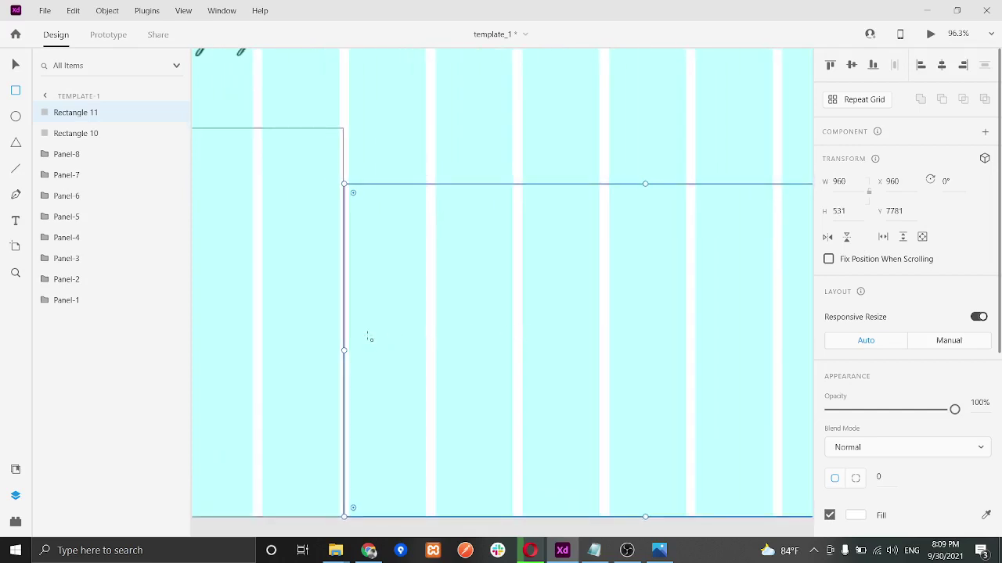
pyautogui.scroll(5, 369, 338)
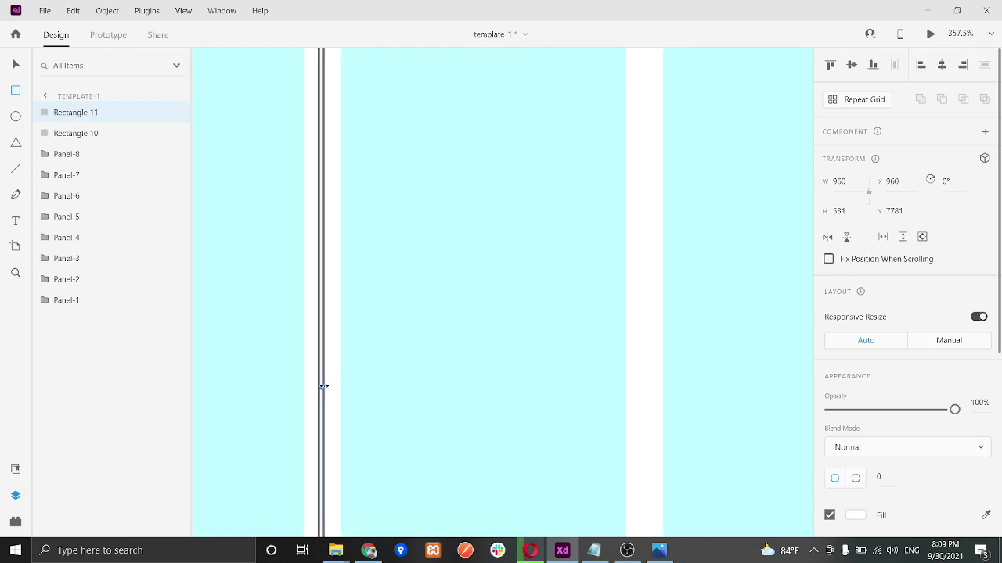
pyautogui.moveTo(322, 387); pyautogui.dragTo(317, 386)
pyautogui.scroll(-6, 349, 318)
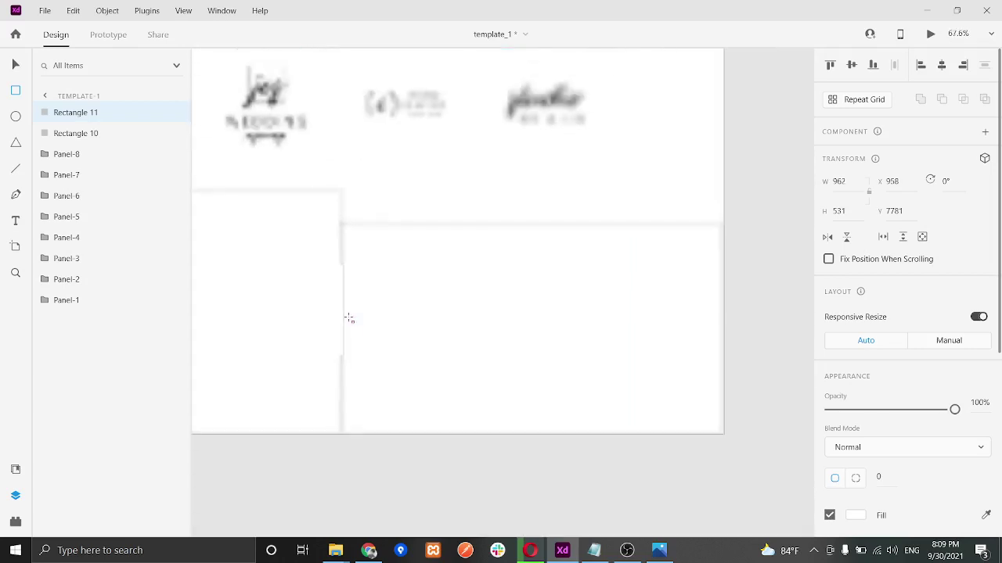
pyautogui.scroll(-2, 349, 318)
pyautogui.press("ctrl+shift+'")
pyautogui.moveTo(290, 293); pyautogui.dragTo(441, 298)
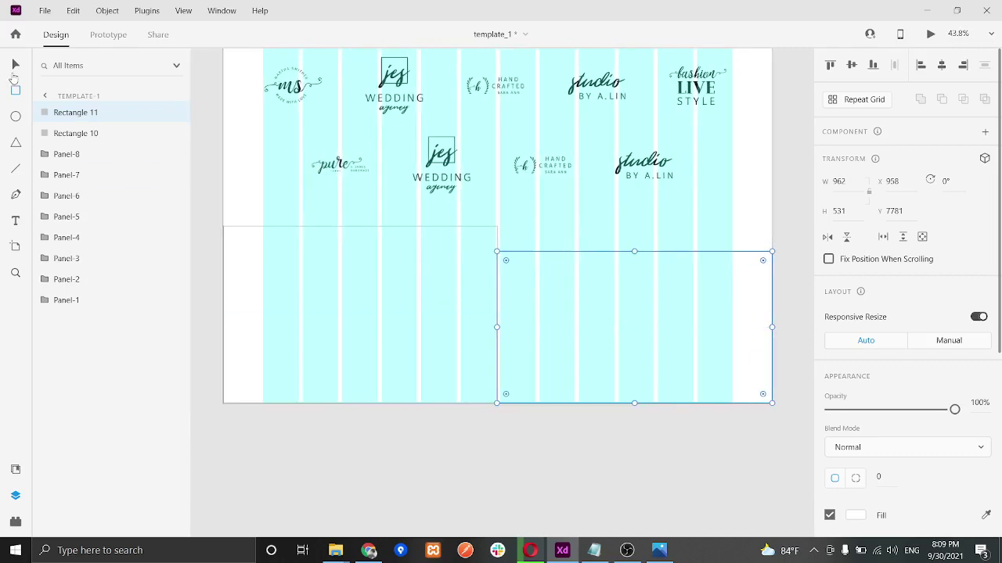
# Step: Check the footer colours in the reference image and fill the lower-right rectangle with #333333
pyautogui.click(15, 67)
pyautogui.click(658, 551)
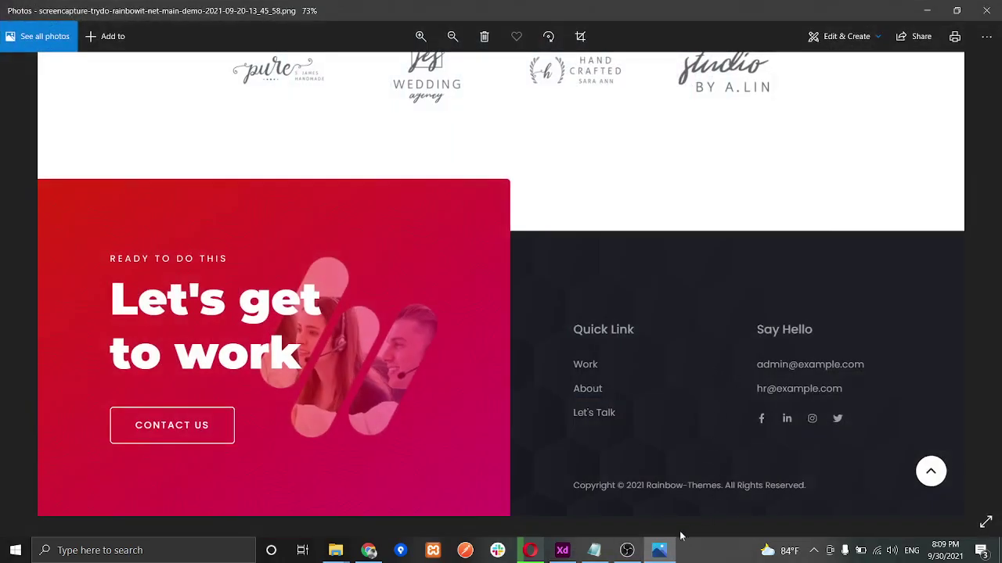
pyautogui.click(659, 551)
pyautogui.scroll(-3, 853, 369)
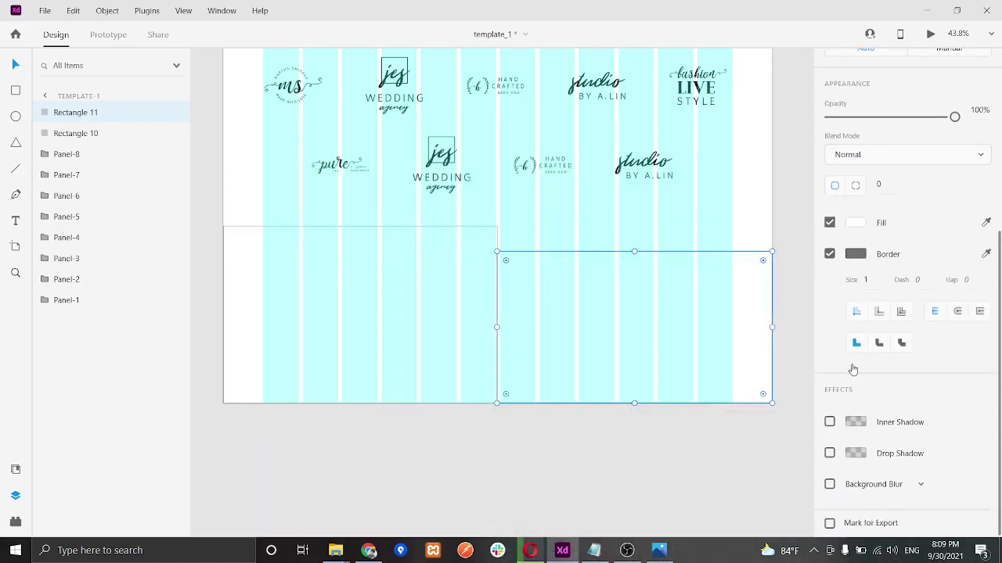
pyautogui.click(853, 225)
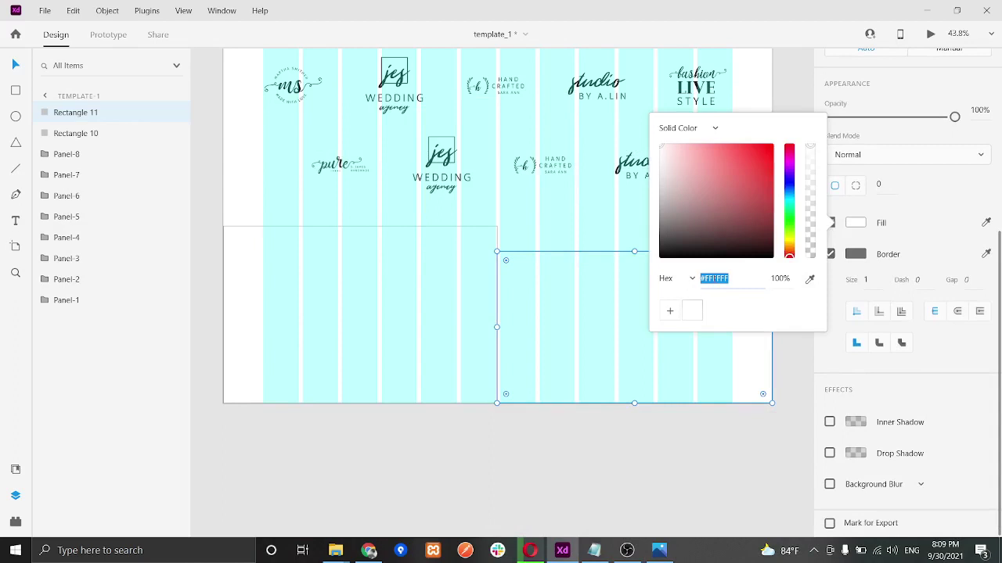
pyautogui.write('333')
pyautogui.press('Return')
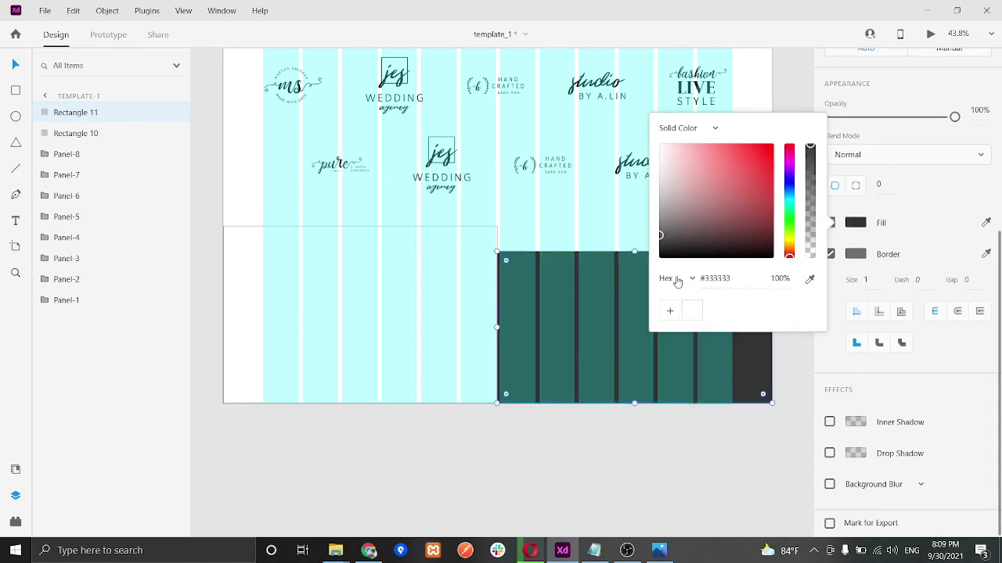
# Step: Give the lower-left rectangle a linear gradient fill running diagonally from its upper-left corner to its lower-right corner
pyautogui.click(423, 279)
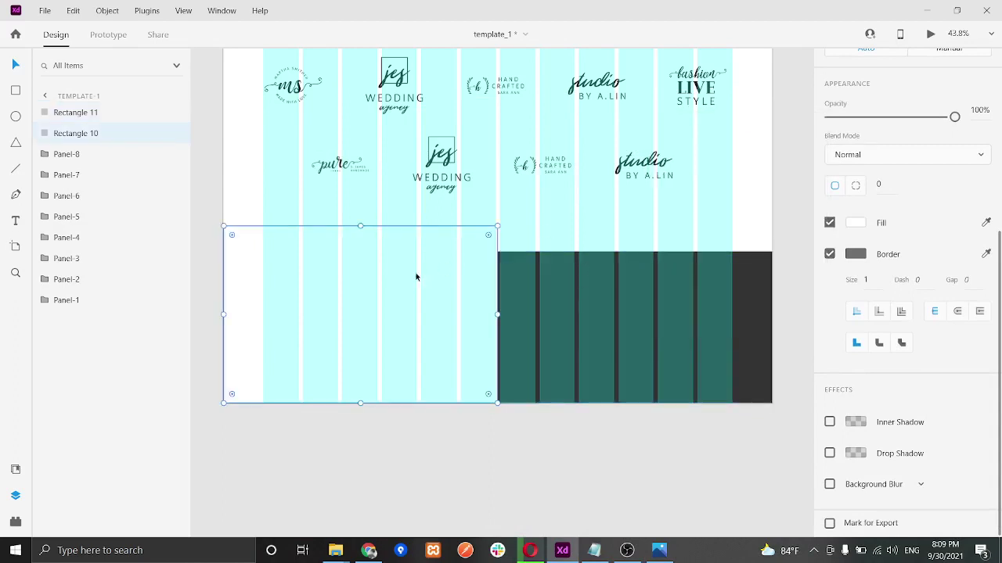
pyautogui.click(860, 225)
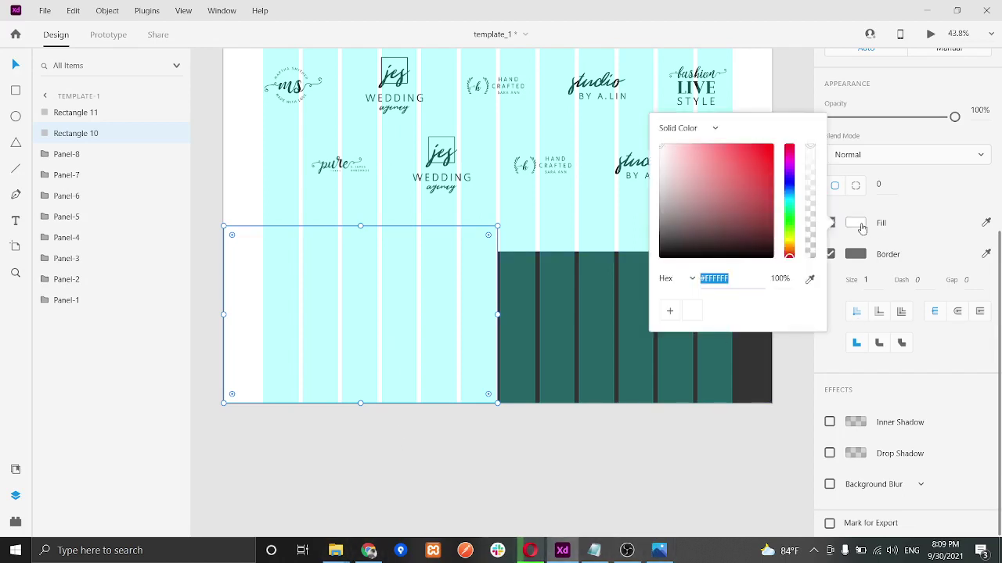
pyautogui.click(702, 128)
pyautogui.click(700, 152)
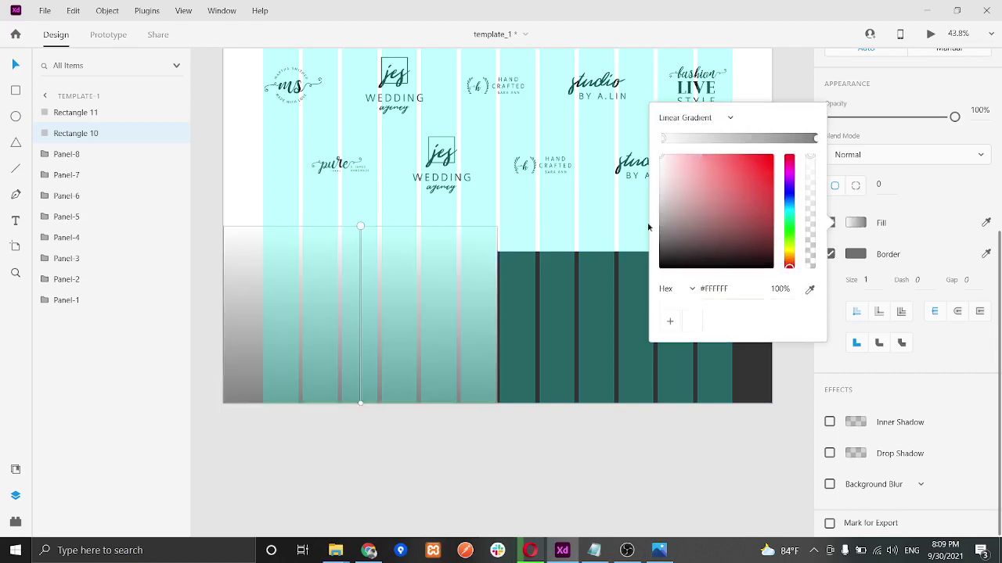
pyautogui.moveTo(360, 227); pyautogui.dragTo(238, 236)
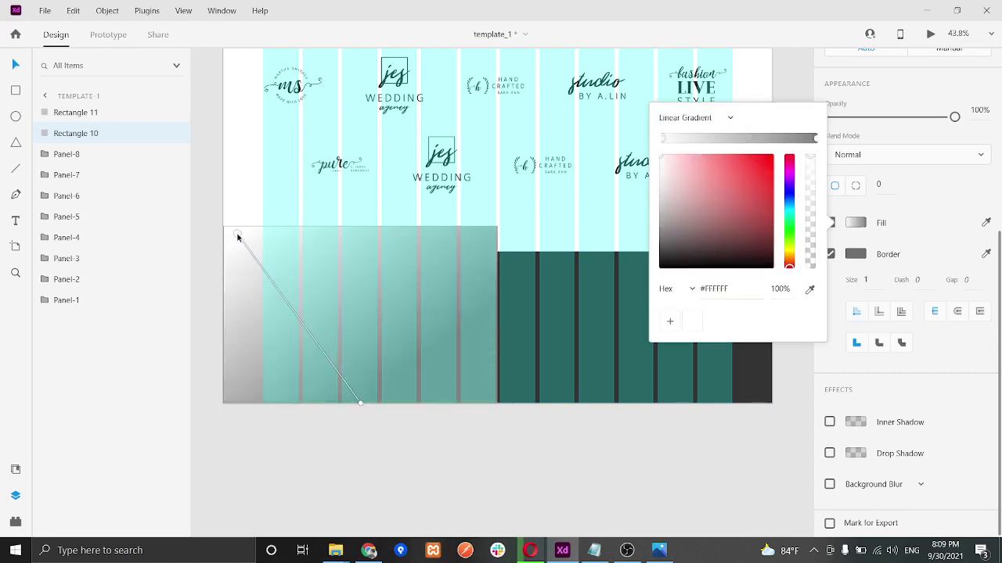
pyautogui.moveTo(361, 404); pyautogui.dragTo(486, 396)
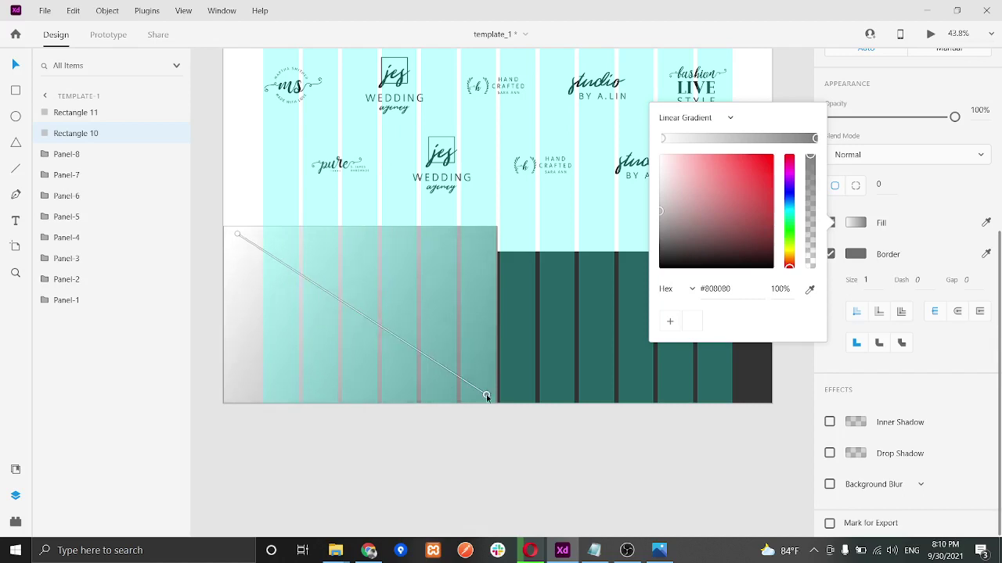
pyautogui.click(237, 237)
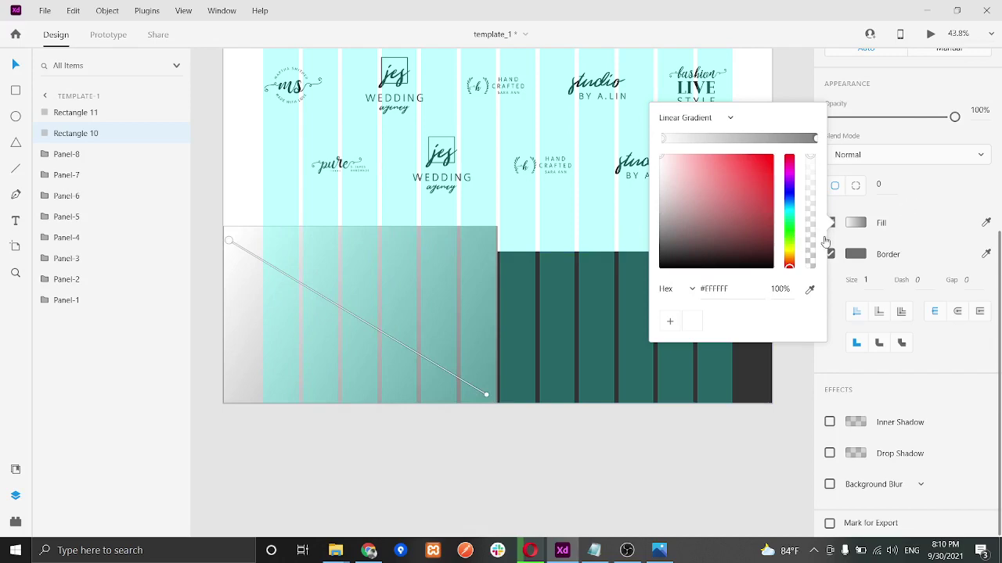
pyautogui.click(892, 209)
# Step: Copy the fill's hex code from the pink 199+ number in the Our Fun Facts section
pyautogui.scroll(10, 770, 131)
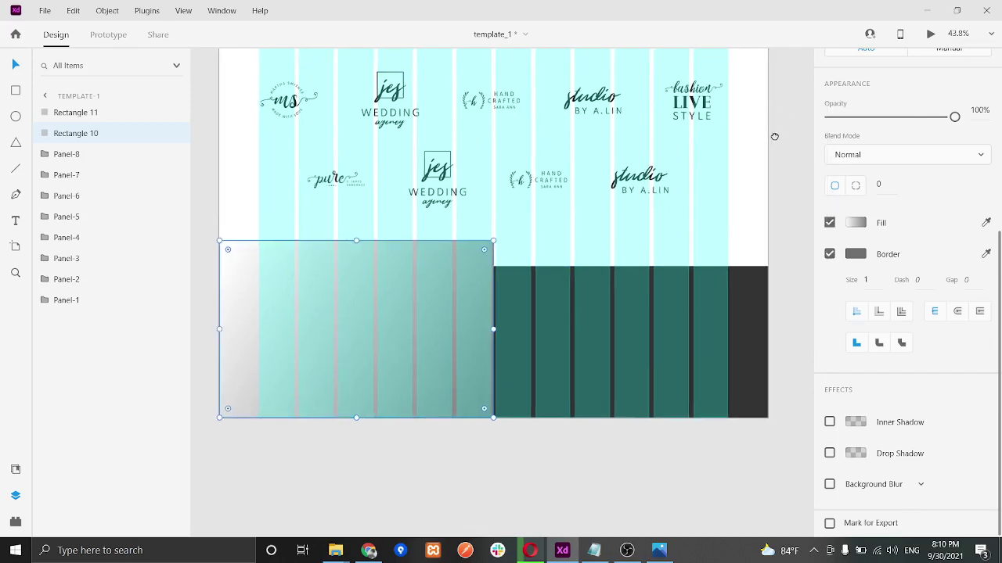
pyautogui.scroll(5, 656, 202)
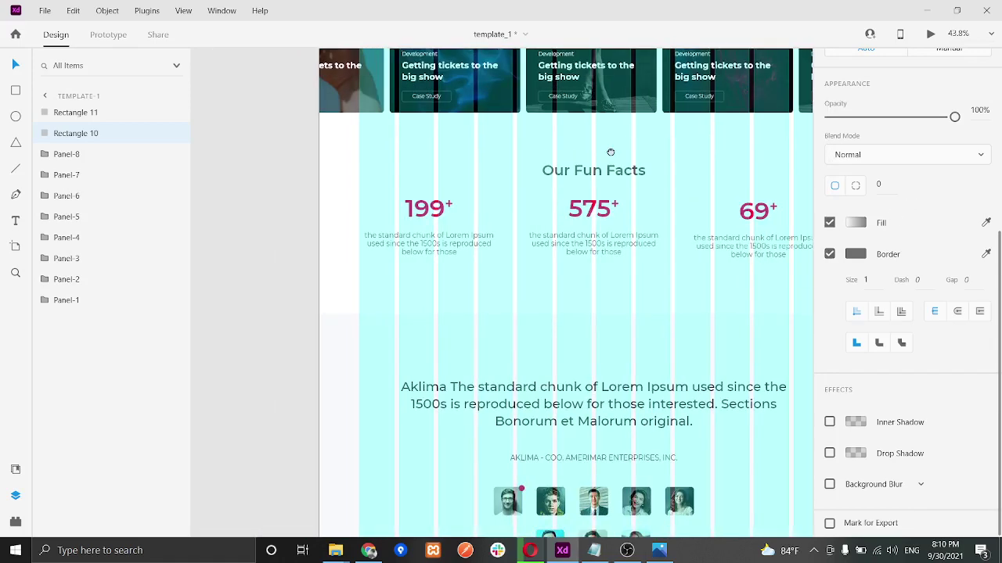
pyautogui.click(435, 274)
pyautogui.doubleClick(436, 273)
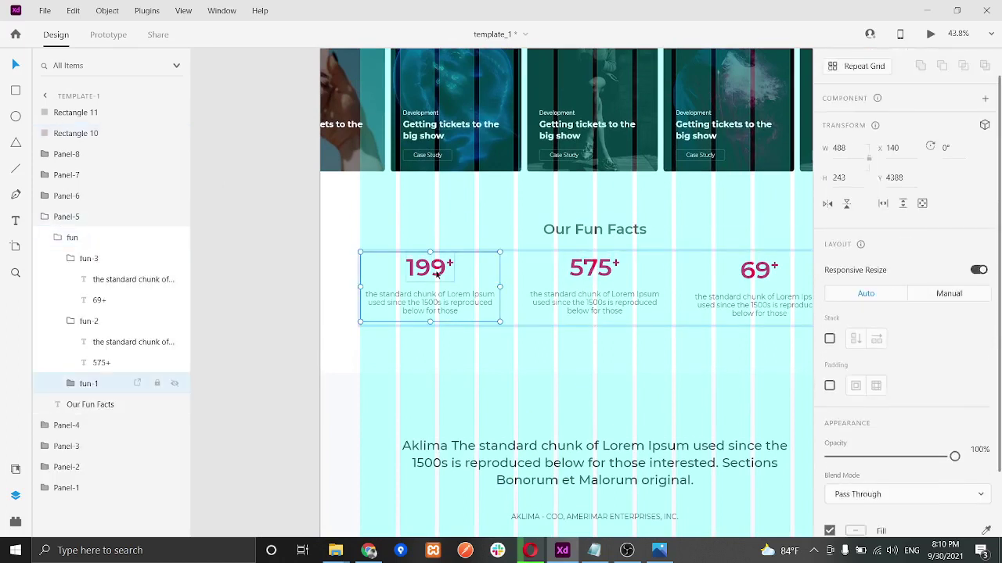
pyautogui.doubleClick(443, 276)
pyautogui.scroll(-5, 850, 341)
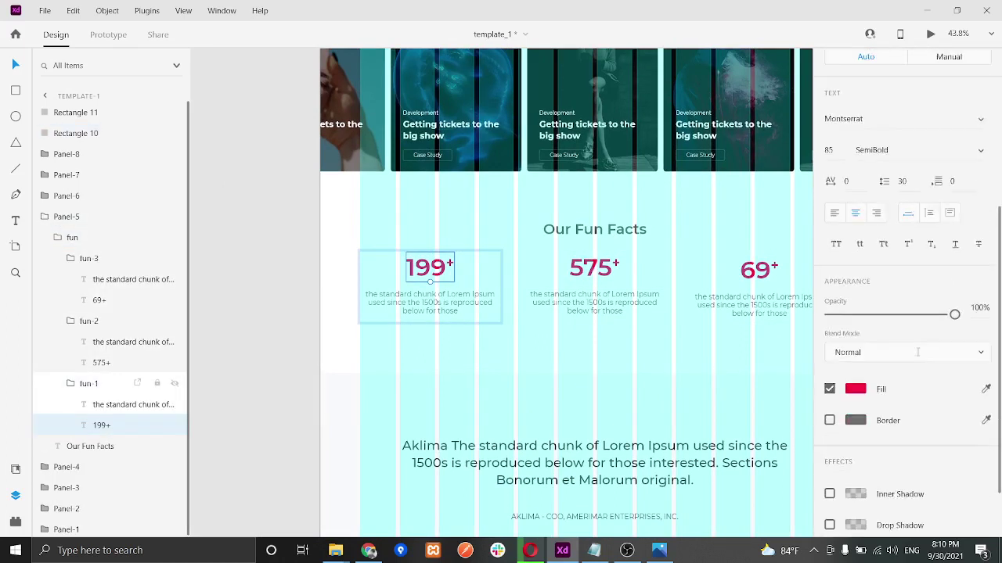
pyautogui.click(852, 337)
pyautogui.hotkey('ctrl', 'c')
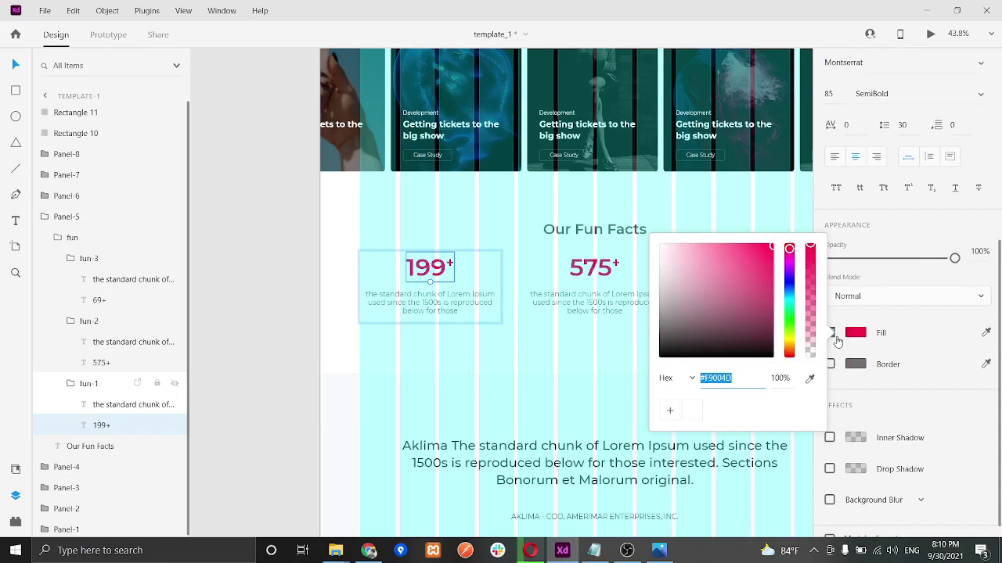
# Step: Switch to Notepad, paste the hex code #F9004D on a new line below the existing text, and return to Adobe XD
pyautogui.click(594, 550)
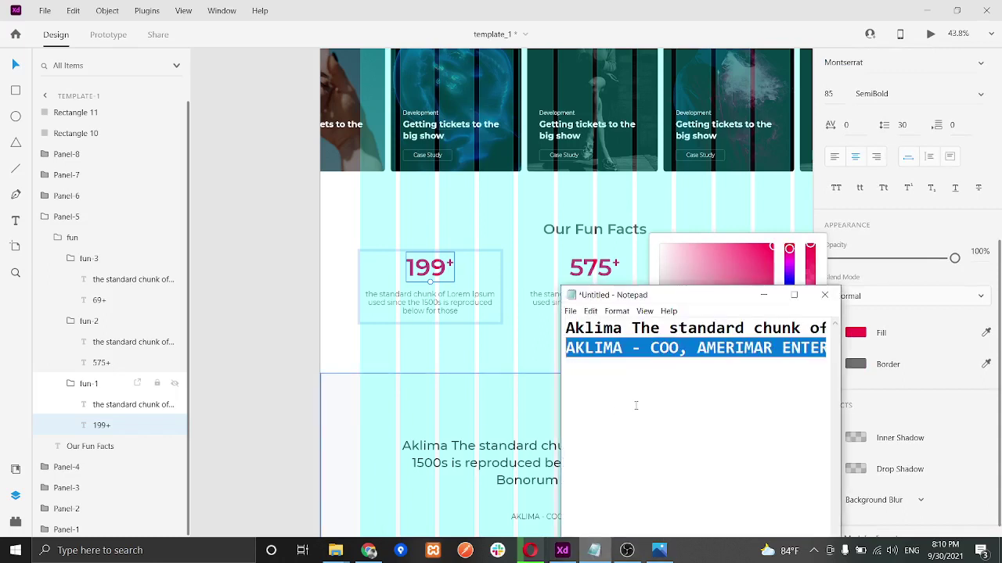
pyautogui.press('Right')
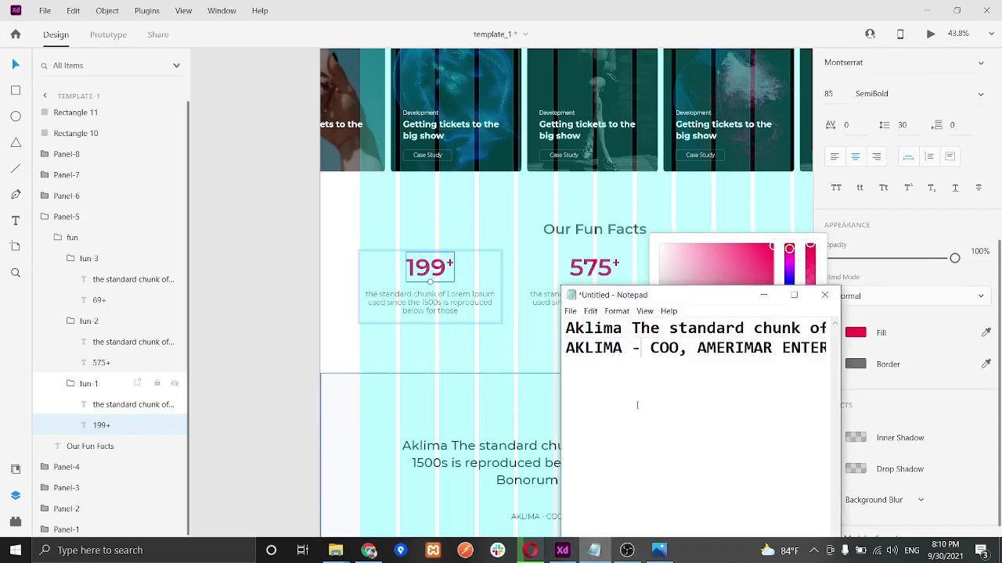
pyautogui.press('End')
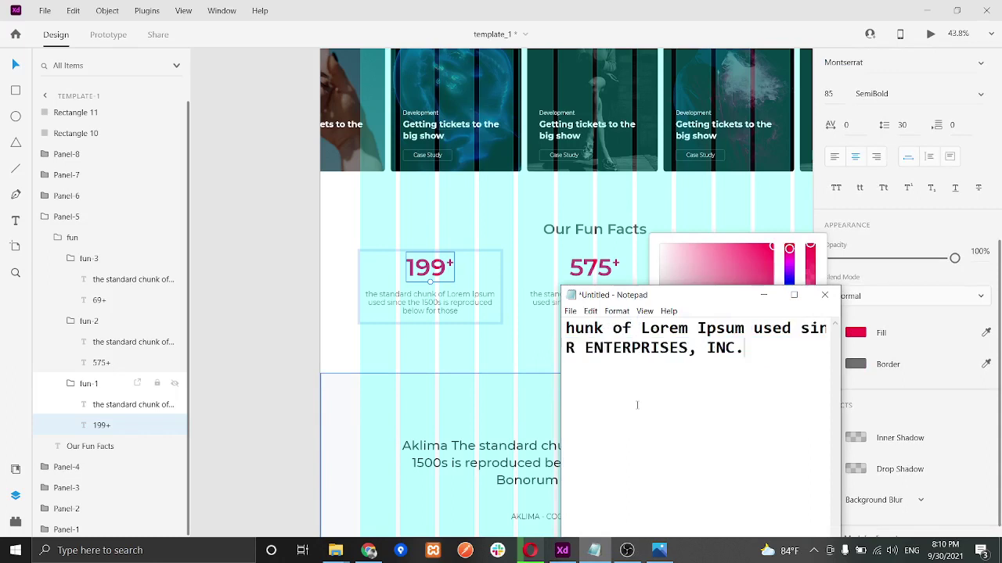
pyautogui.press('Return')
pyautogui.hotkey('ctrl', 'v')
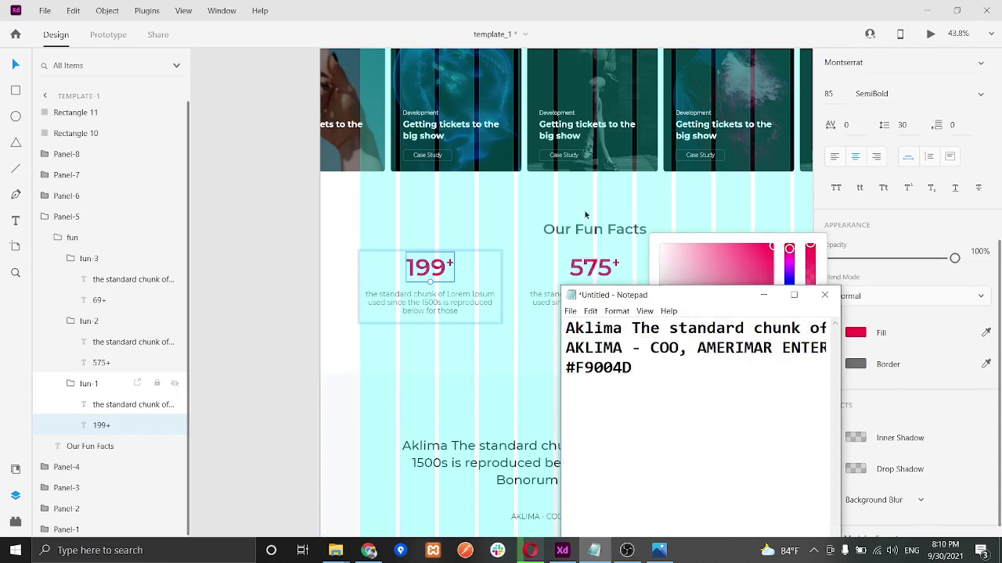
pyautogui.click(228, 226)
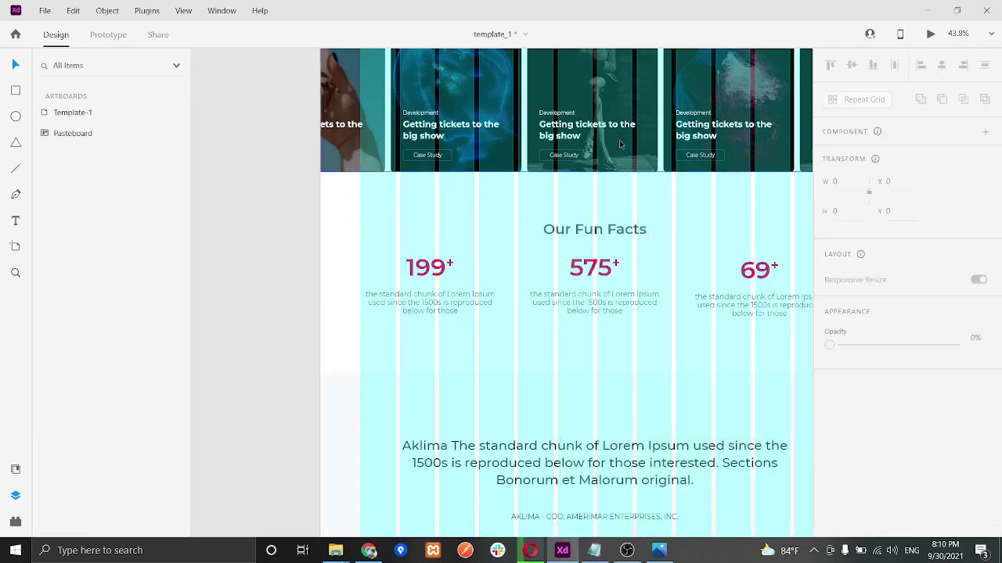
# Step: Copy the fill's hex code from the red A DIGITAL AGENCY. heading at the top of the page
pyautogui.scroll(-2, 622, 150)
pyautogui.scroll(-5, 619, 143)
pyautogui.scroll(5, 645, 105)
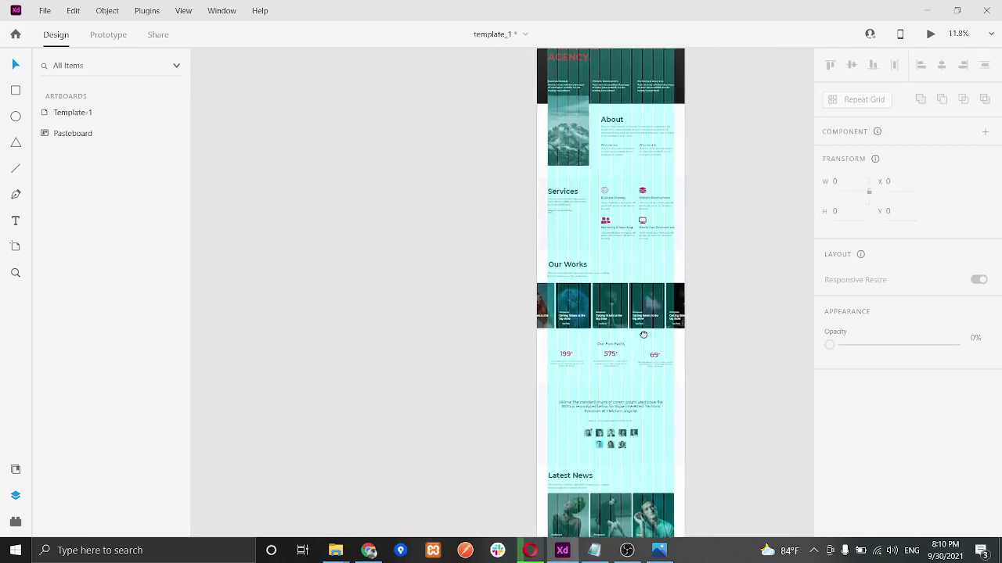
pyautogui.scroll(3, 556, 164)
pyautogui.scroll(4, 556, 164)
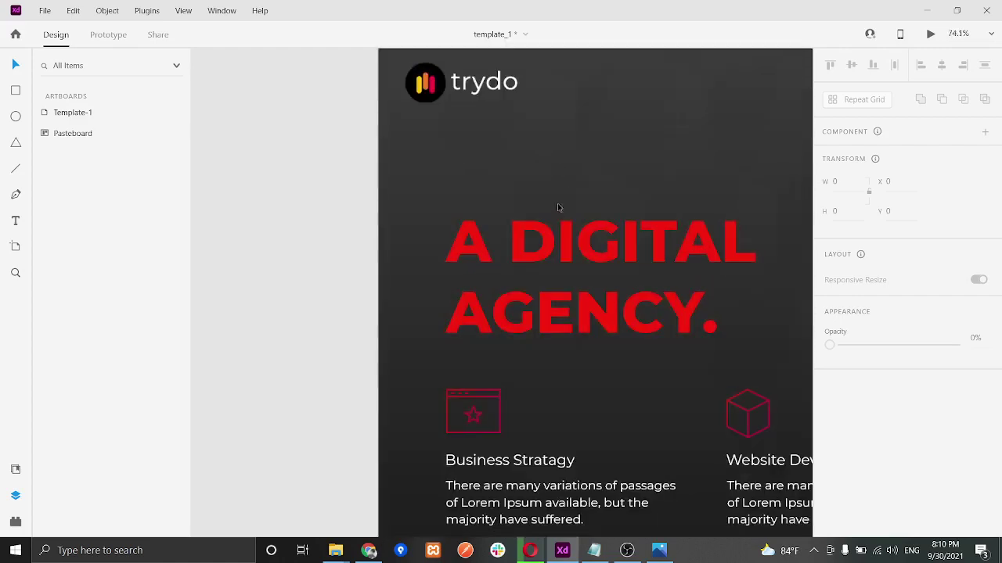
pyautogui.doubleClick(563, 227)
pyautogui.doubleClick(569, 243)
pyautogui.scroll(-4, 900, 352)
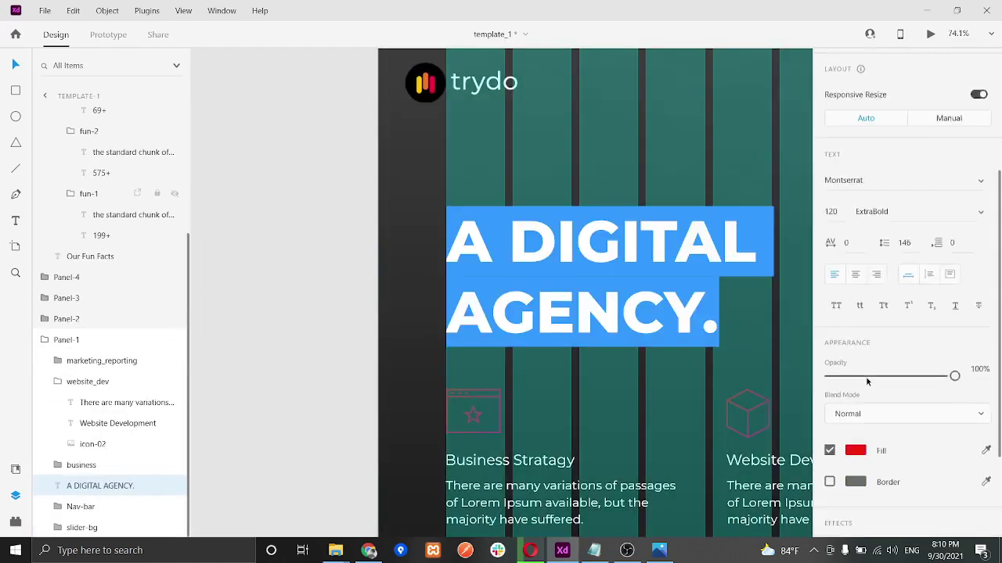
pyautogui.click(855, 366)
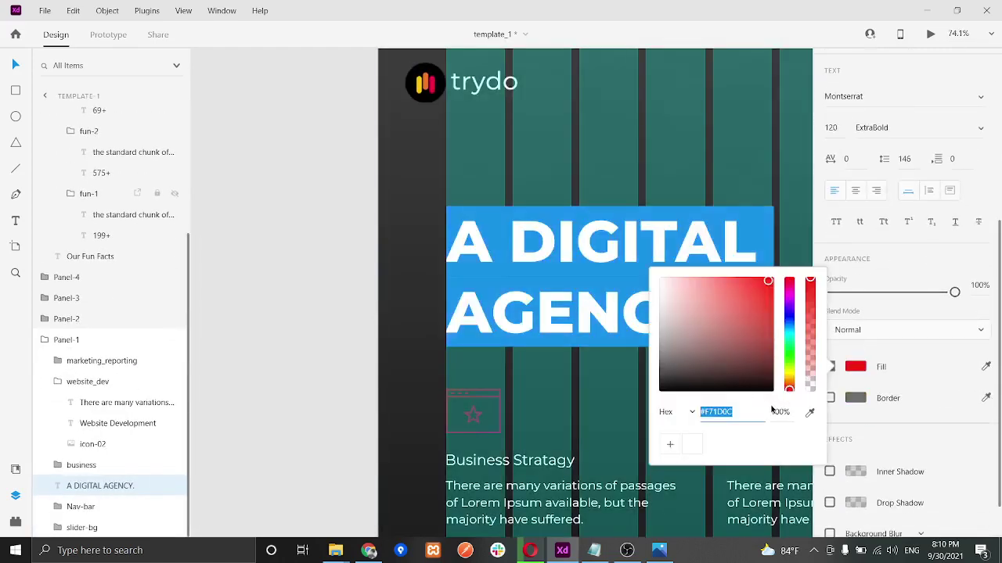
pyautogui.press('Escape')
# Step: Set the starting colour of the lower-left footer rectangle's linear gradient to #F71D0C
pyautogui.scroll(-6, 670, 319)
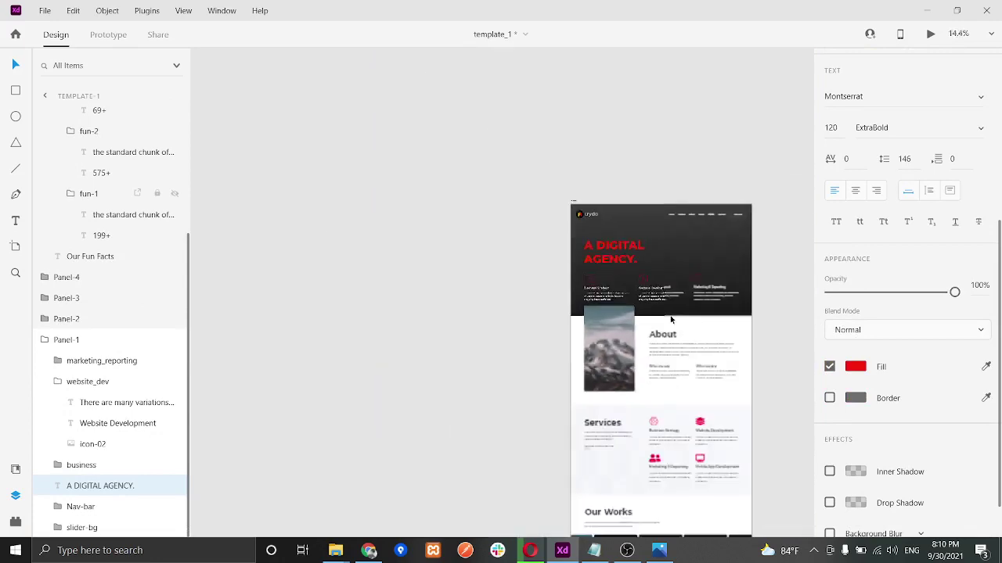
pyautogui.scroll(-1, 671, 319)
pyautogui.hotkey('ctrl', 'shift', "'")
pyautogui.moveTo(752, 425); pyautogui.dragTo(718, 121)
pyautogui.moveTo(738, 468); pyautogui.dragTo(722, 282)
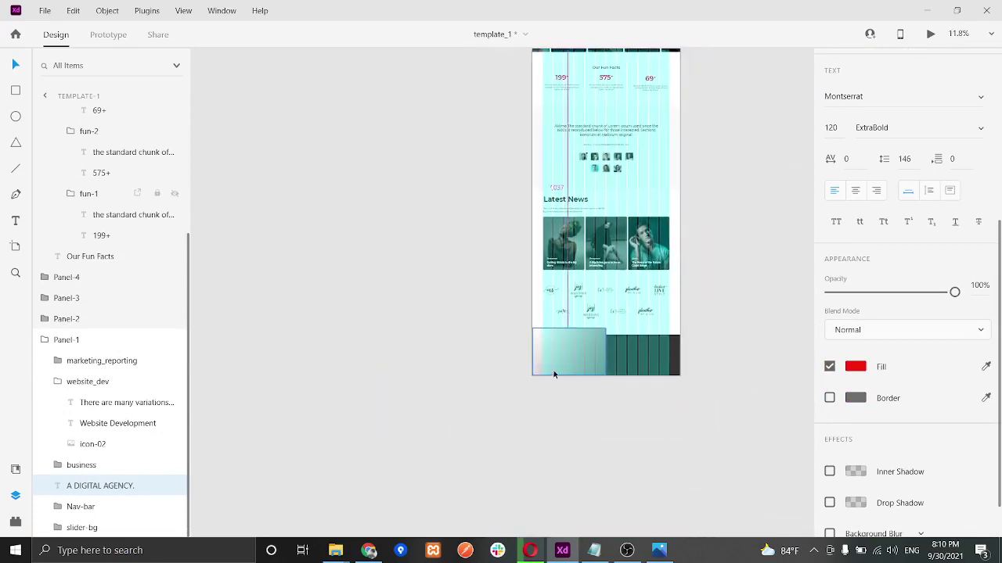
pyautogui.scroll(8, 554, 375)
pyautogui.click(617, 270)
pyautogui.hotkey('ctrl', 'v')
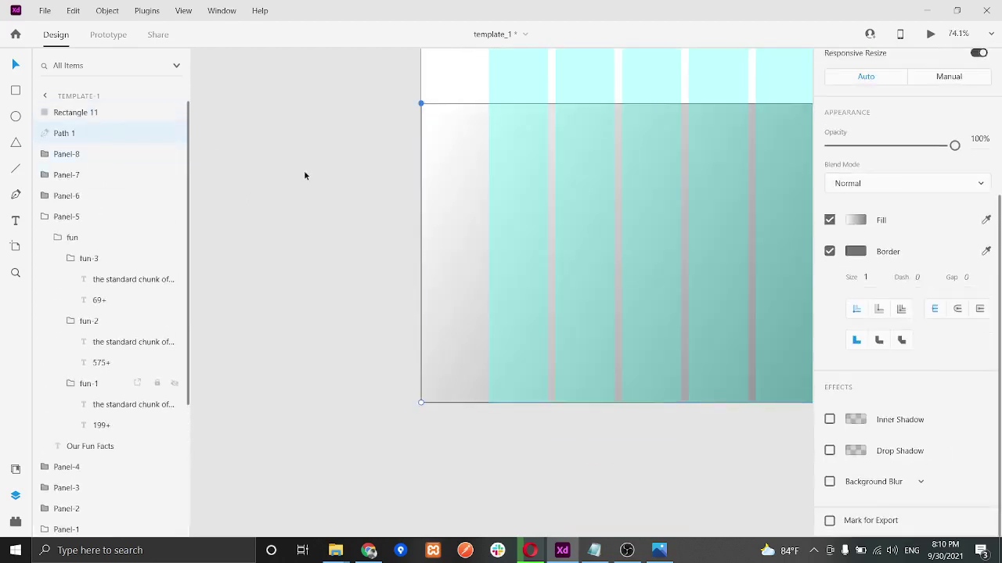
pyautogui.hotkey('ctrl', 'z')
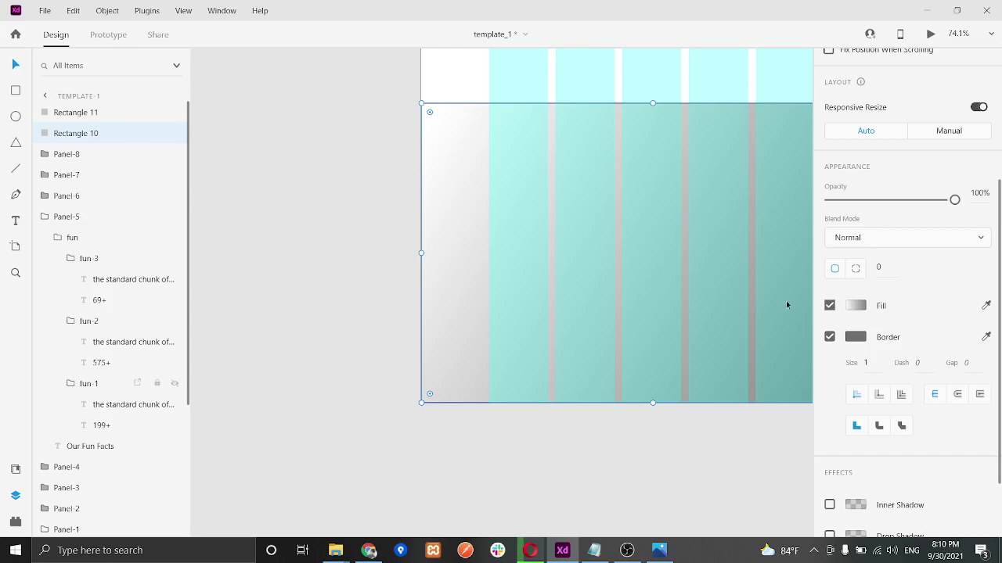
pyautogui.click(854, 306)
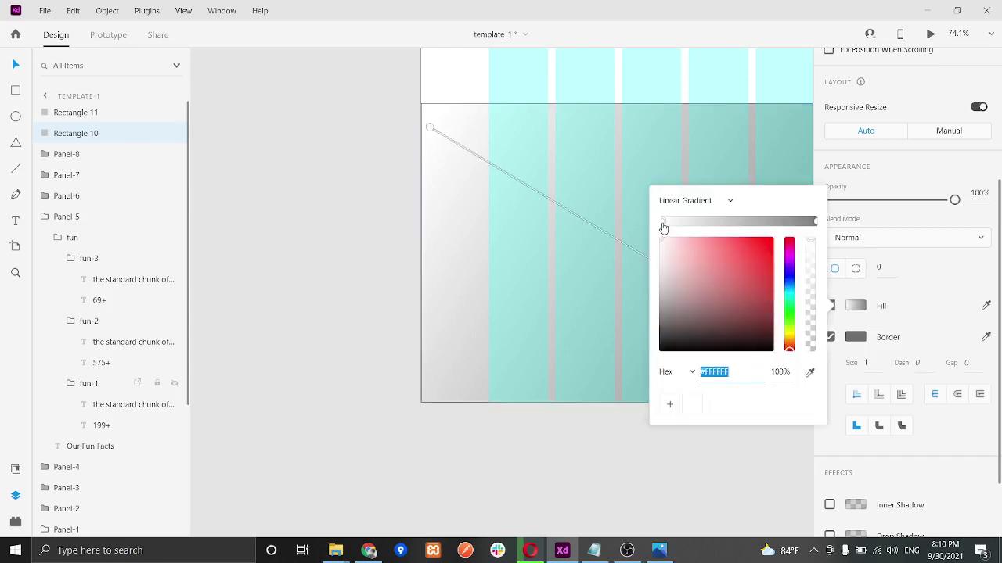
pyautogui.write('#F71D0C')
pyautogui.press('Return')
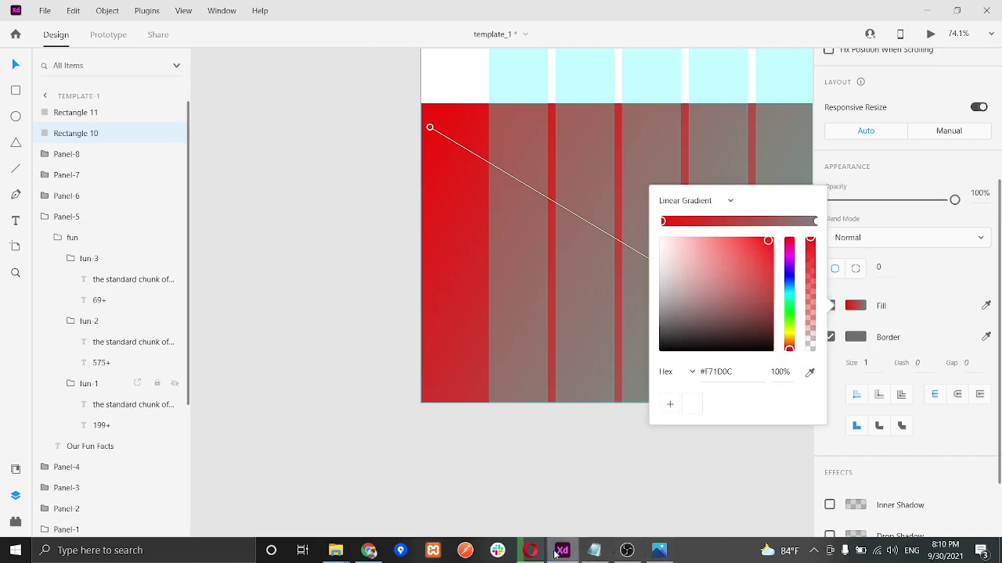
# Step: Copy #F9004D from the Notepad notes and set it as the end colour of the rectangle's linear gradient
pyautogui.click(598, 552)
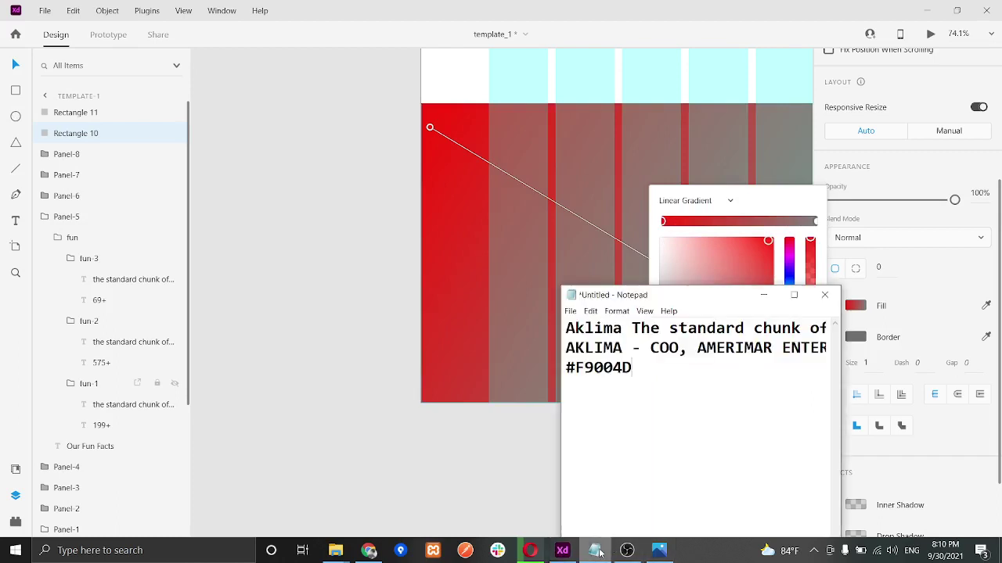
pyautogui.doubleClick(635, 382)
pyautogui.hotkey('ctrl', 'c')
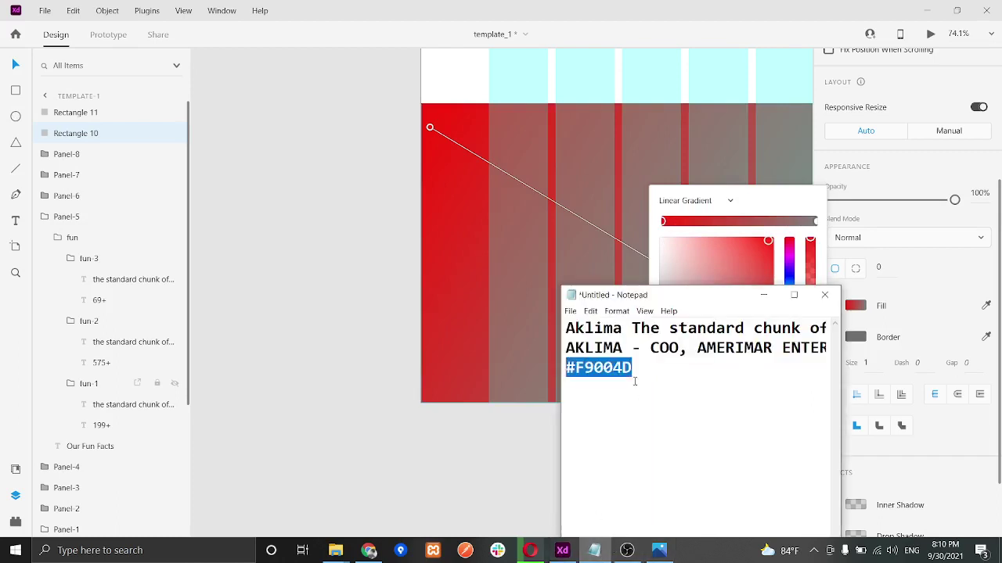
pyautogui.click(756, 199)
pyautogui.click(814, 221)
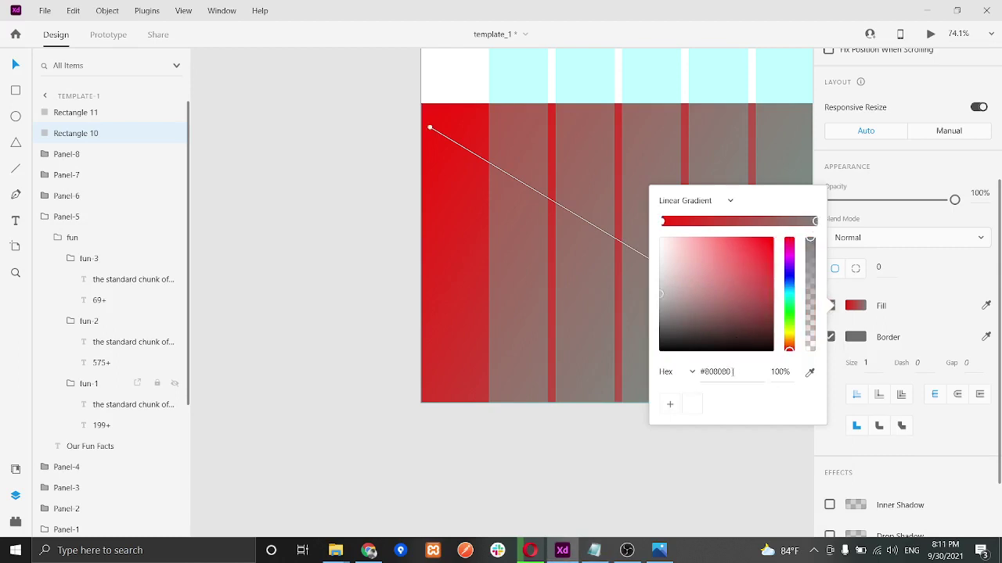
pyautogui.click(733, 371)
pyautogui.hotkey('ctrl', 'v')
pyautogui.press('Return')
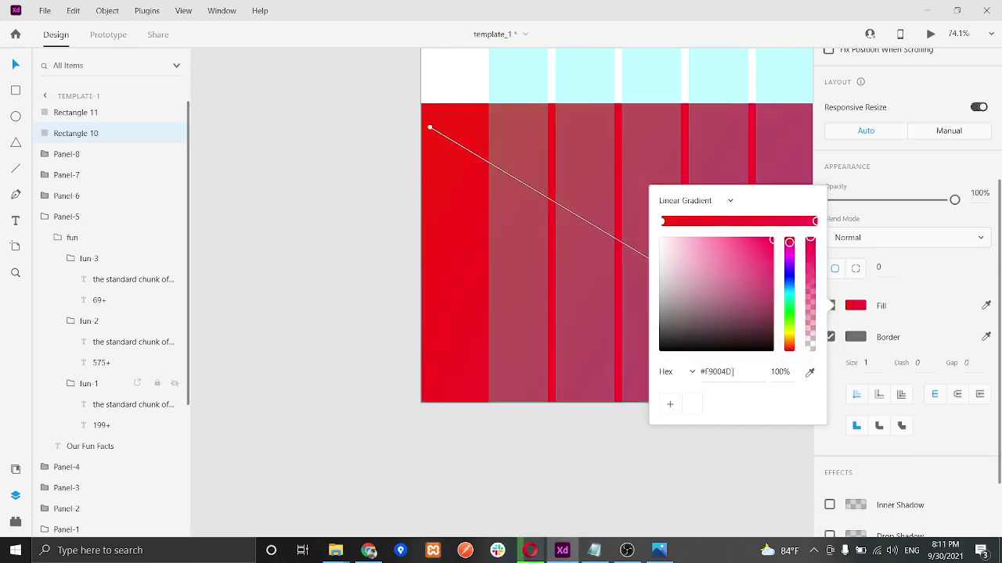
pyautogui.click(370, 313)
pyautogui.click(371, 313)
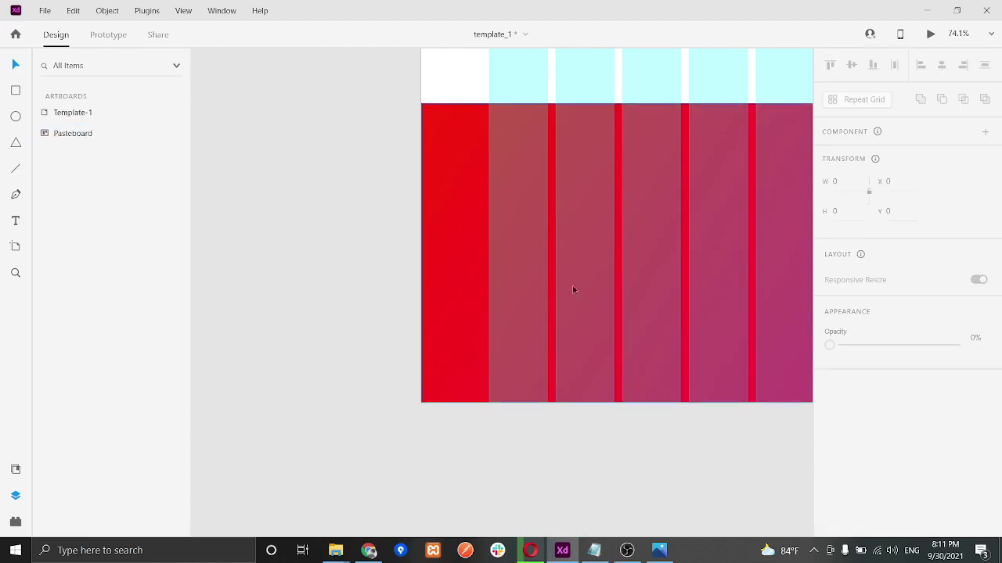
# Step: Compare the footer's gradient and dark blocks with the footer in the reference image
pyautogui.moveTo(659, 279); pyautogui.dragTo(443, 284)
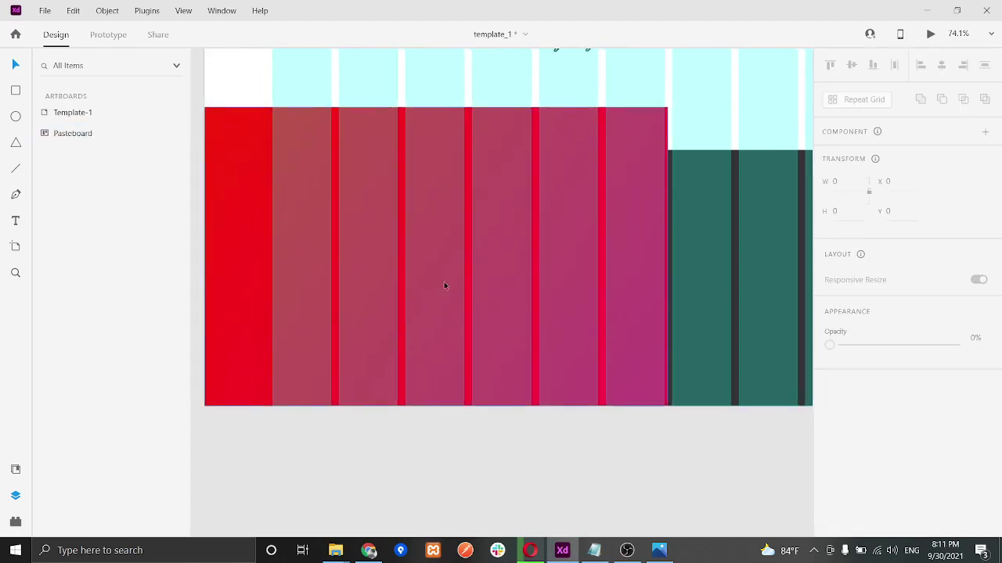
pyautogui.scroll(-3, 516, 273)
pyautogui.hotkey('ctrl', 'shift', "'")
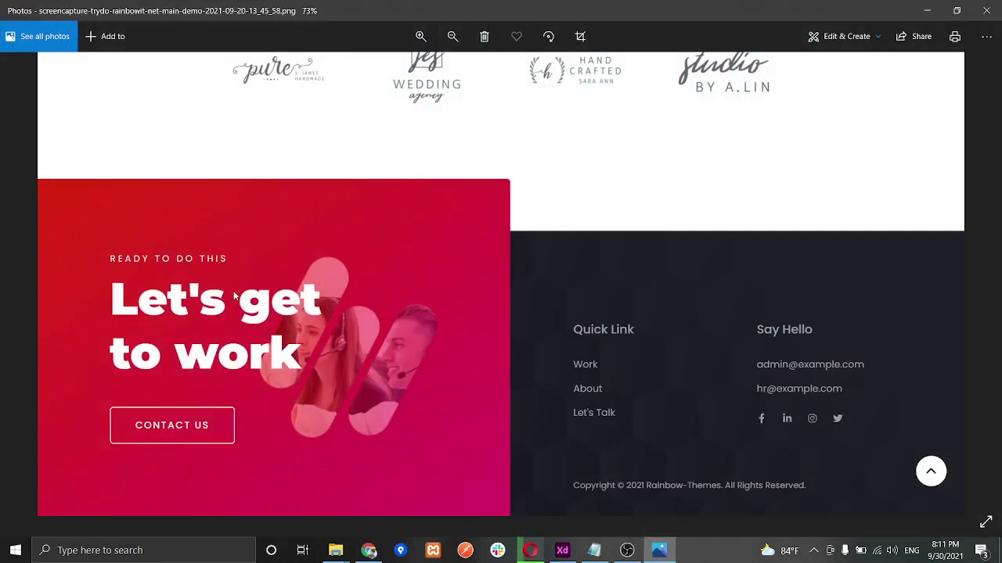
pyautogui.click(562, 551)
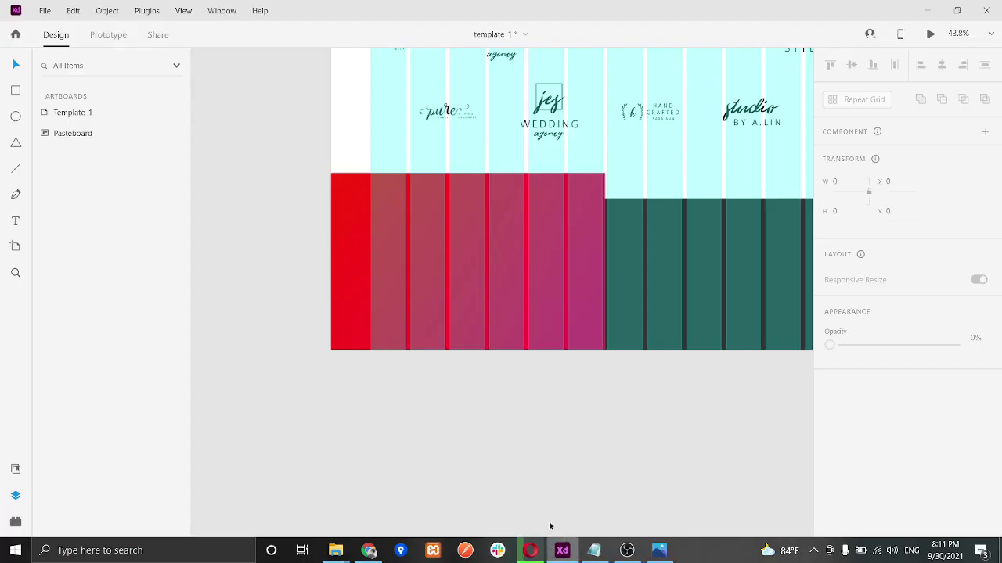
# Step: Look through the template-1 folder in File Explorer for a background pattern image and select pattern-1.png
pyautogui.click(369, 550)
pyautogui.click(368, 550)
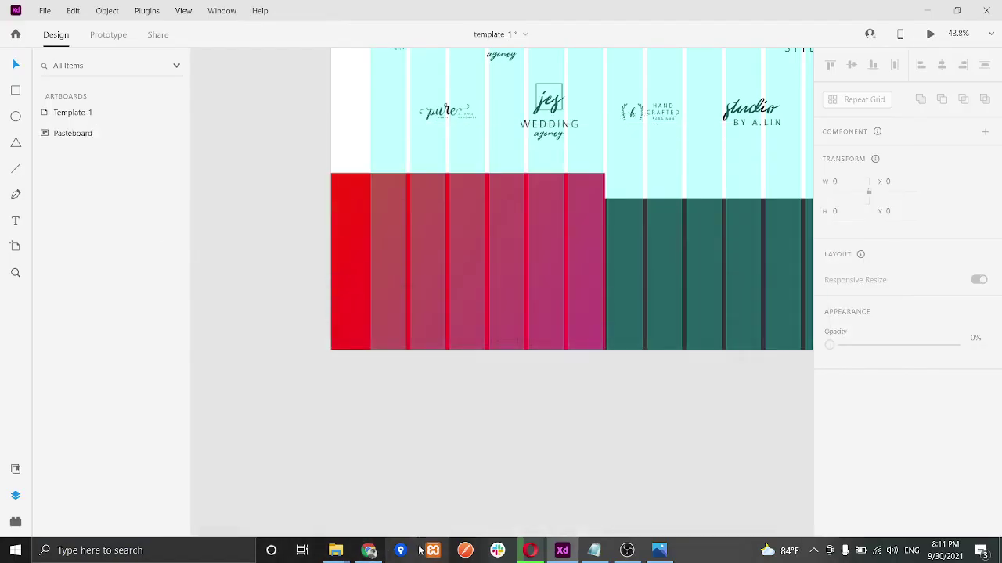
pyautogui.moveTo(335, 550)
pyautogui.click(278, 492)
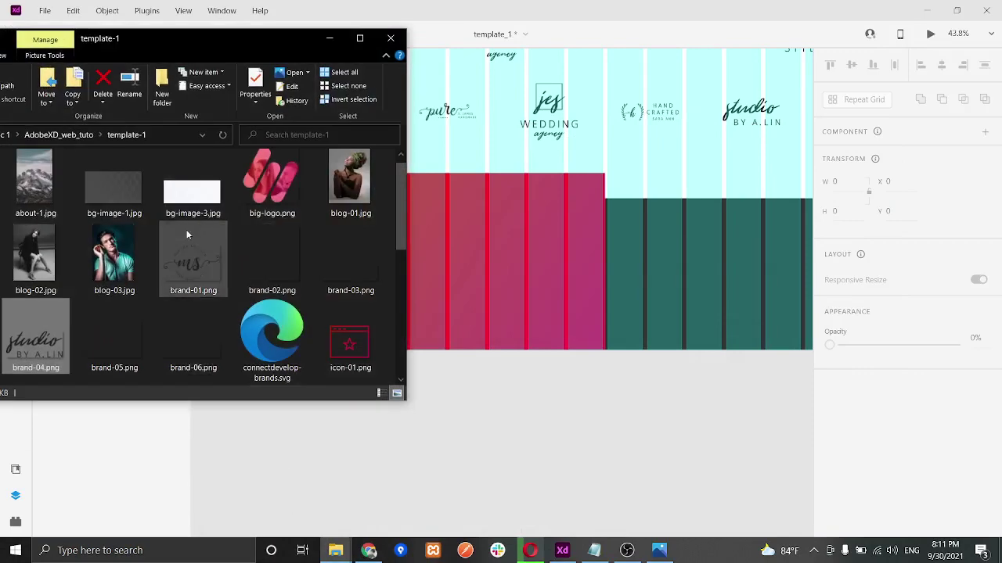
pyautogui.scroll(1, 111, 194)
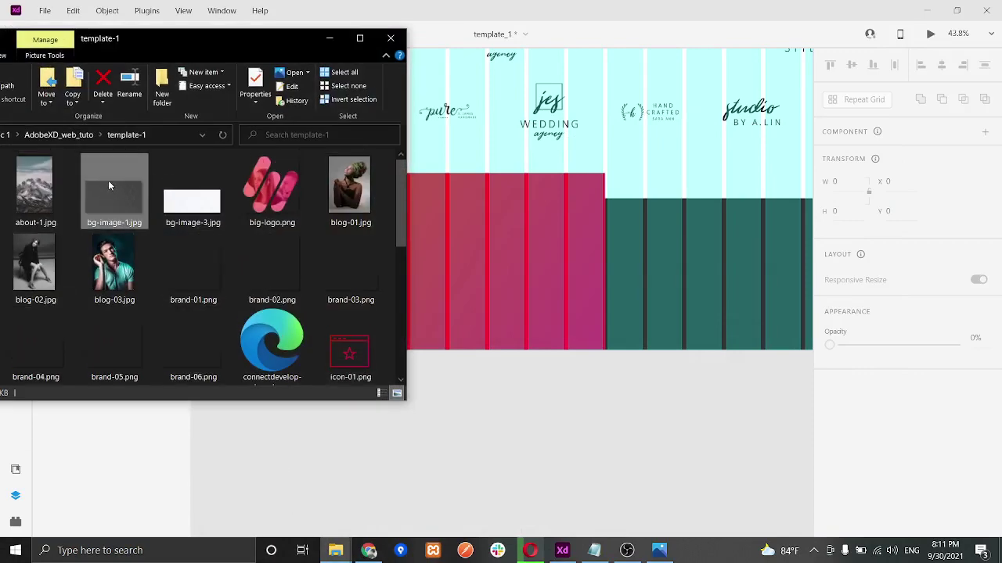
pyautogui.moveTo(196, 41); pyautogui.dragTo(361, 37)
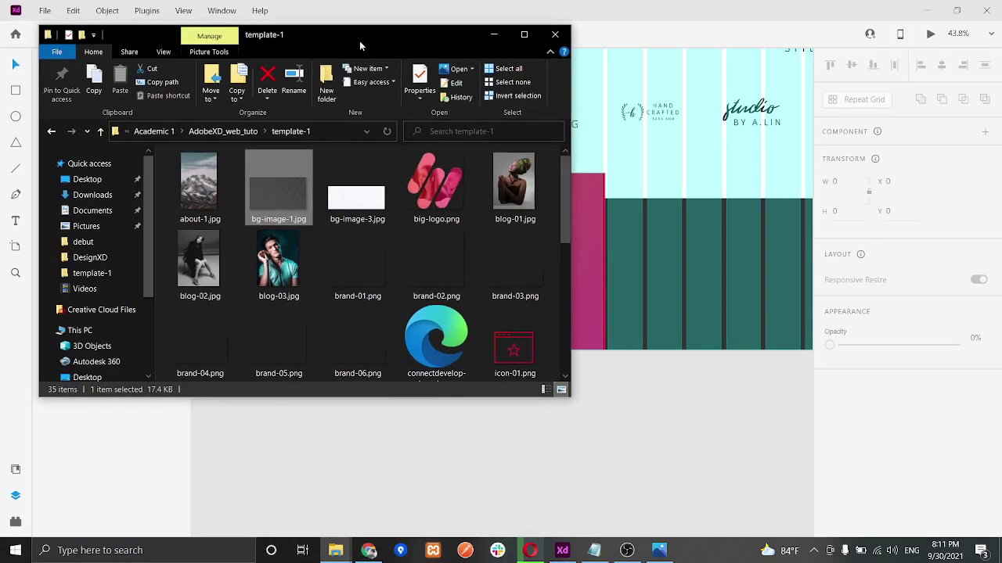
pyautogui.click(523, 35)
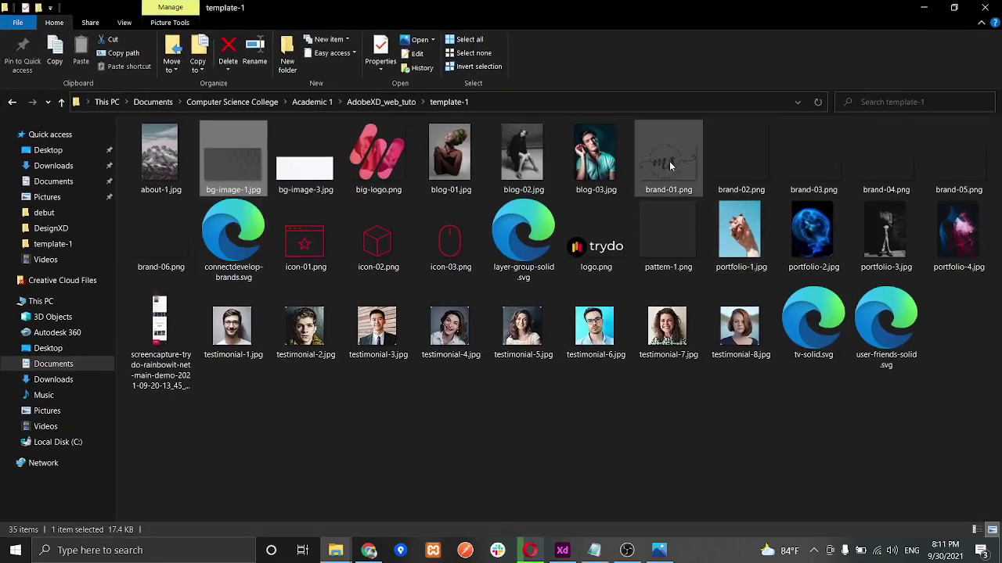
pyautogui.click(163, 220)
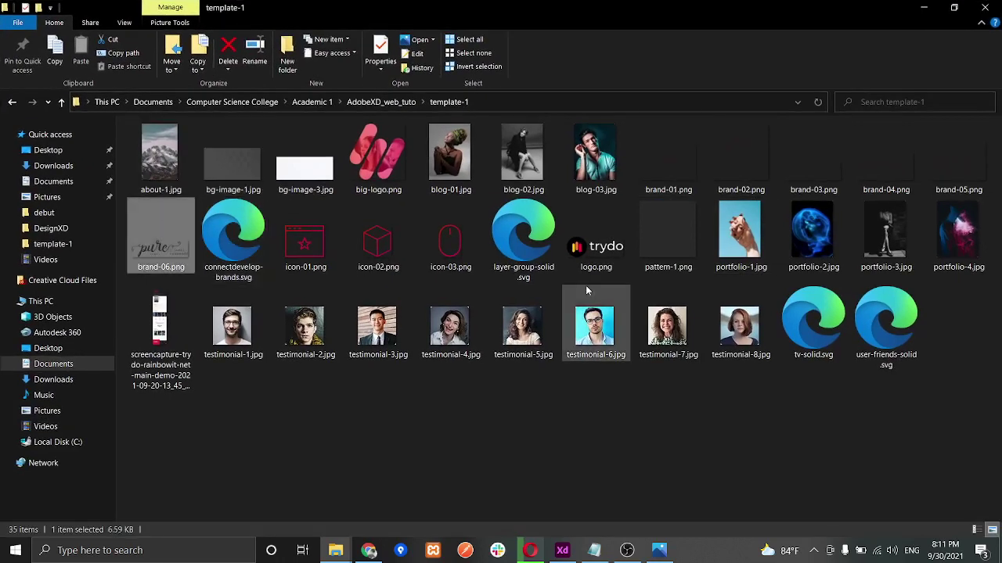
pyautogui.click(288, 193)
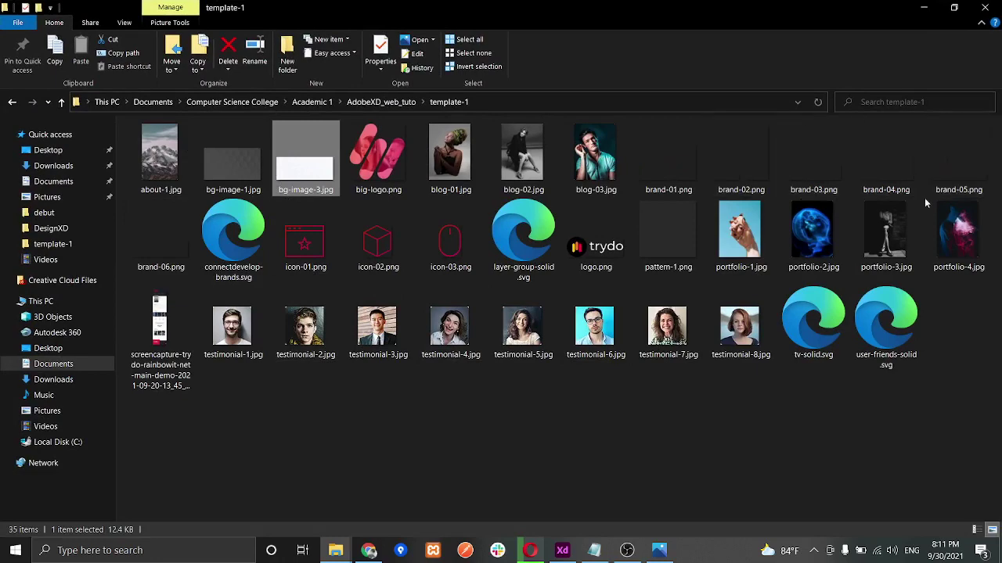
pyautogui.click(659, 210)
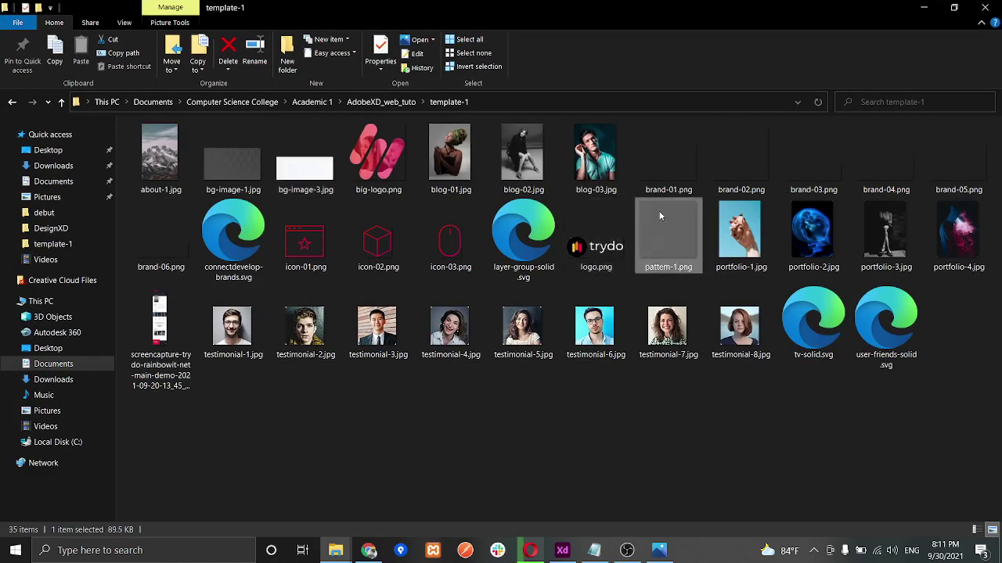
pyautogui.click(952, 6)
pyautogui.scroll(-1, 427, 299)
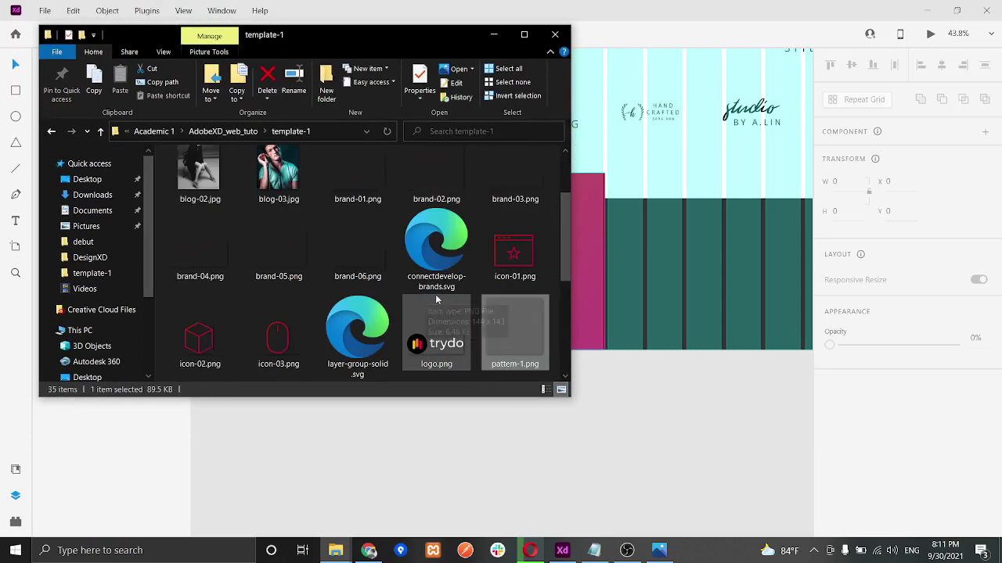
# Step: Try to fill the footer's gradient rectangle with the pattern-1.png image from the template-1 folder
pyautogui.moveTo(511, 326); pyautogui.dragTo(585, 255)
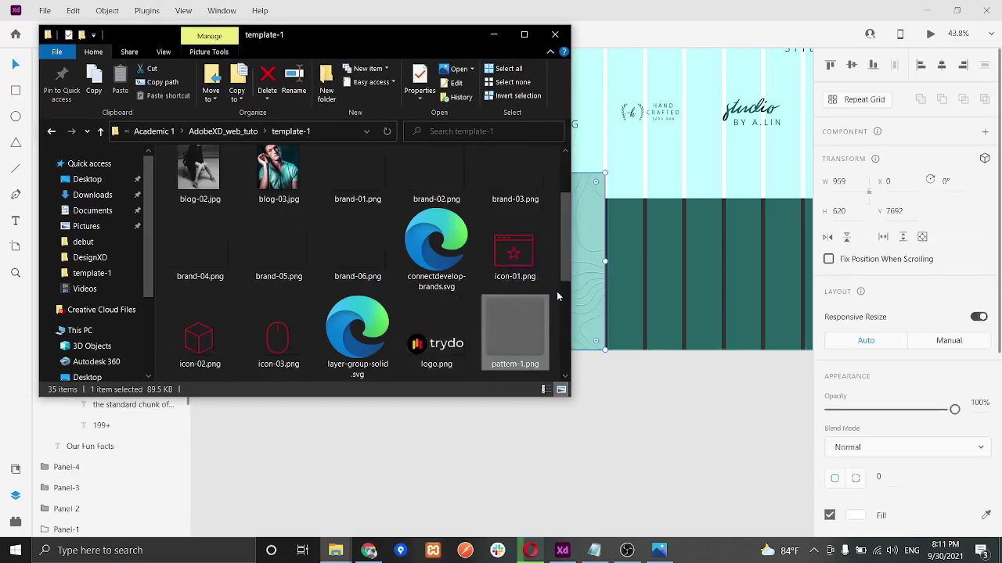
pyautogui.moveTo(425, 29); pyautogui.dragTo(129, 58)
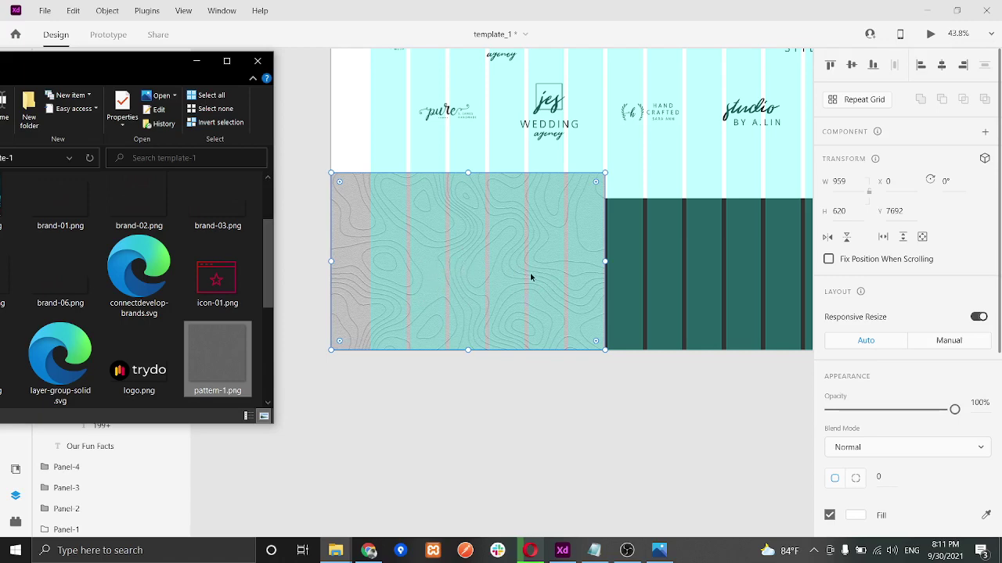
pyautogui.click(305, 133)
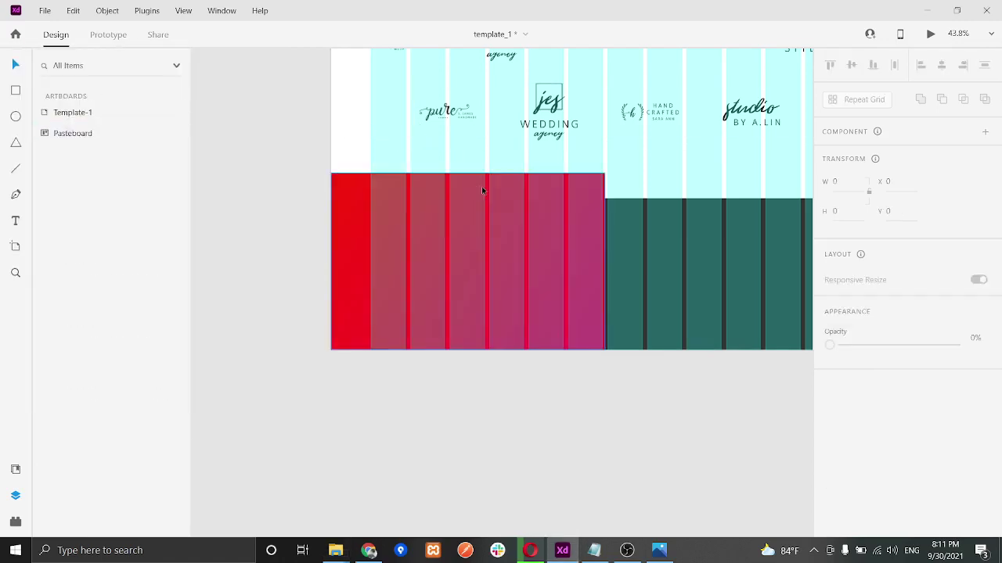
# Step: Draw a new rectangle over the footer's gradient block and set its width to 959 and height to 620
pyautogui.click(538, 246)
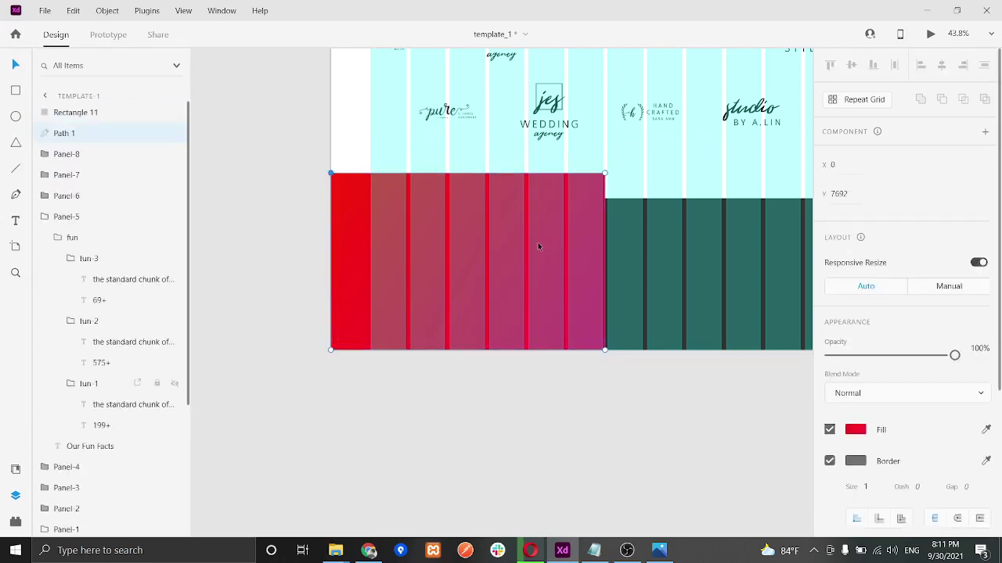
pyautogui.click(538, 246)
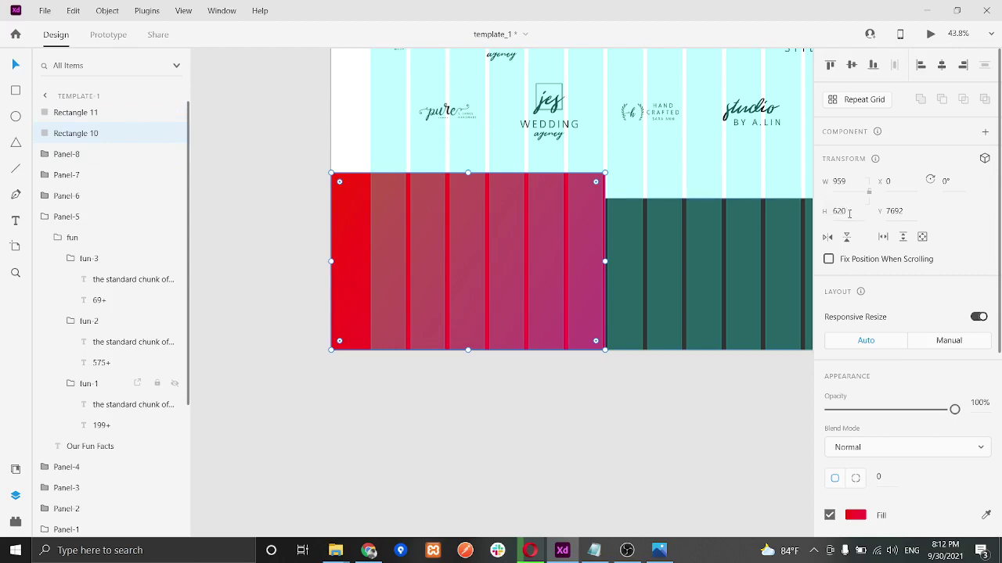
pyautogui.click(16, 90)
pyautogui.moveTo(504, 183)
pyautogui.mouseDown()
pyautogui.moveTo(563, 279)
pyautogui.moveTo(605, 295)
pyautogui.mouseUp()
pyautogui.click(846, 182)
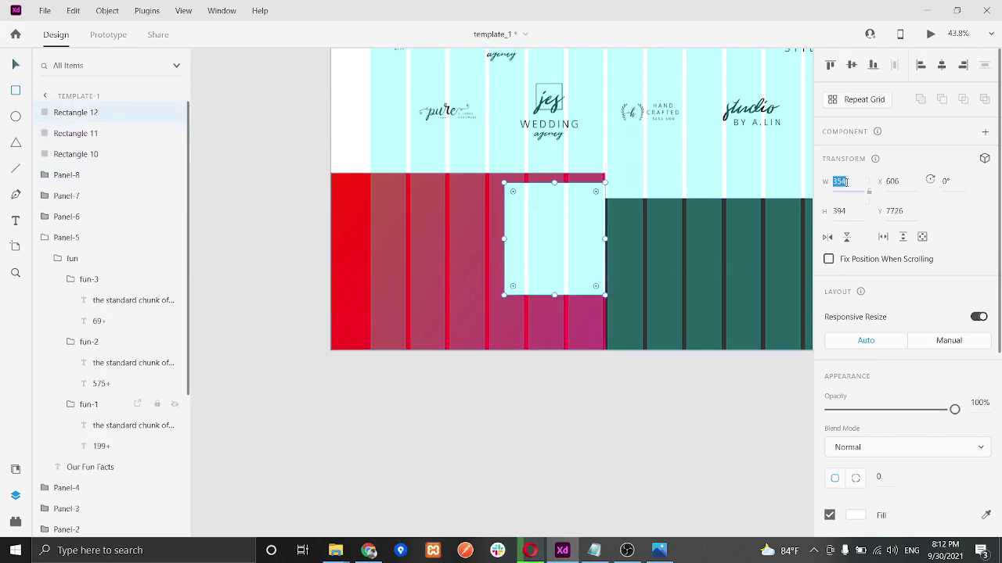
pyautogui.write('959')
pyautogui.press('Return')
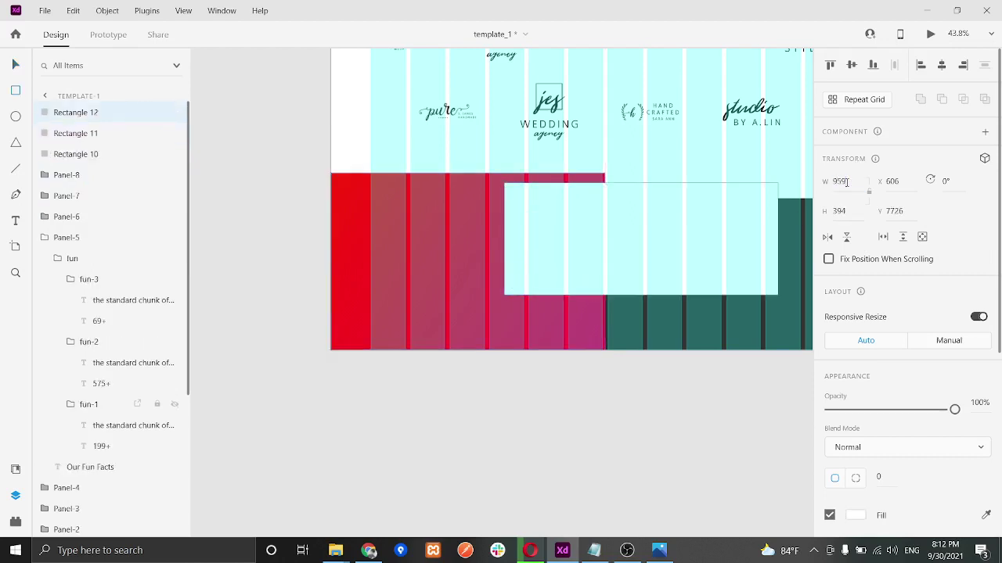
pyautogui.press('Tab')
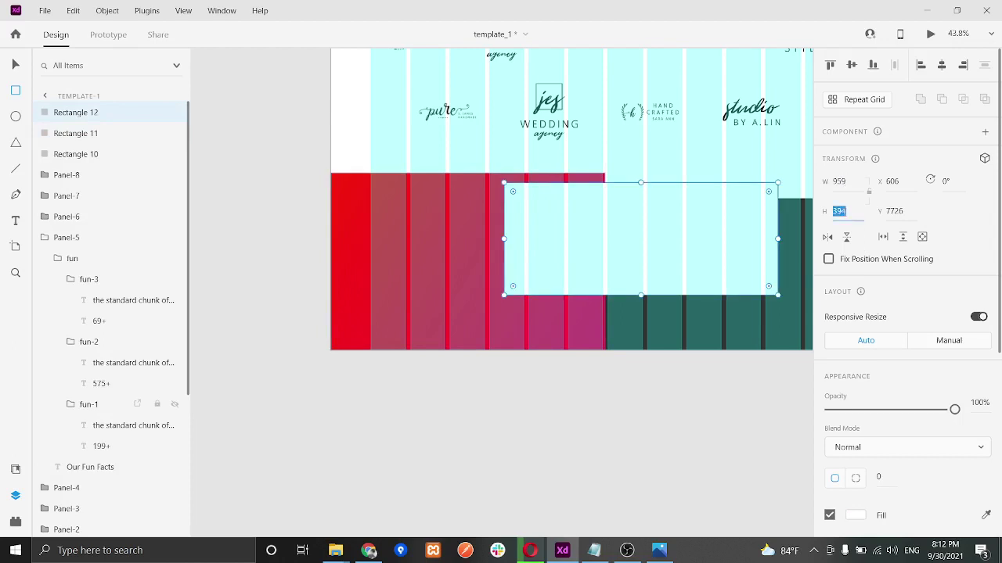
pyautogui.write('620')
pyautogui.press('Return')
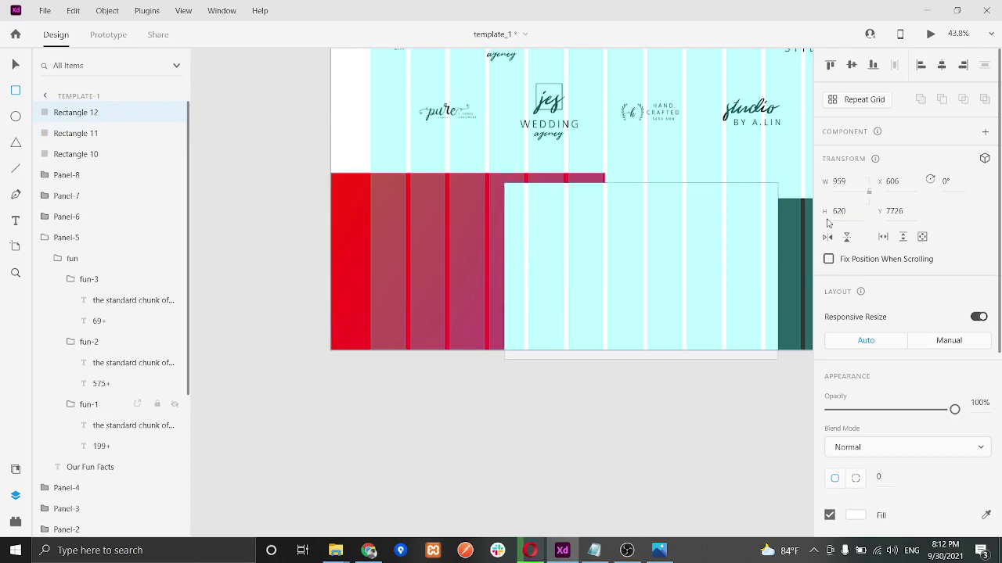
# Step: Remove the borders from the new white rectangle and from the footer's dark rectangle
pyautogui.scroll(-5, 874, 413)
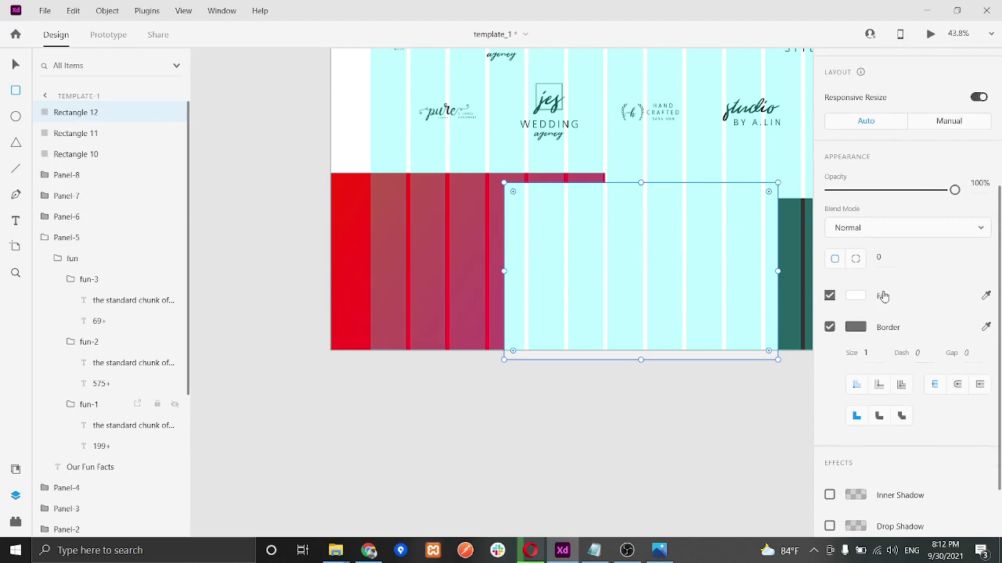
pyautogui.click(829, 327)
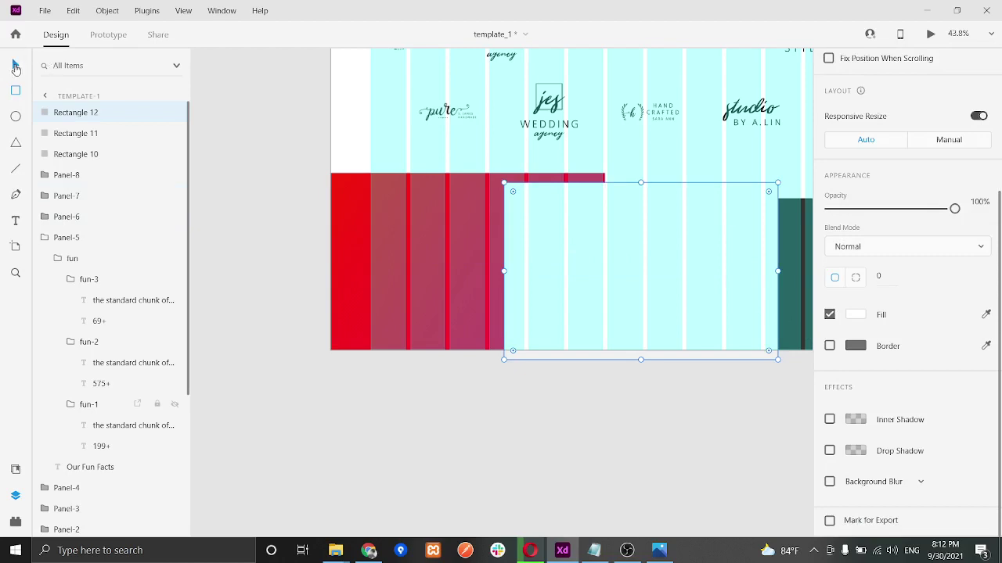
pyautogui.click(16, 68)
pyautogui.click(382, 194)
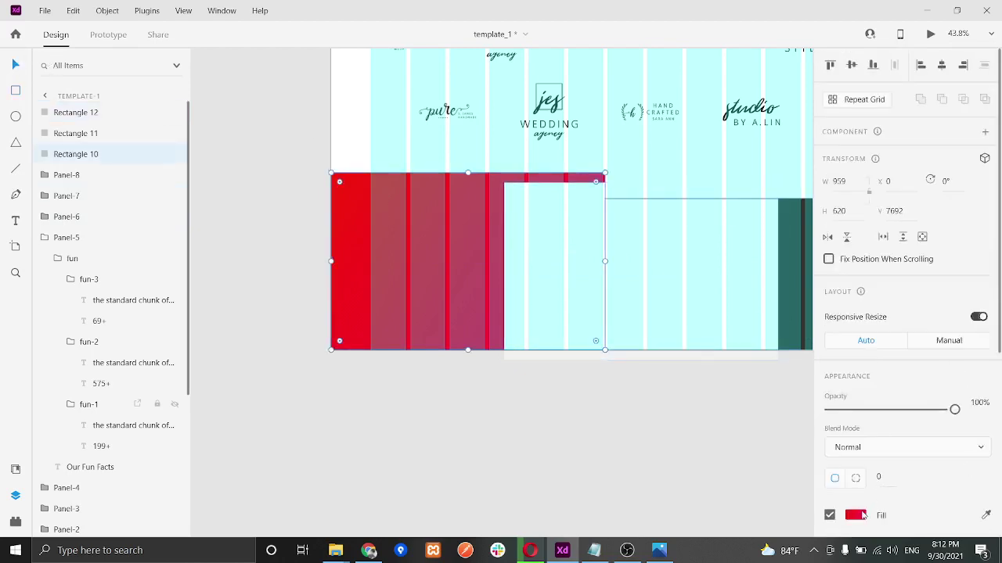
pyautogui.scroll(-2, 863, 516)
pyautogui.click(788, 295)
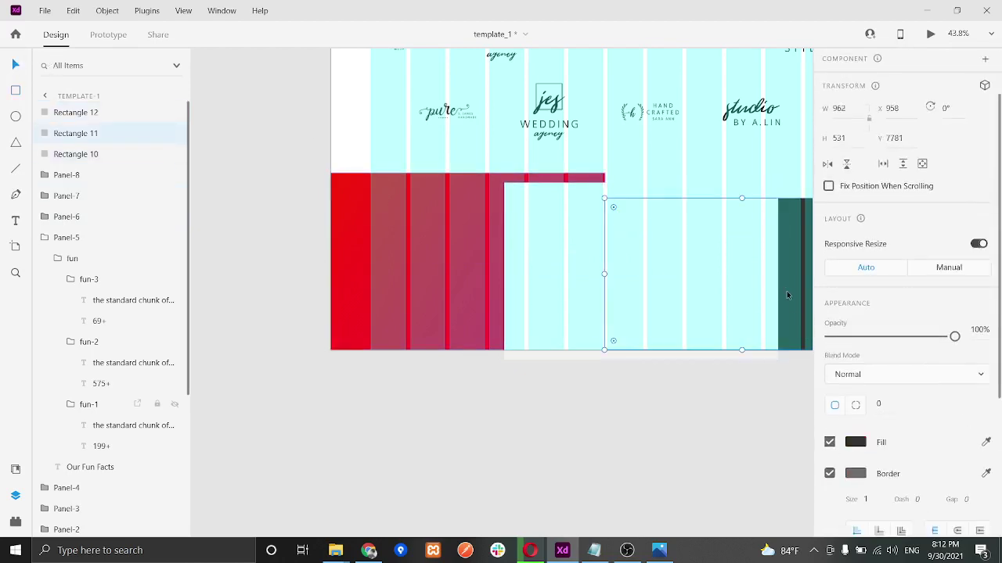
pyautogui.click(830, 474)
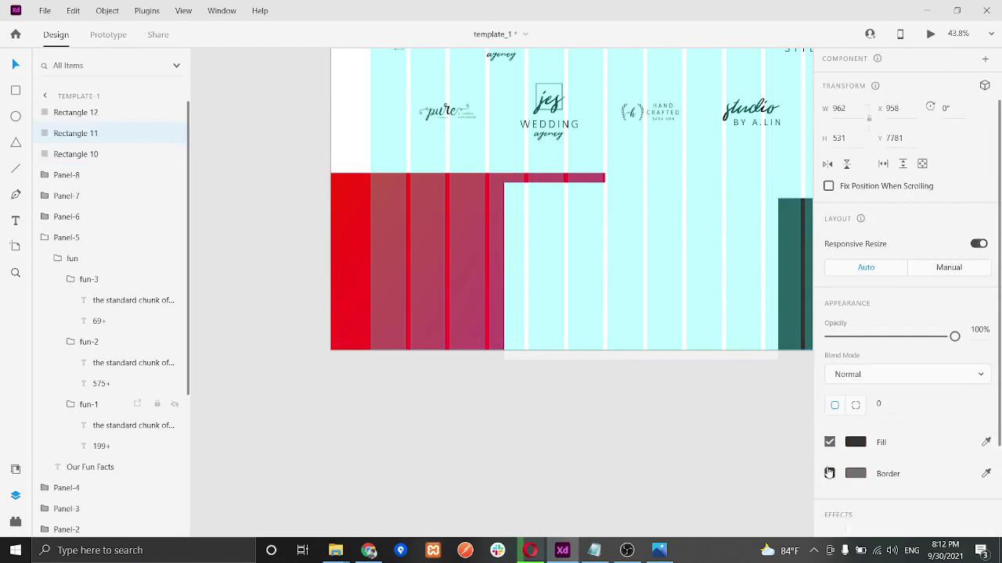
# Step: Move the white rectangle onto the gradient block at about X 1, Y 7692 and fill it with pattern-1.png from the template-1 folder
pyautogui.click(551, 240)
pyautogui.moveTo(564, 240); pyautogui.dragTo(400, 232)
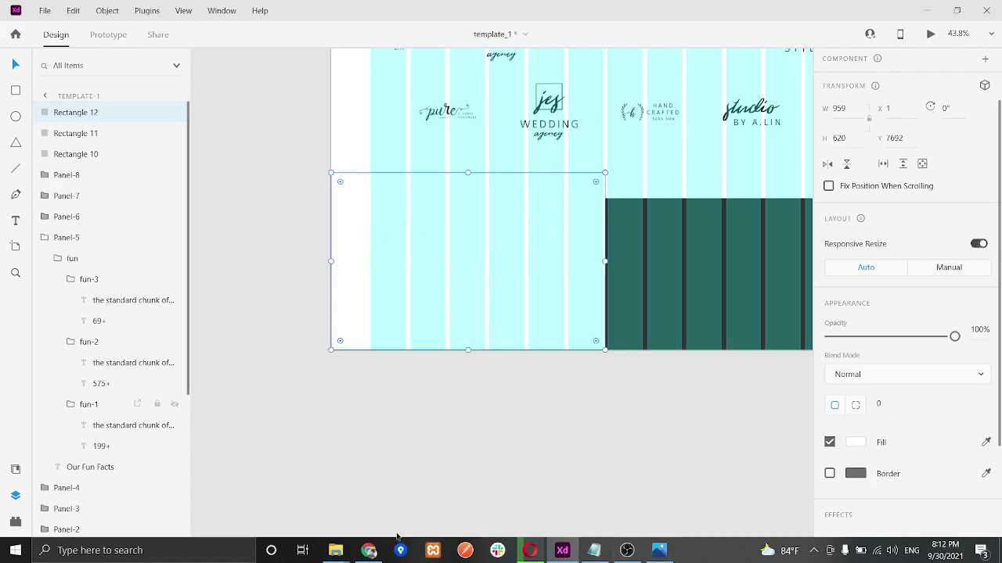
pyautogui.moveTo(336, 551)
pyautogui.click(287, 499)
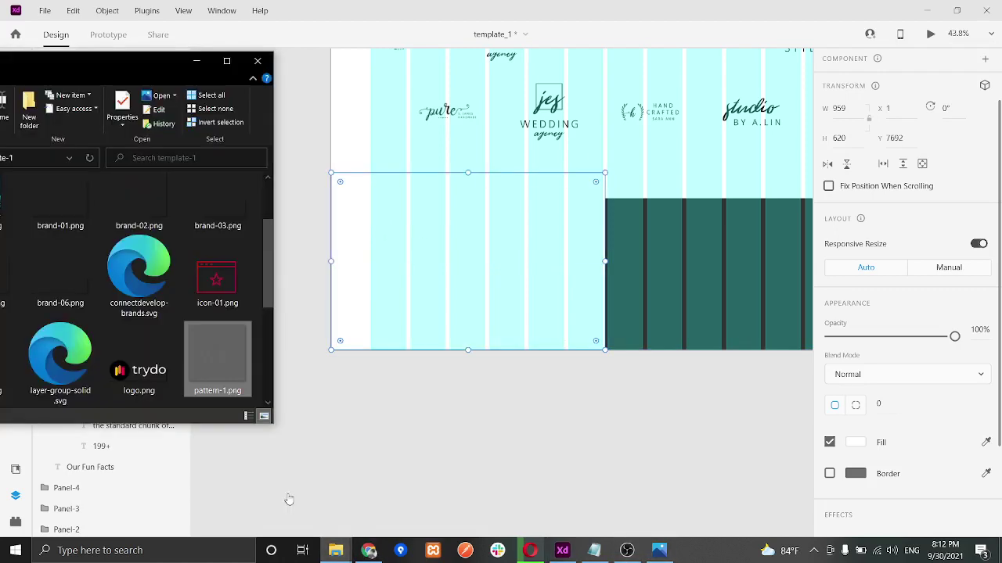
pyautogui.moveTo(221, 349); pyautogui.dragTo(492, 264)
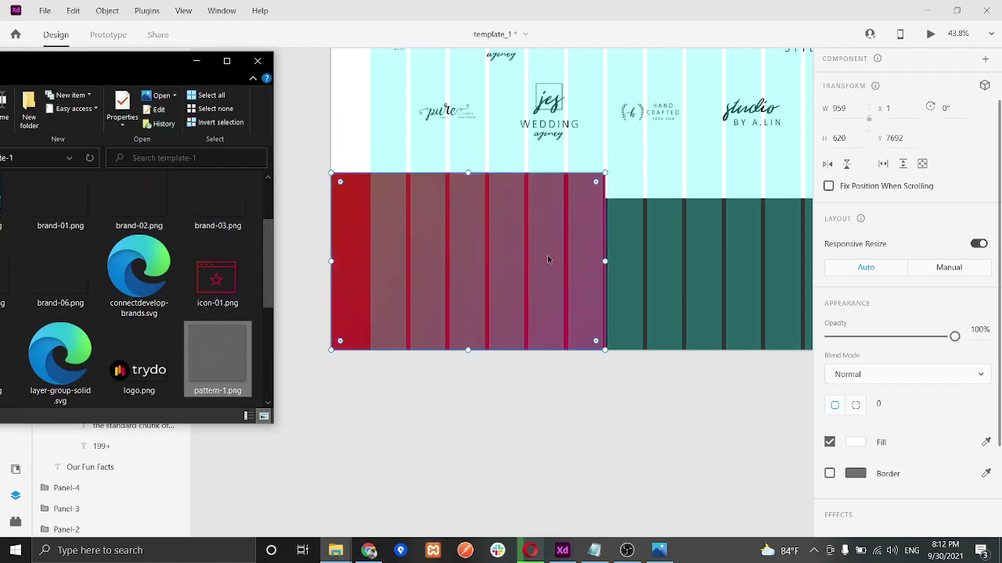
pyautogui.click(306, 249)
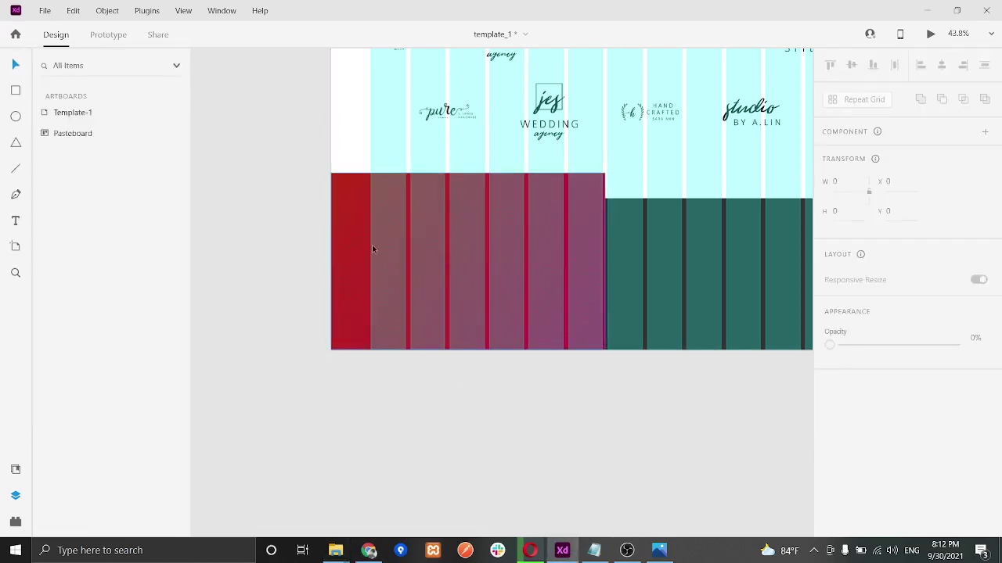
# Step: Preview the page down to the footer and compare the patterned gradient block with the reference image
pyautogui.scroll(3, 459, 261)
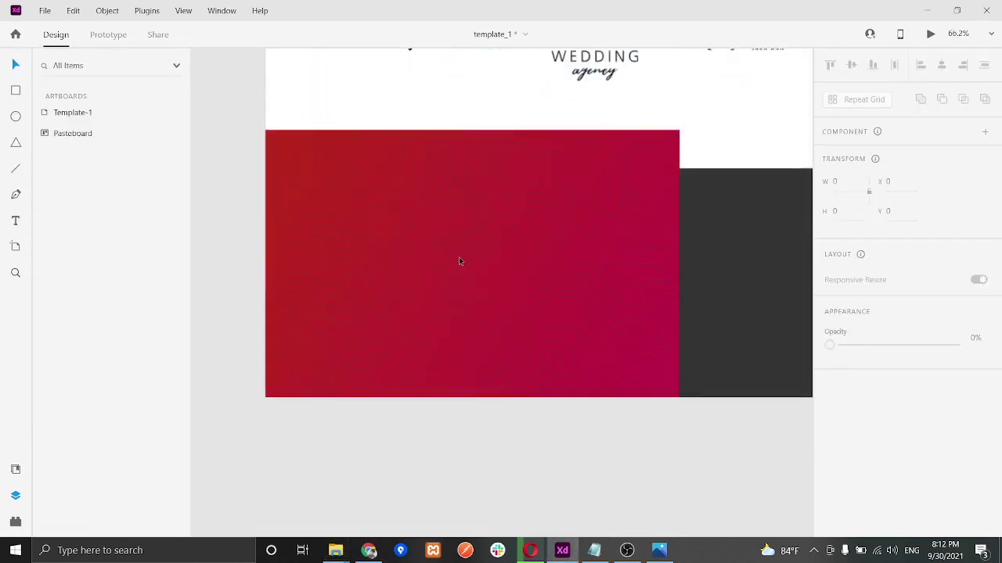
pyautogui.scroll(-2, 459, 261)
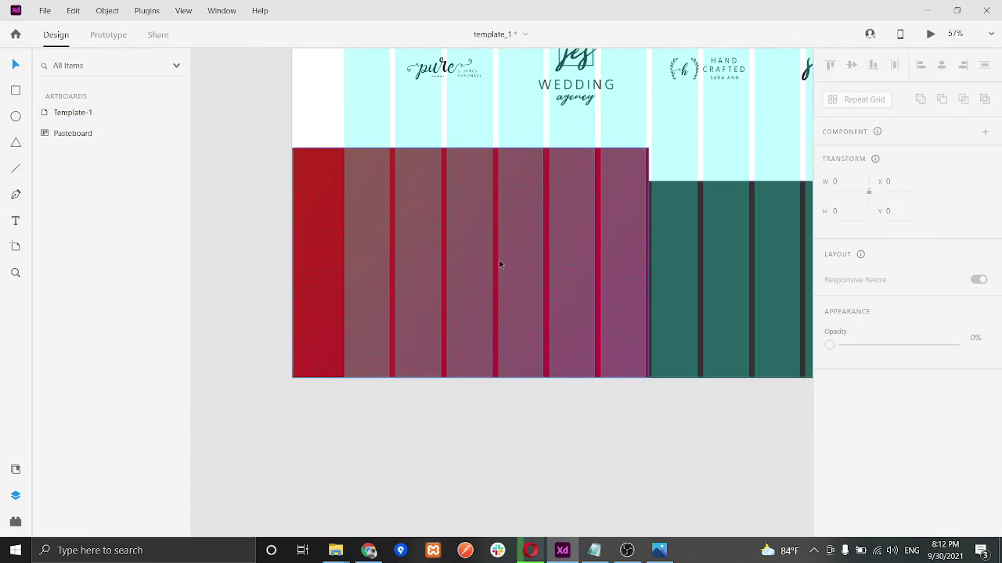
pyautogui.scroll(-1, 498, 260)
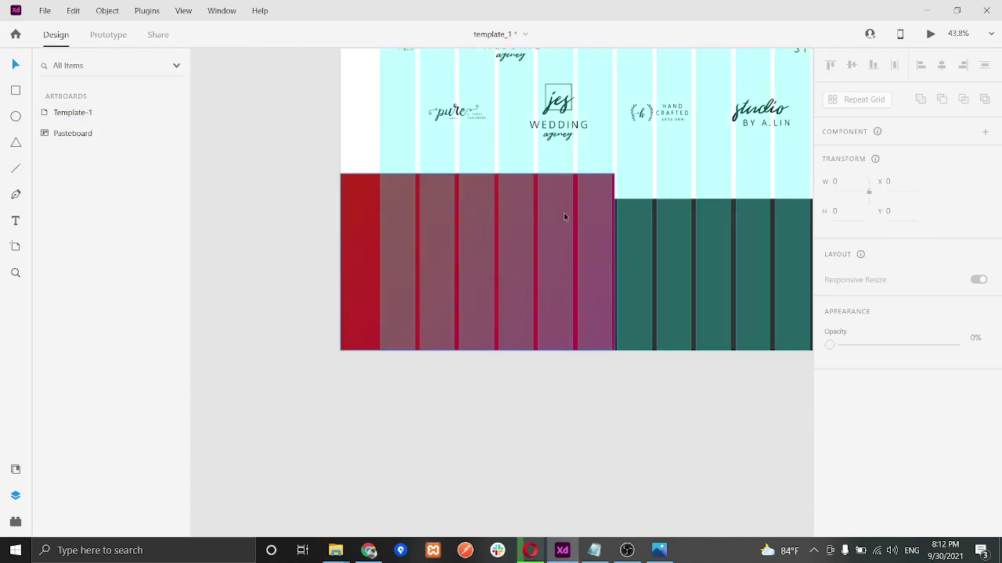
pyautogui.click(930, 34)
pyautogui.click(952, 31)
pyautogui.scroll(-20, 647, 229)
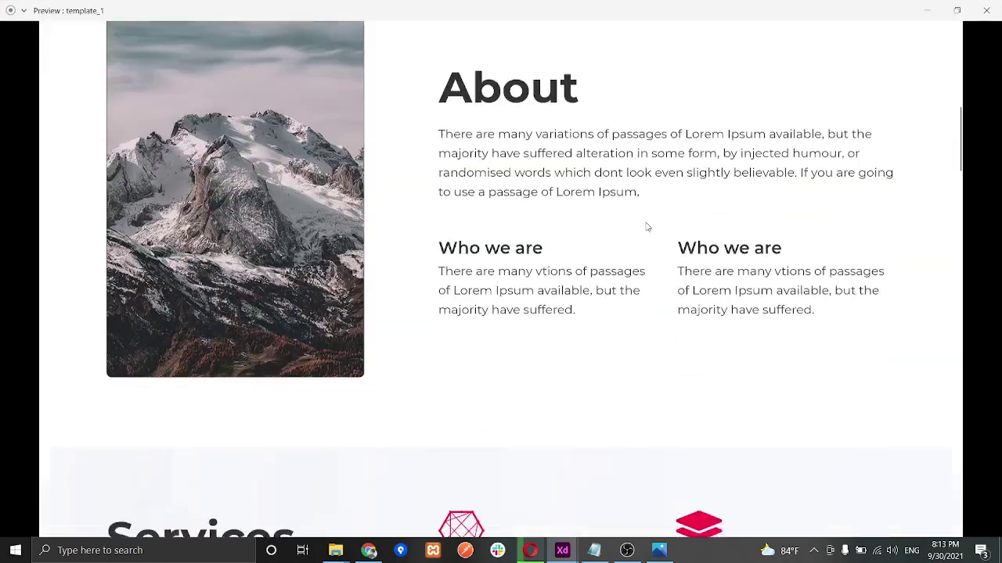
pyautogui.scroll(-10, 646, 230)
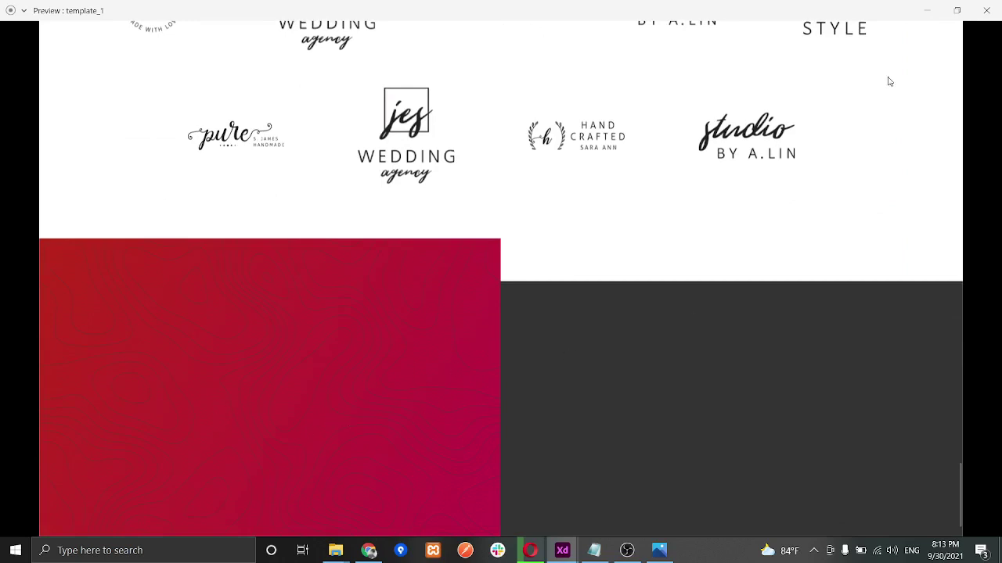
pyautogui.click(989, 20)
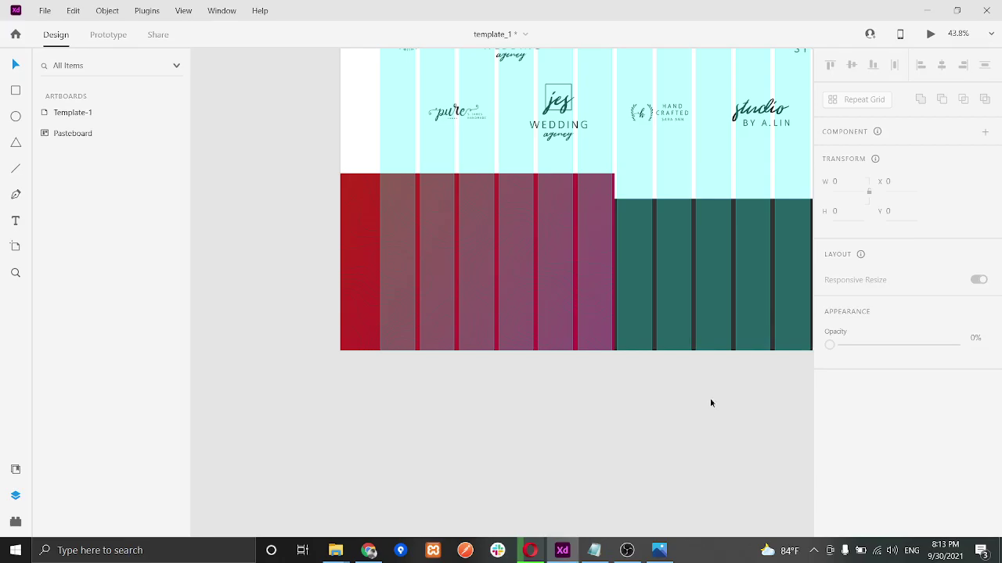
pyautogui.click(659, 550)
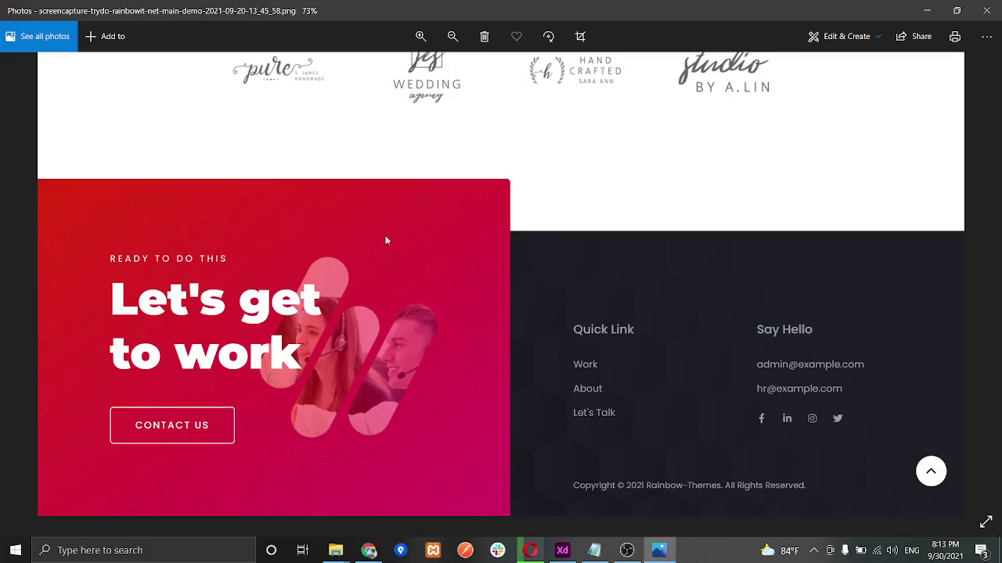
pyautogui.click(926, 10)
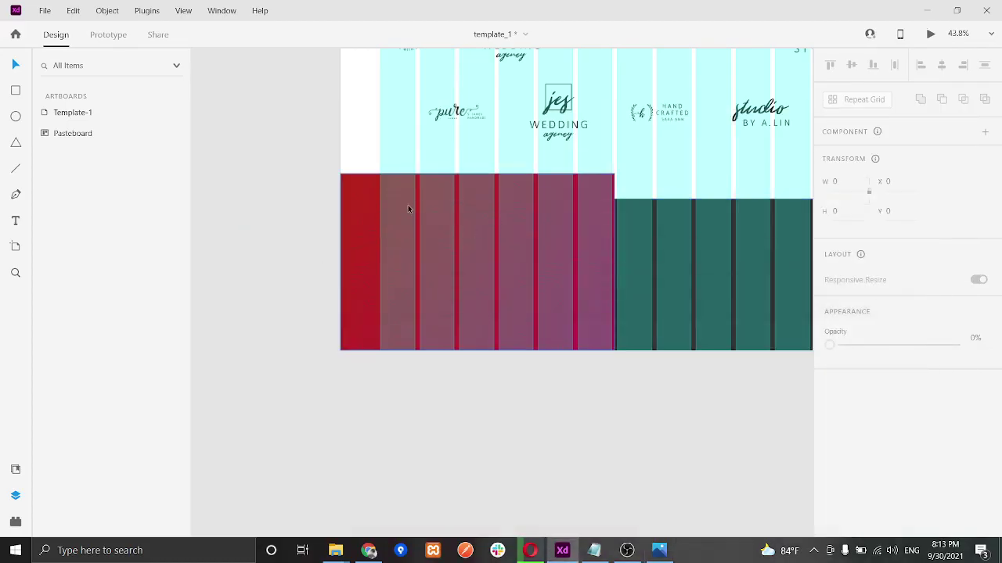
# Step: Move the pattern-1 layer beneath Rectangle 10 in the Template-1 artboard's layer order
pyautogui.click(110, 116)
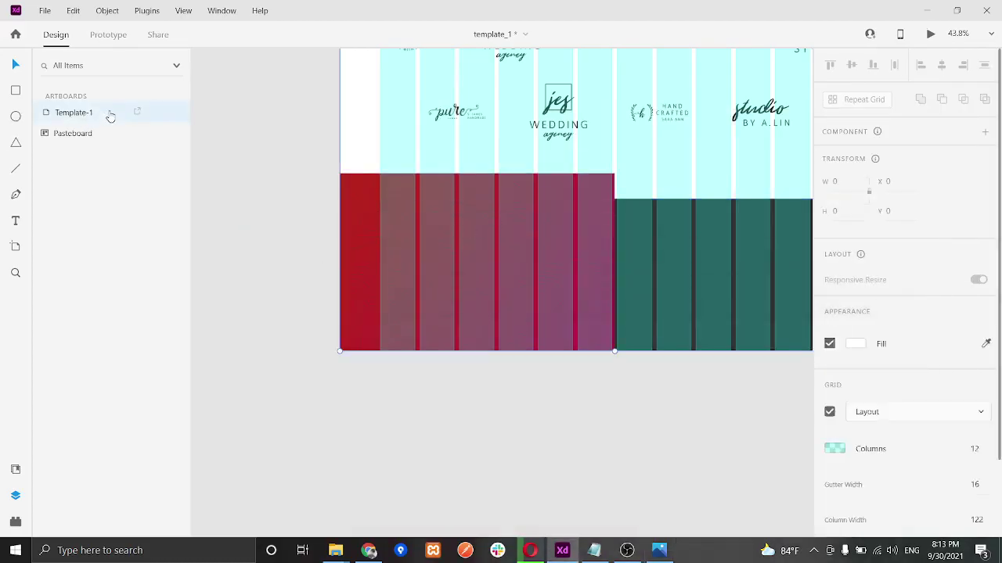
pyautogui.doubleClick(110, 115)
pyautogui.click(96, 110)
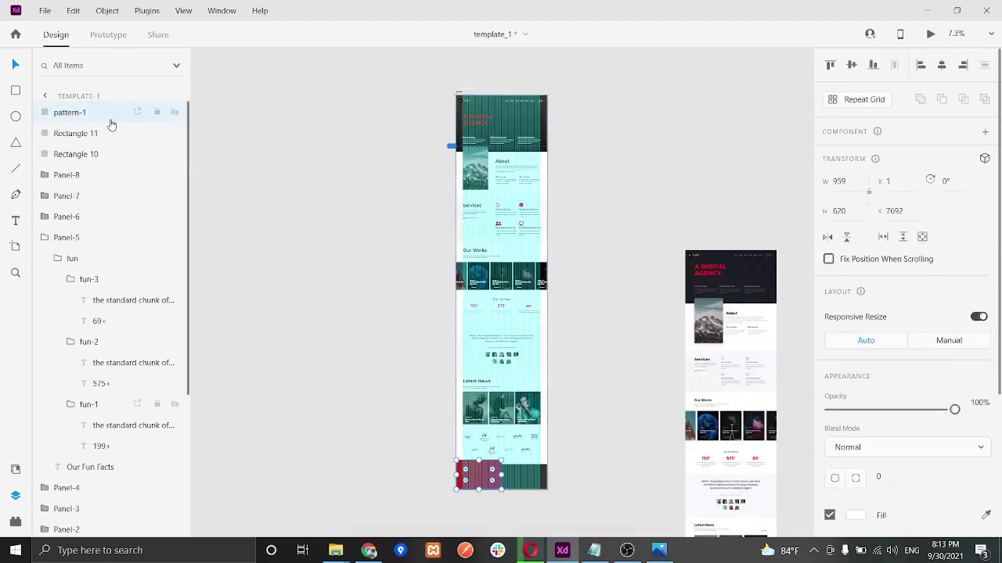
pyautogui.click(101, 135)
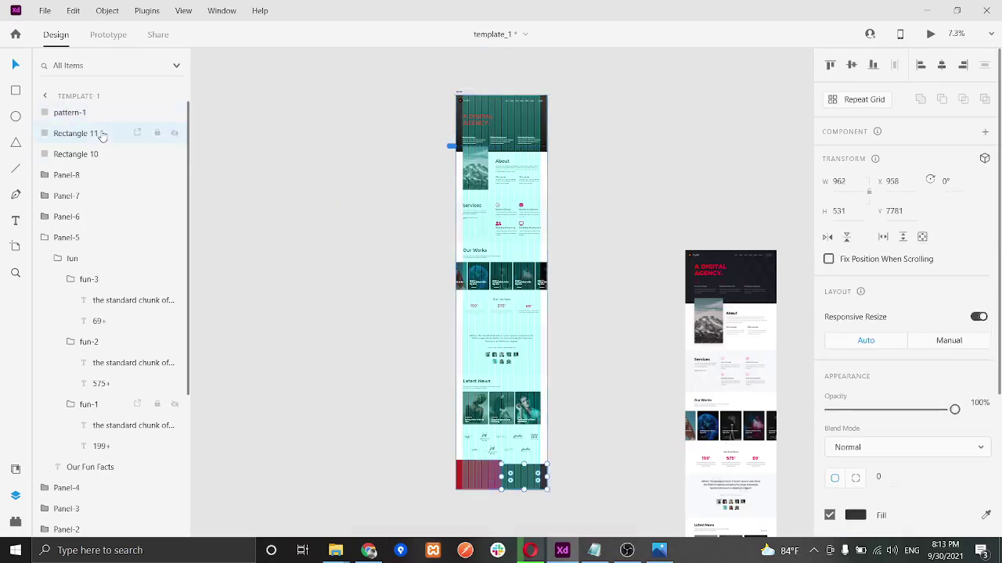
pyautogui.click(105, 154)
pyautogui.scroll(5, 472, 465)
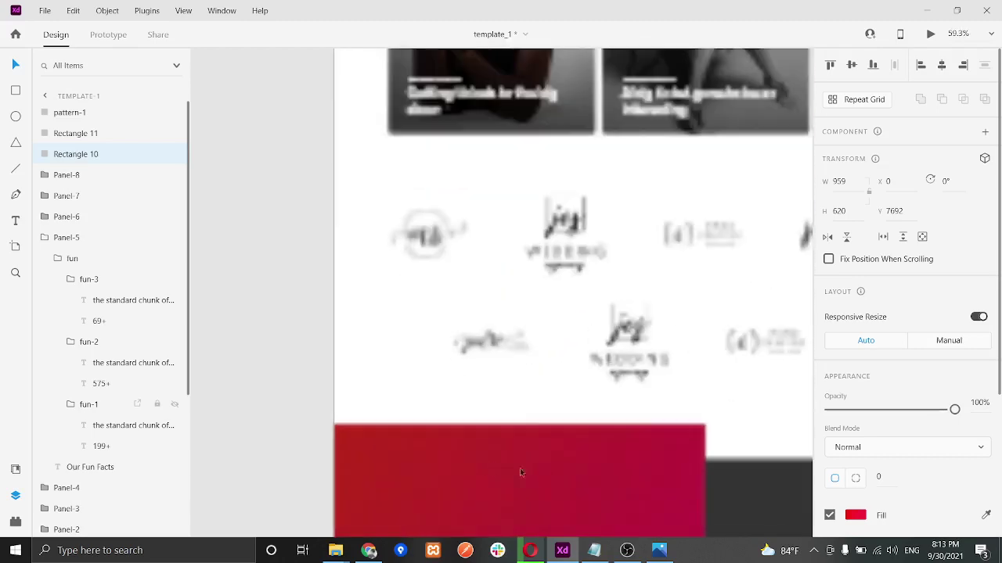
pyautogui.scroll(-5, 519, 468)
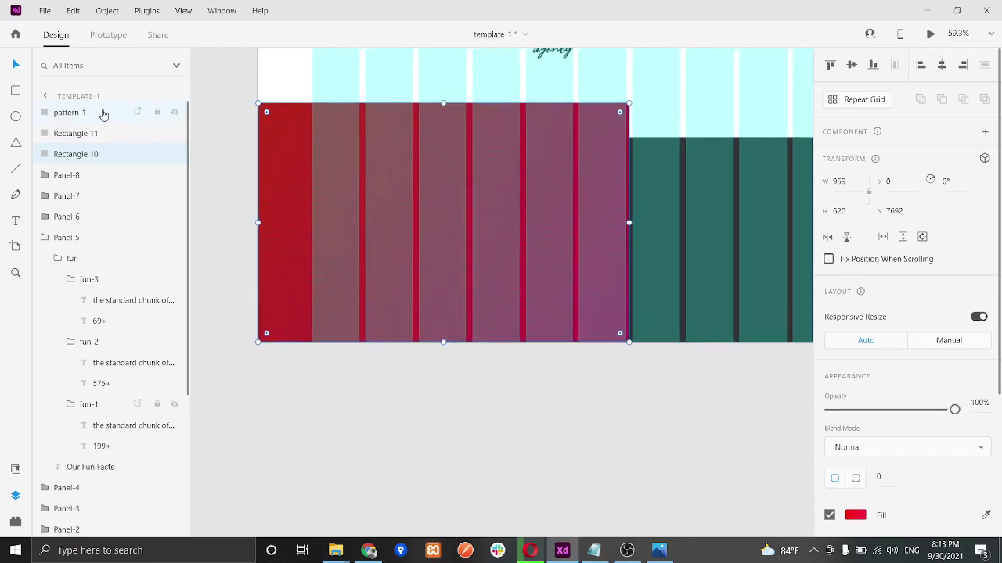
pyautogui.click(103, 115)
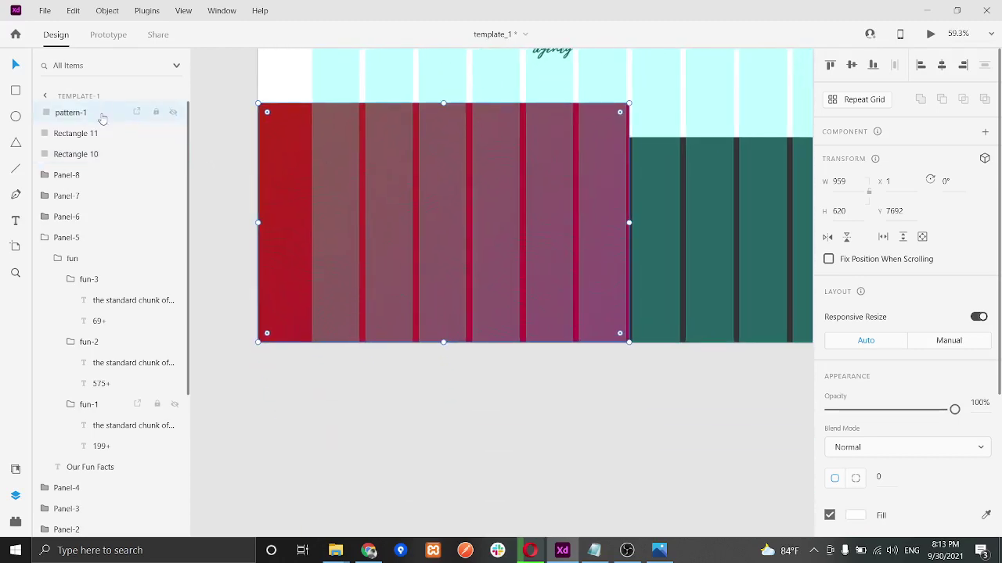
pyautogui.moveTo(103, 115); pyautogui.dragTo(100, 165)
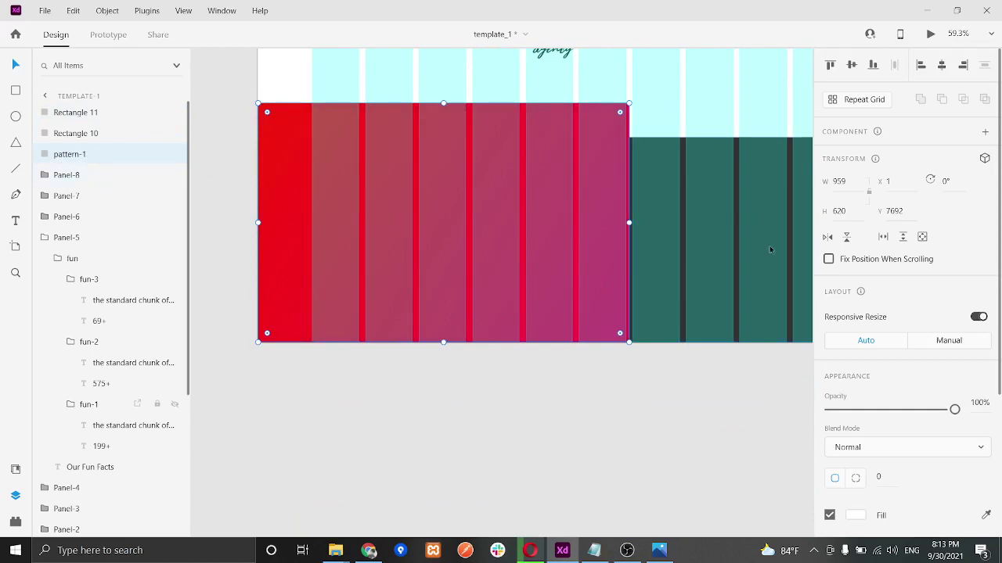
# Step: Set the opacity of the gradient rectangle, Rectangle 10, to 90%
pyautogui.click(78, 133)
pyautogui.moveTo(954, 410); pyautogui.dragTo(932, 416)
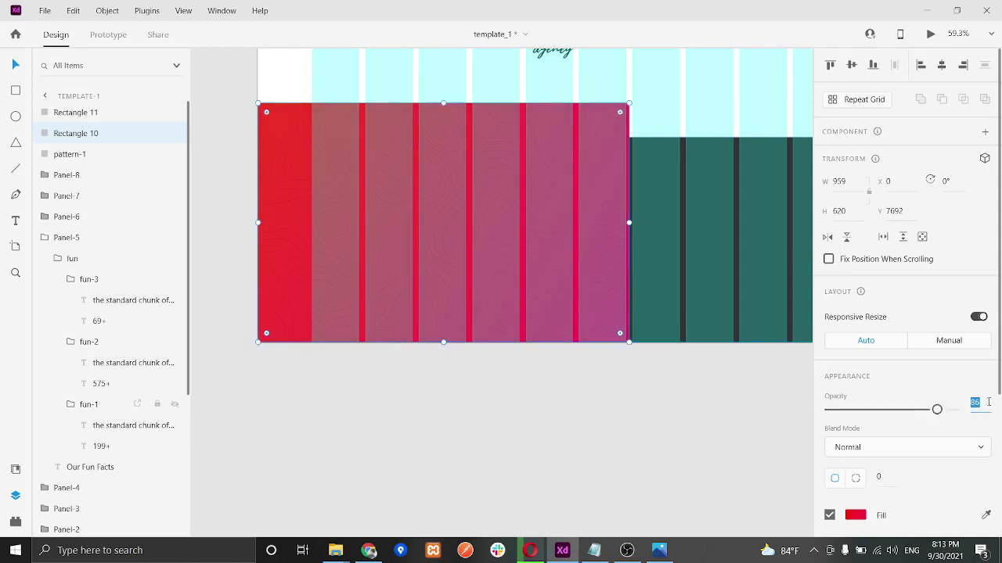
pyautogui.write('90')
pyautogui.press('Return')
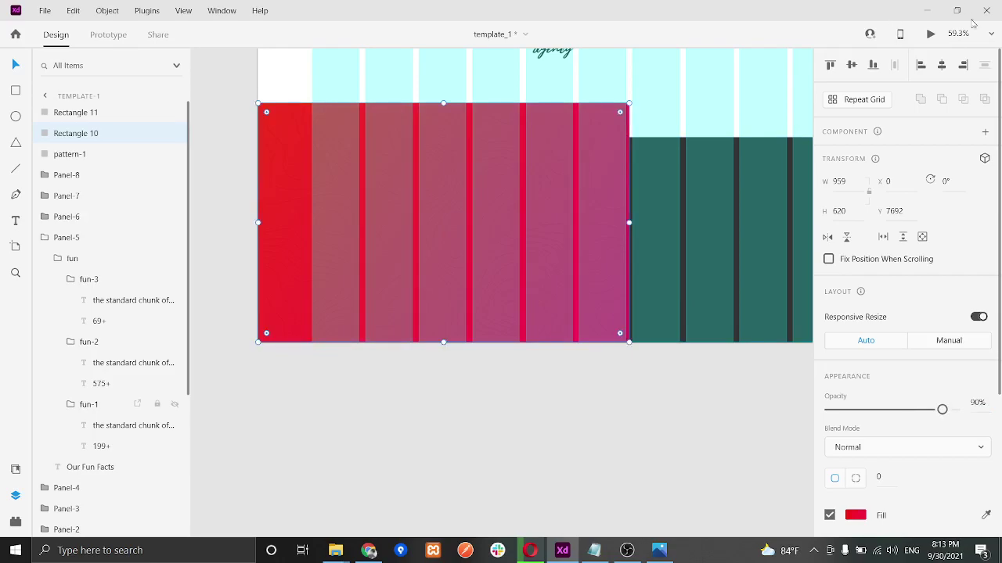
# Step: Preview the page down to the footer to check the pattern beneath the semi-transparent gradient
pyautogui.click(931, 35)
pyautogui.click(935, 31)
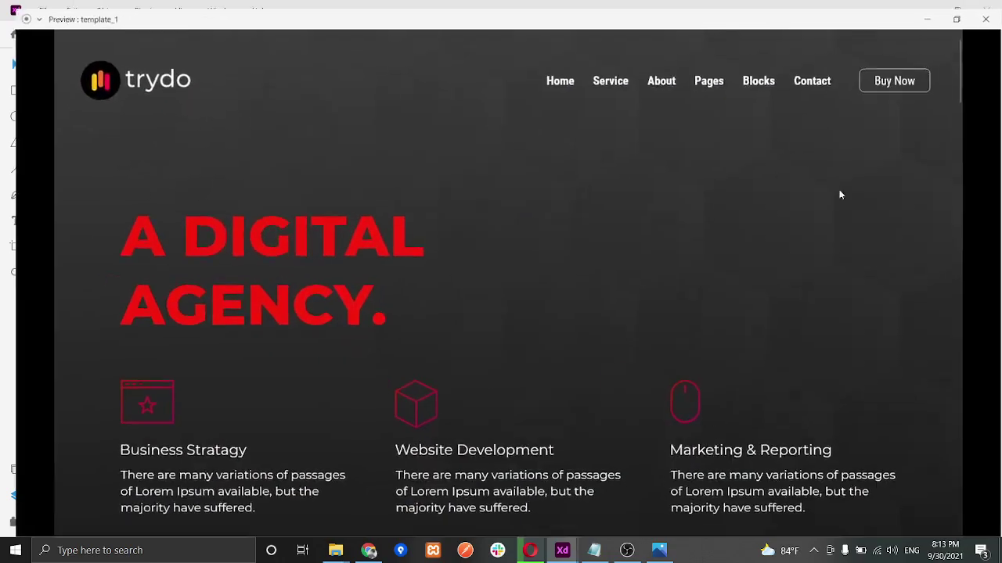
pyautogui.scroll(-5, 838, 192)
pyautogui.scroll(-20, 780, 257)
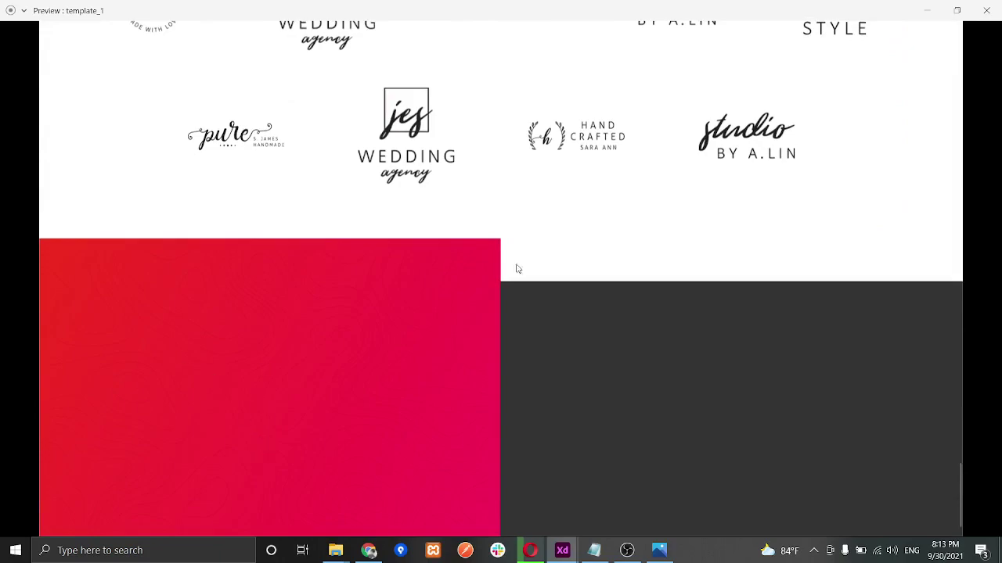
pyautogui.click(986, 10)
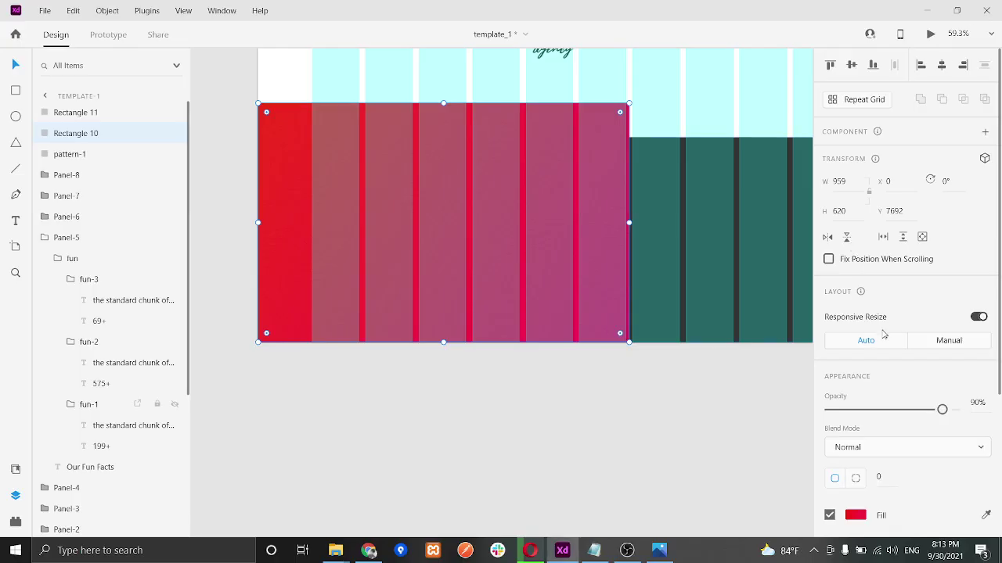
# Step: Set the opacity of the gradient rectangle, Rectangle 10, to 85%
pyautogui.click(978, 403)
pyautogui.write('85')
pyautogui.press('Return')
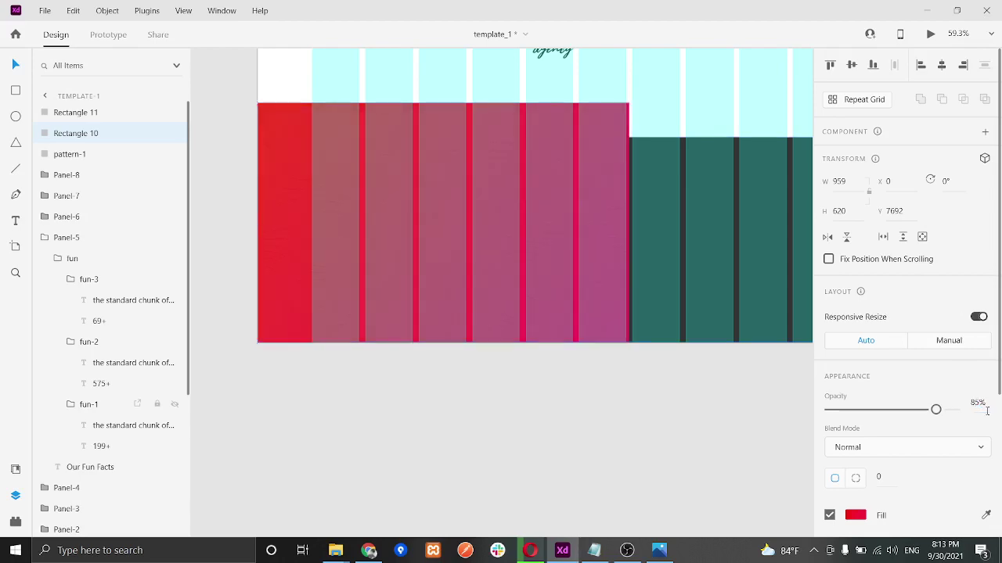
# Step: Preview the page full screen down to the footer to check the pattern through the gradient
pyautogui.click(931, 35)
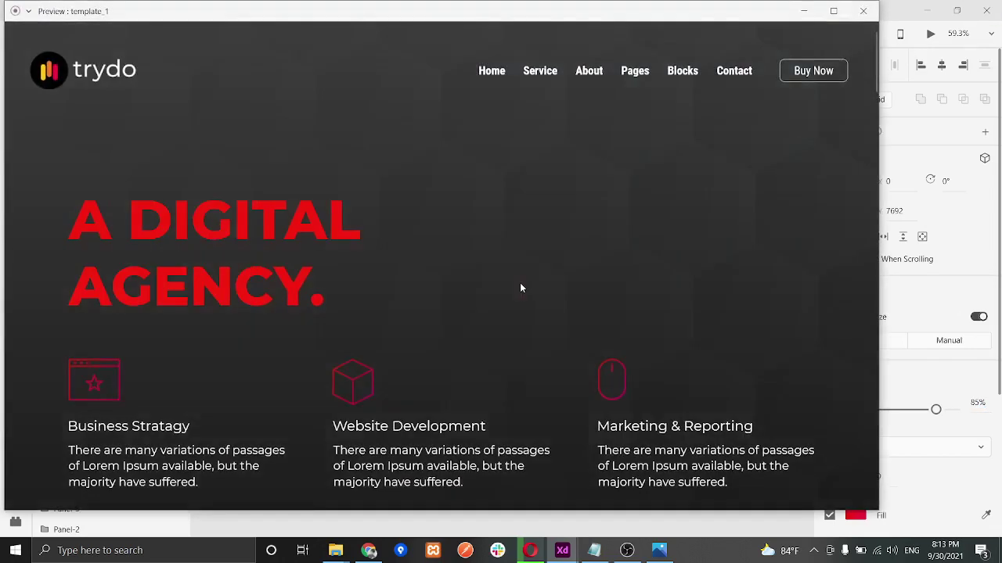
pyautogui.scroll(-3, 520, 282)
pyautogui.click(833, 13)
pyautogui.scroll(-15, 605, 319)
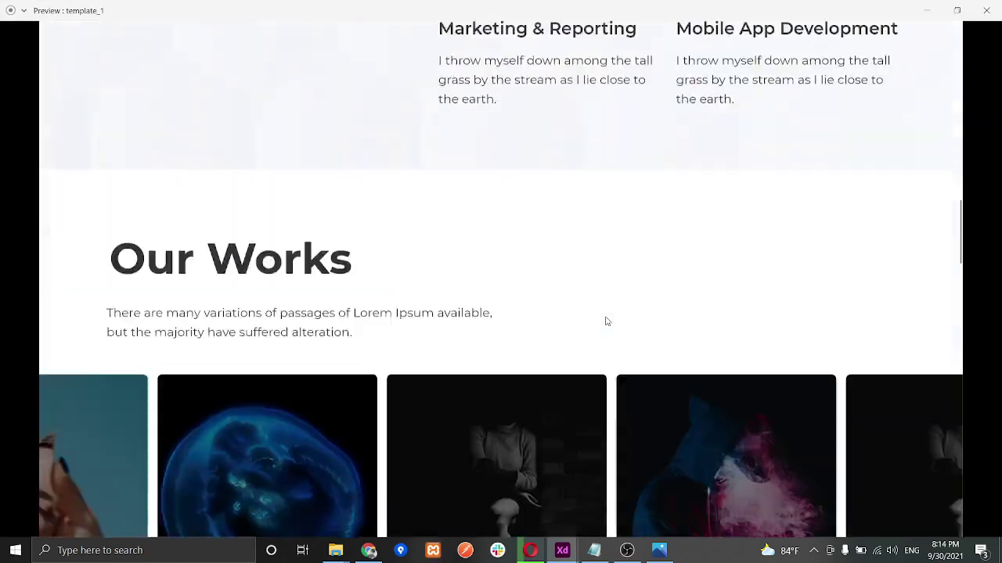
pyautogui.scroll(-4, 607, 322)
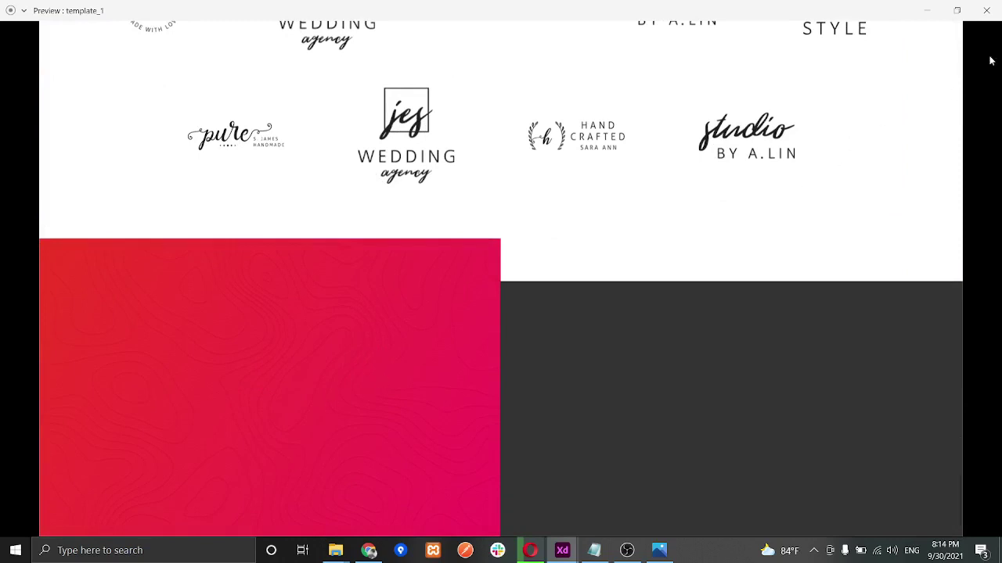
pyautogui.click(988, 12)
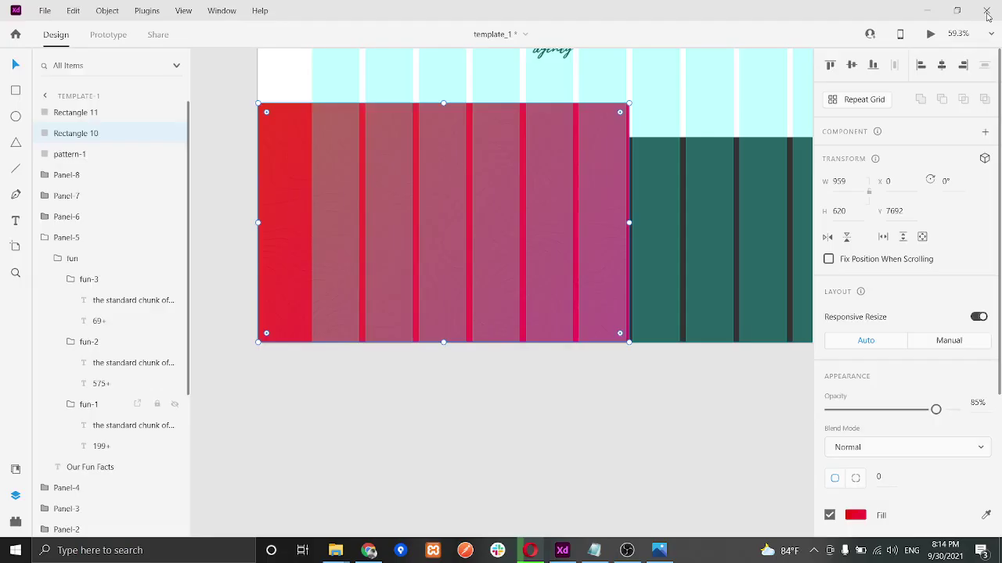
# Step: Lower the opacity of Rectangle 10 to 75%
pyautogui.click(976, 403)
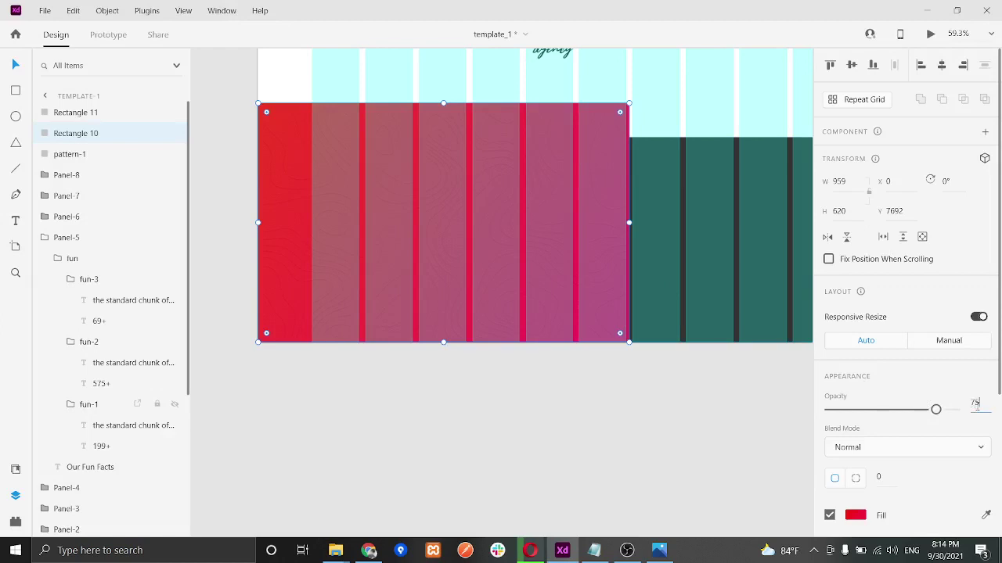
pyautogui.write('75')
pyautogui.press('Return')
# Step: Preview the page's footer again and compare the gradient block's pattern with the reference image
pyautogui.click(930, 33)
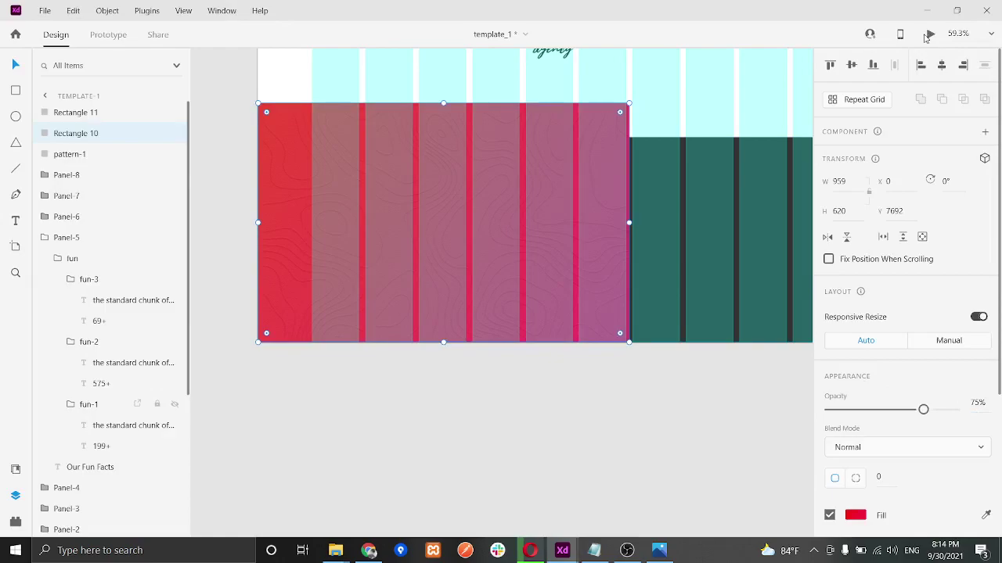
pyautogui.click(955, 33)
pyautogui.scroll(-20, 634, 235)
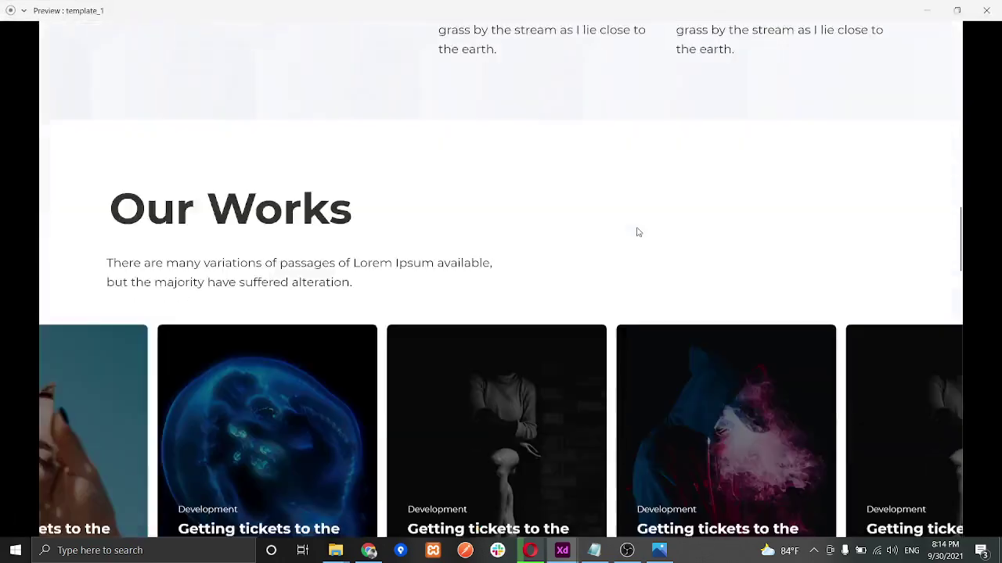
pyautogui.scroll(-5, 634, 244)
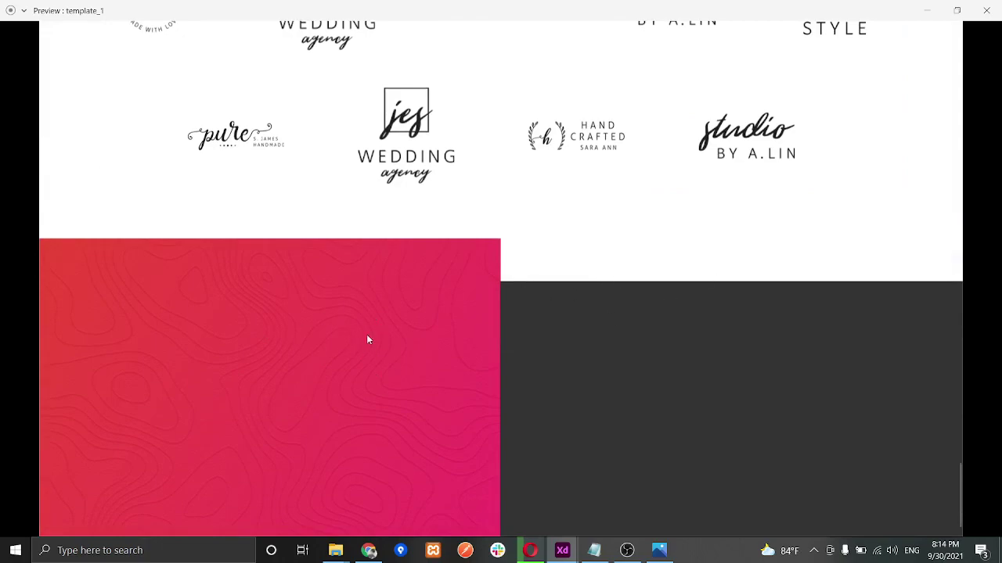
pyautogui.click(986, 11)
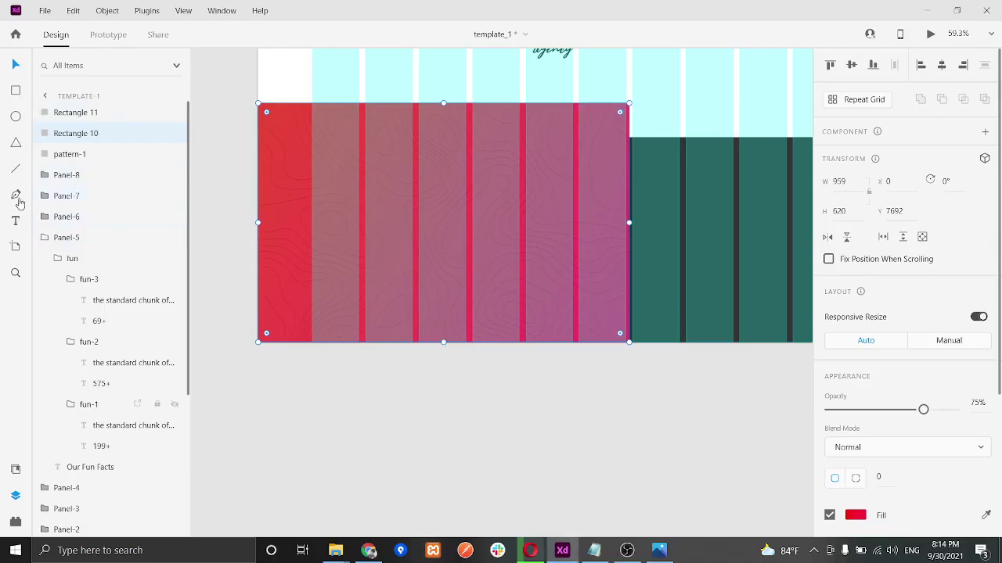
pyautogui.click(659, 551)
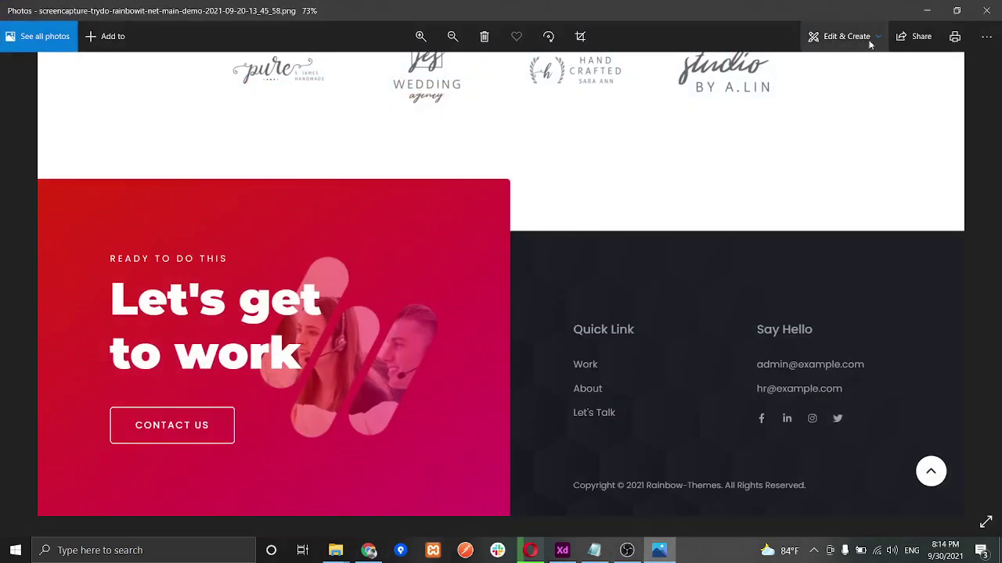
pyautogui.click(985, 11)
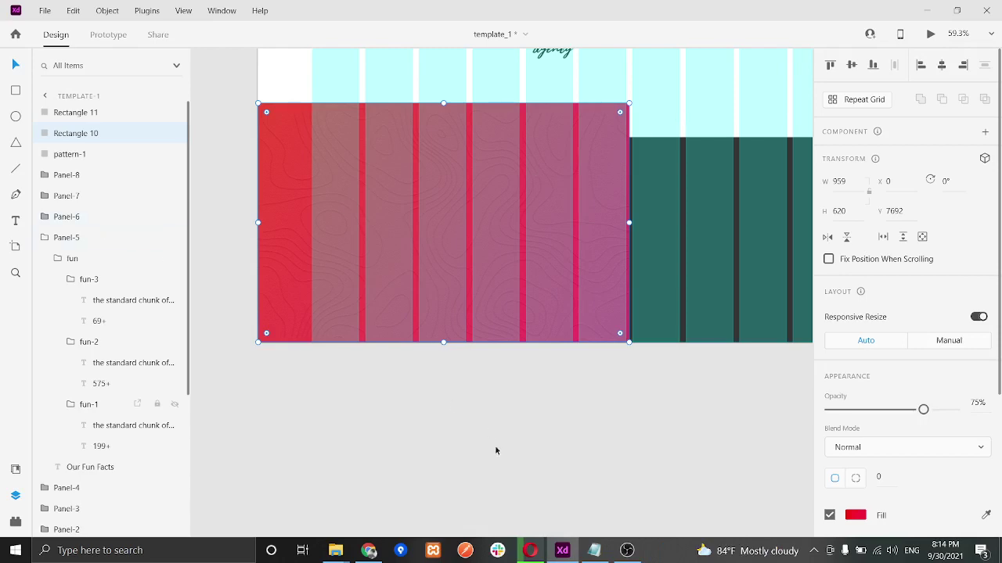
# Step: Browse the template-1 folder's images and open the reference screenshot to view its footer section up close
pyautogui.moveTo(335, 550)
pyautogui.click(301, 495)
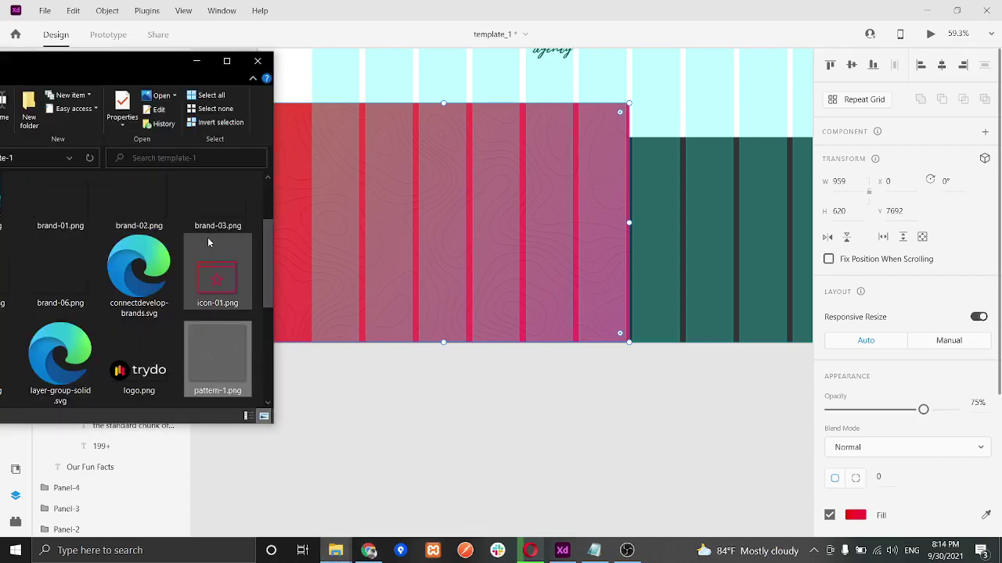
pyautogui.moveTo(150, 72); pyautogui.dragTo(440, 80)
pyautogui.scroll(1, 415, 244)
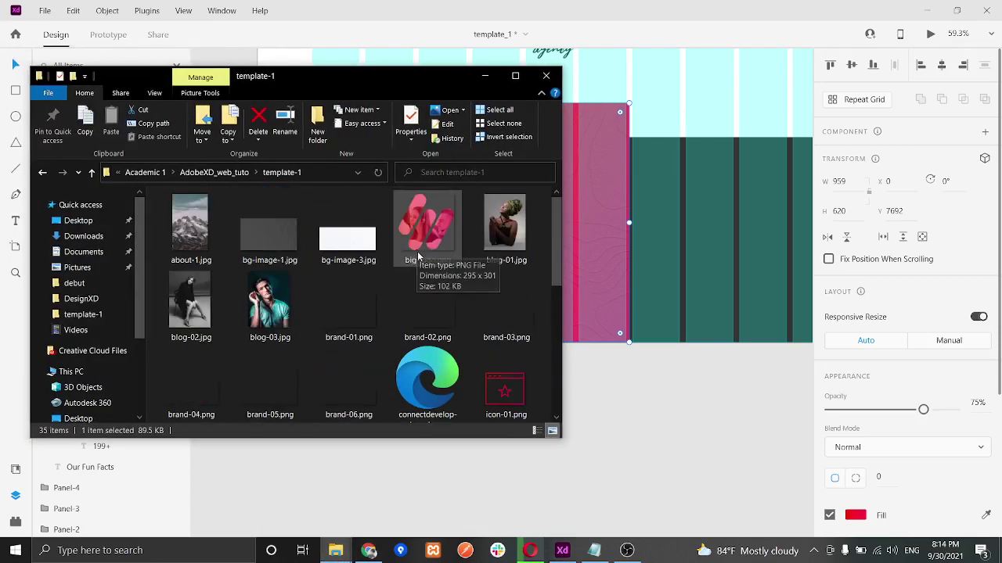
pyautogui.scroll(-5, 415, 250)
pyautogui.scroll(3, 417, 271)
pyautogui.scroll(-1, 417, 272)
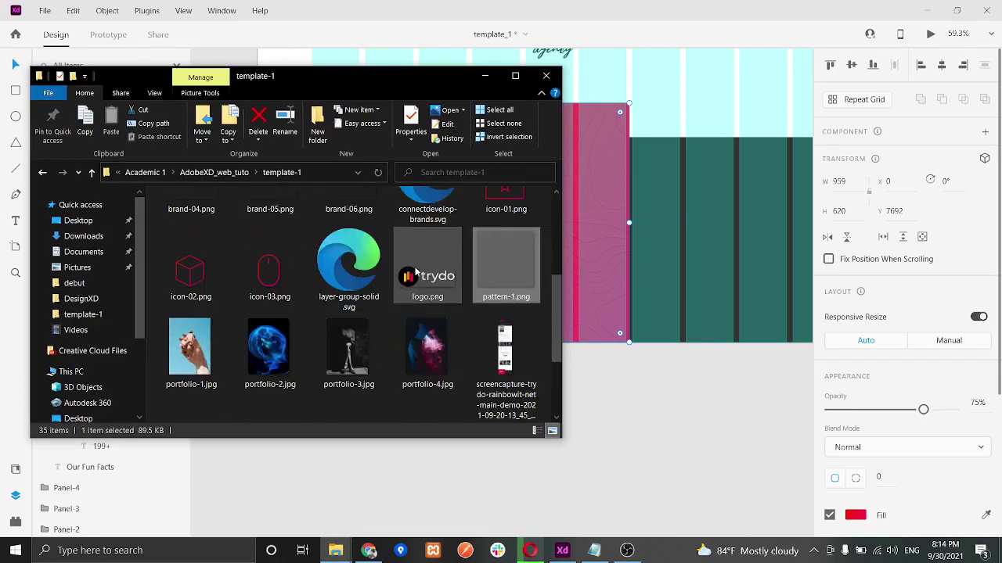
pyautogui.doubleClick(505, 356)
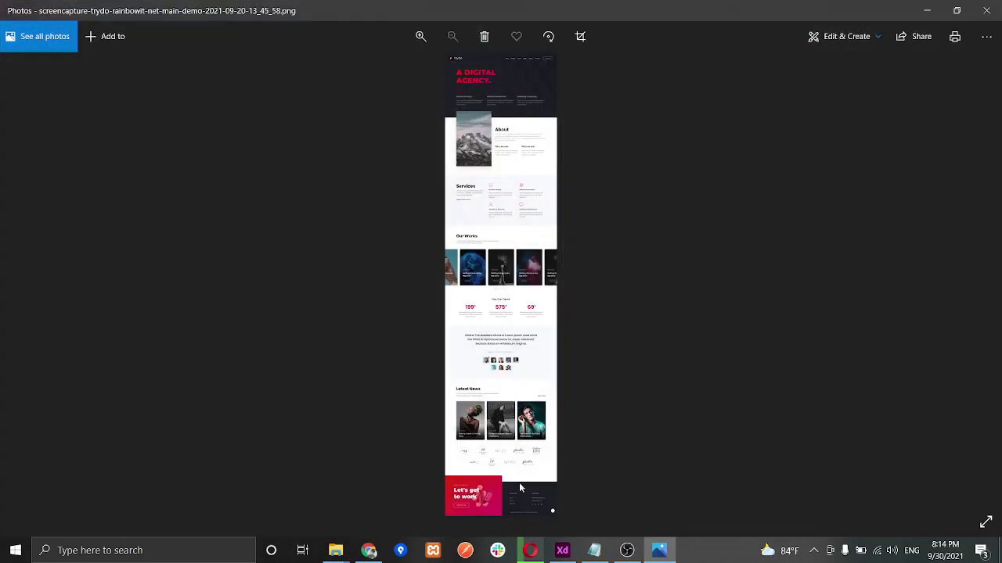
pyautogui.scroll(5, 507, 493)
pyautogui.scroll(-2, 502, 497)
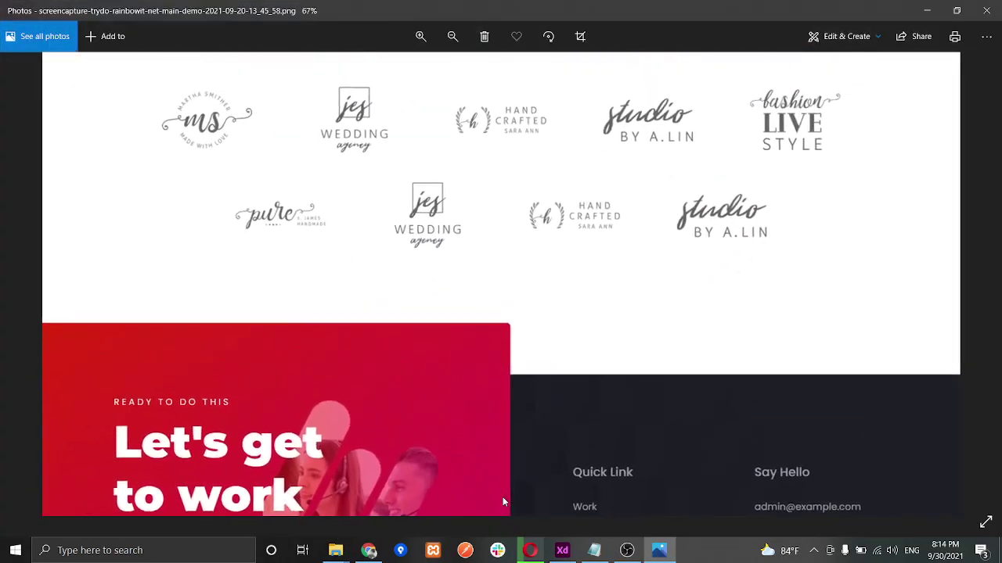
pyautogui.click(926, 11)
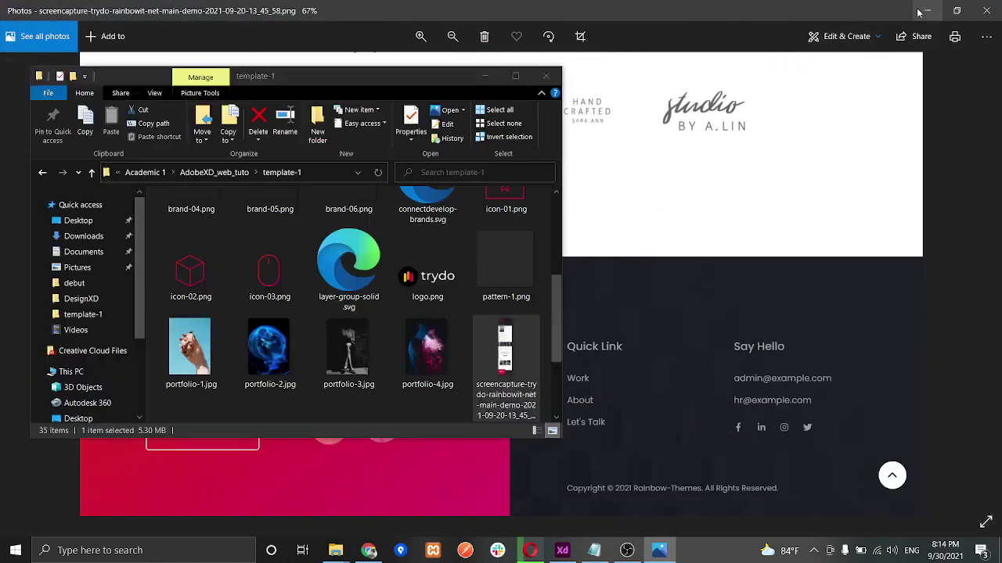
# Step: Select big-logo.png in the template-1 folder and move the folder window clear of the upper part of the gradient block
pyautogui.press('Left')
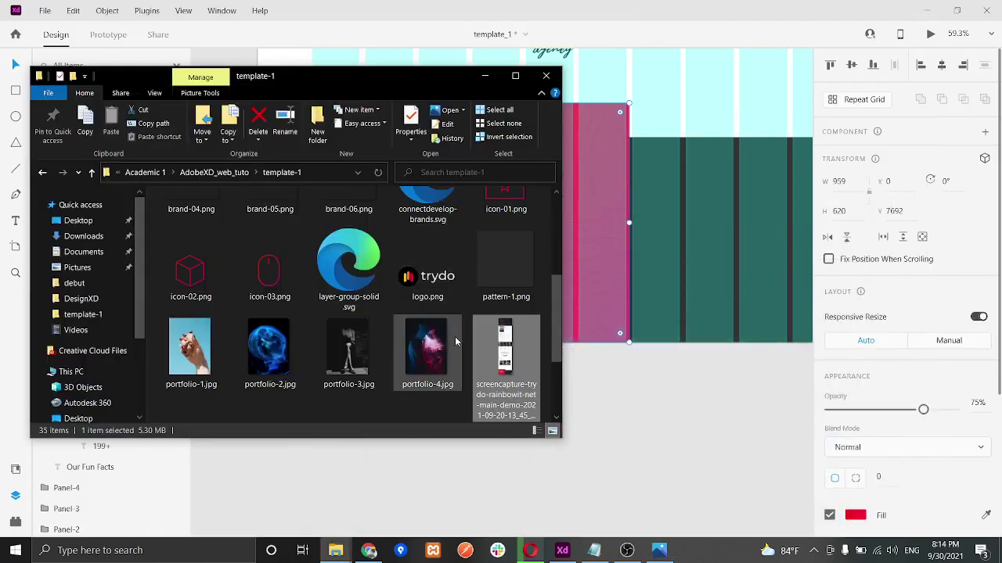
pyautogui.press('Up')
pyautogui.press('Up')
pyautogui.press('Up')
pyautogui.press('Up')
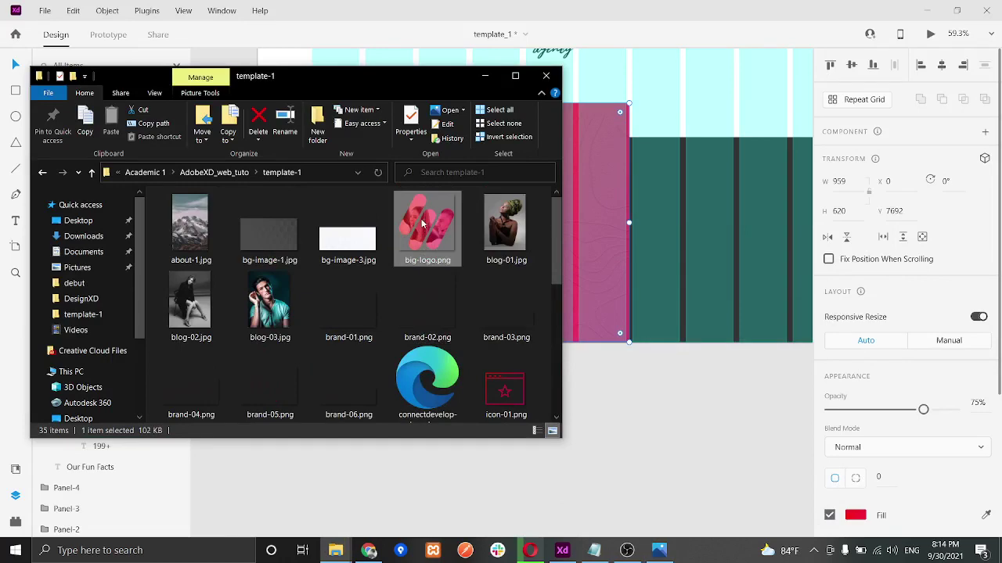
pyautogui.moveTo(386, 80); pyautogui.dragTo(534, 210)
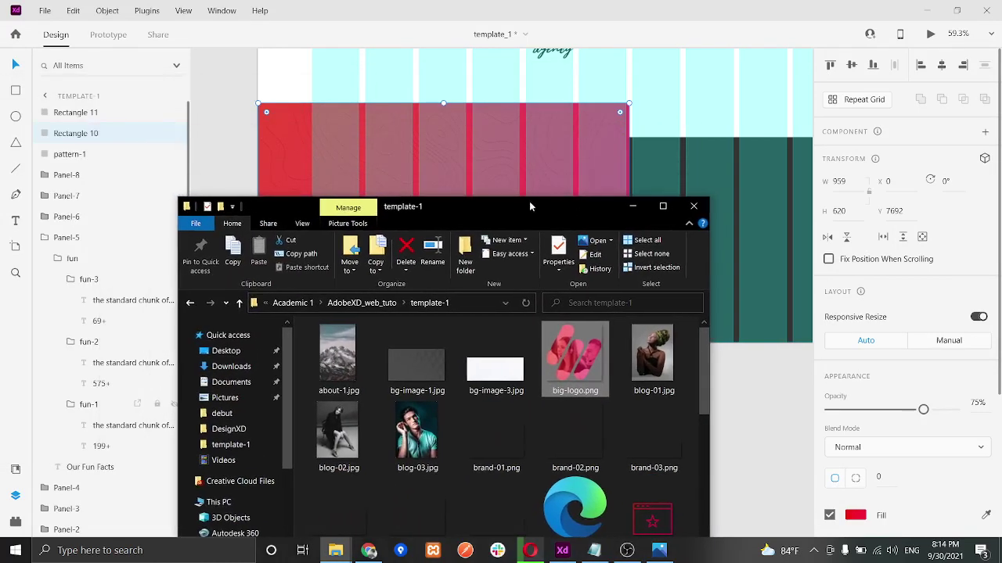
# Step: Draw a rectangle about 345 by 310 in the right half of the gradient block
pyautogui.click(60, 117)
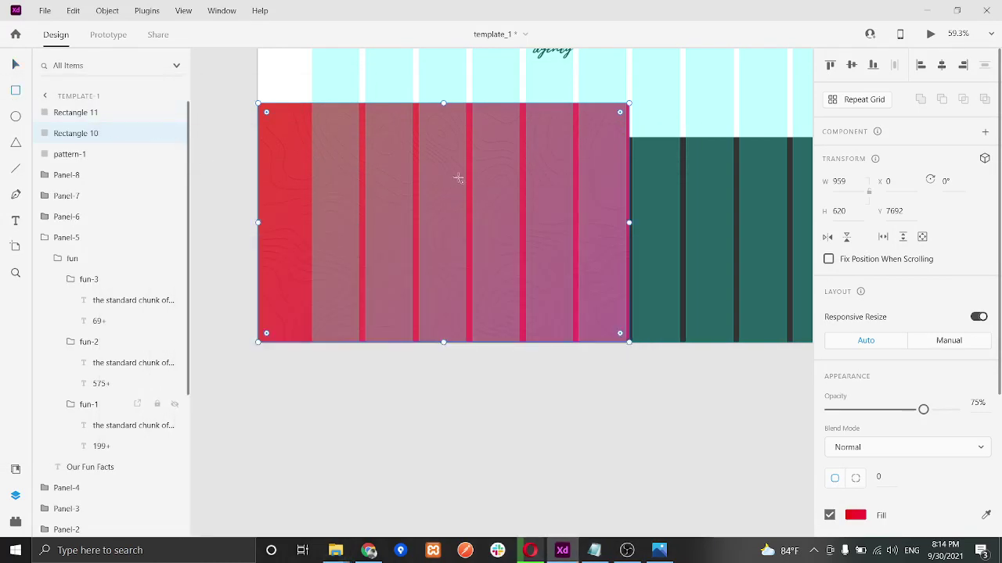
pyautogui.moveTo(472, 174); pyautogui.dragTo(606, 292)
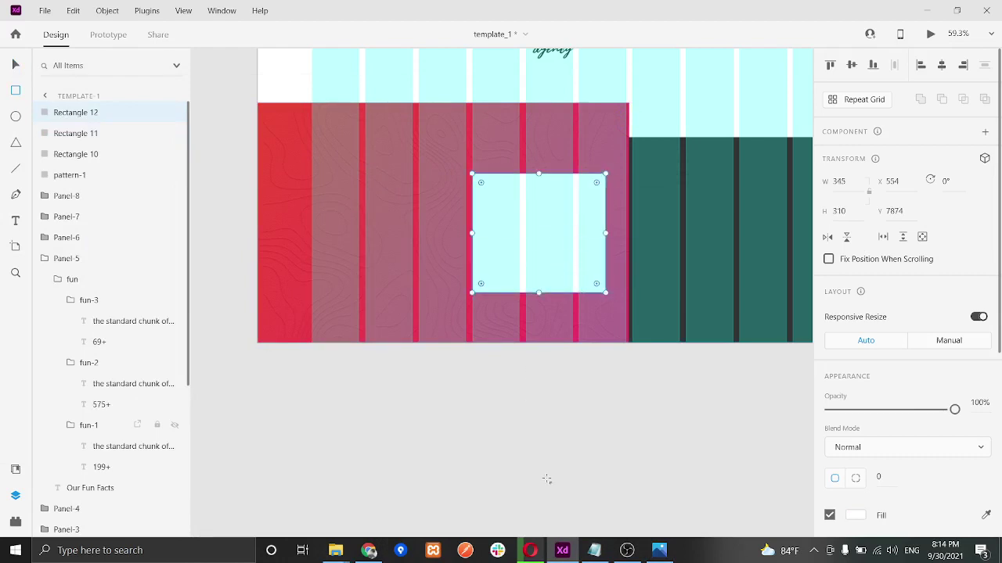
# Step: Fill the new rectangle with big-logo.png from the template-1 folder and remove its border
pyautogui.moveTo(335, 550)
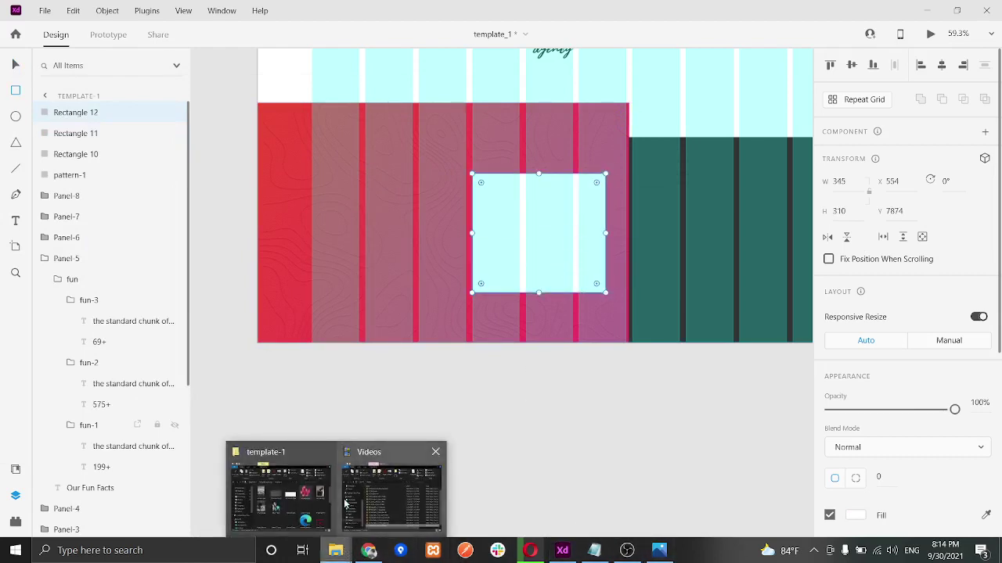
pyautogui.click(286, 497)
pyautogui.moveTo(572, 373); pyautogui.dragTo(245, 233)
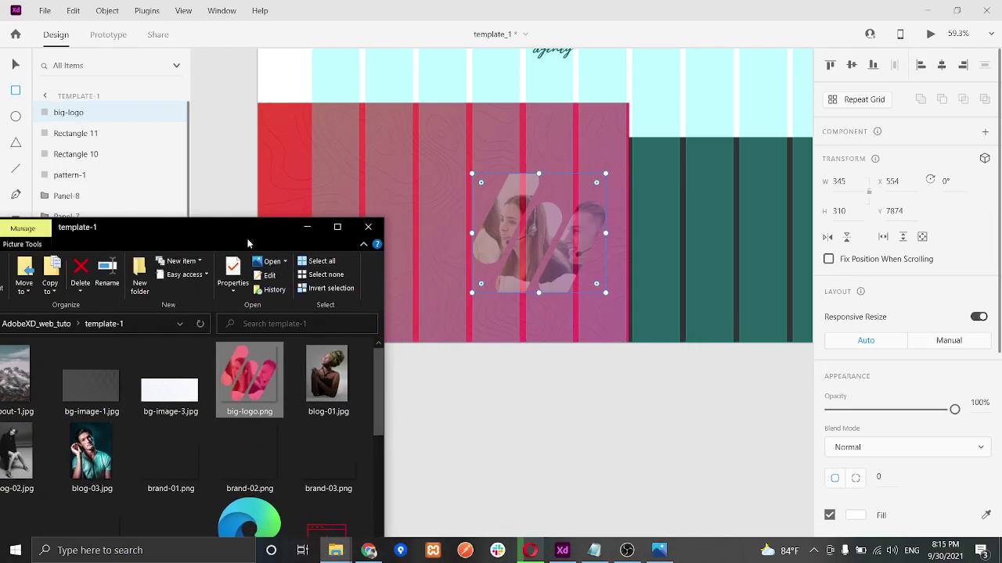
pyautogui.scroll(-3, 947, 488)
pyautogui.click(829, 400)
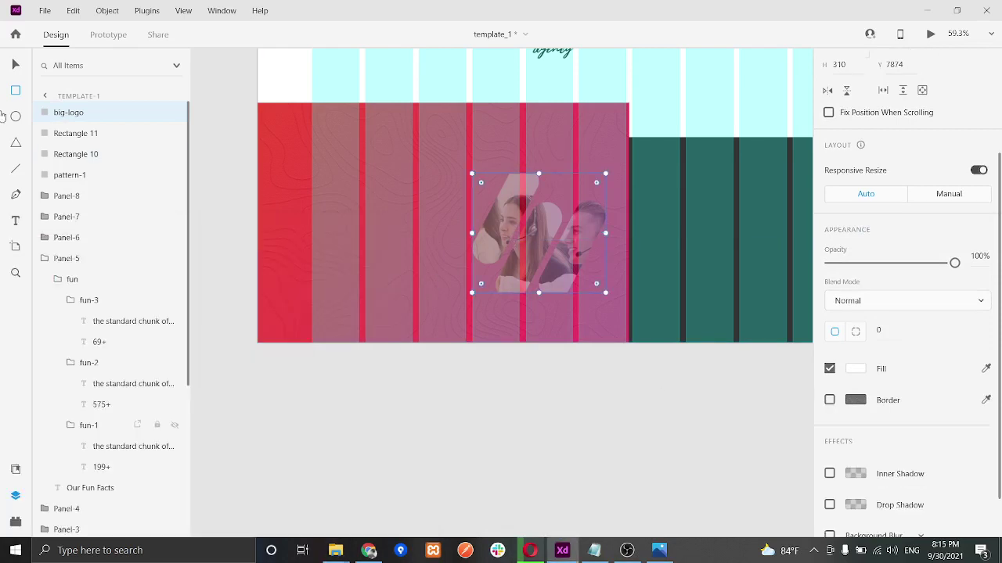
# Step: Move the big-logo frame slightly left and down to Y 7892, and scale the picture inside to fit the frame's height
pyautogui.click(15, 66)
pyautogui.moveTo(564, 240)
pyautogui.mouseDown()
pyautogui.moveTo(540, 238)
pyautogui.moveTo(548, 247)
pyautogui.mouseUp()
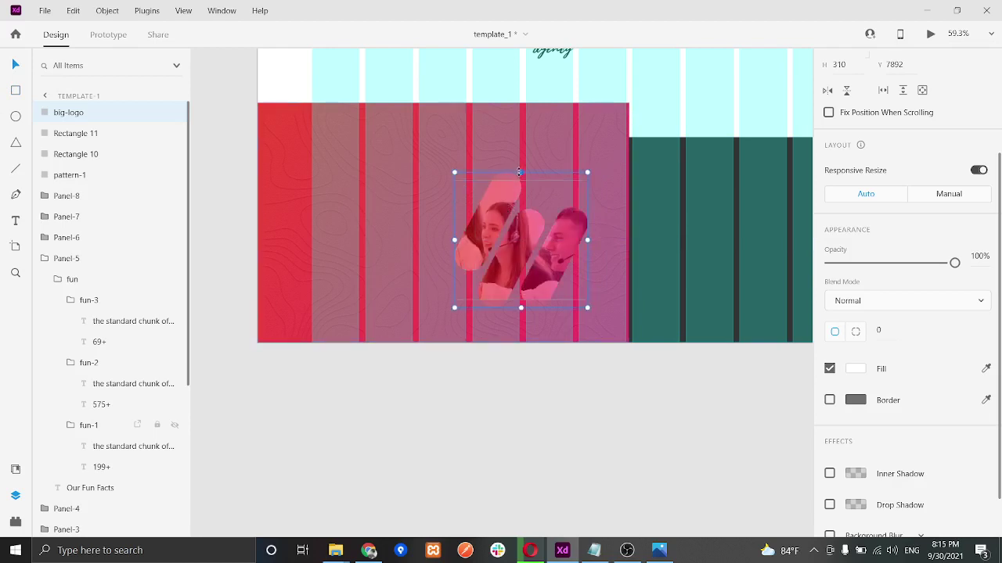
pyautogui.moveTo(519, 171); pyautogui.dragTo(520, 181)
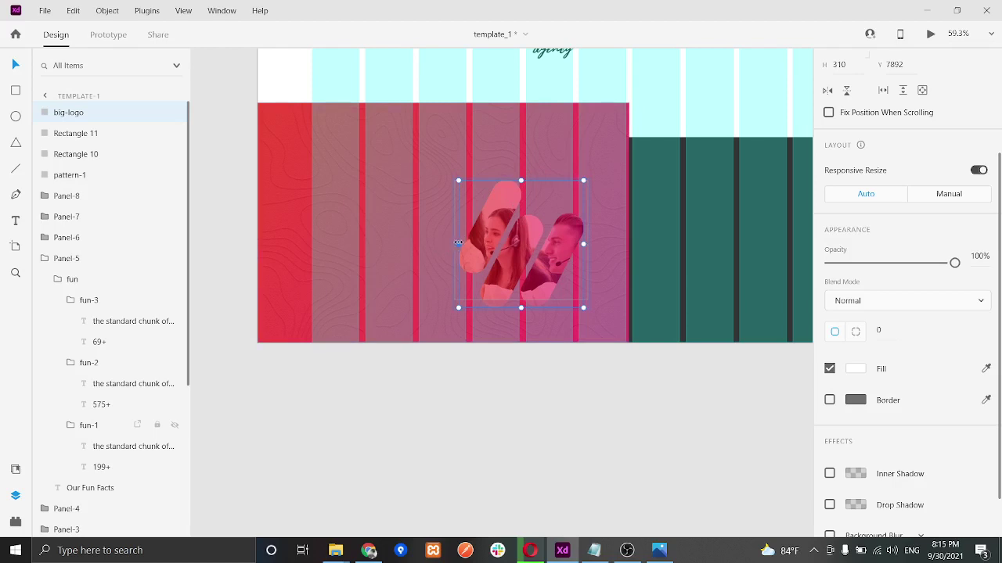
pyautogui.moveTo(457, 242); pyautogui.dragTo(458, 244)
pyautogui.scroll(6, 509, 228)
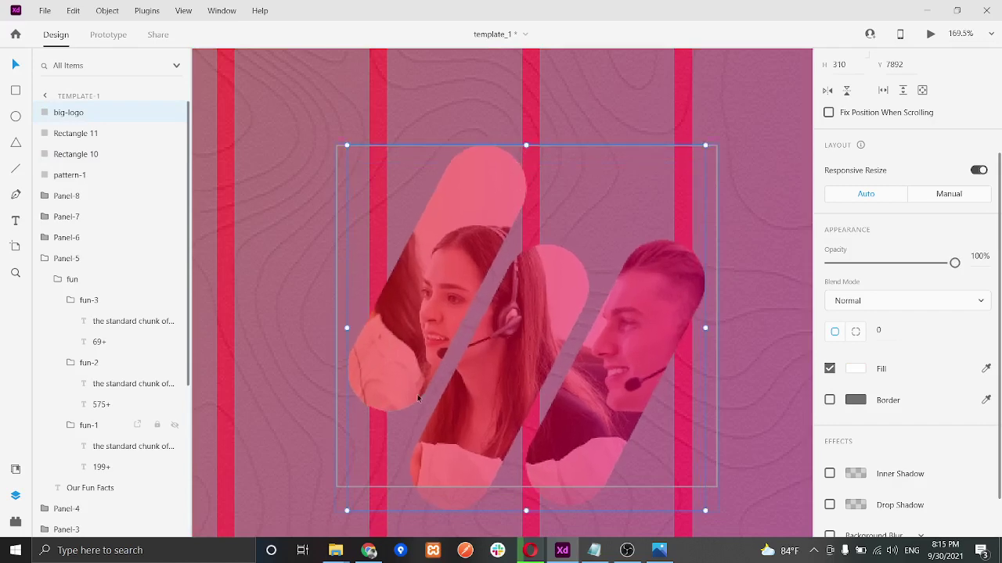
pyautogui.moveTo(565, 293)
pyautogui.mouseDown()
pyautogui.moveTo(558, 308)
pyautogui.moveTo(556, 271)
pyautogui.moveTo(554, 302)
pyautogui.mouseUp()
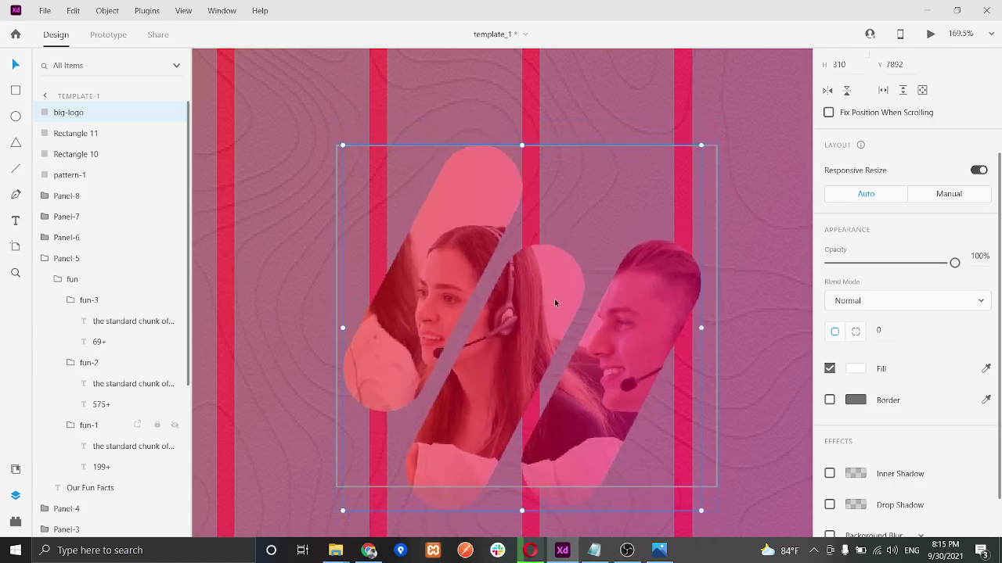
pyautogui.moveTo(524, 511); pyautogui.dragTo(522, 487)
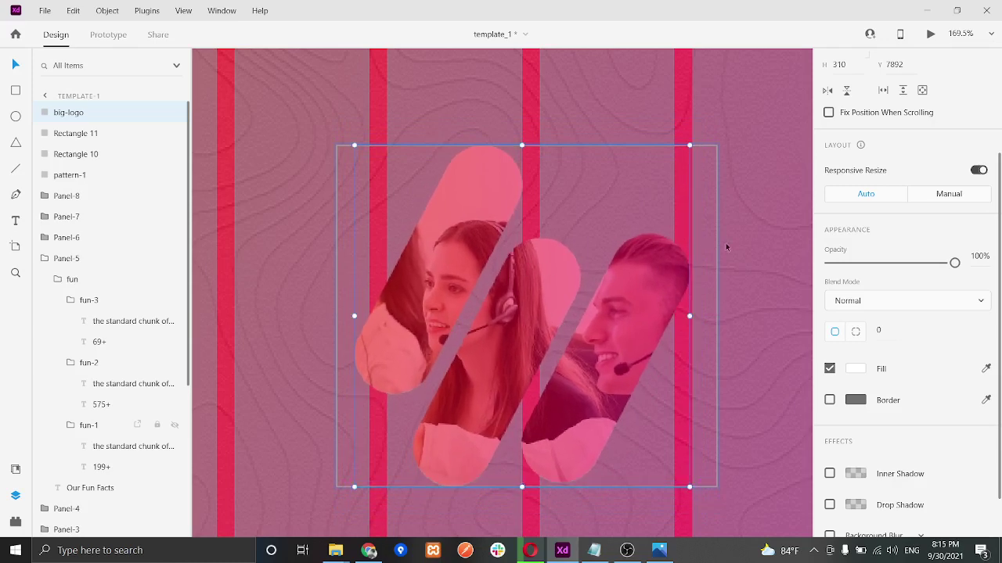
pyautogui.click(758, 237)
# Step: Move the big-logo image left and up to Y 7864 in the gradient block, checking its placement against the reference image
pyautogui.scroll(-5, 491, 299)
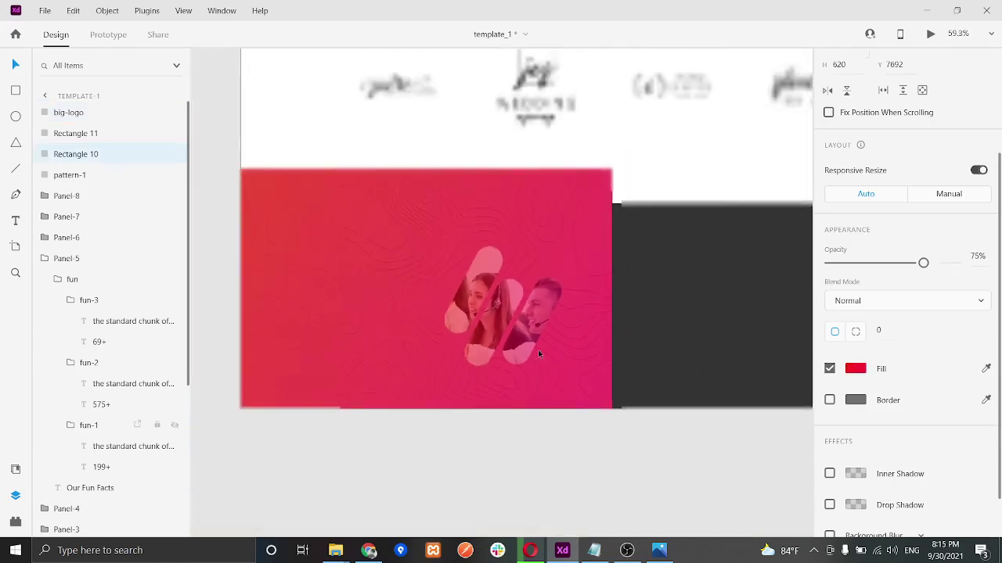
pyautogui.click(670, 539)
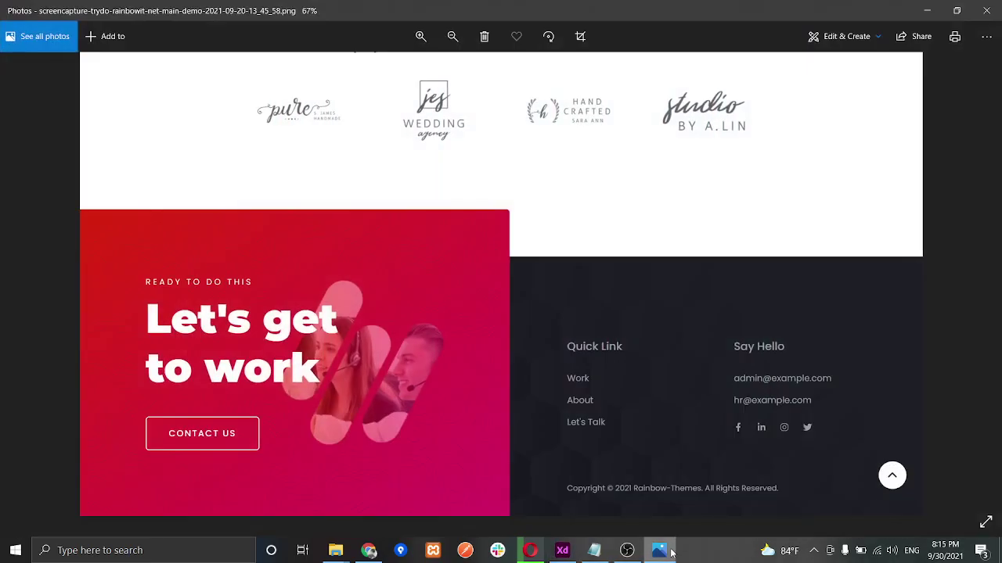
pyautogui.click(661, 547)
pyautogui.moveTo(499, 357); pyautogui.dragTo(480, 305)
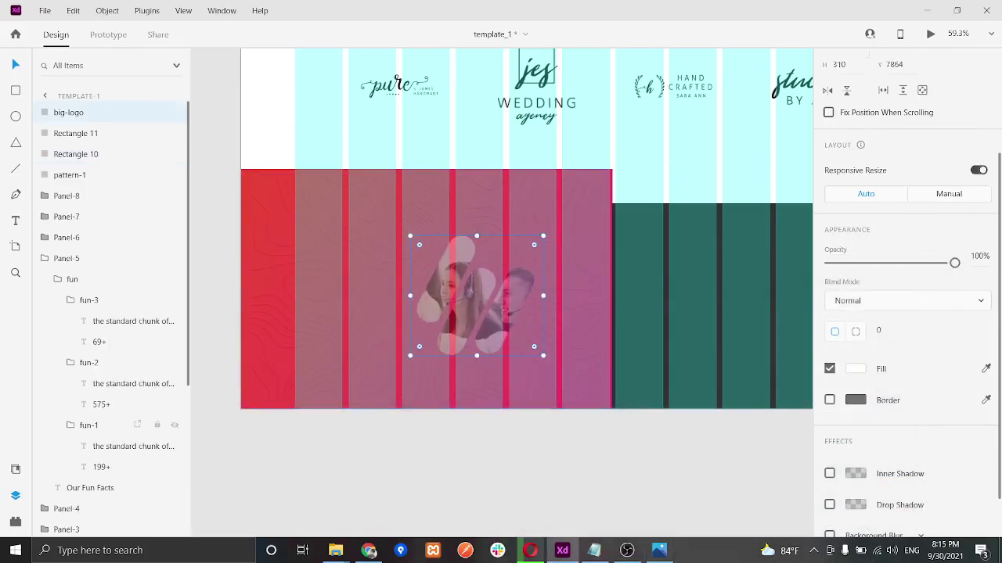
pyautogui.click(660, 552)
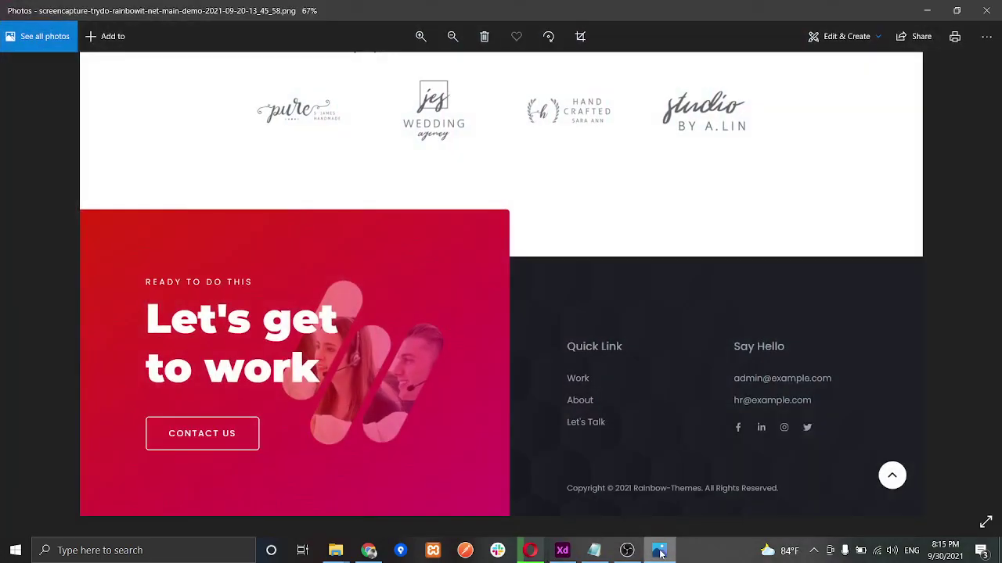
# Step: Move the big-logo image slightly left and down to Y 7879, comparing its placement with the reference image
pyautogui.click(660, 551)
pyautogui.click(660, 552)
pyautogui.click(659, 552)
pyautogui.moveTo(465, 302); pyautogui.dragTo(456, 308)
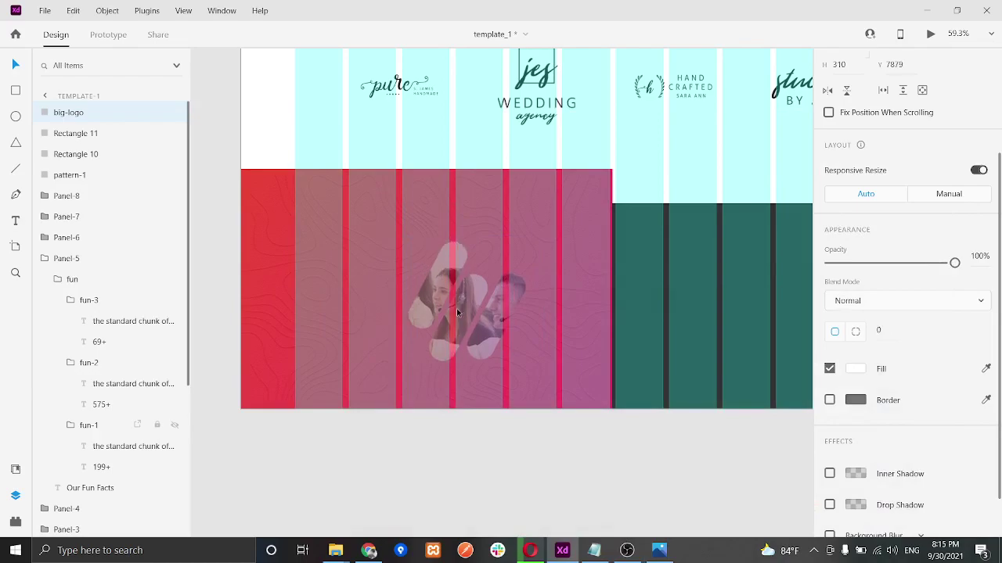
pyautogui.click(659, 551)
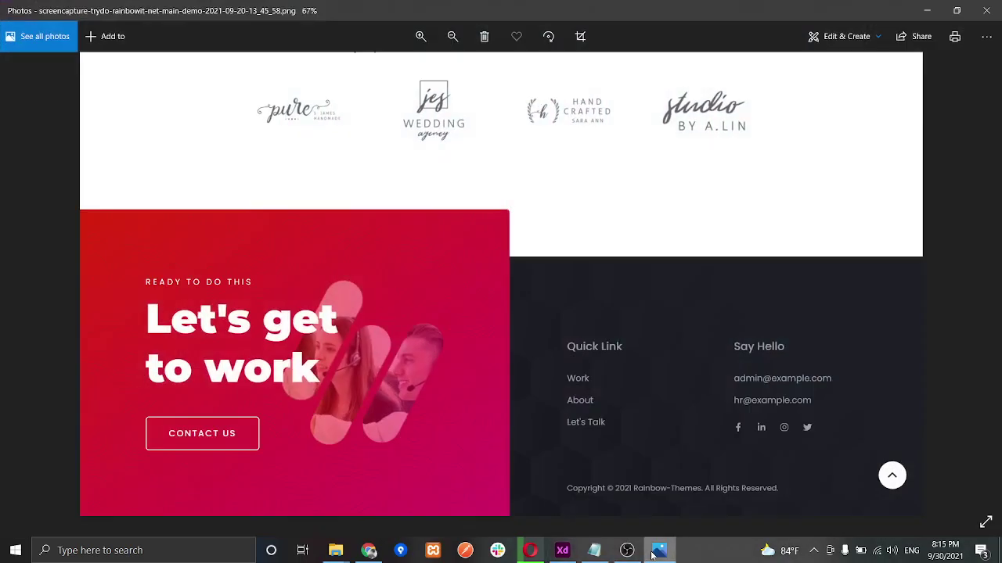
pyautogui.click(656, 551)
# Step: Preview the page maximized, inspect the call-to-action and dark footer blocks at the end, and close the preview
pyautogui.click(281, 242)
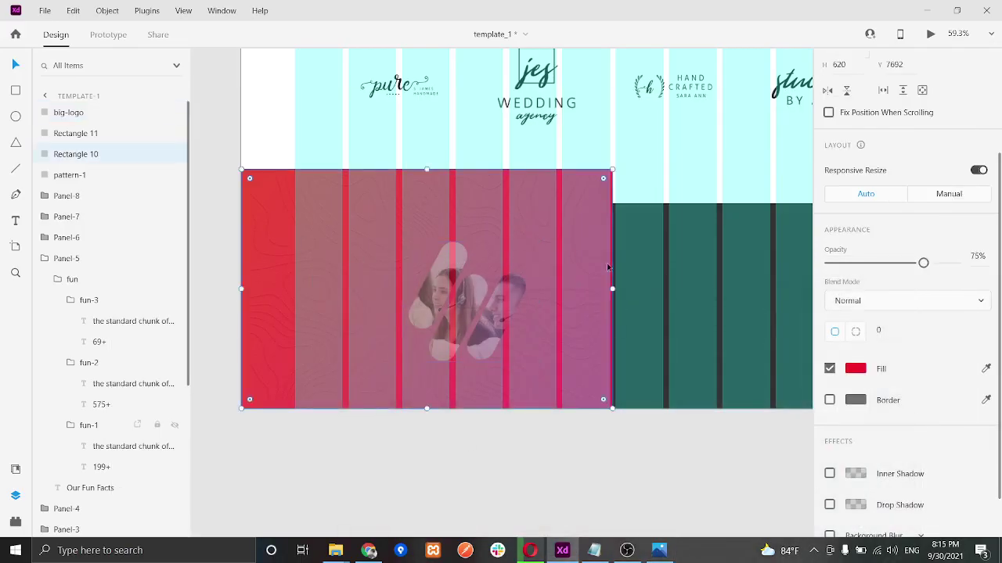
pyautogui.click(930, 34)
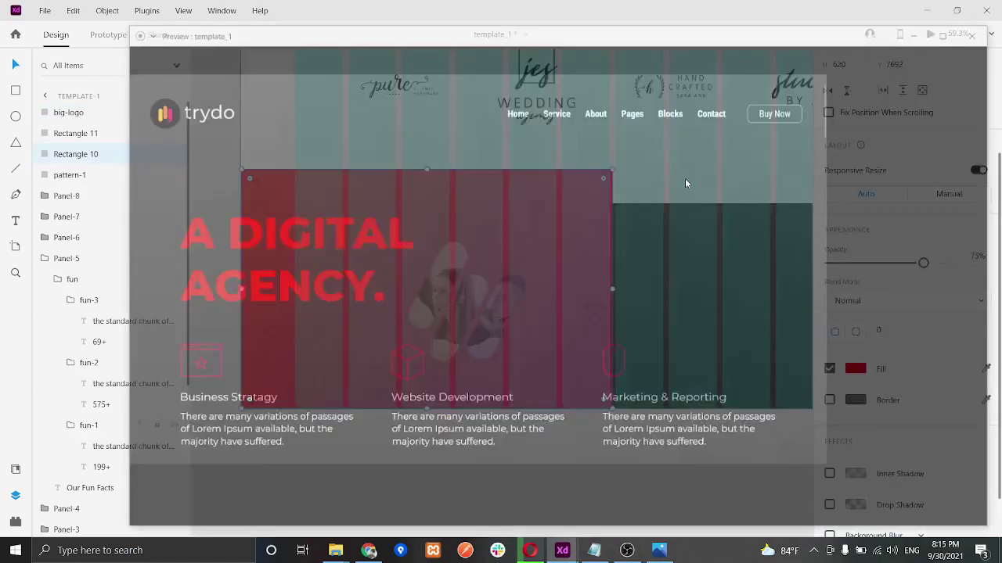
pyautogui.click(952, 33)
pyautogui.scroll(-20, 658, 290)
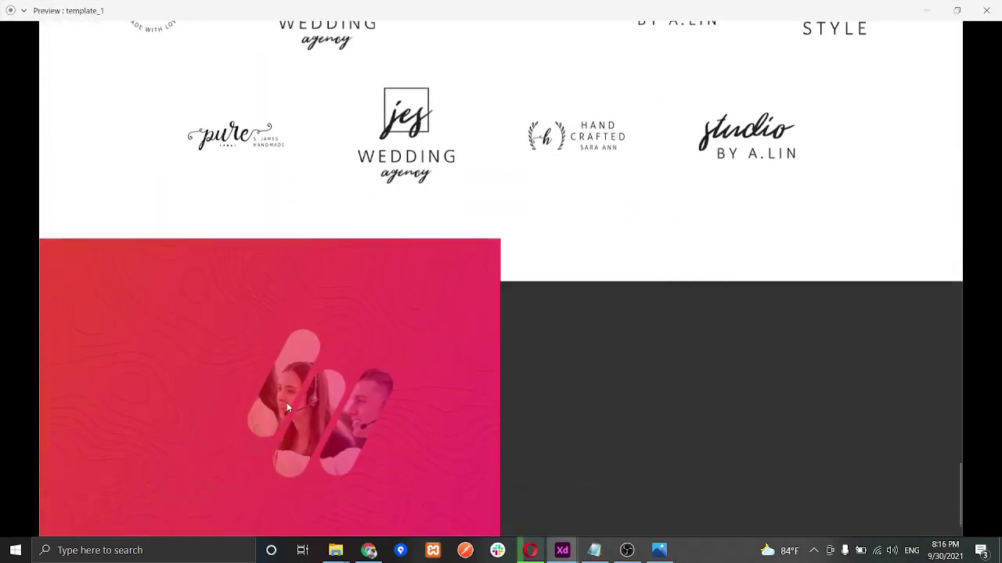
pyautogui.click(986, 10)
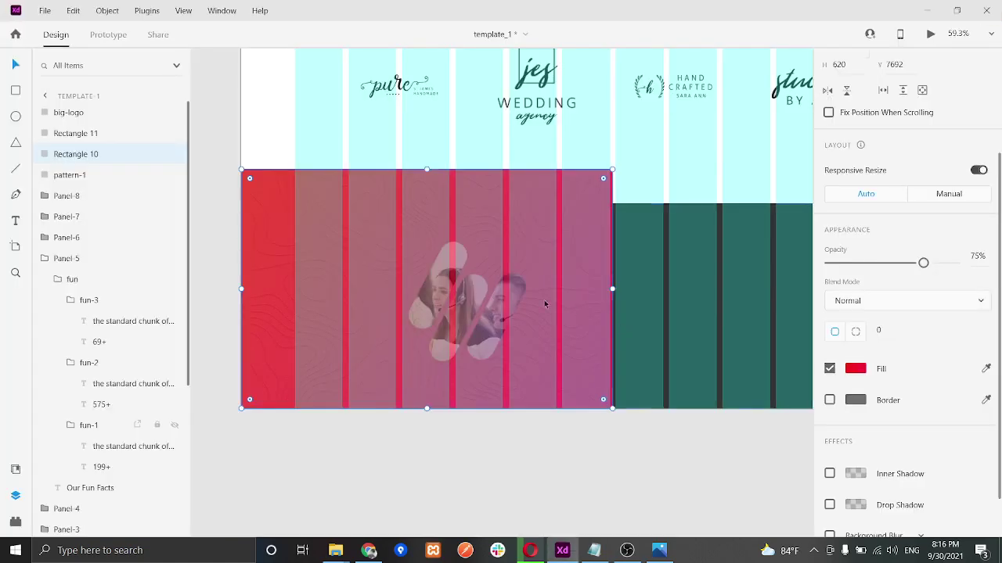
# Step: Add the text "Ready to do this" in the upper left of the gradient block, using the reference image for the wording
pyautogui.click(659, 550)
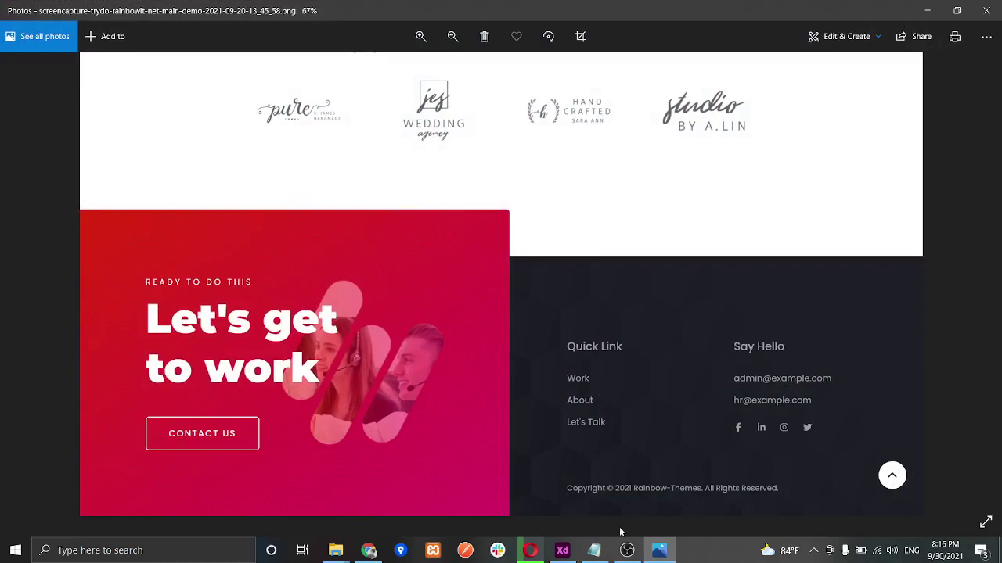
pyautogui.click(659, 550)
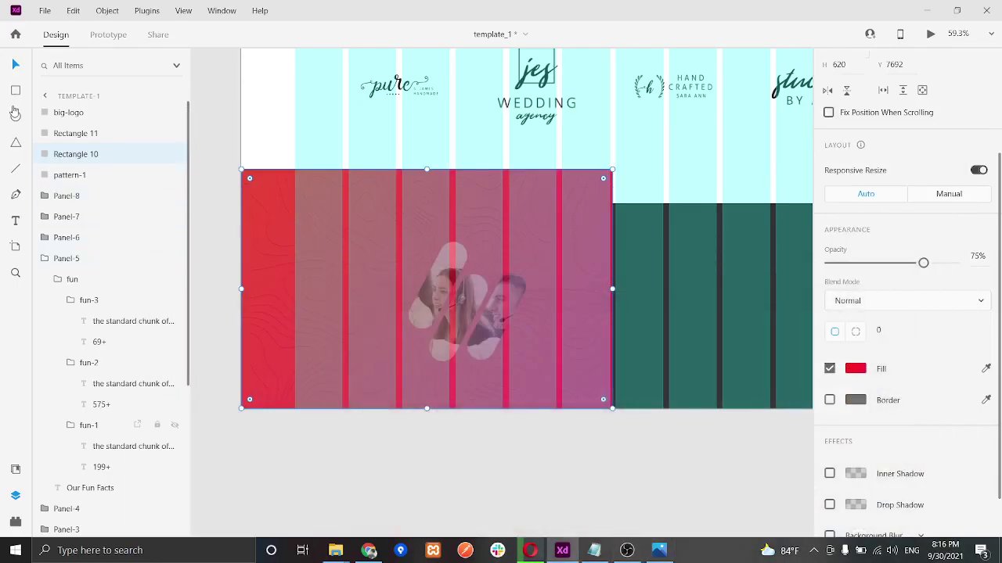
pyautogui.click(16, 221)
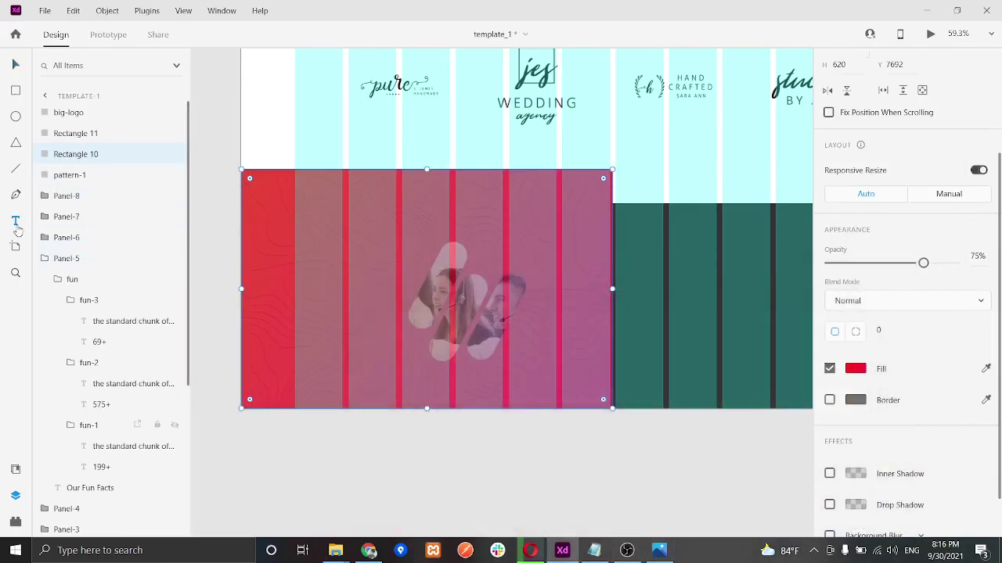
pyautogui.click(295, 207)
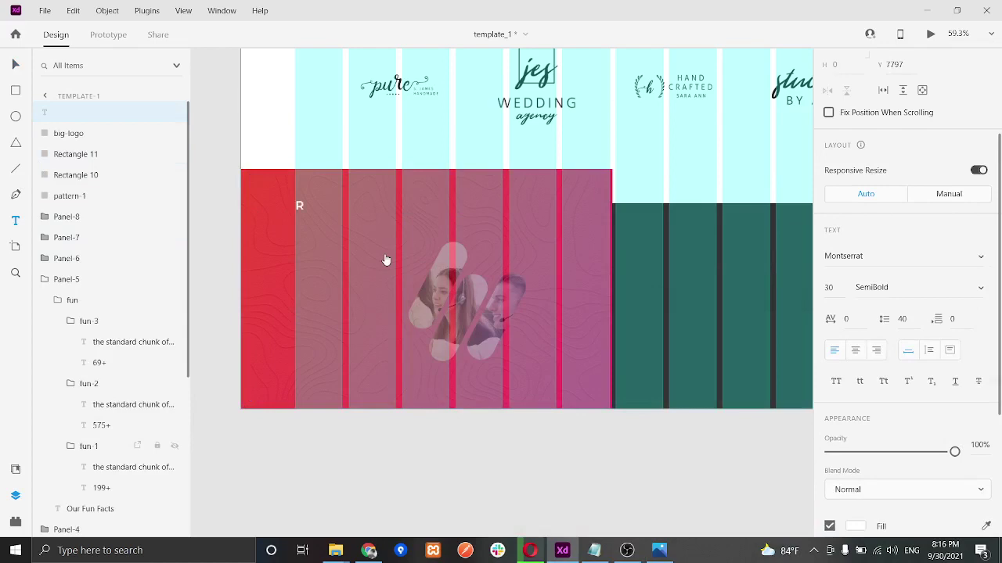
pyautogui.write('Ready to do it')
pyautogui.click(659, 551)
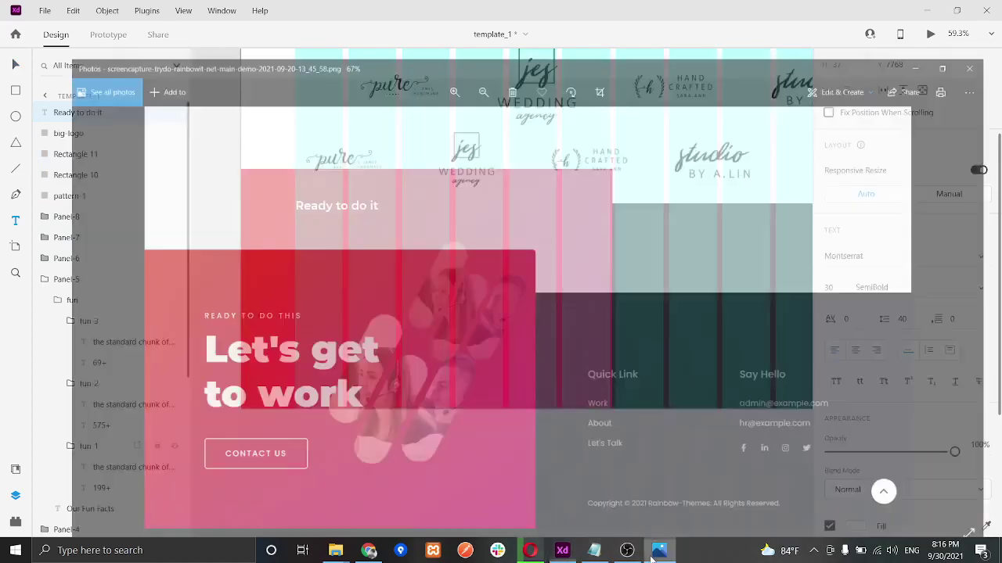
pyautogui.click(653, 558)
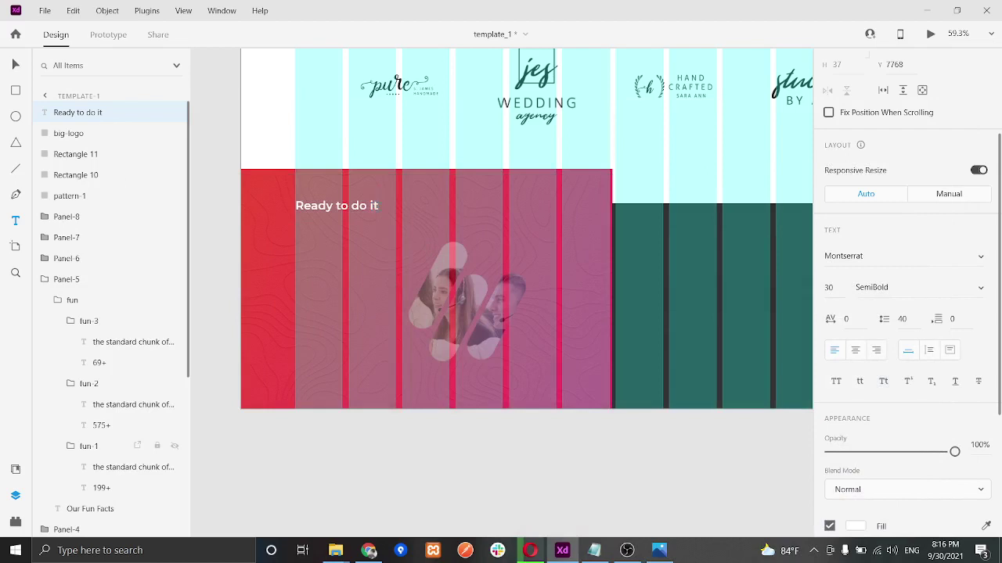
pyautogui.doubleClick(374, 206)
pyautogui.write('this')
# Step: Set the font weight of the whole "Ready to do this" text to Medium
pyautogui.hotkey('ctrl', 'a')
pyautogui.scroll(3, 913, 183)
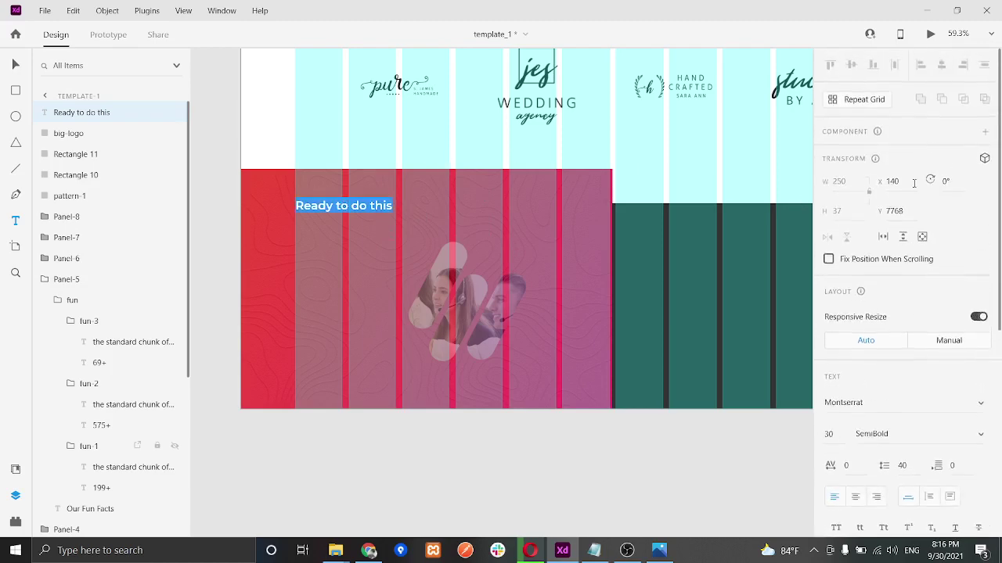
pyautogui.scroll(-3, 945, 237)
pyautogui.click(977, 220)
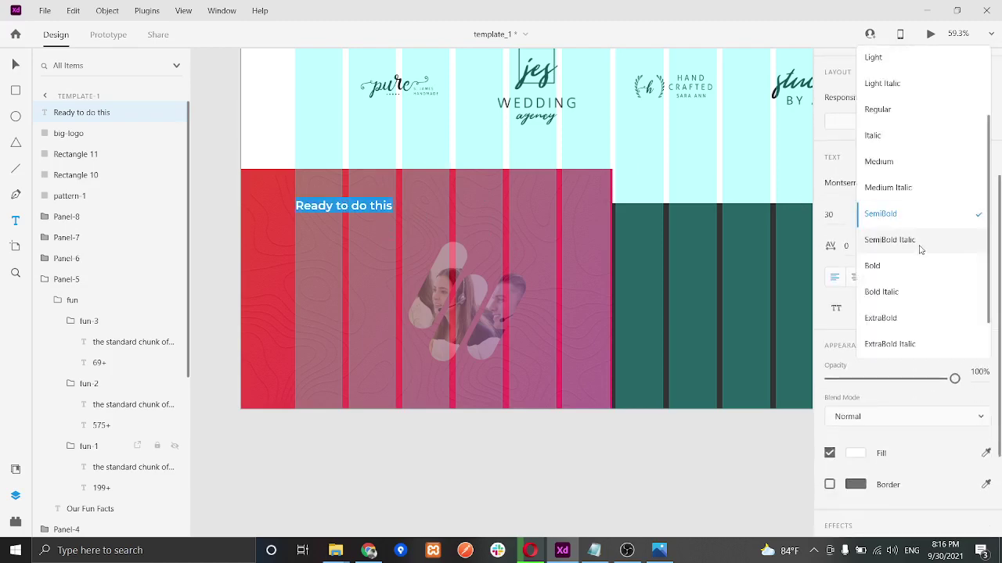
pyautogui.click(902, 161)
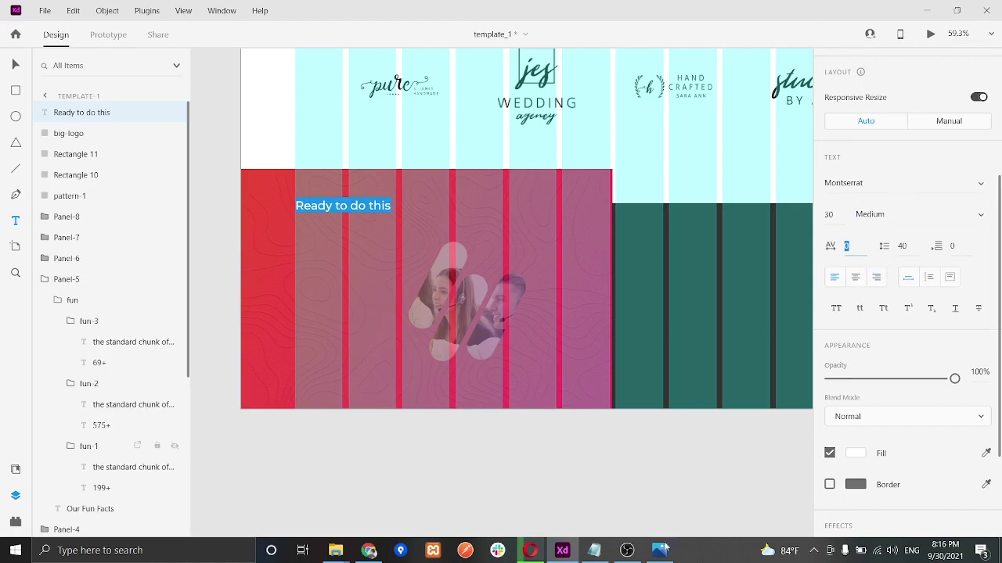
# Step: Try character spacings of 10, 50, 100, 150 and 200 on the "Ready to do this" text, consulting the reference image
pyautogui.hotkey('alt', 'Tab')
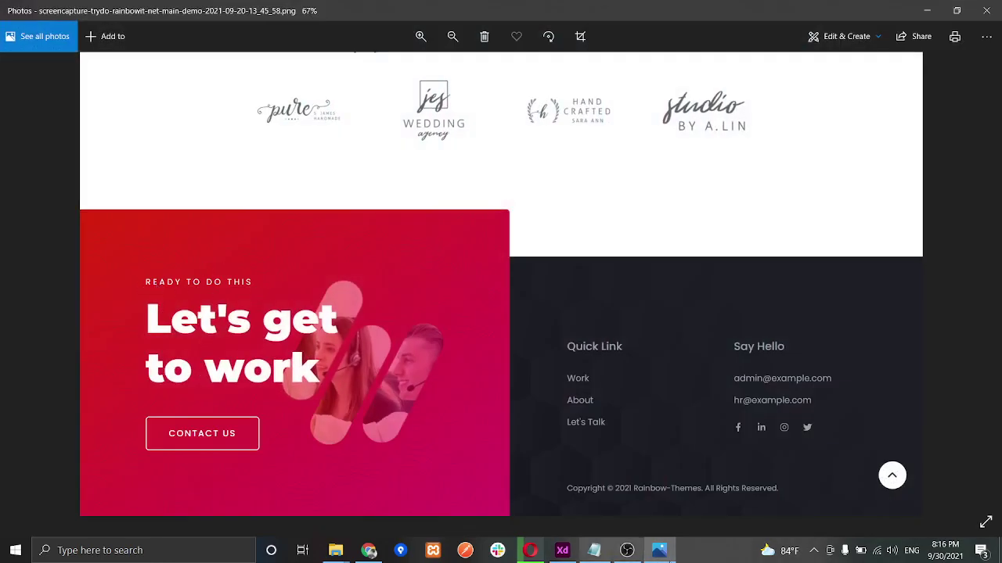
pyautogui.click(662, 551)
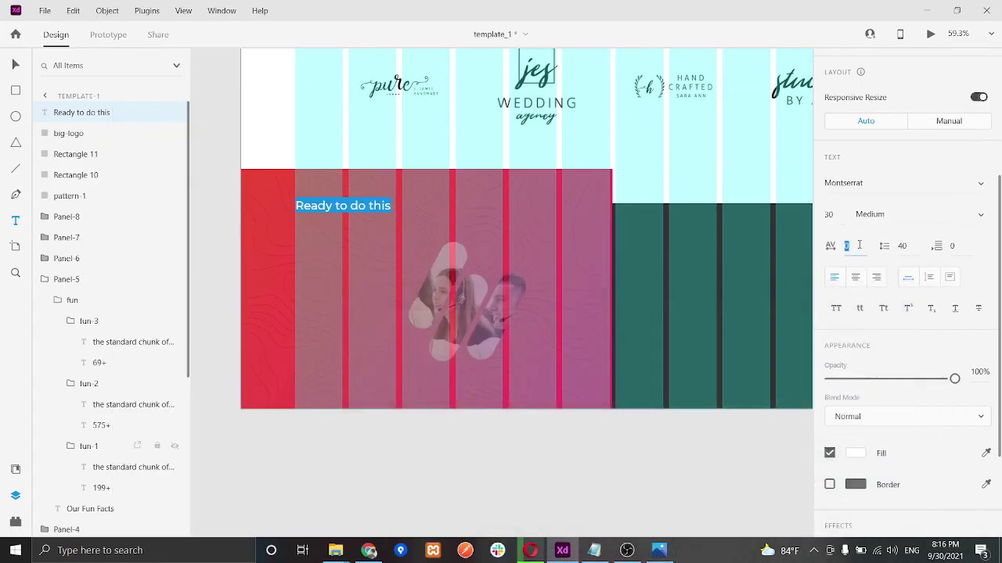
pyautogui.write('10')
pyautogui.press('Return')
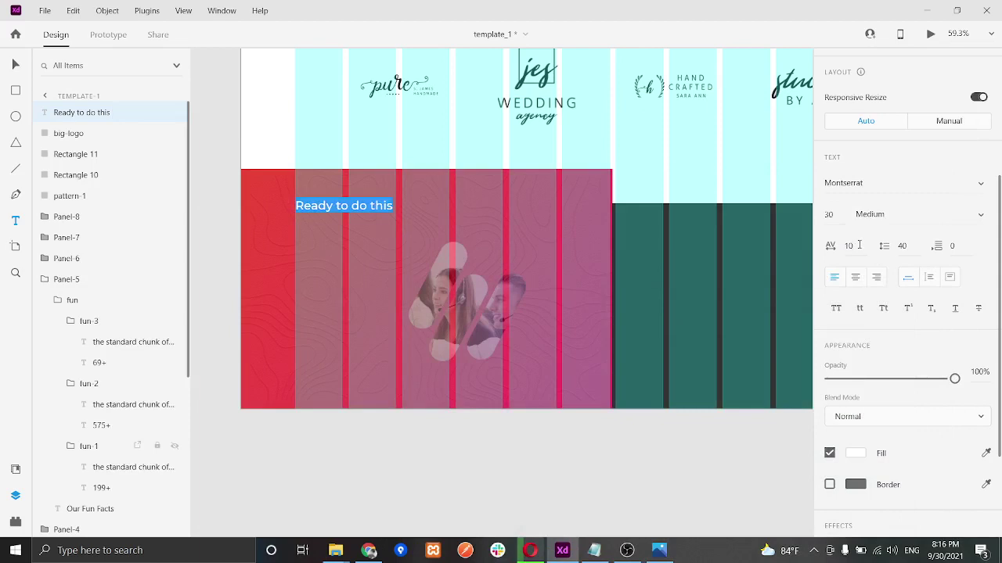
pyautogui.click(859, 245)
pyautogui.write('50')
pyautogui.press('Return')
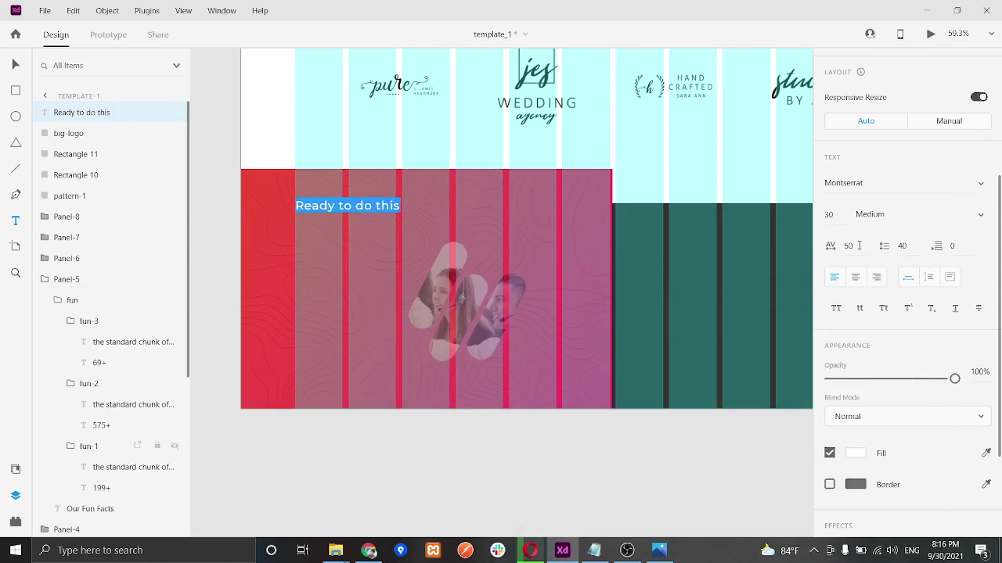
pyautogui.click(859, 246)
pyautogui.write('100')
pyautogui.press('Return')
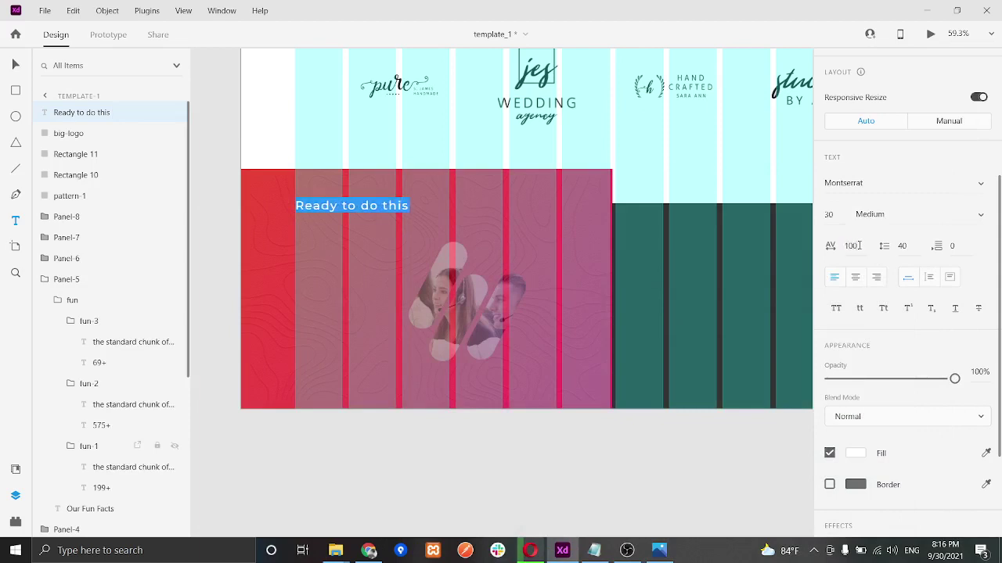
pyautogui.click(859, 246)
pyautogui.write('150')
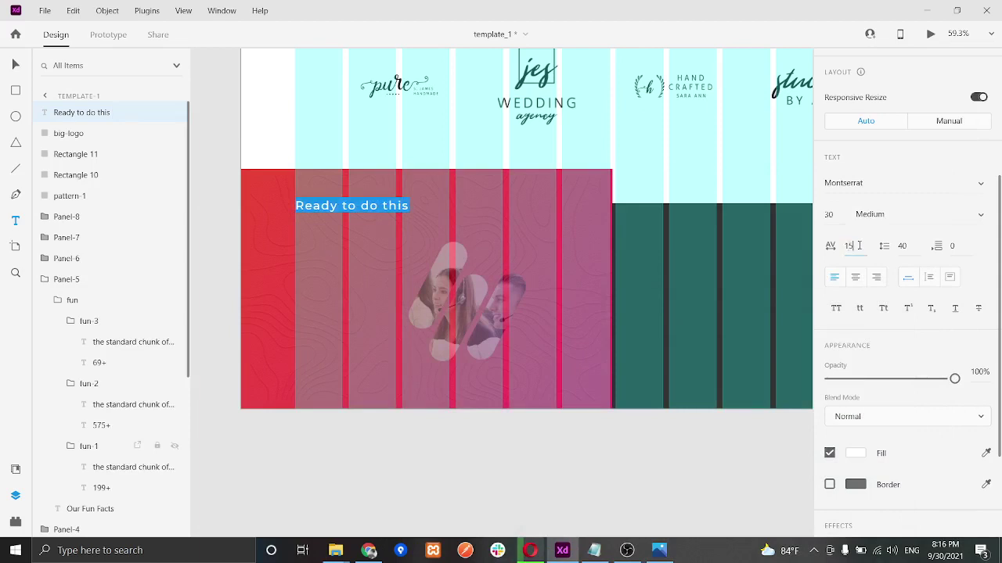
pyautogui.press('Return')
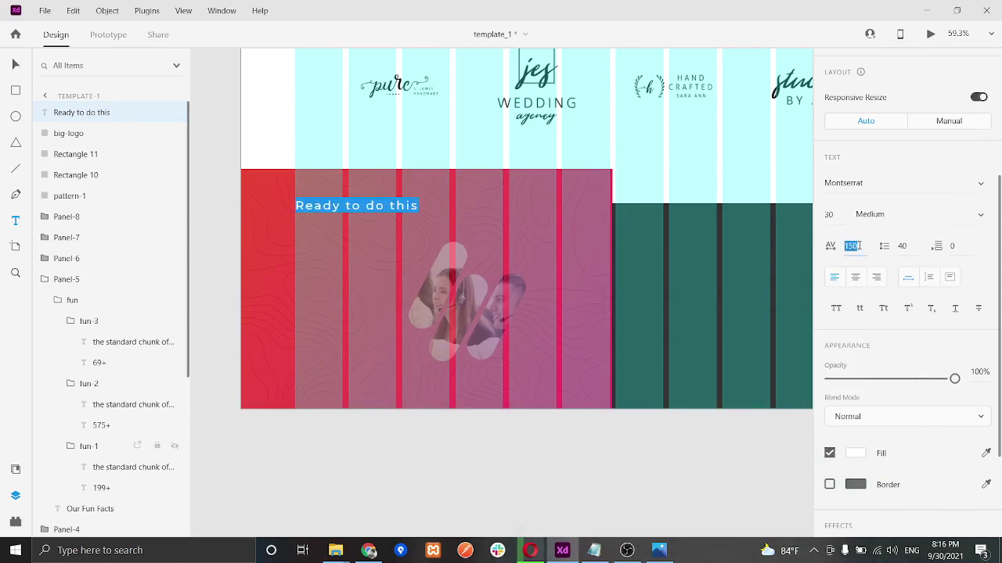
pyautogui.click(858, 246)
pyautogui.write('200')
pyautogui.press('Return')
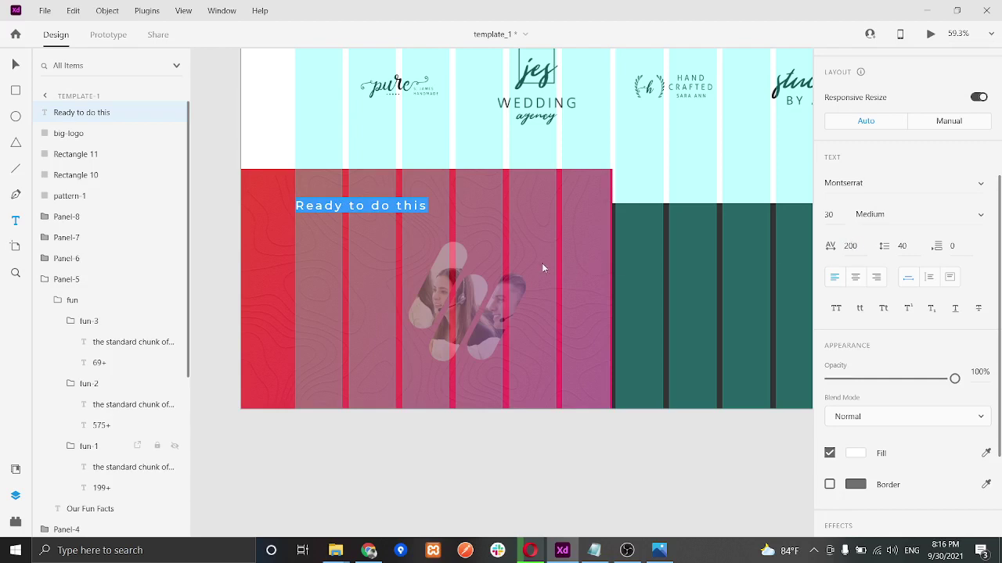
pyautogui.press('Escape')
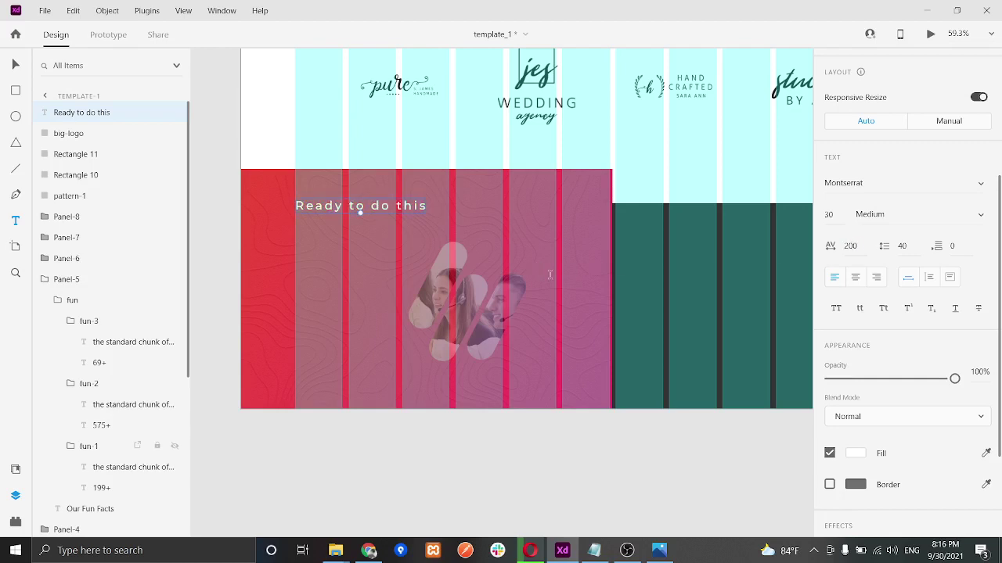
# Step: Set the character spacing of the "Ready to do this" text to 300 and compare it with the reference image
pyautogui.click(848, 249)
pyautogui.write('300')
pyautogui.press('Return')
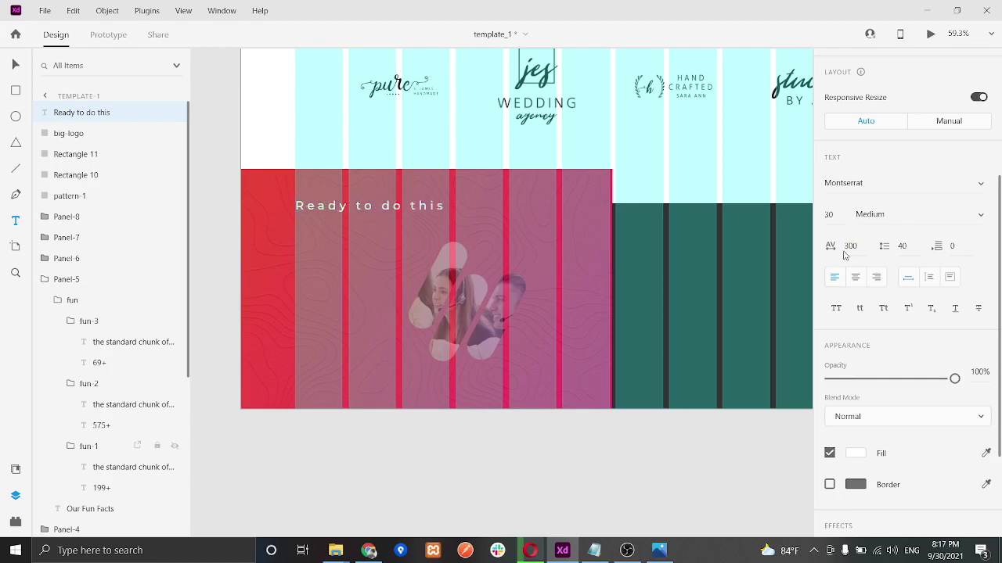
pyautogui.click(655, 551)
pyautogui.click(658, 551)
# Step: Make the "Ready to do this" text all uppercase and set its font size to 20
pyautogui.doubleClick(385, 204)
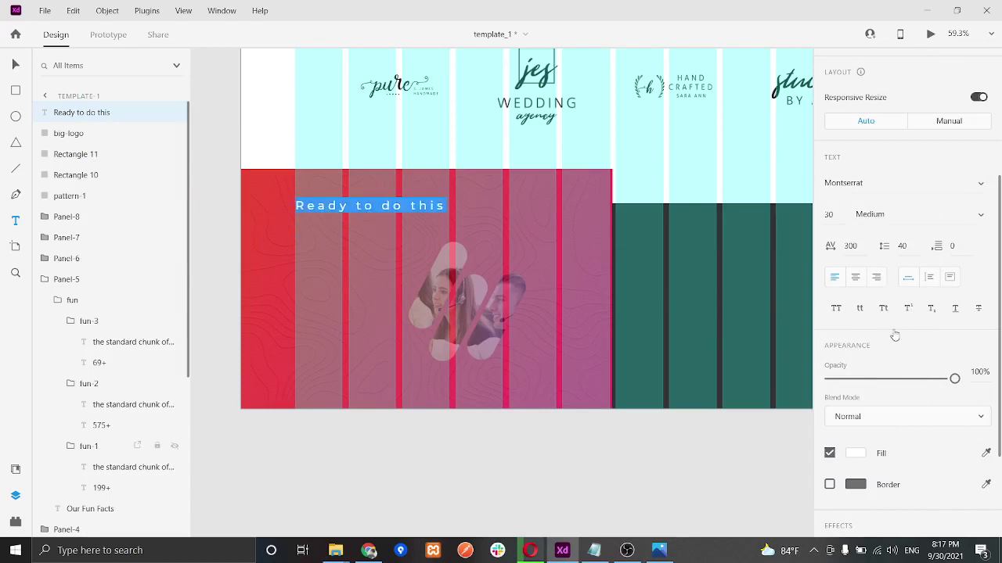
pyautogui.click(838, 312)
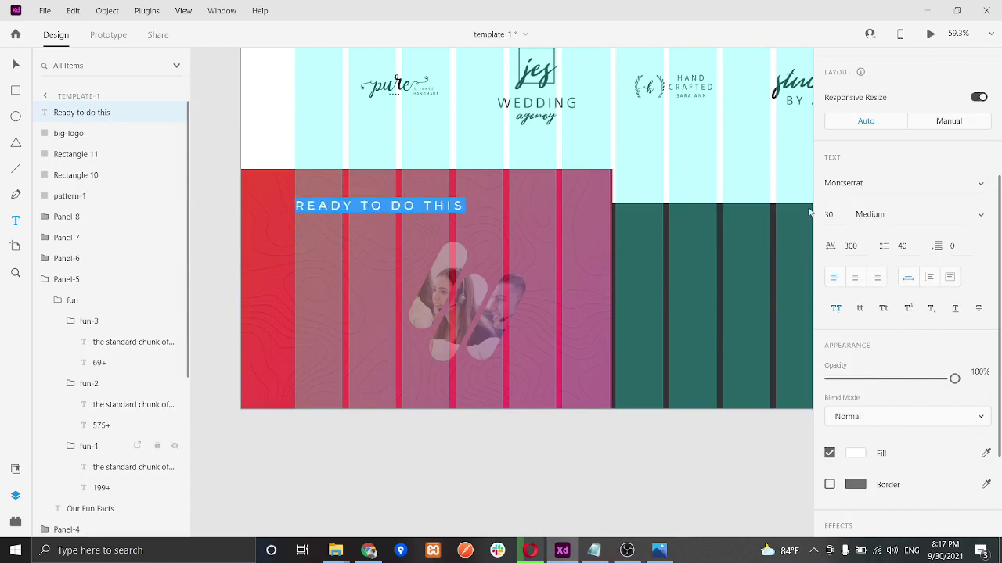
pyautogui.click(832, 223)
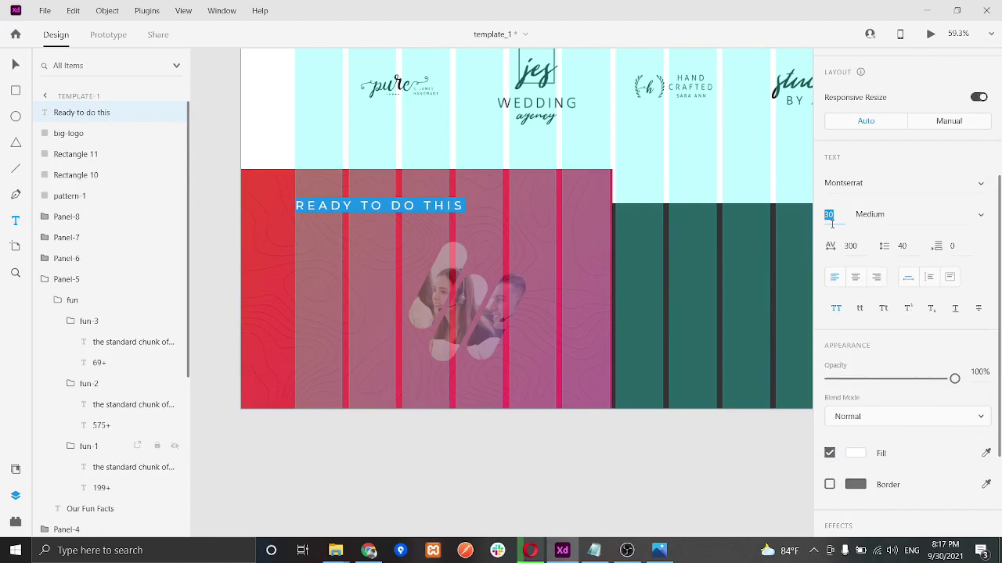
pyautogui.write('20')
pyautogui.press('Return')
pyautogui.press('Escape')
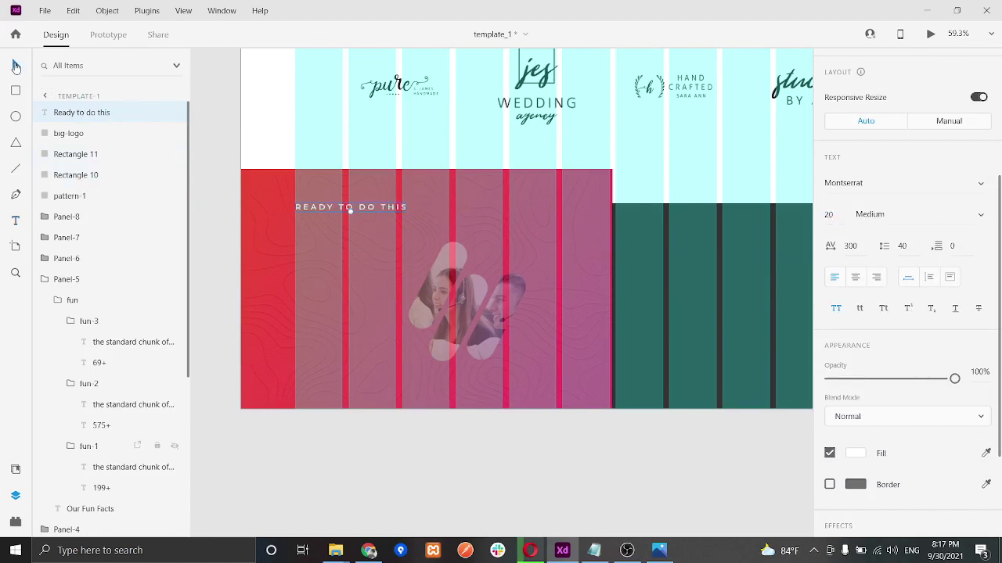
# Step: Check the reference image and add the text "Let's get to work" below "Ready to do this" in the gradient block
pyautogui.click(659, 550)
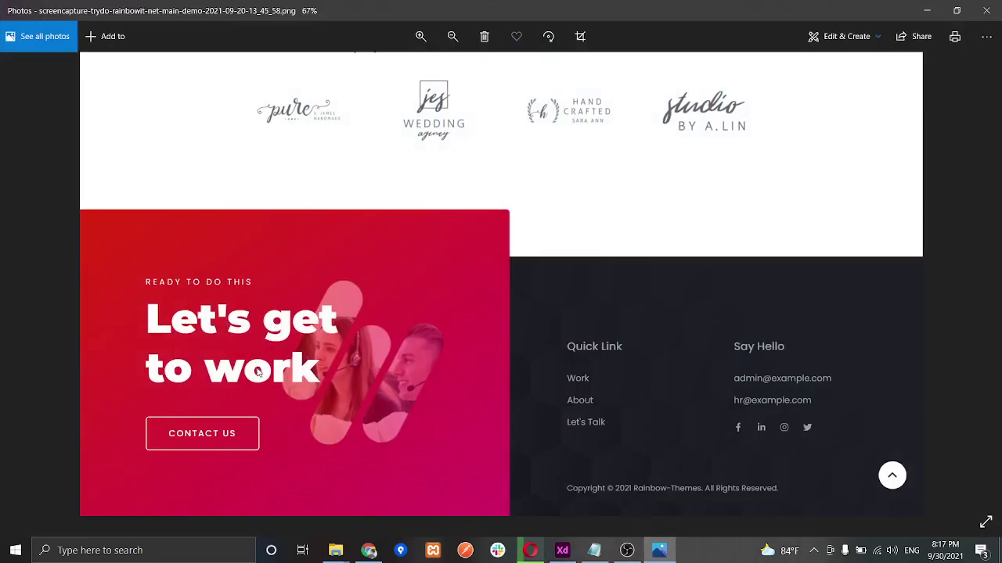
pyautogui.click(659, 550)
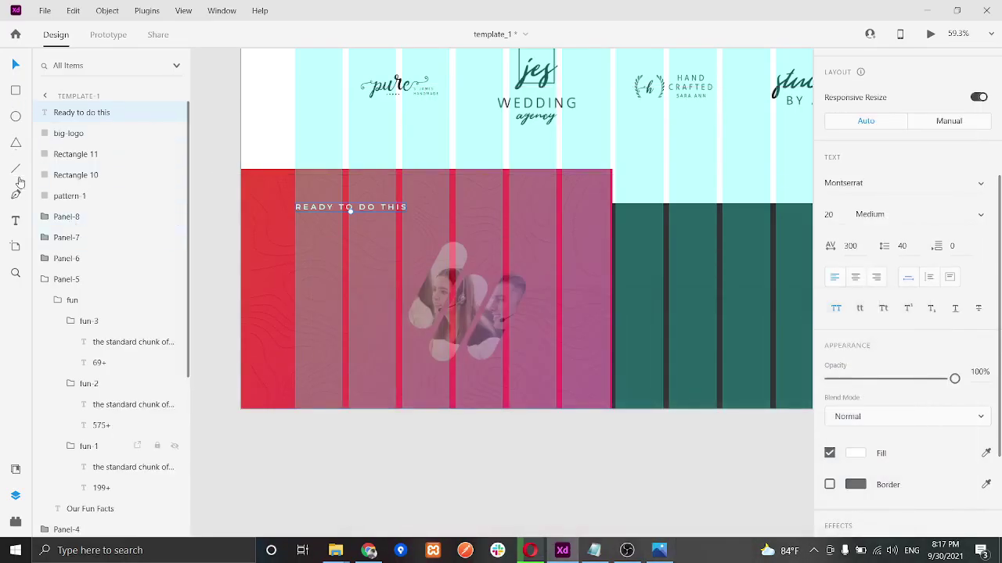
pyautogui.click(16, 220)
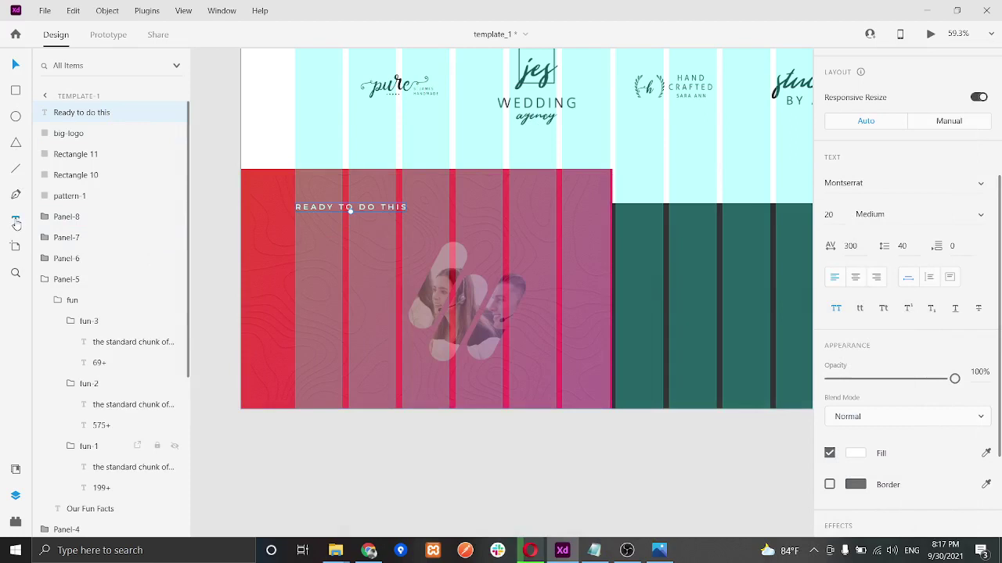
pyautogui.click(302, 249)
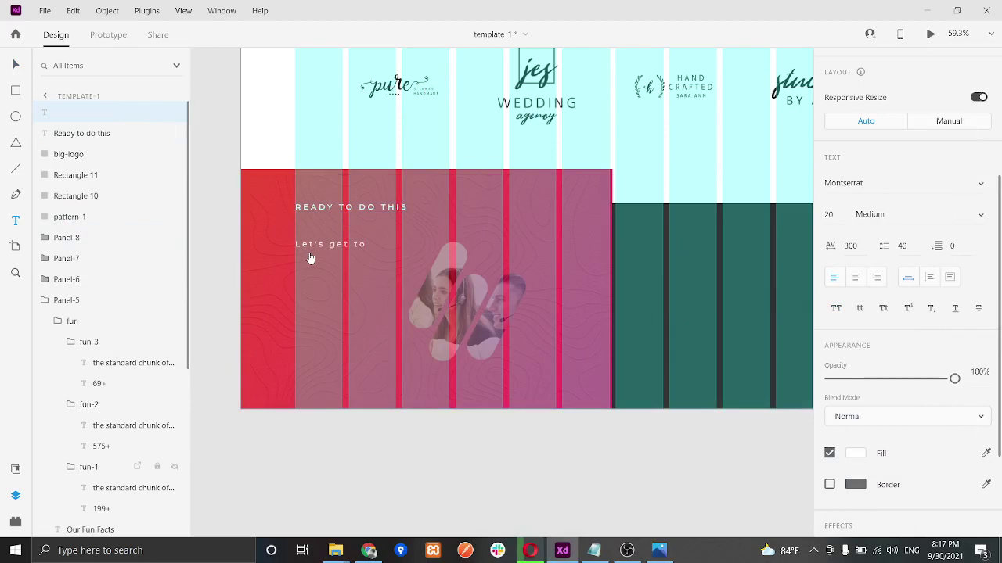
# Step: Set the character spacing of the whole "Let's get to work" text to 0
pyautogui.hotkey('ctrl', 'a')
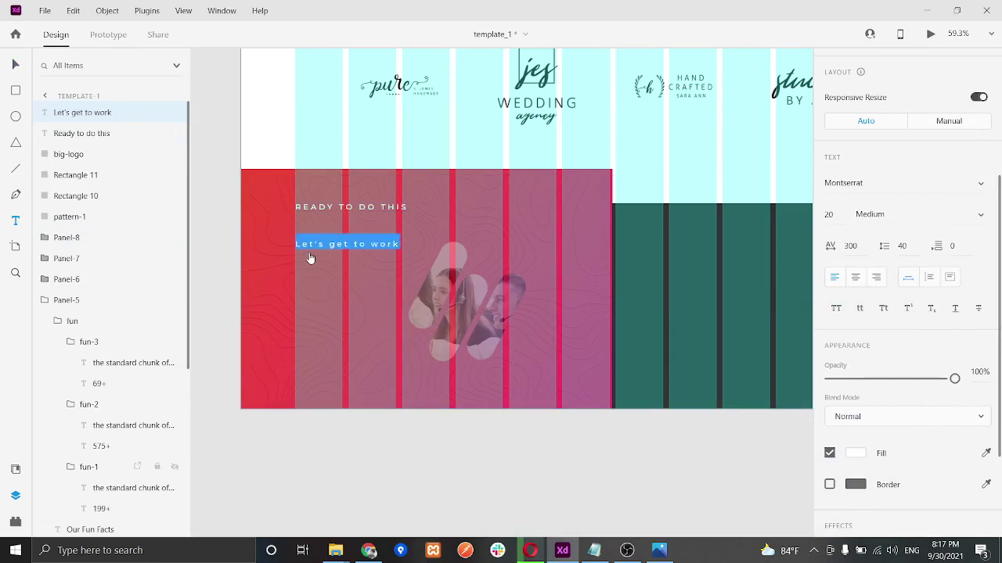
pyautogui.click(856, 243)
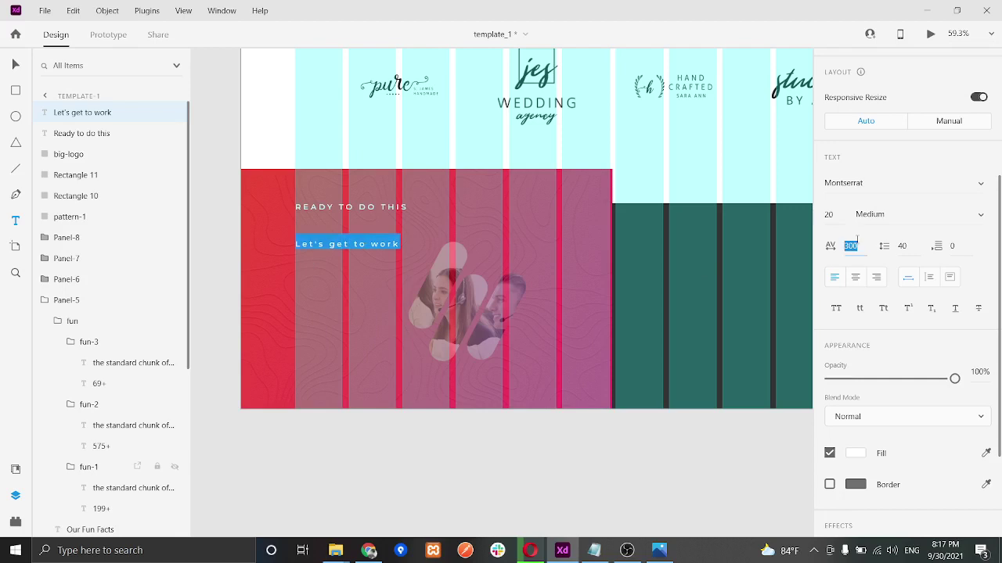
pyautogui.press('BackSpace')
pyautogui.write('300')
pyautogui.press('Return')
pyautogui.click(850, 247)
pyautogui.press('BackSpace')
pyautogui.write('0')
pyautogui.press('Return')
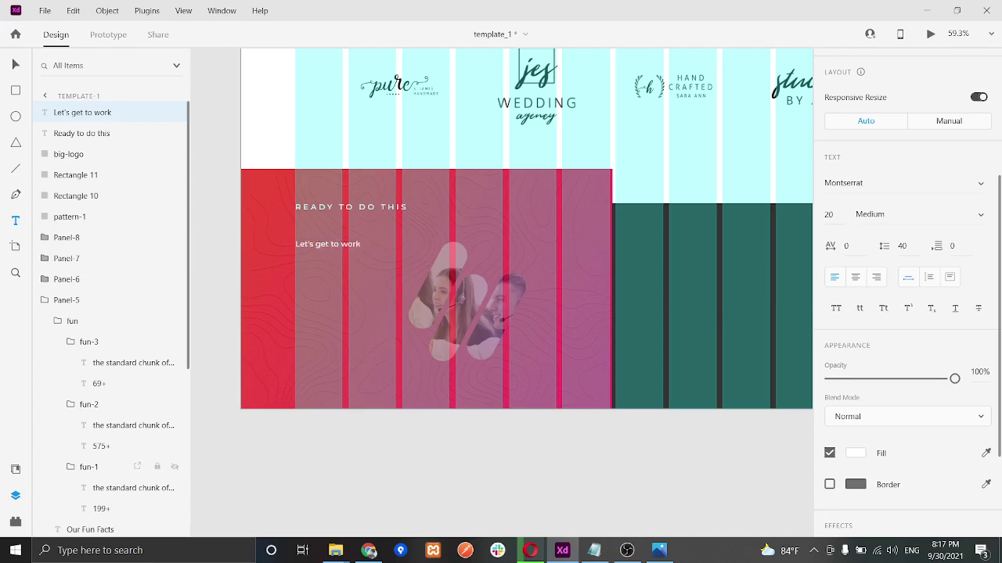
# Step: Set the "Let's get to work" text to ExtraBold at font size 90, trying size 50 first
pyautogui.hotkey('ctrl', 'a')
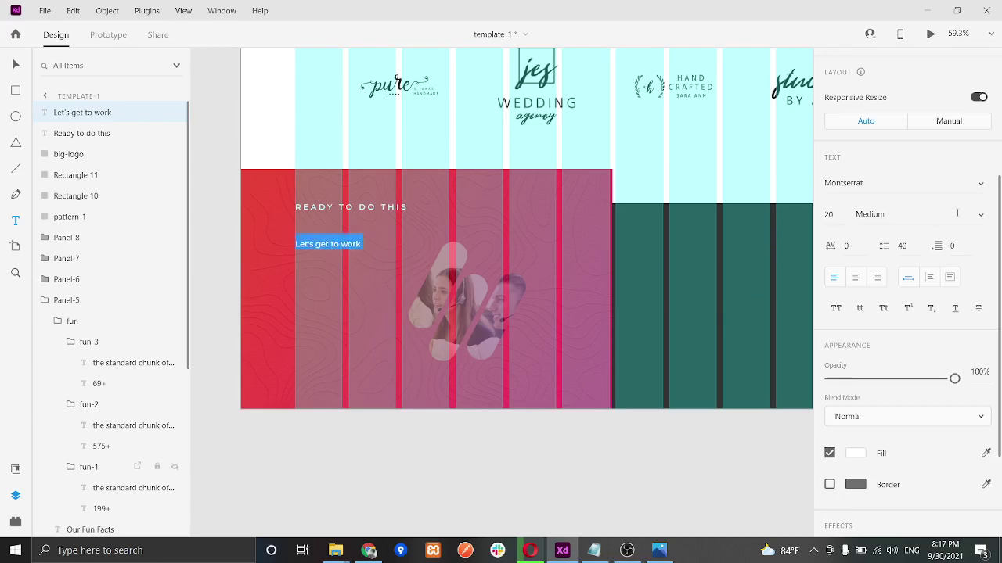
pyautogui.click(957, 213)
pyautogui.scroll(-1, 906, 251)
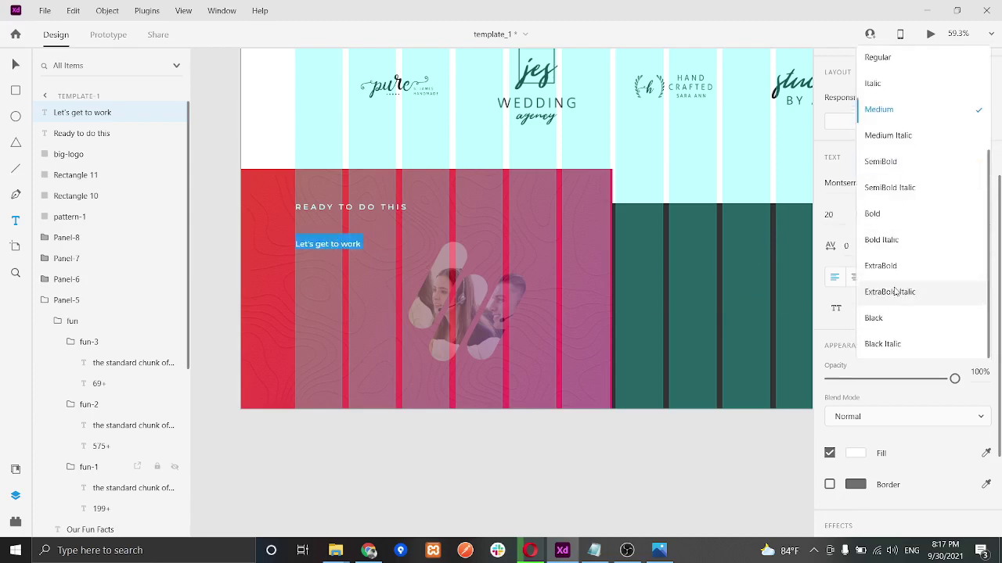
pyautogui.click(885, 266)
pyautogui.click(840, 215)
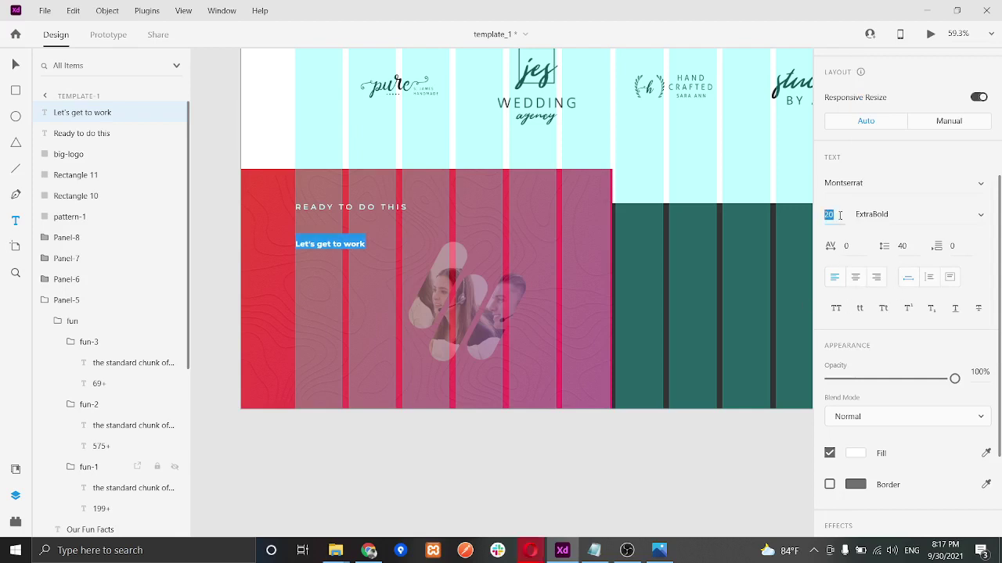
pyautogui.write('50')
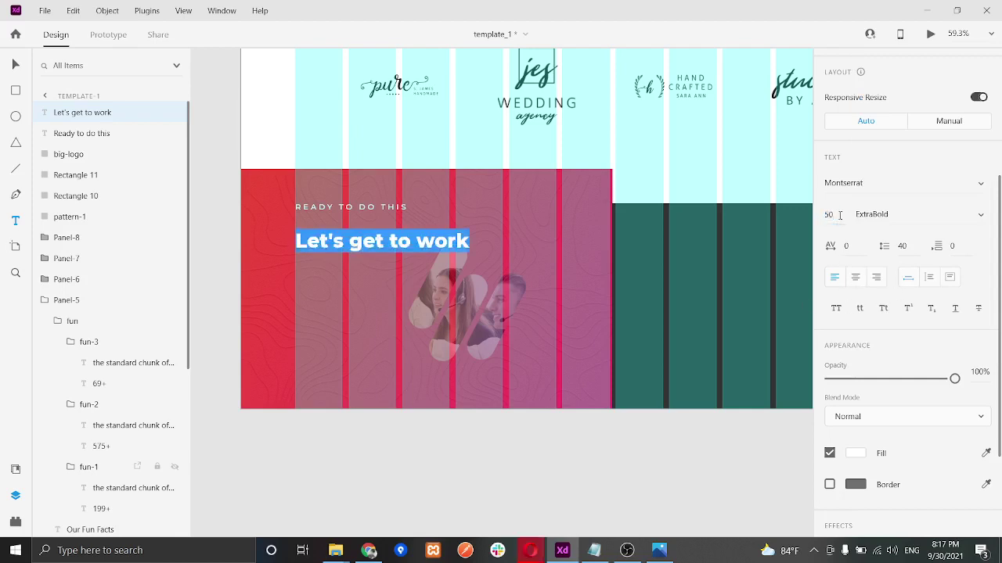
pyautogui.click(840, 215)
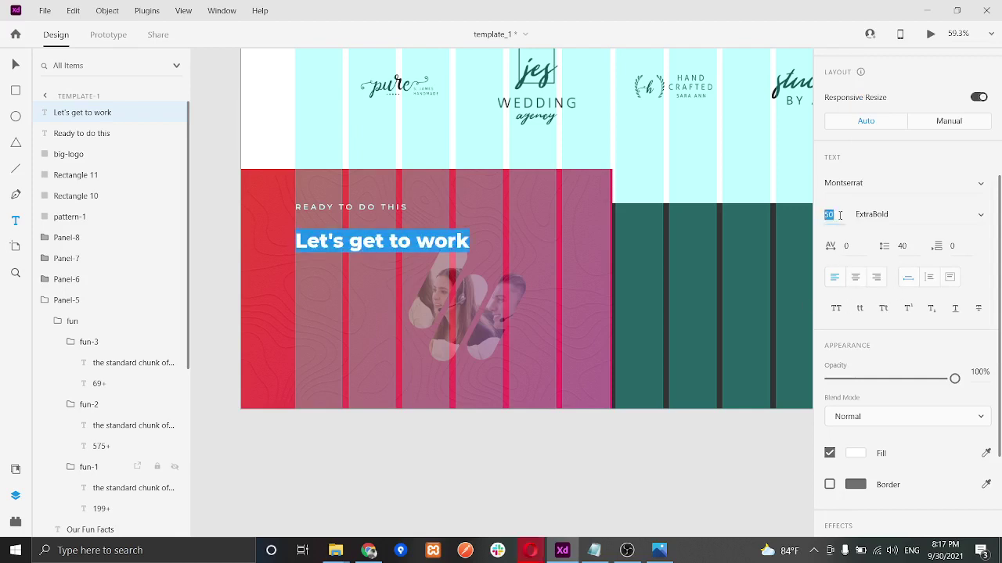
pyautogui.write('90')
pyautogui.press('Return')
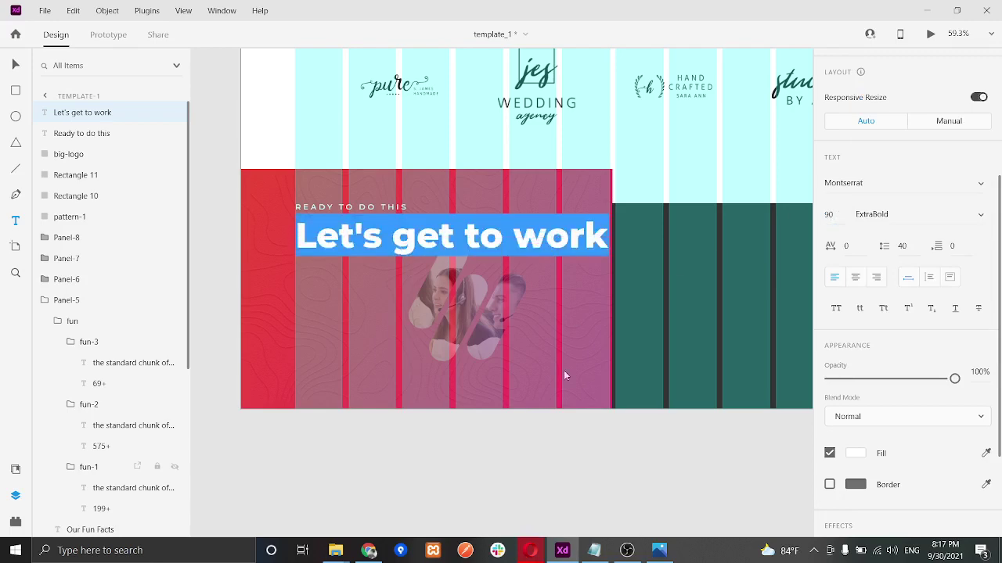
# Step: Make the "Let's get to work" text a fixed-size box, narrowed and heightened to wrap onto two lines like the reference image
pyautogui.click(658, 551)
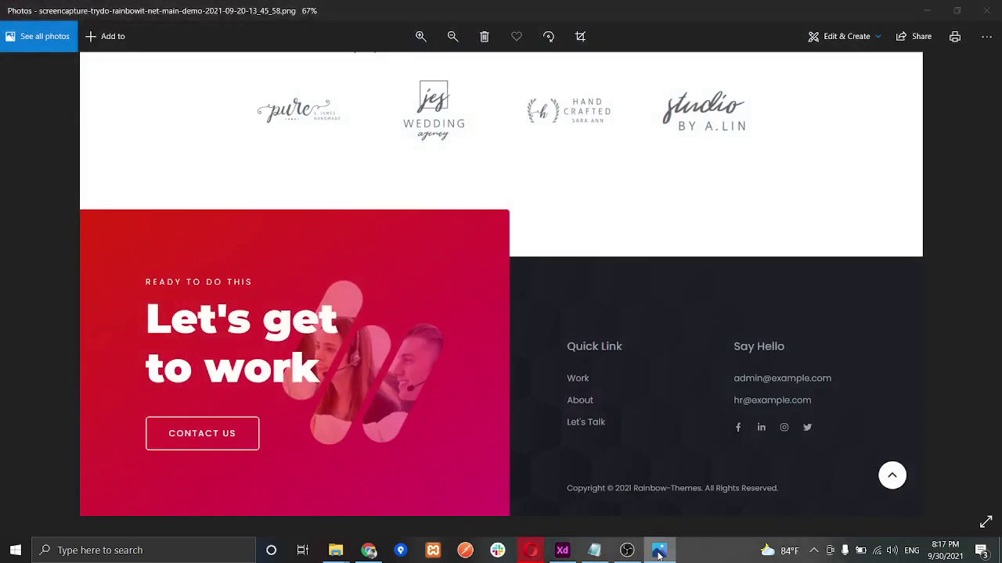
pyautogui.click(659, 554)
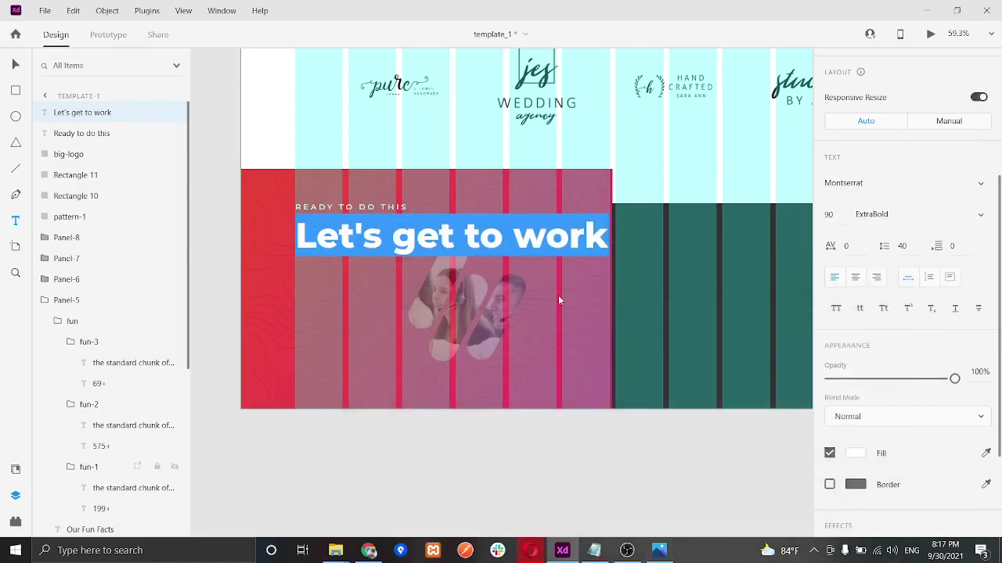
pyautogui.click(953, 277)
pyautogui.moveTo(609, 234); pyautogui.dragTo(460, 243)
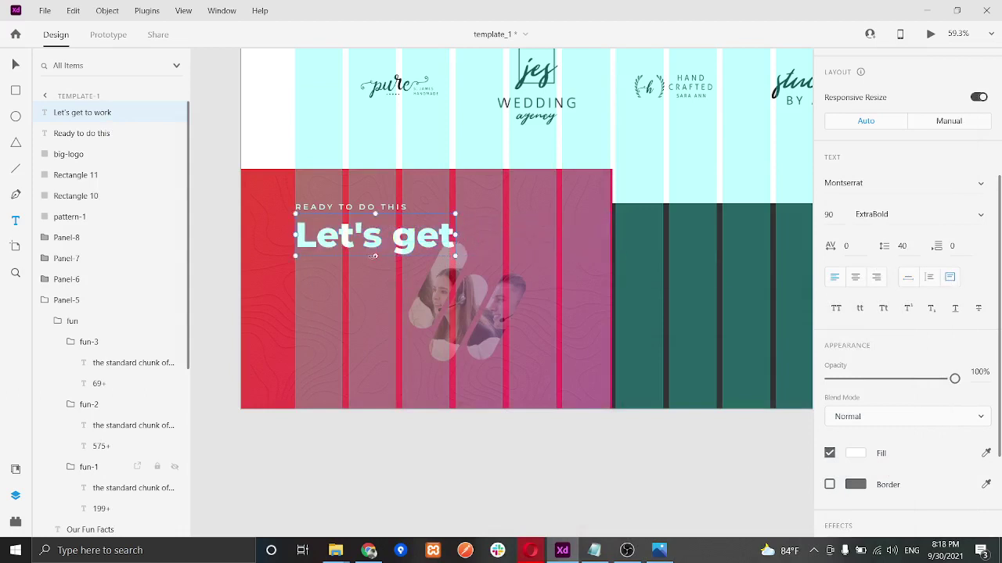
pyautogui.moveTo(374, 285)
pyautogui.mouseDown()
pyautogui.moveTo(374, 309)
pyautogui.moveTo(373, 276)
pyautogui.mouseUp()
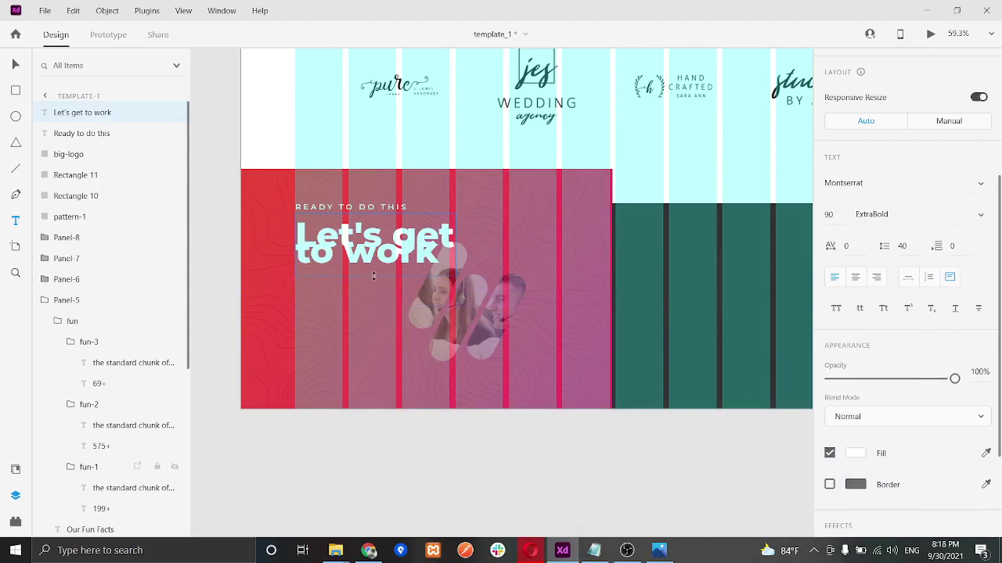
pyautogui.moveTo(373, 311); pyautogui.dragTo(373, 311)
# Step: Set the line spacing of the "Let's get to work" heading to 100
pyautogui.click(911, 249)
pyautogui.write('100')
pyautogui.press('Return')
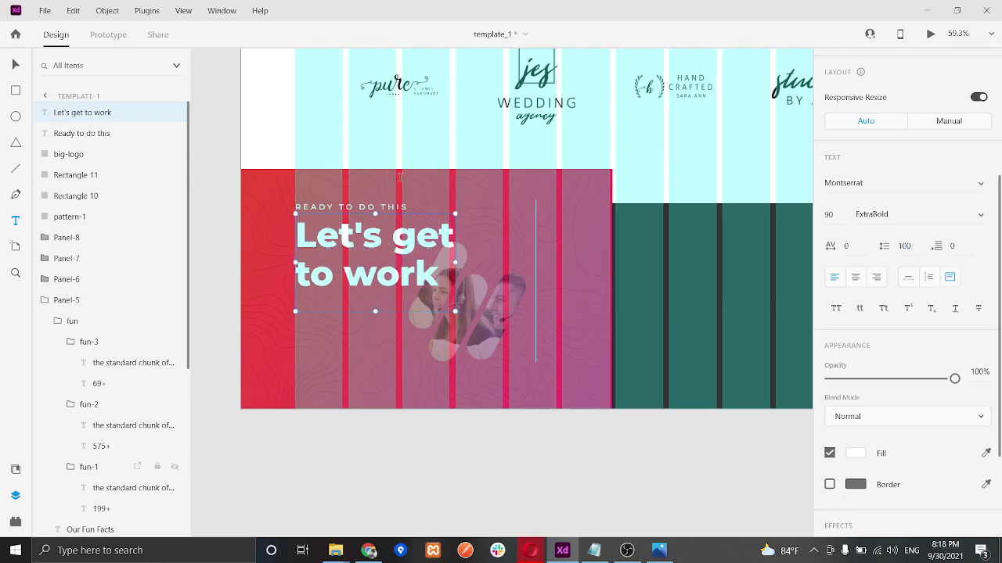
# Step: Move the "Let's get to work" heading slightly down from "Ready to do this" and compare it with the reference image
pyautogui.click(14, 65)
pyautogui.moveTo(399, 249); pyautogui.dragTo(399, 260)
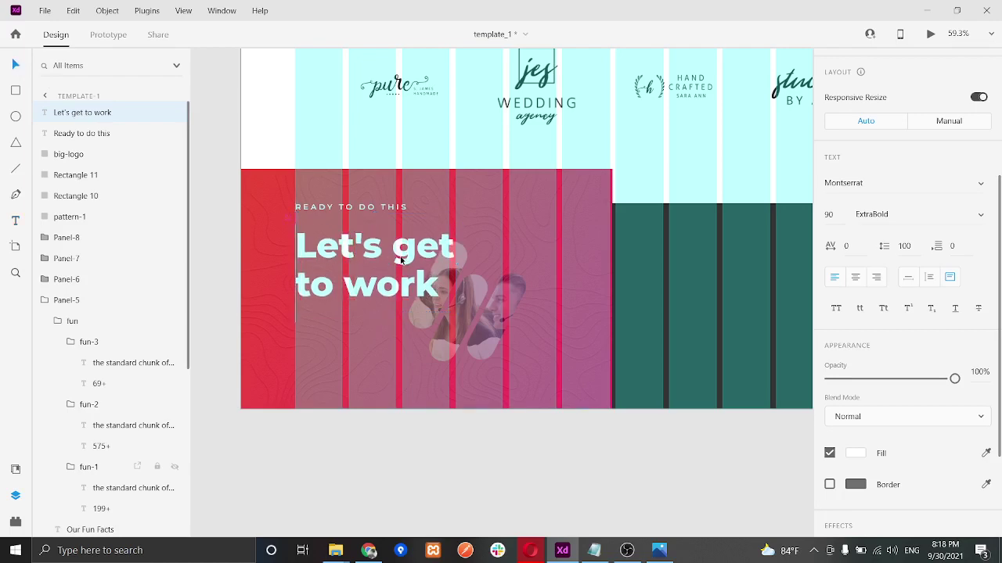
pyautogui.click(658, 550)
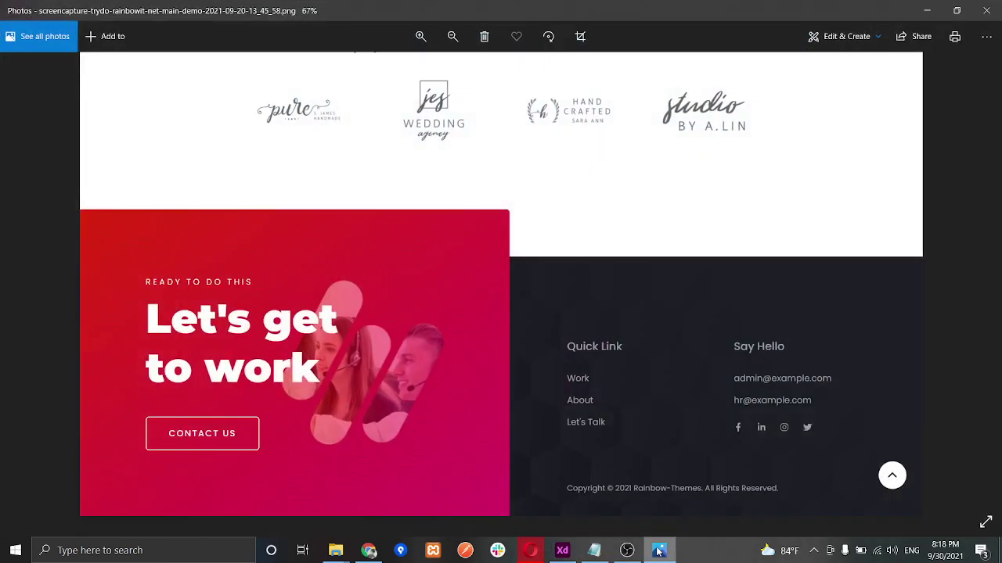
pyautogui.click(659, 550)
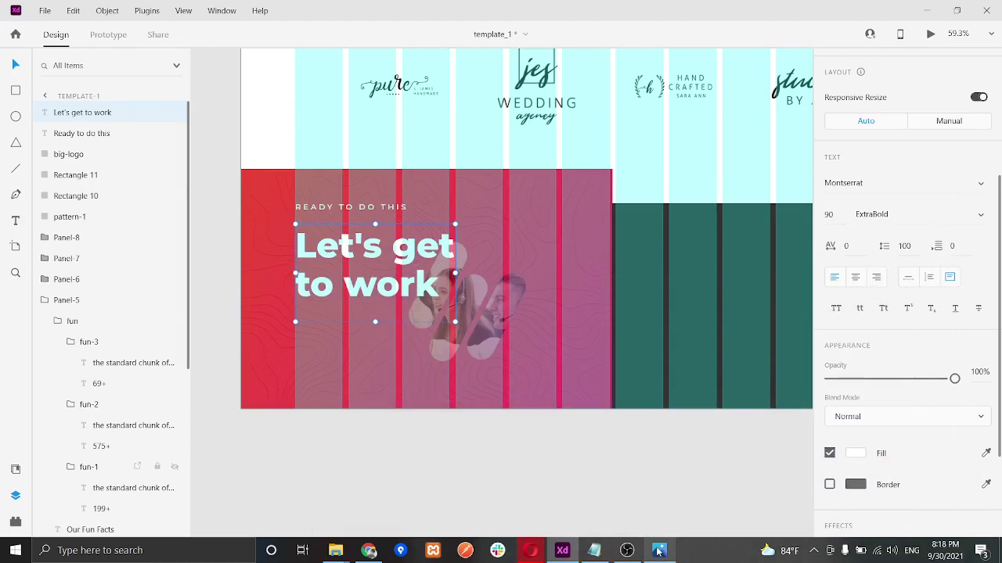
pyautogui.click(659, 550)
pyautogui.click(659, 550)
# Step: Move the big-logo image up slightly so it overlaps the end of the heading, matching the reference image
pyautogui.click(473, 314)
pyautogui.moveTo(473, 315); pyautogui.dragTo(473, 306)
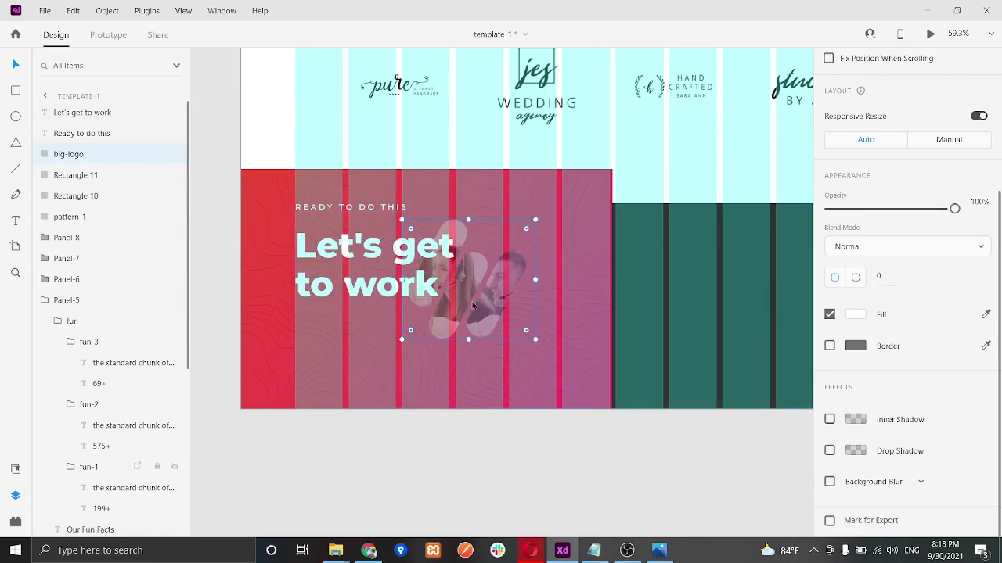
pyautogui.click(658, 550)
pyautogui.click(659, 550)
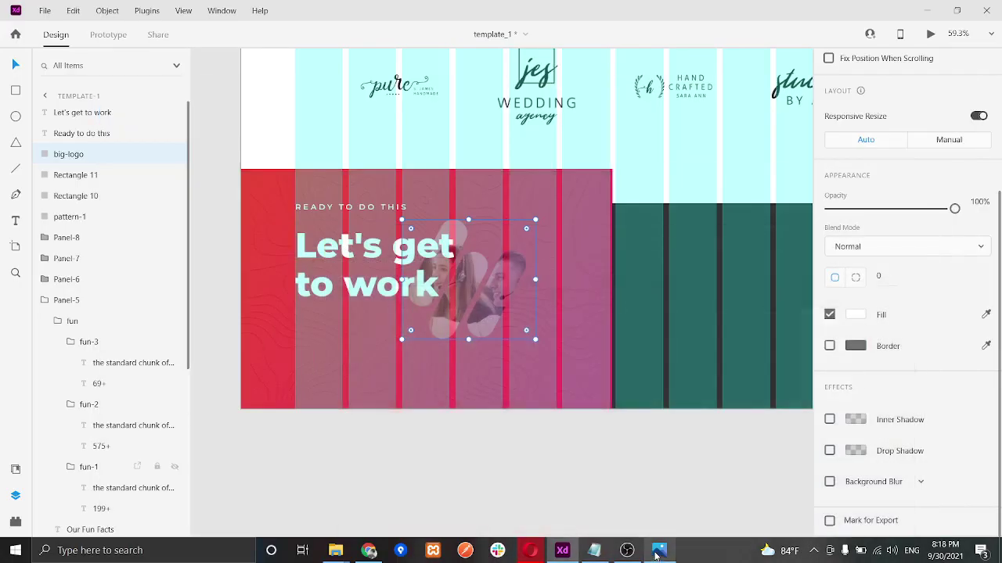
pyautogui.moveTo(484, 291); pyautogui.dragTo(486, 299)
pyautogui.click(599, 376)
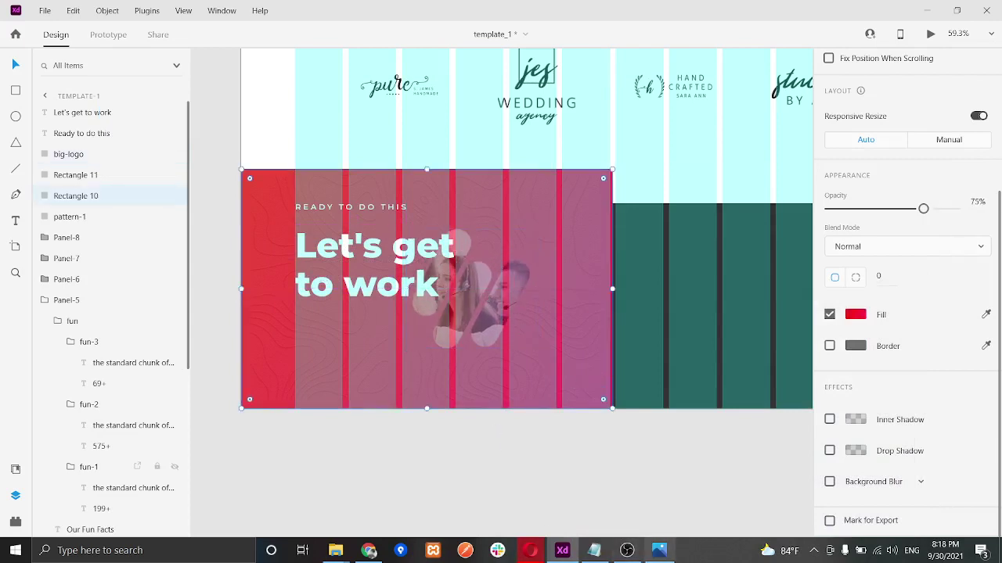
# Step: Consult the reference image and draw a button rectangle about two grid columns wide below the heading, aligned to its left edge
pyautogui.click(659, 551)
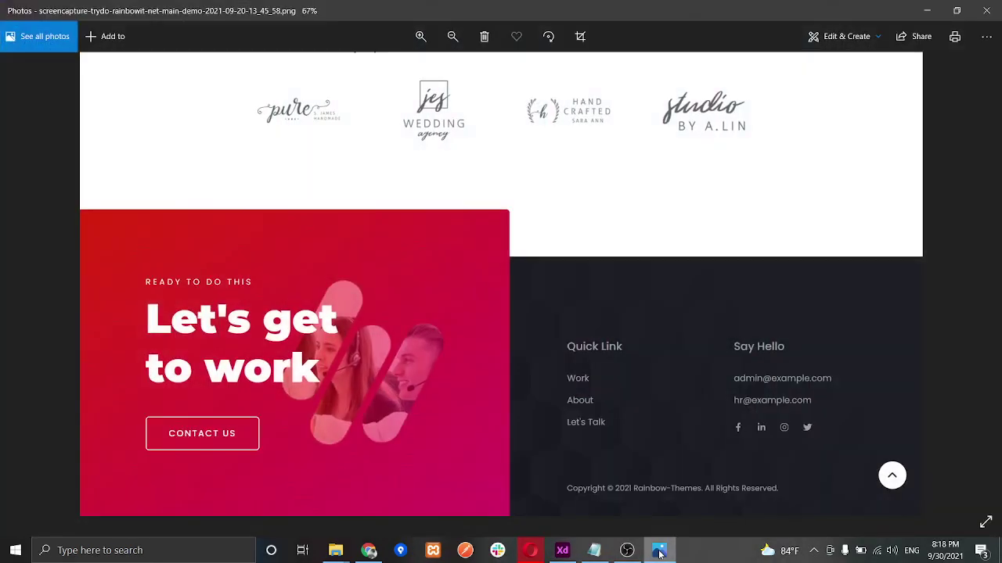
pyautogui.click(659, 552)
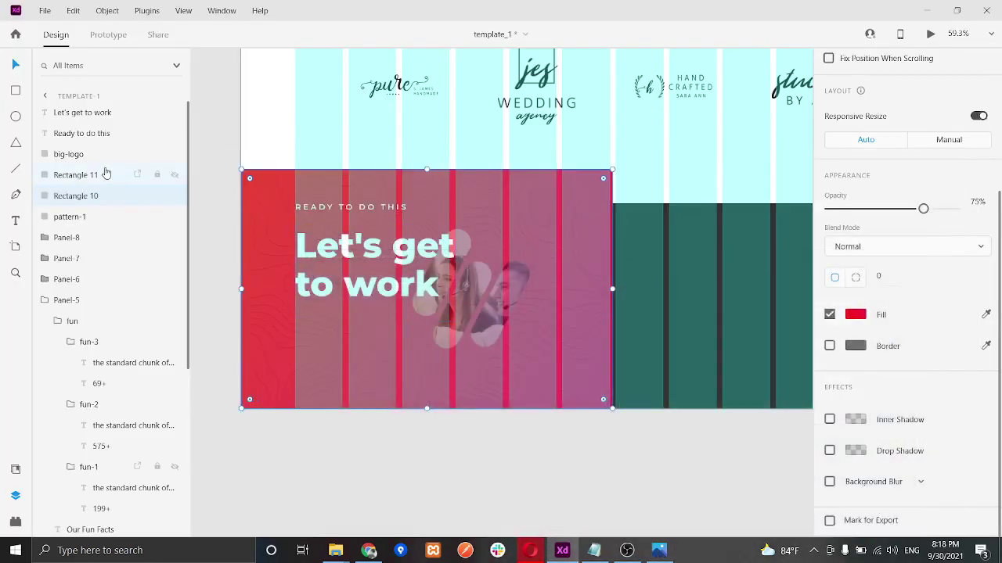
pyautogui.click(665, 551)
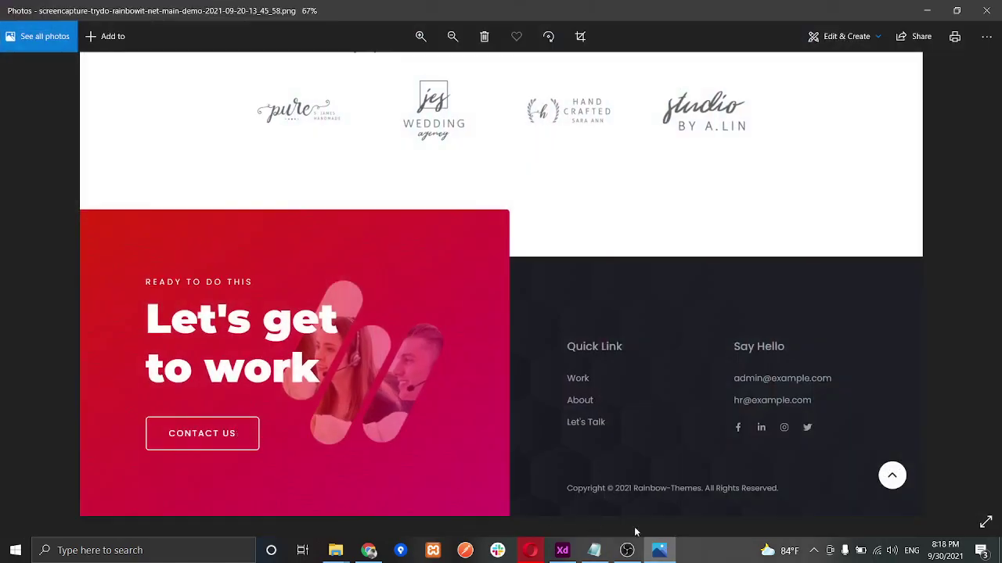
pyautogui.click(658, 550)
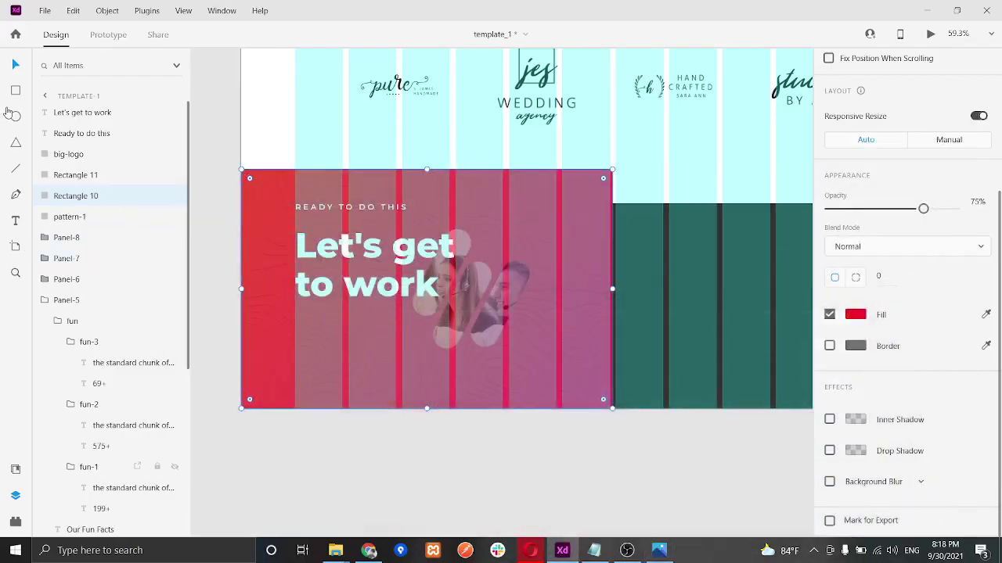
pyautogui.click(15, 91)
pyautogui.moveTo(295, 329)
pyautogui.mouseDown()
pyautogui.moveTo(334, 348)
pyautogui.moveTo(396, 353)
pyautogui.mouseUp()
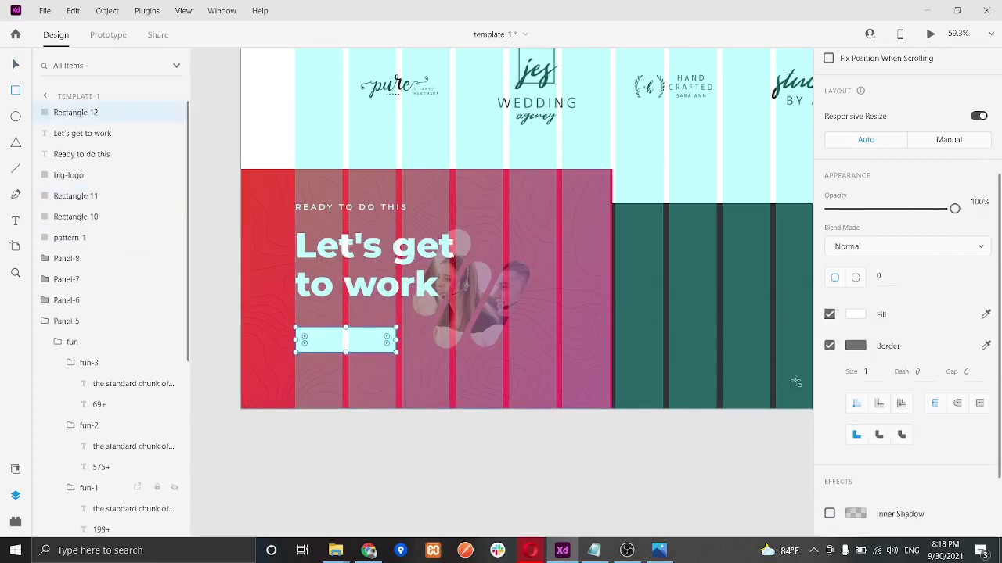
# Step: Make the button rectangle's white fill fully transparent by setting its alpha to 0%
pyautogui.scroll(-2, 800, 382)
pyautogui.scroll(-2, 896, 380)
pyautogui.click(860, 219)
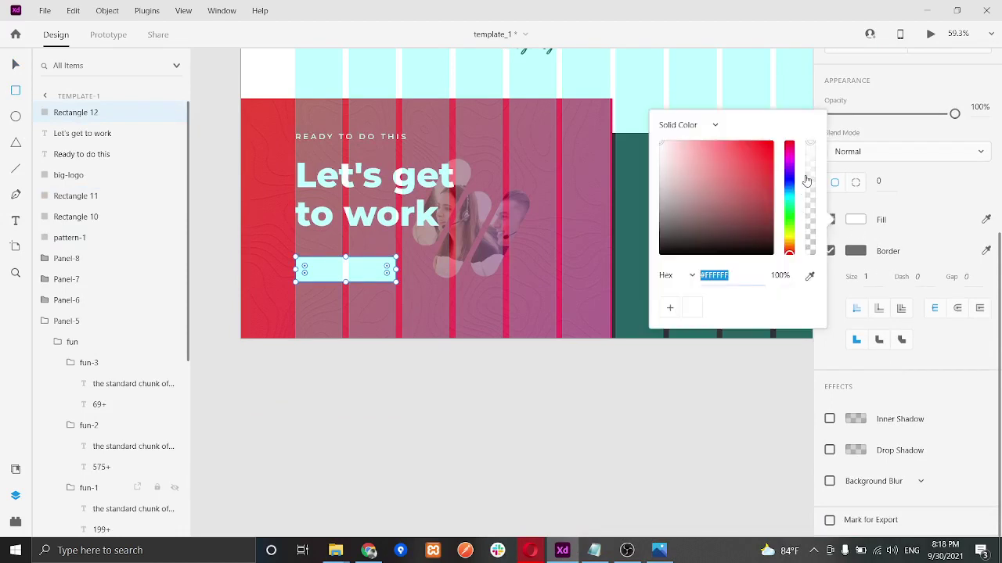
pyautogui.moveTo(812, 147); pyautogui.dragTo(812, 291)
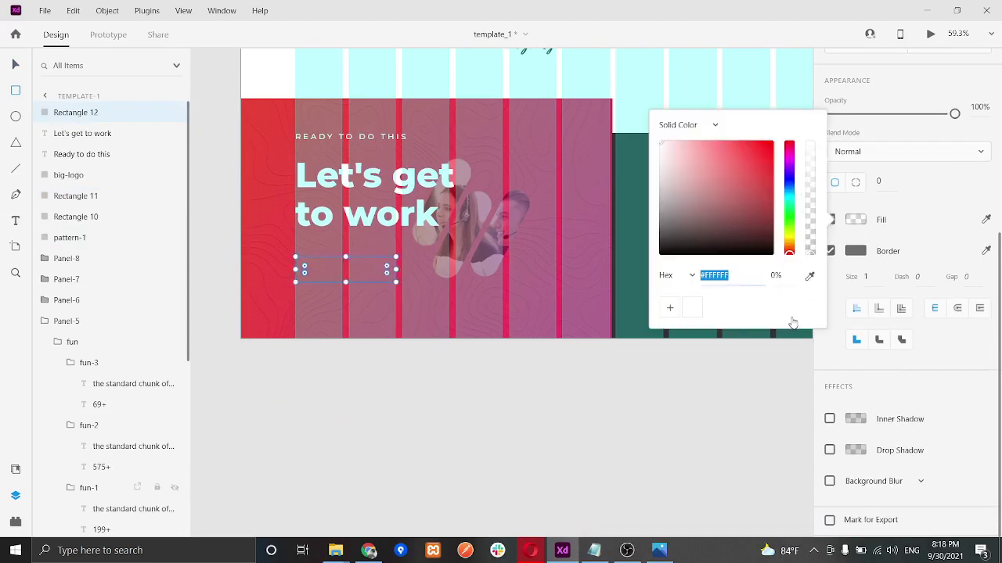
pyautogui.click(864, 266)
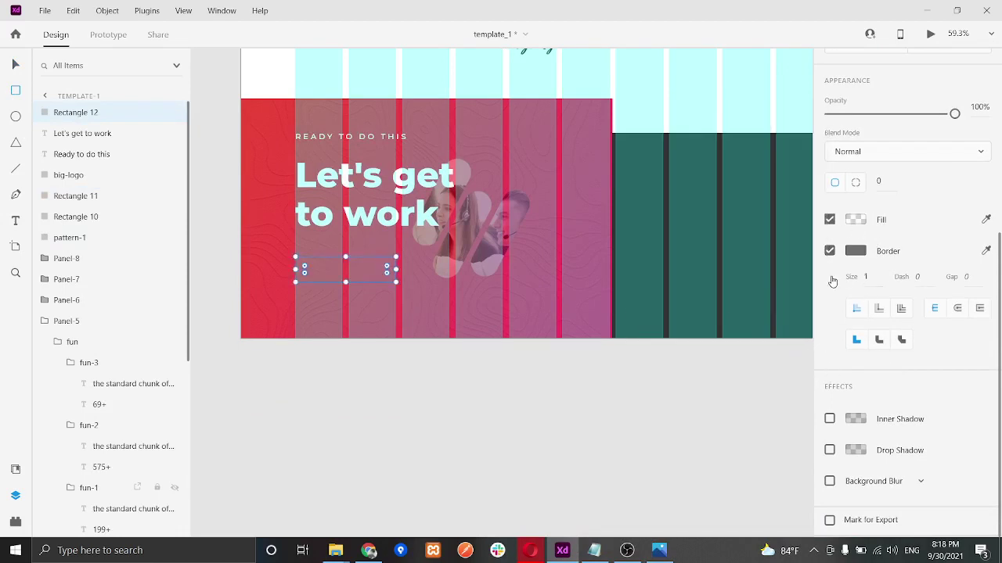
# Step: Set the button rectangle's corner radius to 10, leaving the border color as is, and compare with the reference image
pyautogui.click(855, 251)
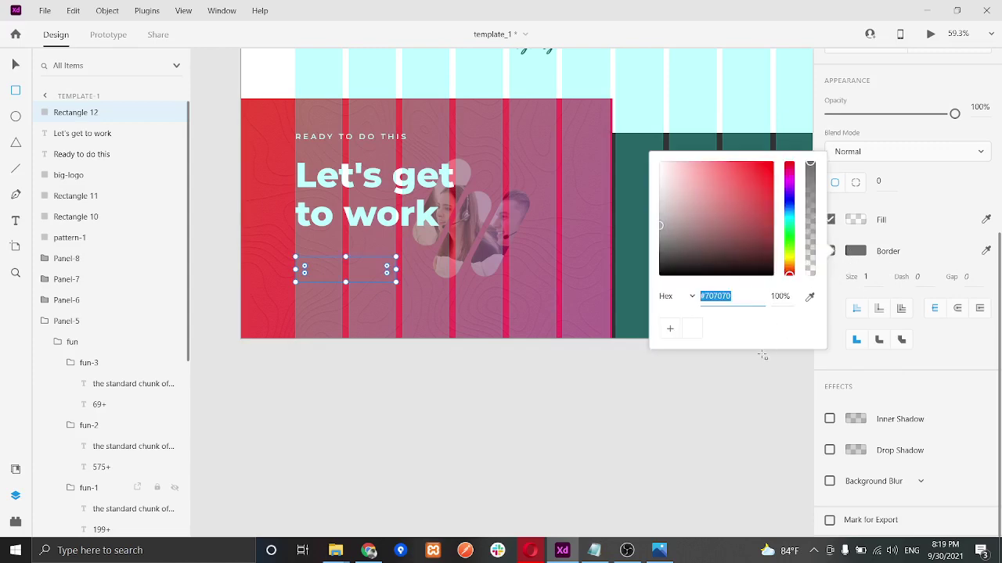
pyautogui.click(811, 367)
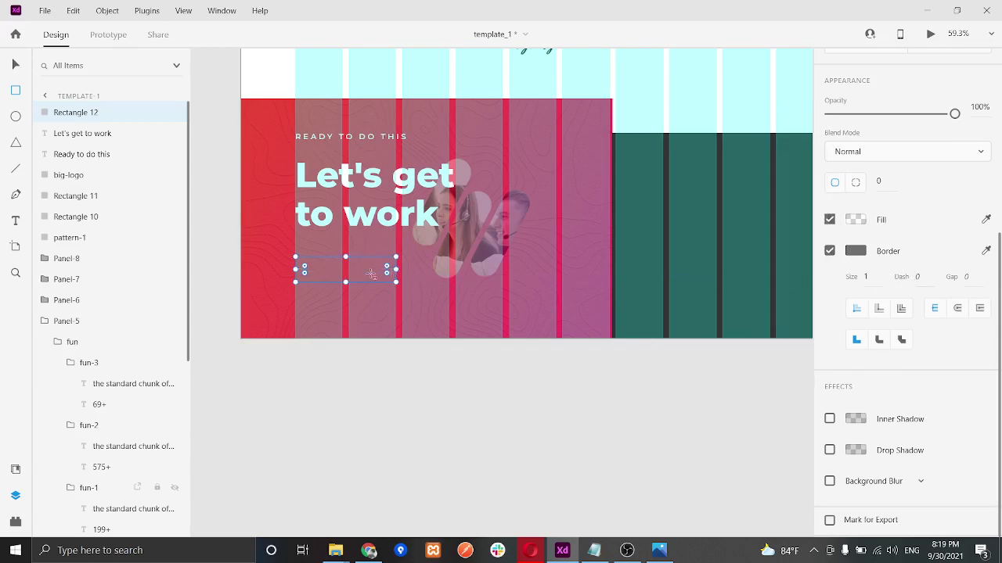
pyautogui.click(880, 186)
pyautogui.write('10')
pyautogui.press('Return')
pyautogui.click(661, 551)
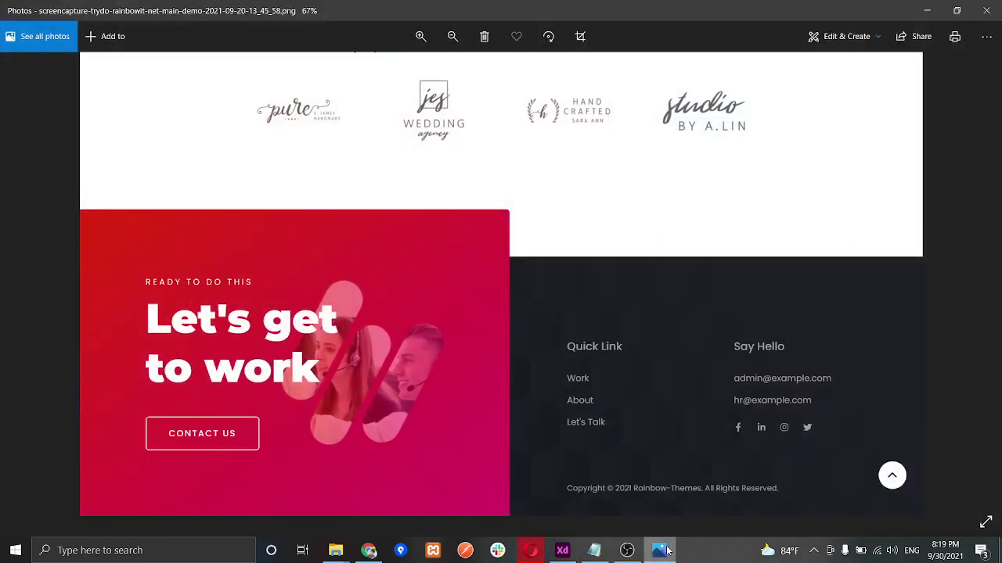
# Step: Change the button rectangle's border color to white (#FFFFFF)
pyautogui.click(662, 551)
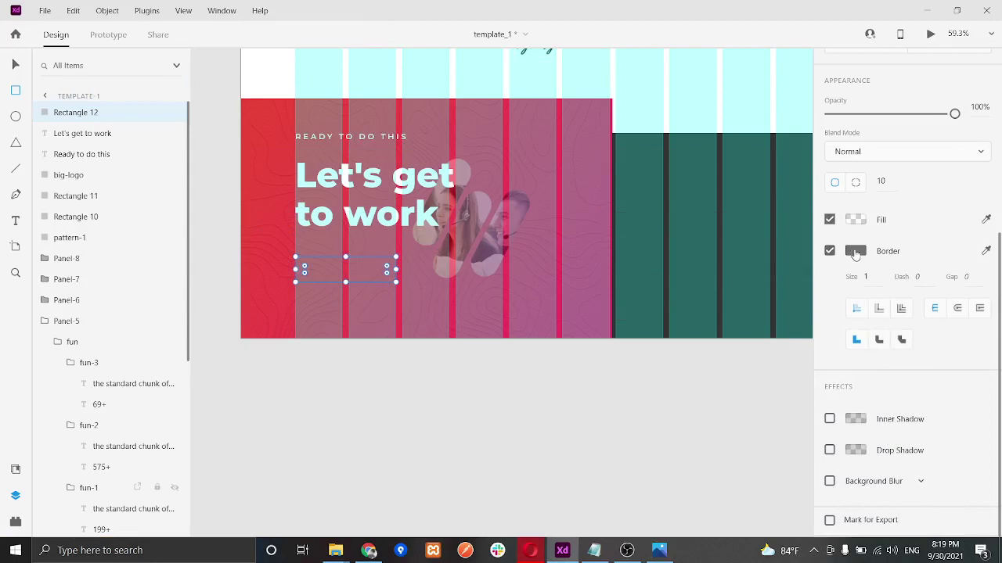
pyautogui.click(856, 251)
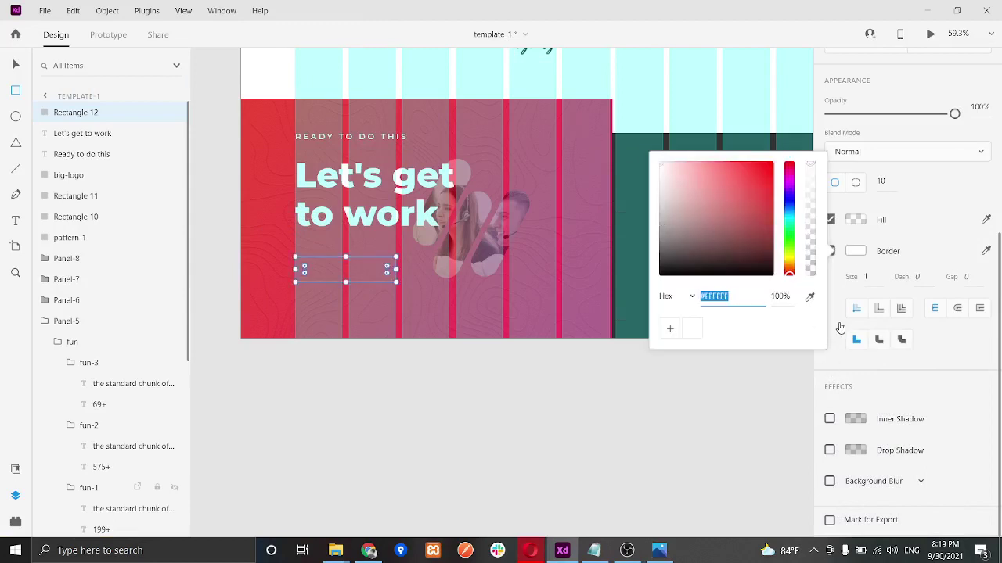
pyautogui.click(656, 405)
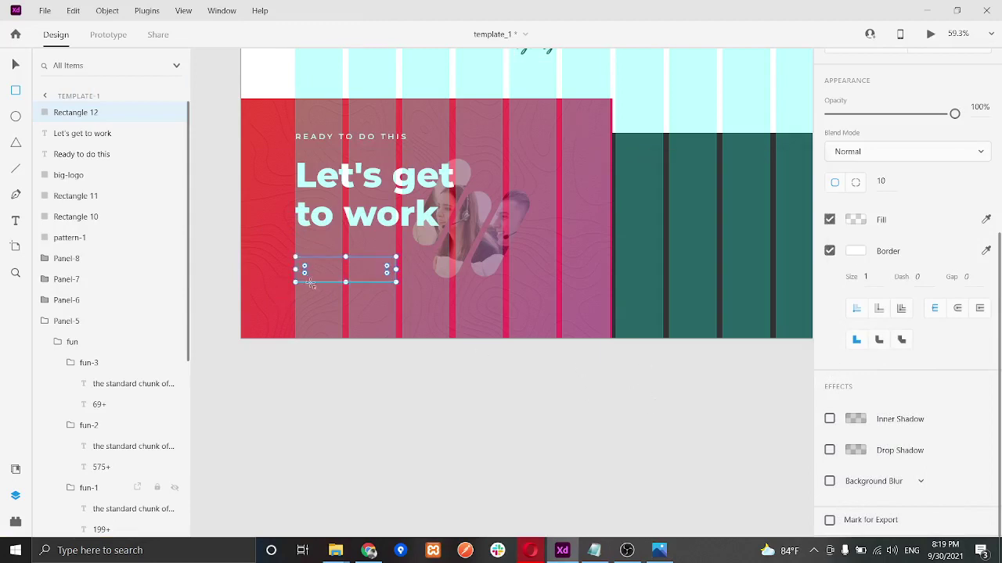
# Step: Add the label text "Contact Us" over the button outline, consulting the reference image for its look
pyautogui.click(659, 551)
pyautogui.click(659, 551)
pyautogui.click(14, 225)
pyautogui.click(314, 265)
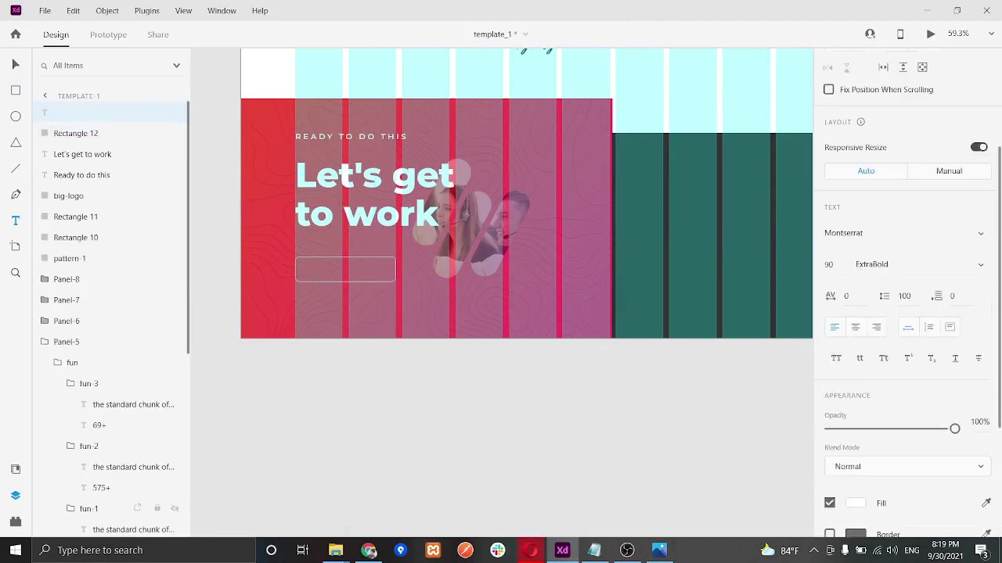
pyautogui.write('Contact')
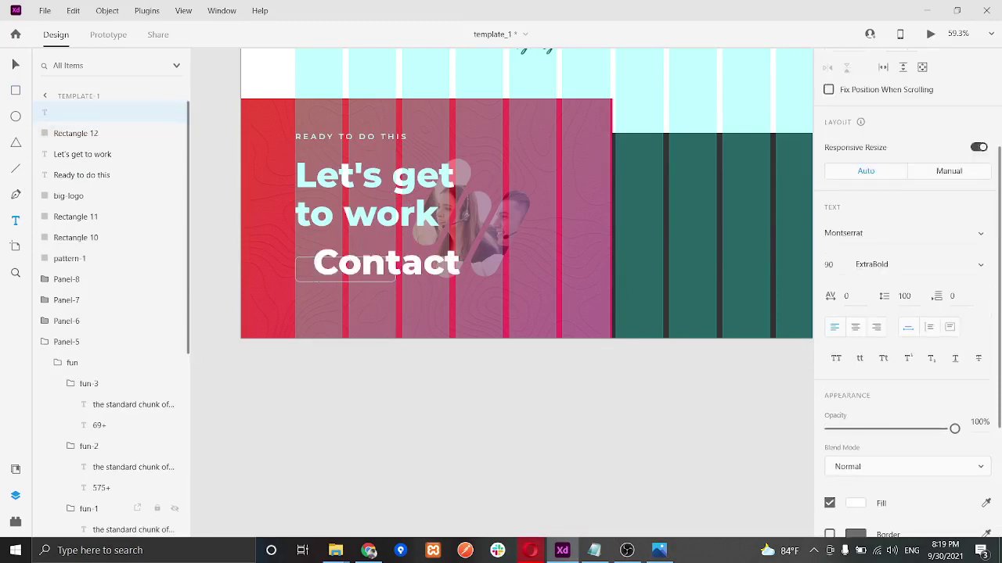
pyautogui.write(' Us')
pyautogui.click(487, 410)
pyautogui.click(659, 551)
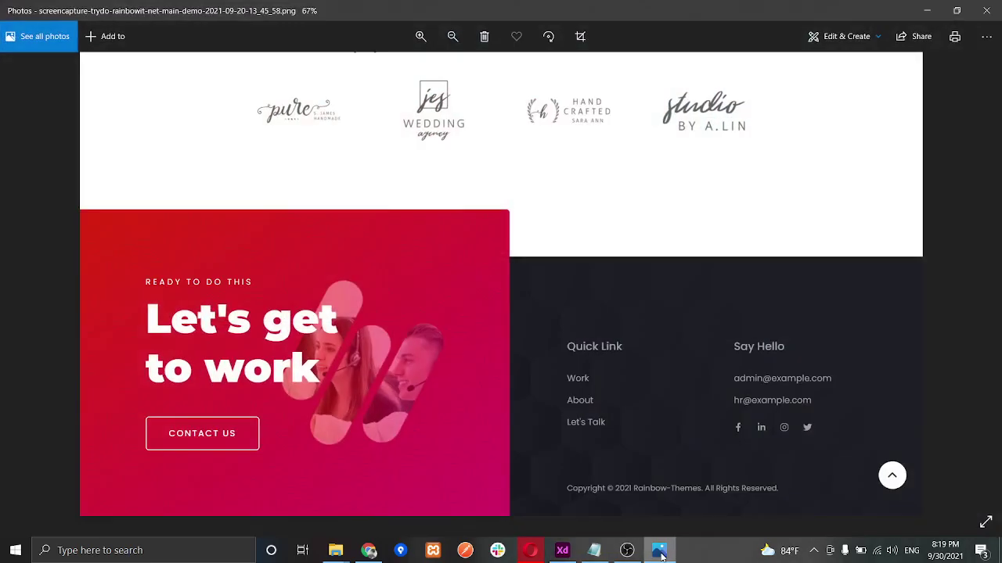
pyautogui.click(660, 552)
# Step: Format the whole "Contact Us" label at font size 30 in the Medium weight
pyautogui.hotkey('ctrl', 'a')
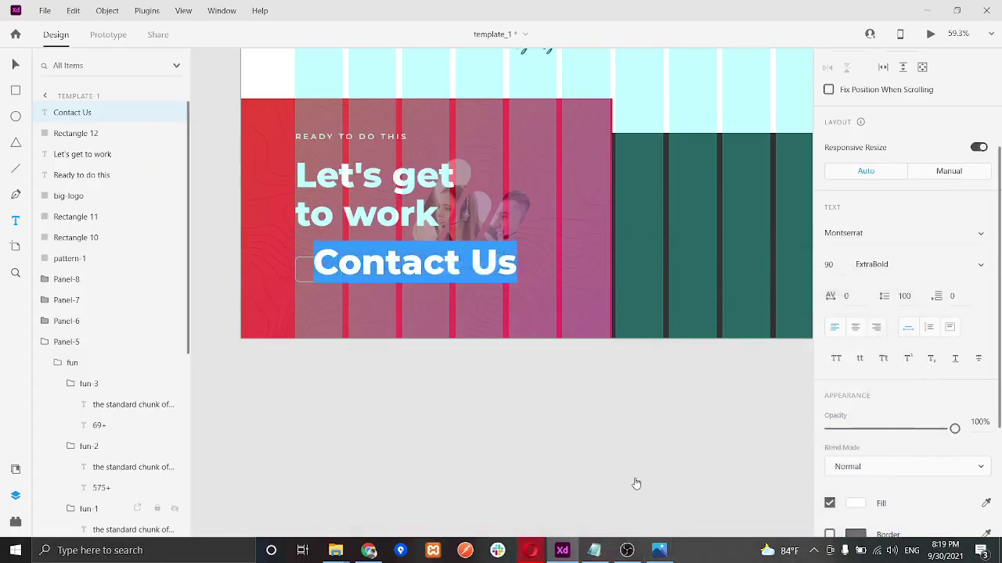
pyautogui.click(840, 264)
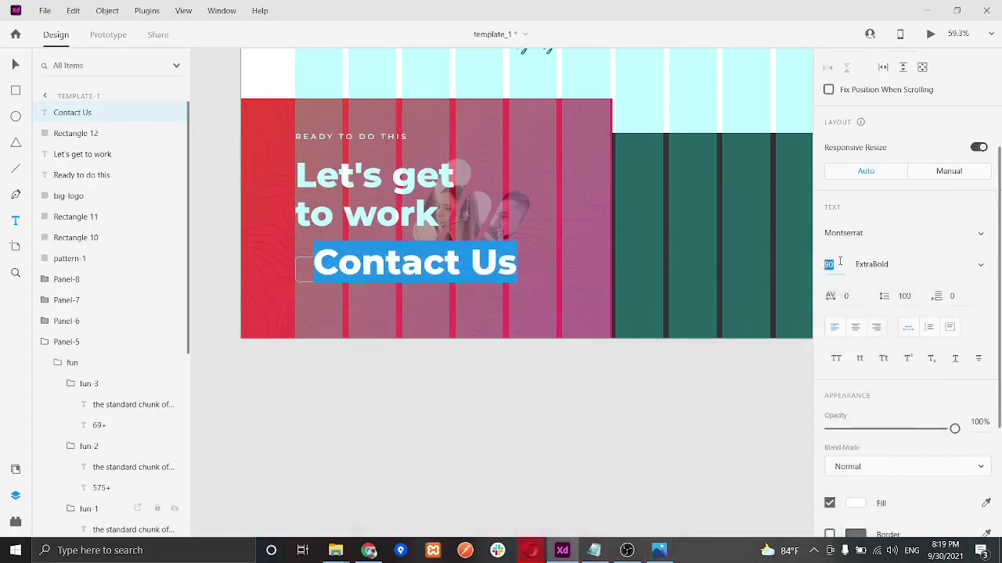
pyautogui.write('30')
pyautogui.press('Return')
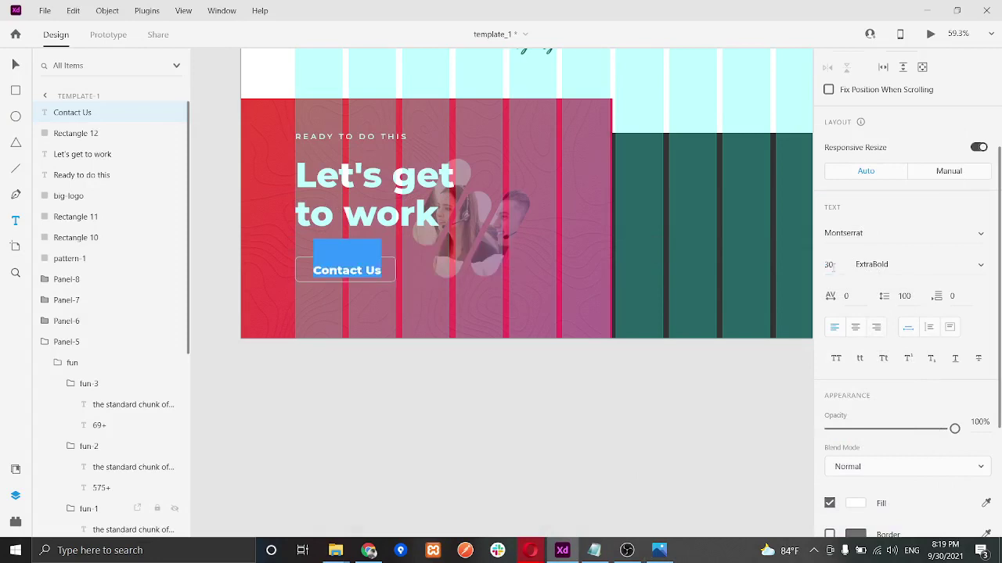
pyautogui.click(934, 266)
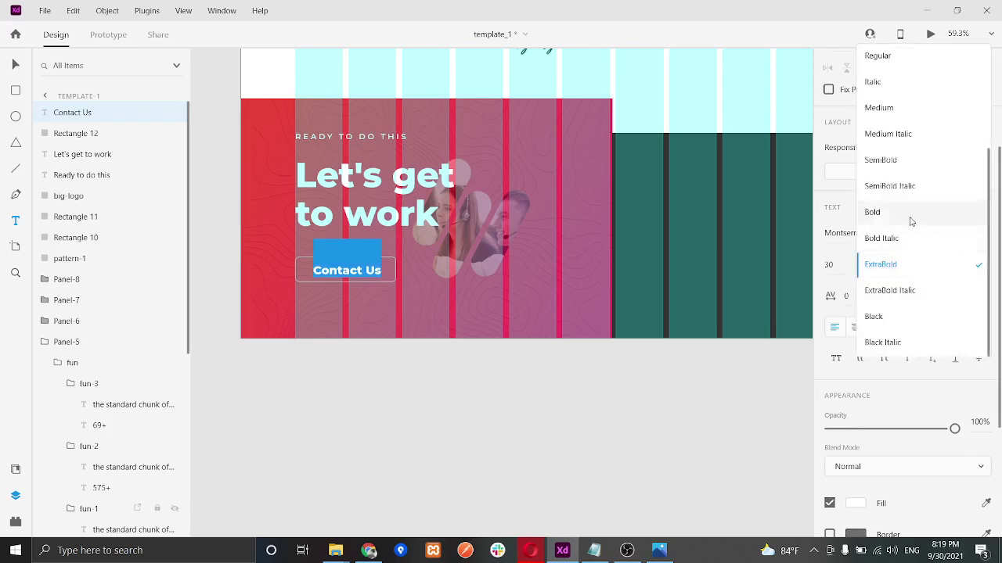
pyautogui.click(889, 114)
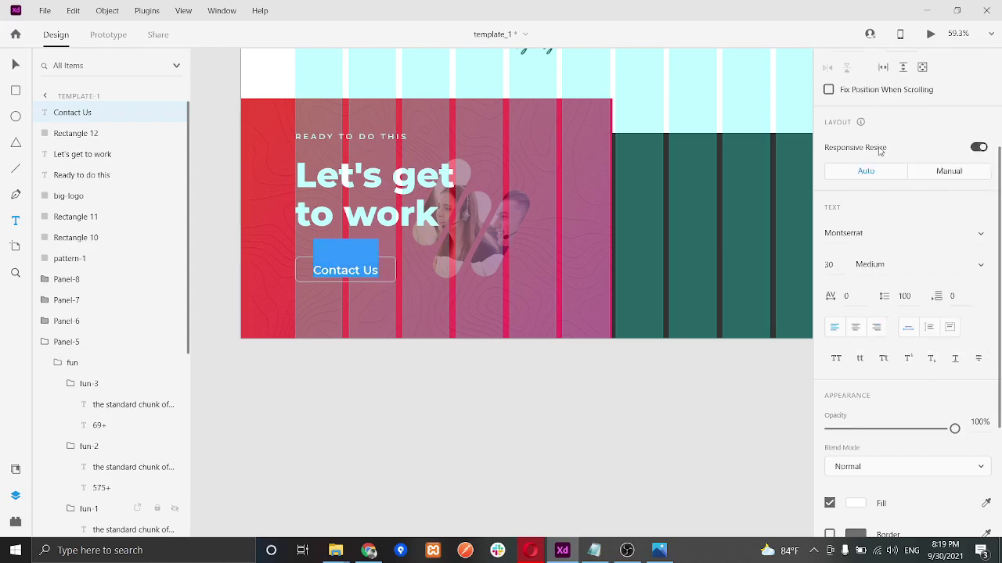
# Step: Set the "Contact Us" label's character spacing to 300, try font size 20 and settle on 25
pyautogui.click(861, 298)
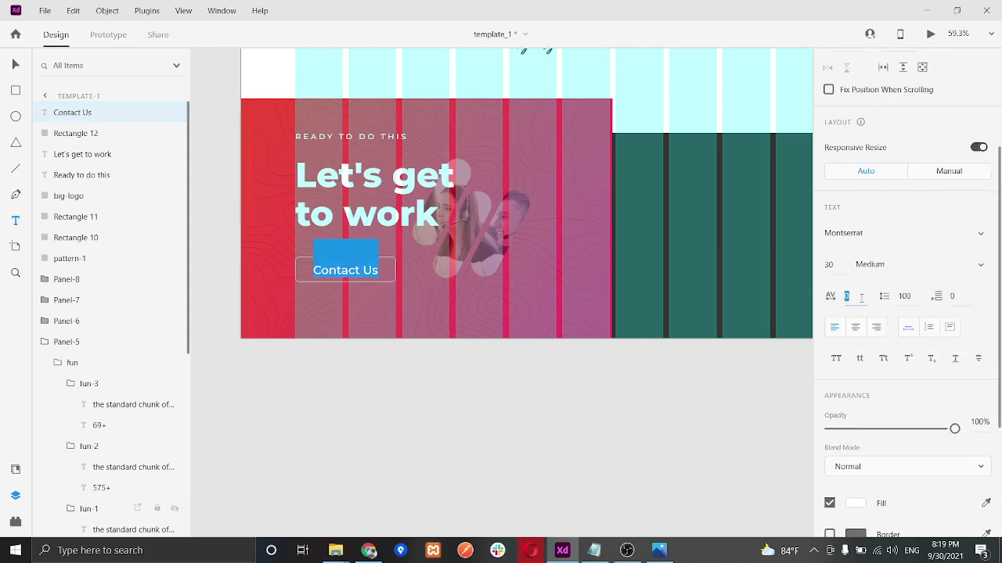
pyautogui.press('Return')
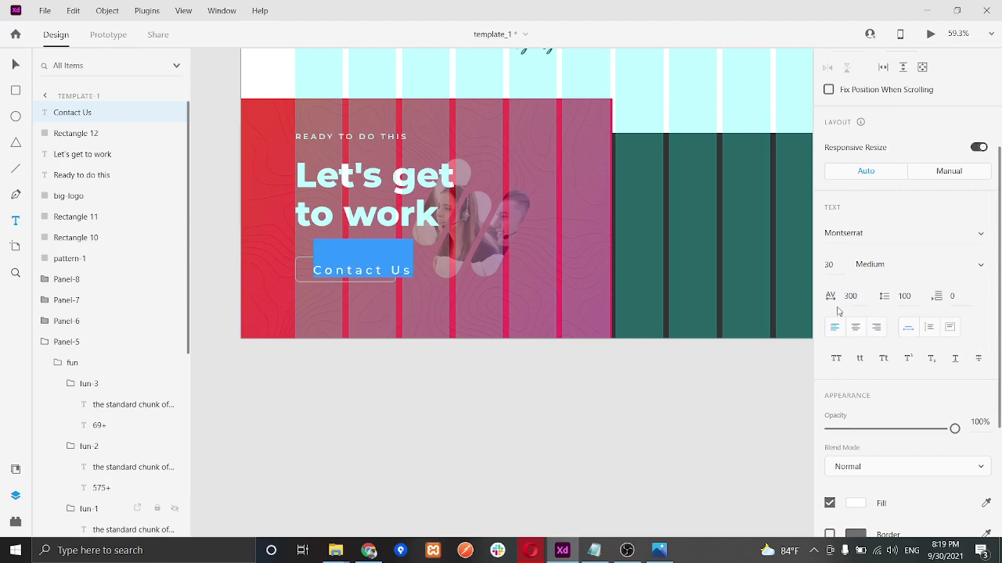
pyautogui.click(828, 266)
pyautogui.write('20')
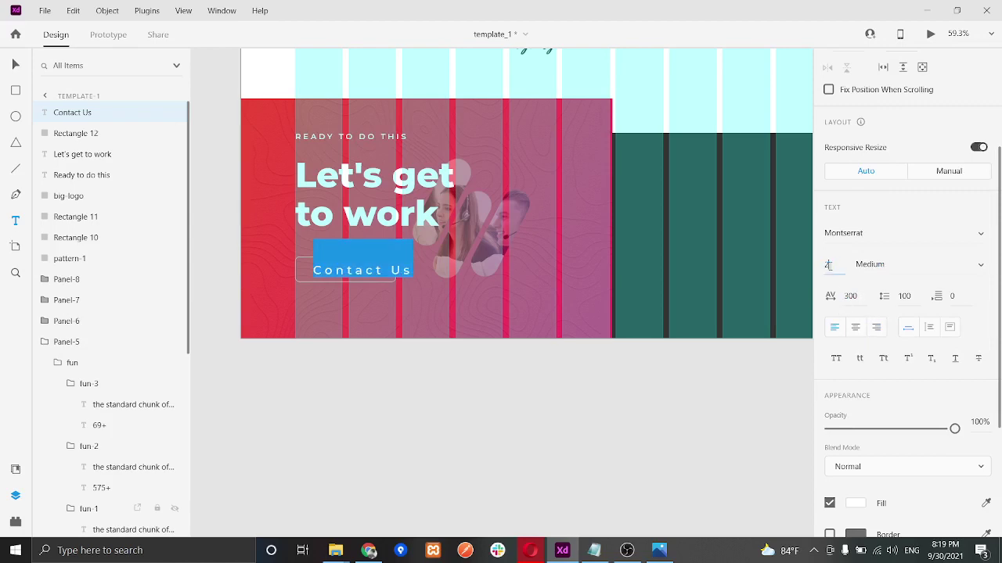
pyautogui.press('Return')
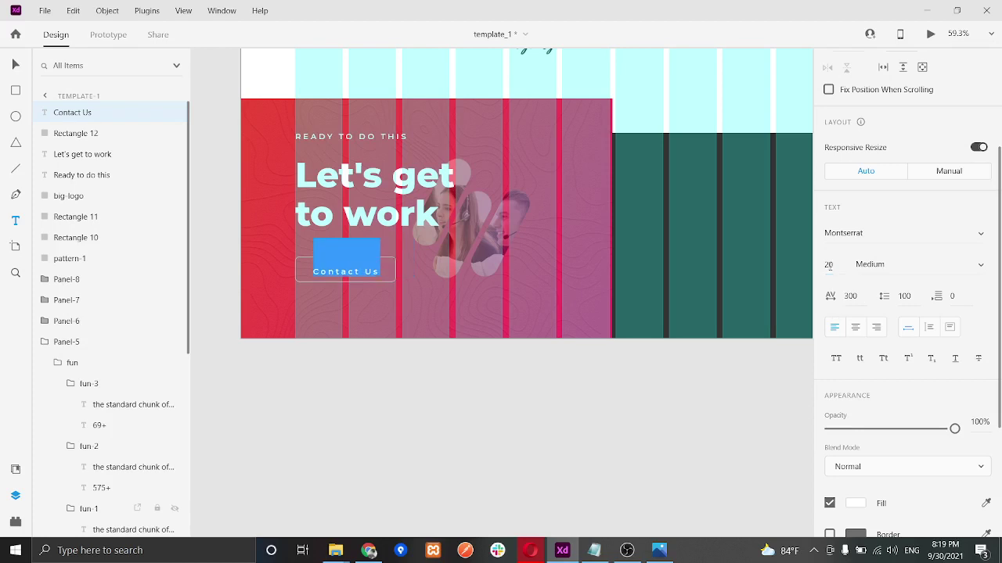
pyautogui.write('25')
pyautogui.press('Return')
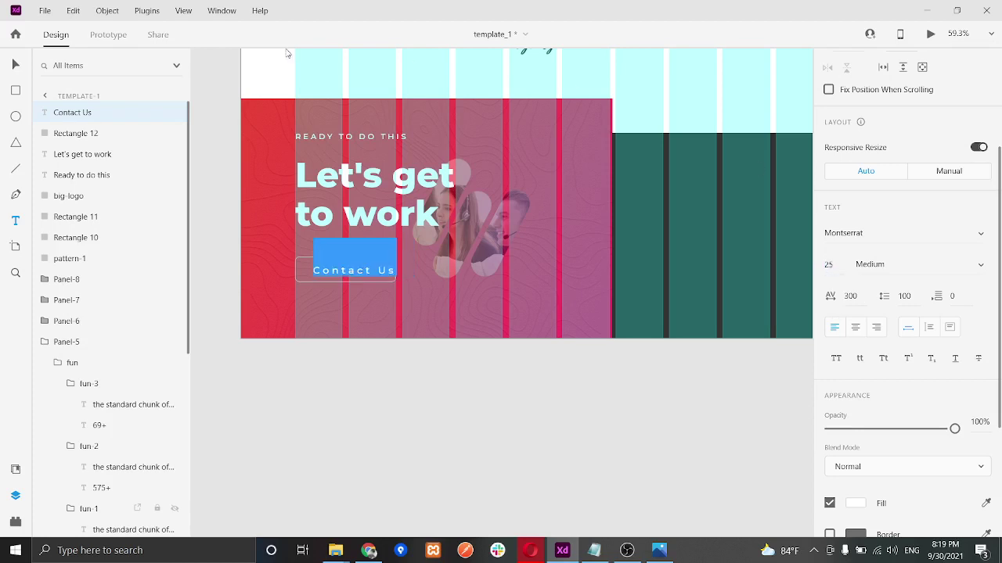
# Step: Move the "Contact Us" label slightly left so it sits within the button outline
pyautogui.click(16, 69)
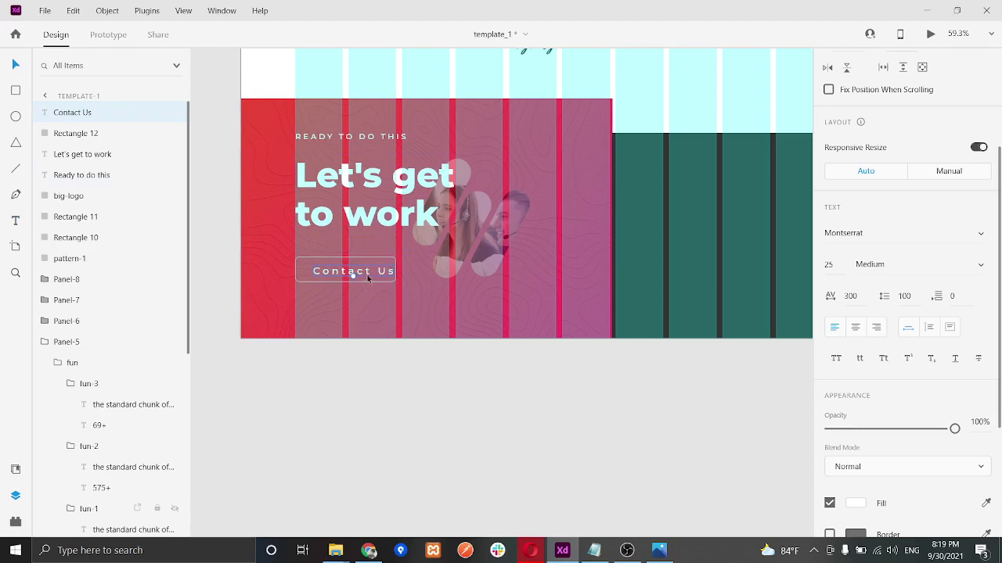
pyautogui.moveTo(370, 273); pyautogui.dragTo(362, 273)
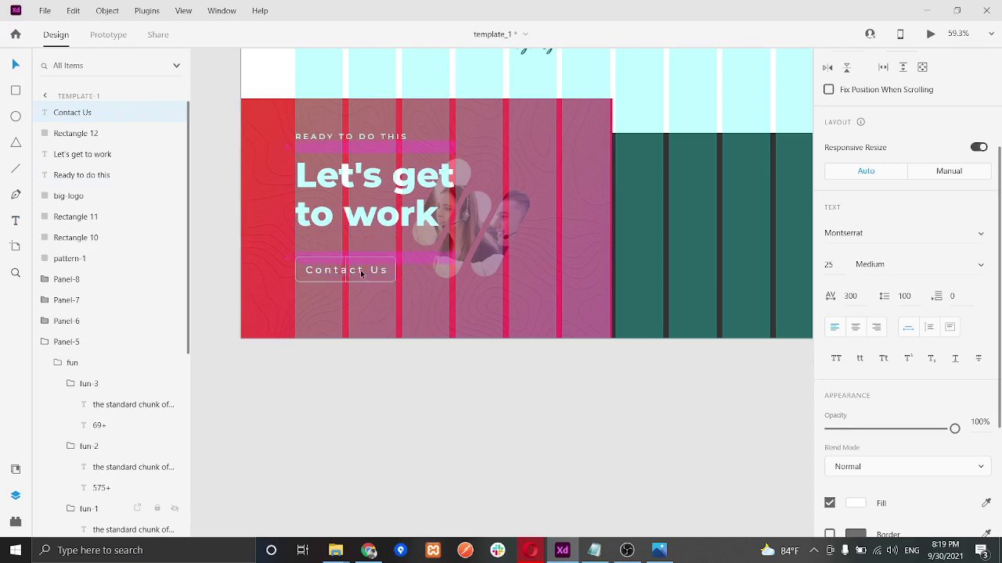
pyautogui.click(428, 298)
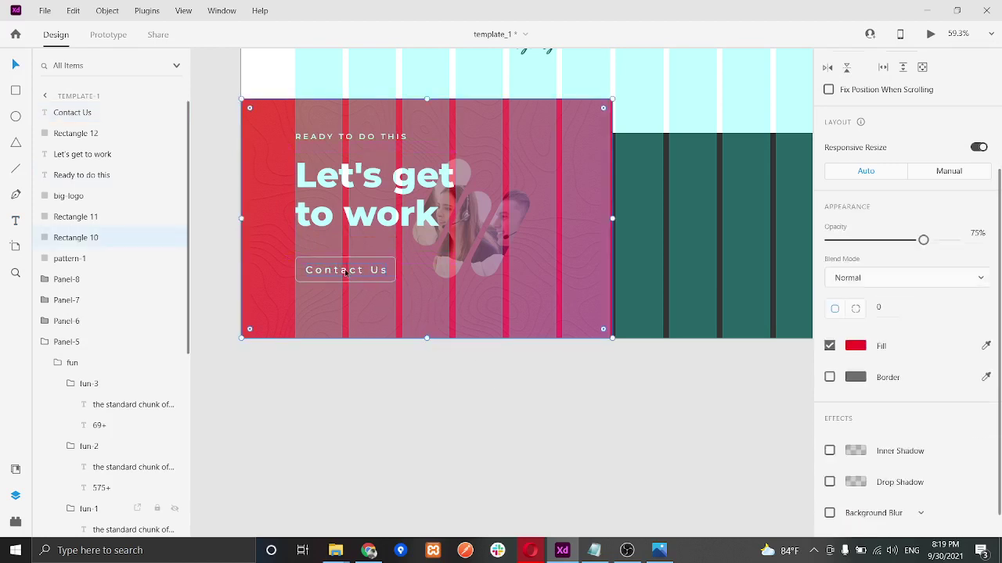
# Step: Set the "Contact Us" label's character spacing to 200 and recenter it inside the button outline
pyautogui.click(345, 273)
pyautogui.click(850, 295)
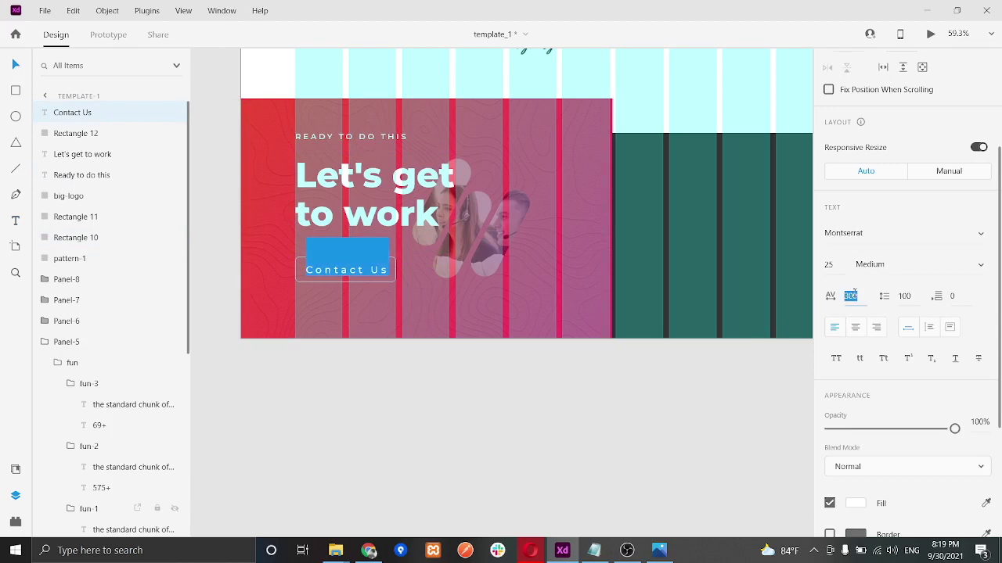
pyautogui.write('200')
pyautogui.press('Return')
pyautogui.press('Escape')
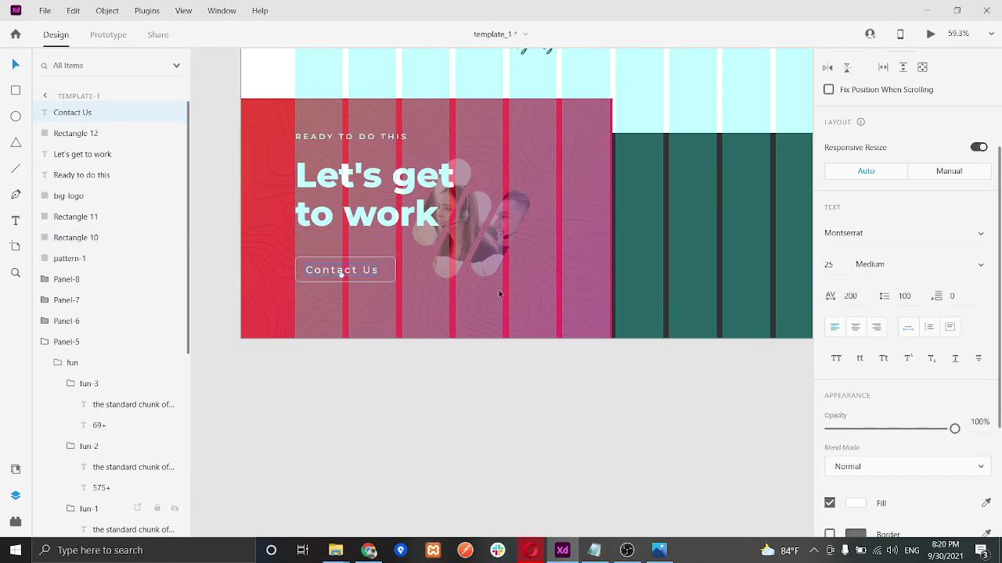
pyautogui.moveTo(346, 274); pyautogui.dragTo(368, 276)
# Step: Group the "Contact Us" label with the button rectangle and name the group "Contact-btn"
pyautogui.keyDown('shift'); pyautogui.click(105, 129); pyautogui.keyUp('shift')
pyautogui.scroll(2, 942, 78)
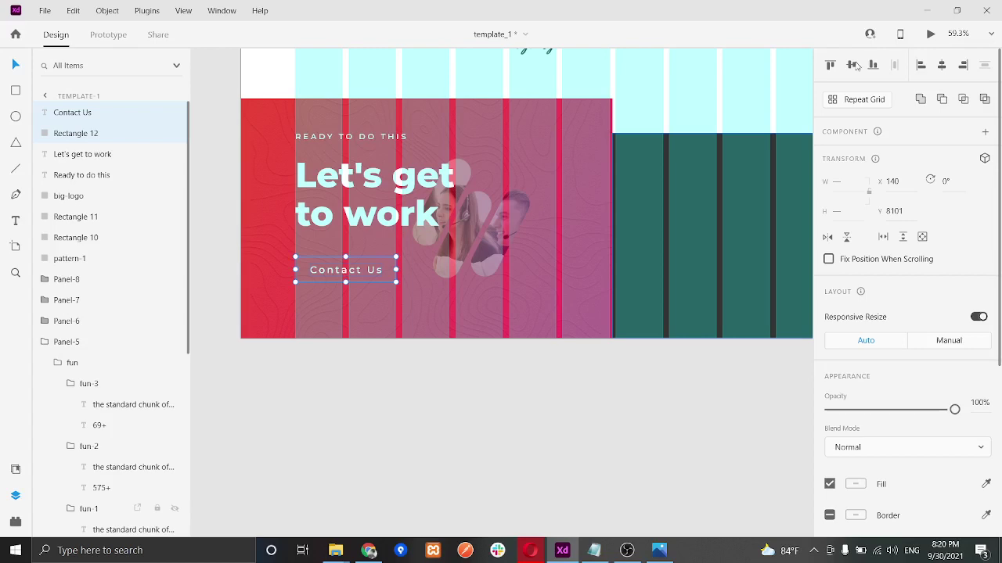
pyautogui.hotkey('ctrl', 'g')
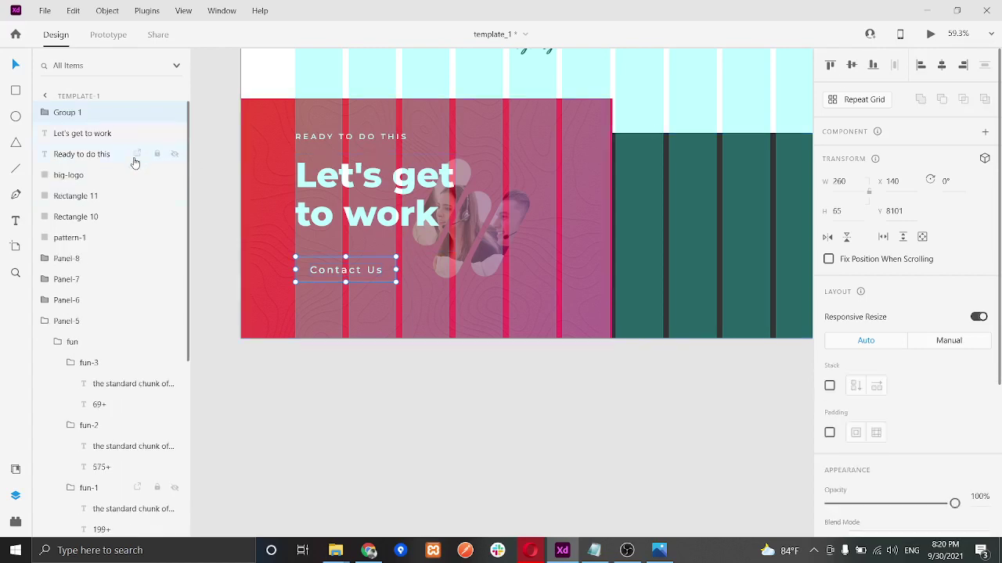
pyautogui.doubleClick(90, 113)
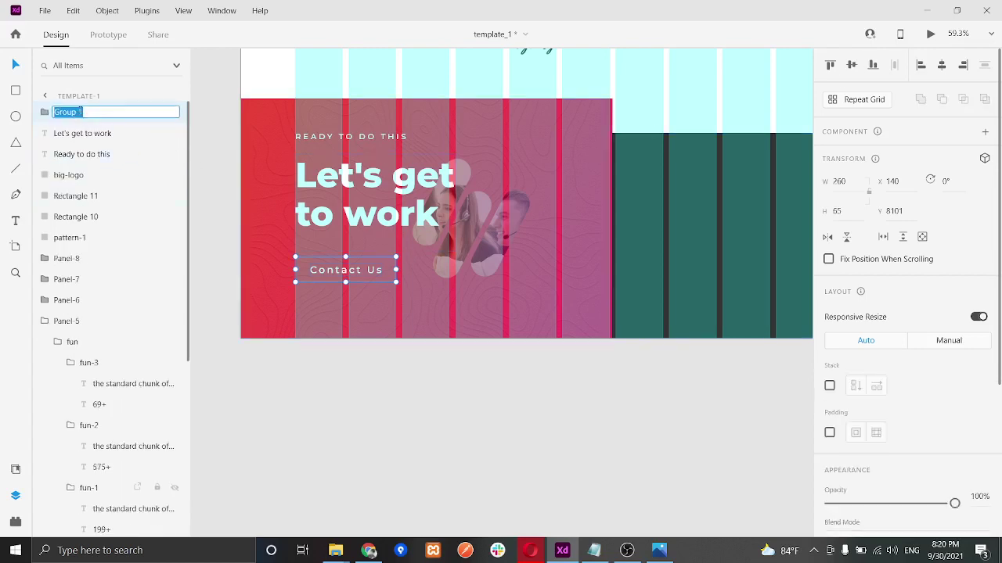
pyautogui.write('Contact-btn')
pyautogui.press('Return')
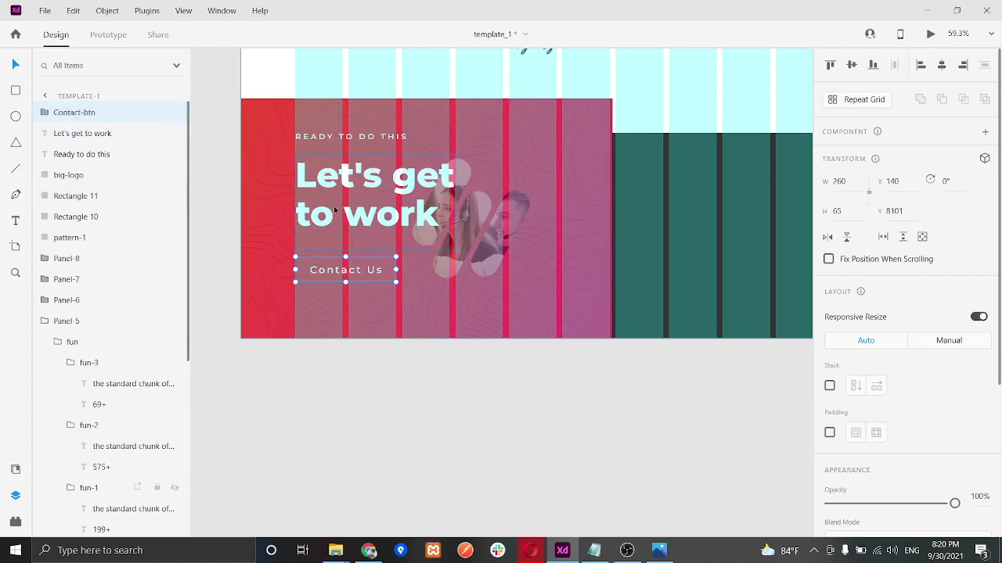
# Step: Group the Contact-btn group, both heading texts and the big-logo image, and name the group "Left-panel-text"
pyautogui.click(105, 134)
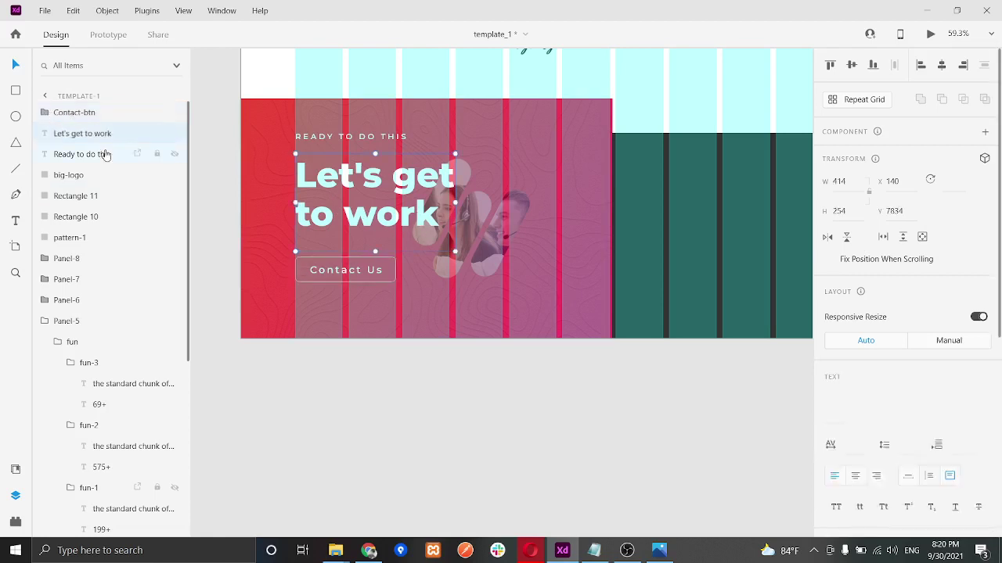
pyautogui.keyDown('shift'); pyautogui.click(105, 154); pyautogui.keyUp('shift')
pyautogui.keyDown('shift'); pyautogui.click(90, 113); pyautogui.keyUp('shift')
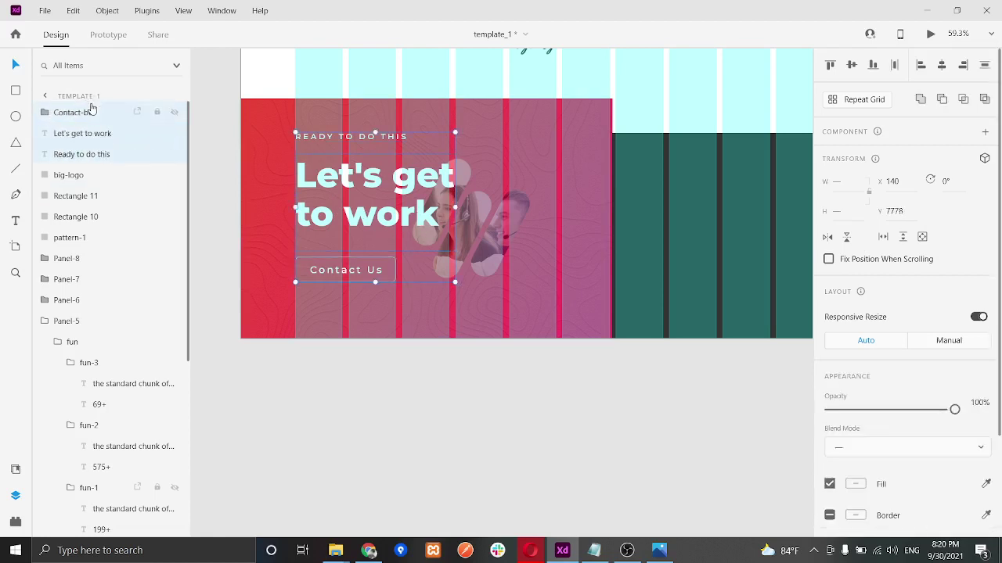
pyautogui.keyDown('shift'); pyautogui.click(79, 175); pyautogui.keyUp('shift')
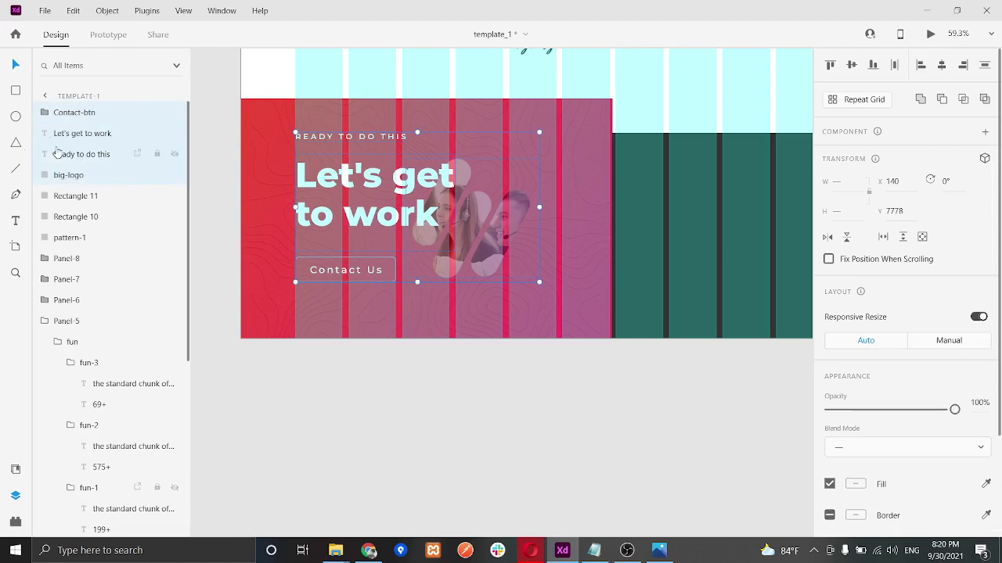
pyautogui.hotkey('ctrl', 'g')
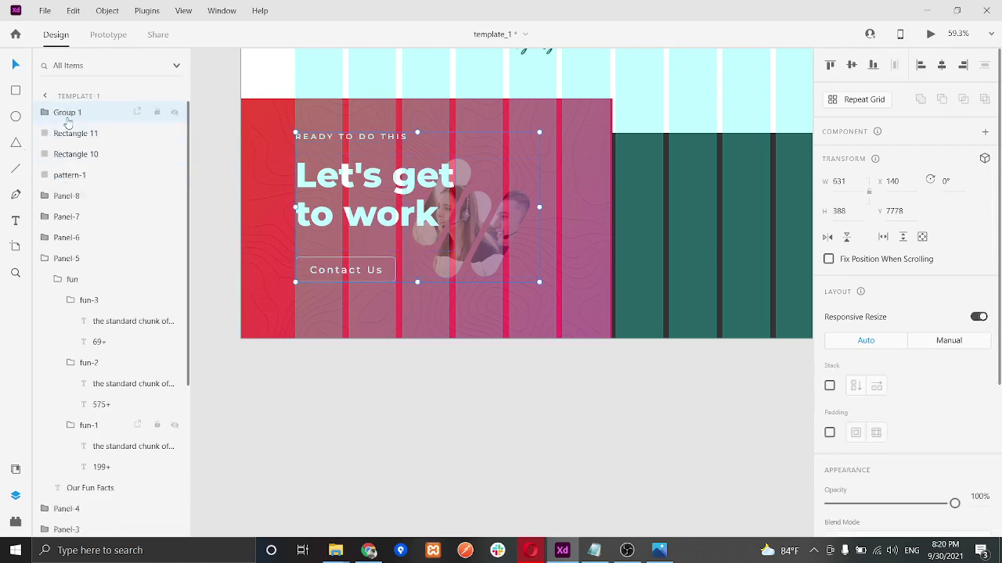
pyautogui.doubleClick(68, 113)
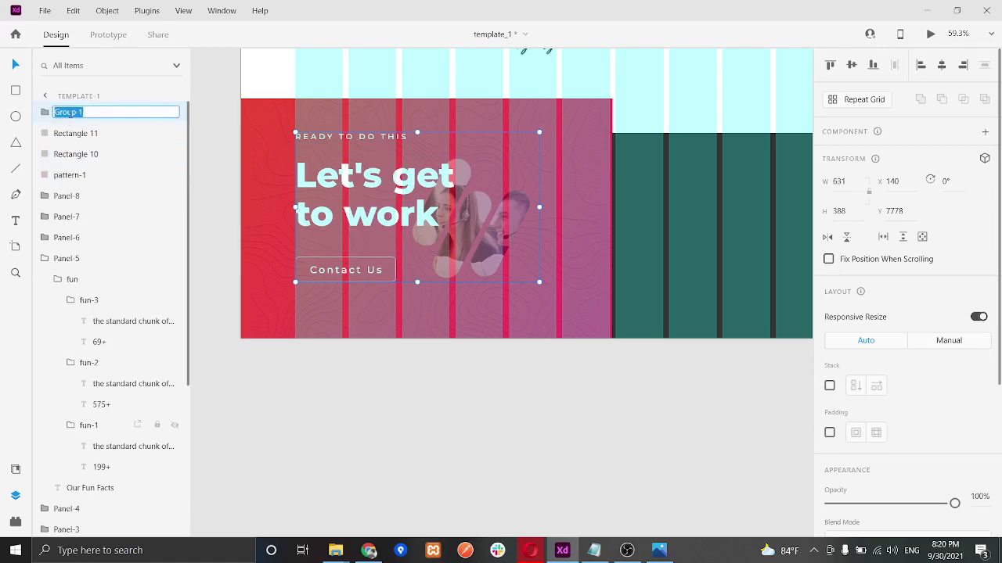
pyautogui.write('Left-panel-text')
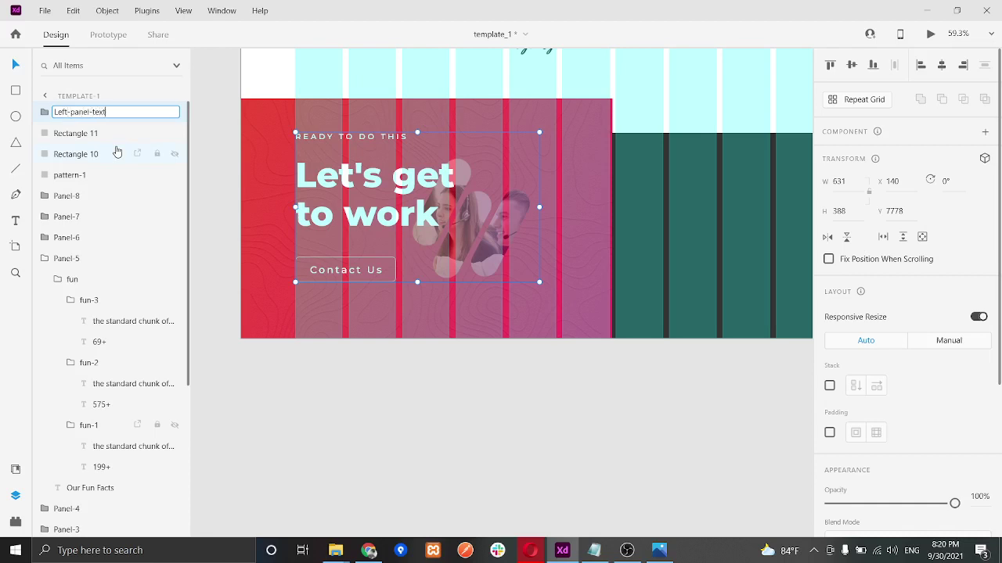
pyautogui.press('Return')
# Step: Center the Left-panel-text group vertically and horizontally on the red gradient background, Rectangle 10
pyautogui.click(109, 133)
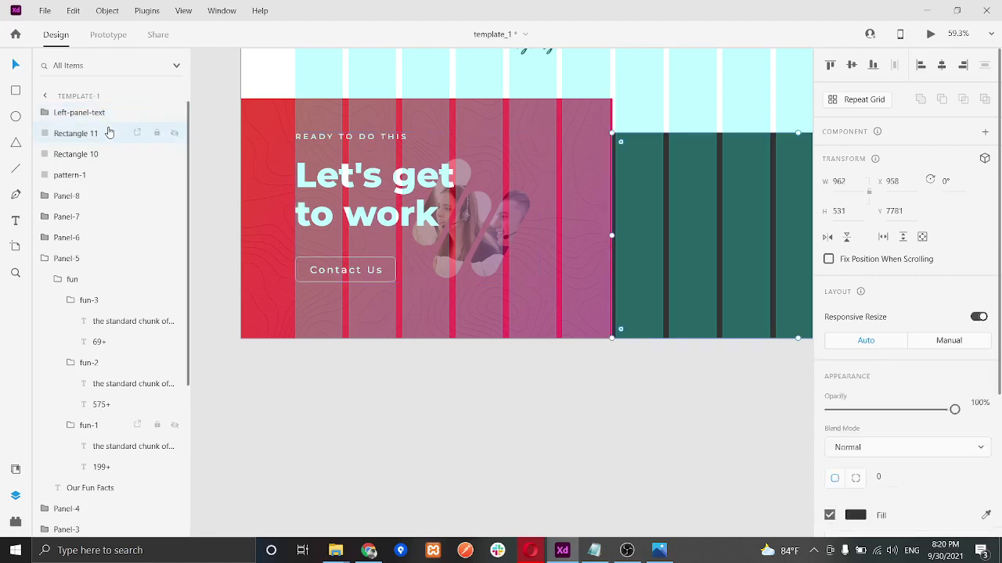
pyautogui.click(103, 147)
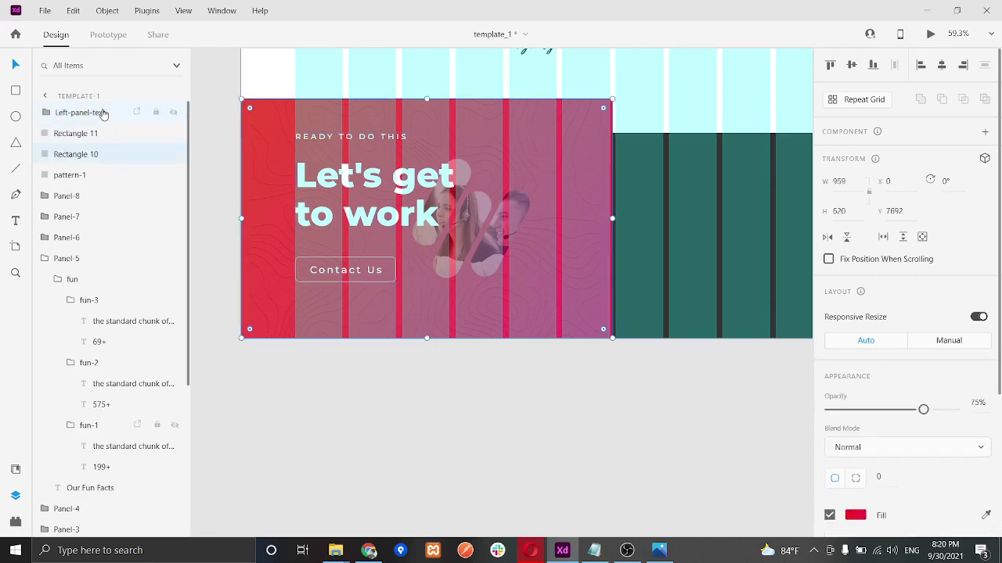
pyautogui.keyDown('shift'); pyautogui.click(86, 113); pyautogui.keyUp('shift')
pyautogui.click(851, 69)
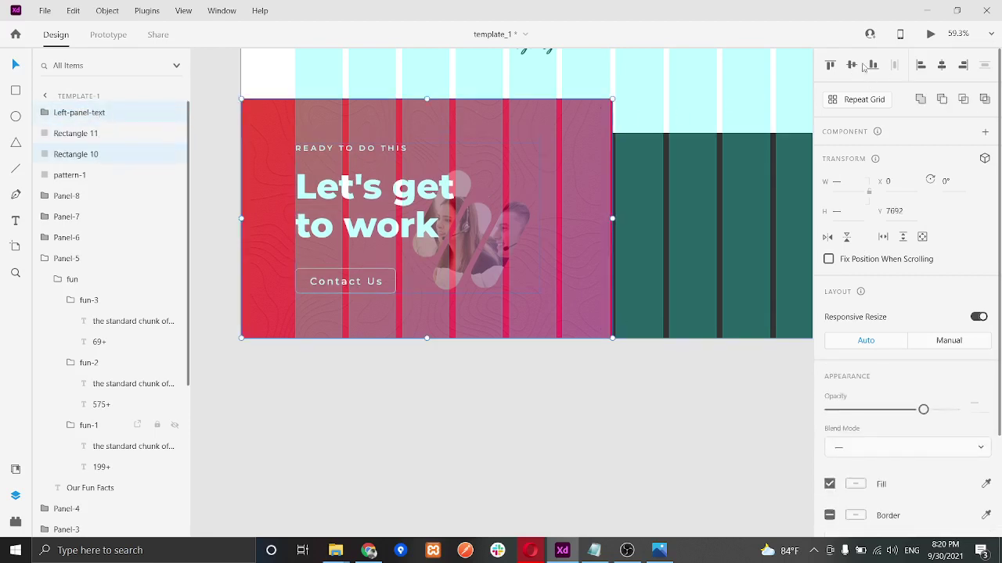
pyautogui.click(945, 66)
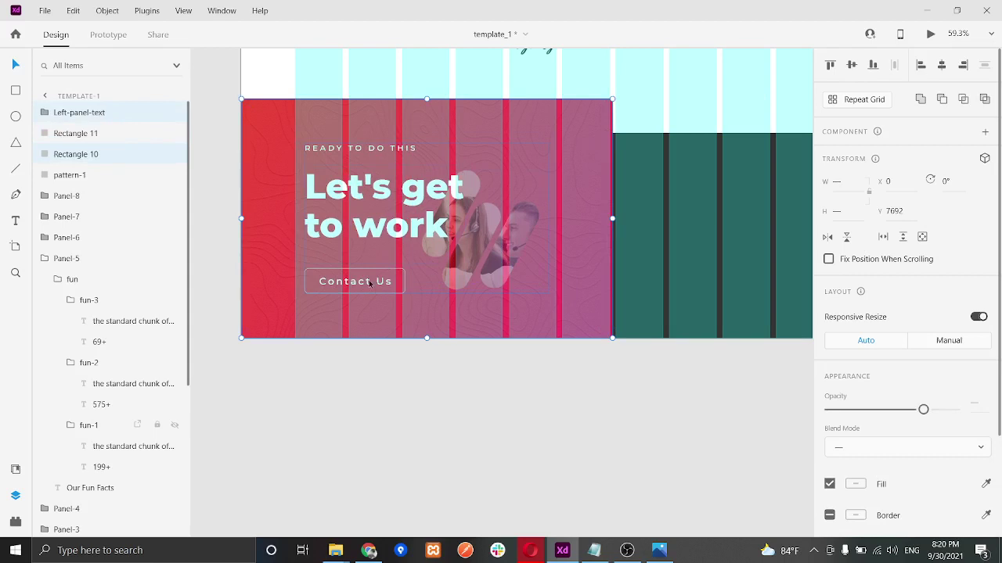
# Step: Group Left-panel-text, Rectangle 10 and pattern-1, and name the group "Footer-left-panel"
pyautogui.click(110, 117)
pyautogui.keyDown('shift'); pyautogui.click(105, 154); pyautogui.keyUp('shift')
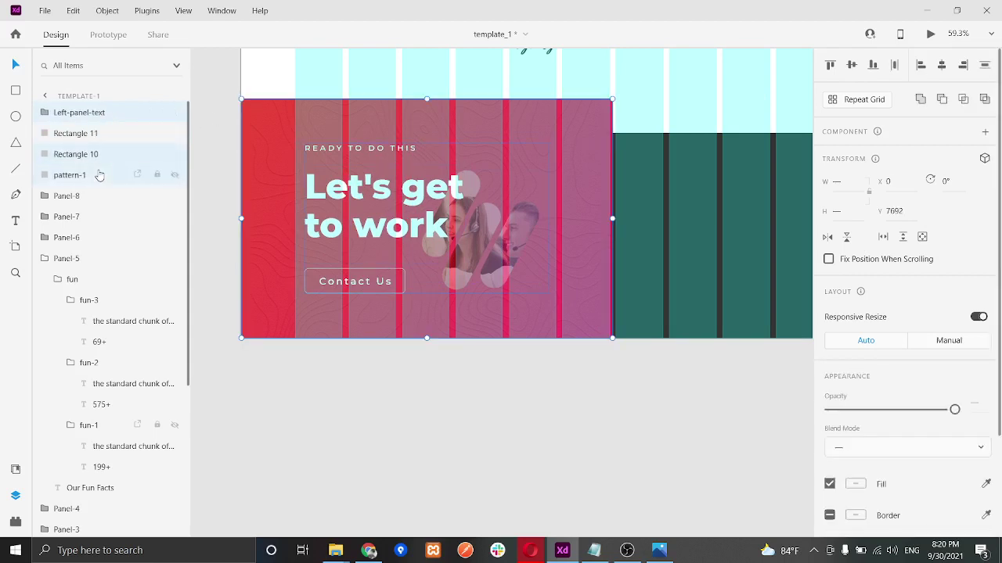
pyautogui.keyDown('shift'); pyautogui.click(99, 175); pyautogui.keyUp('shift')
pyautogui.hotkey('ctrl', 'g')
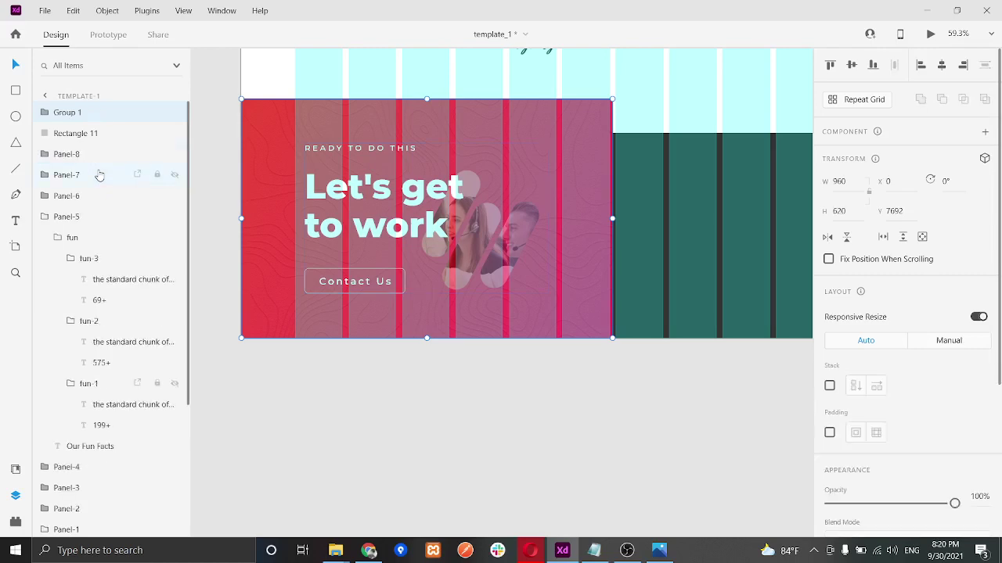
pyautogui.click(45, 112)
pyautogui.doubleClick(109, 118)
pyautogui.doubleClick(79, 112)
pyautogui.write('left-pa')
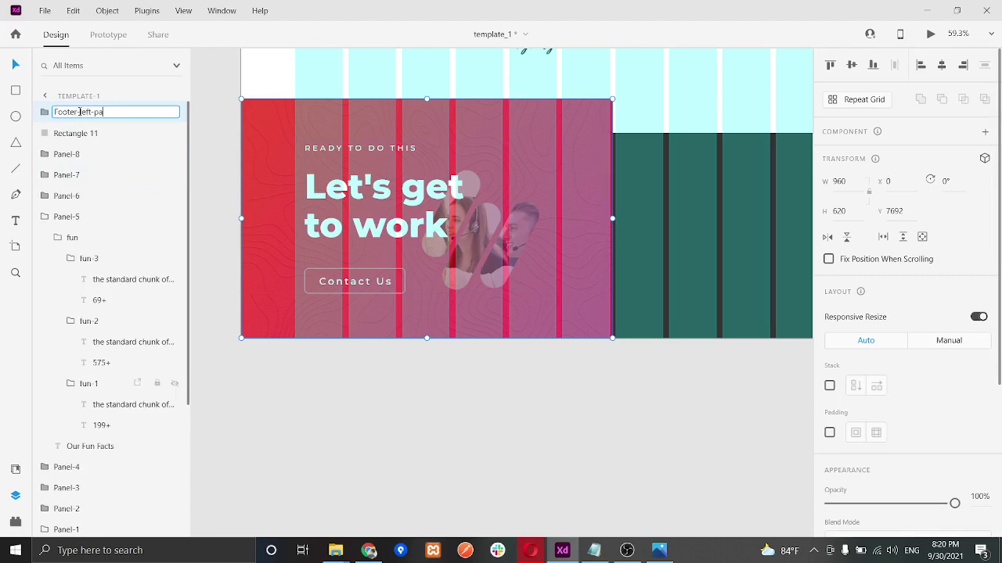
pyautogui.write('ooter-left-panel')
pyautogui.press('Return')
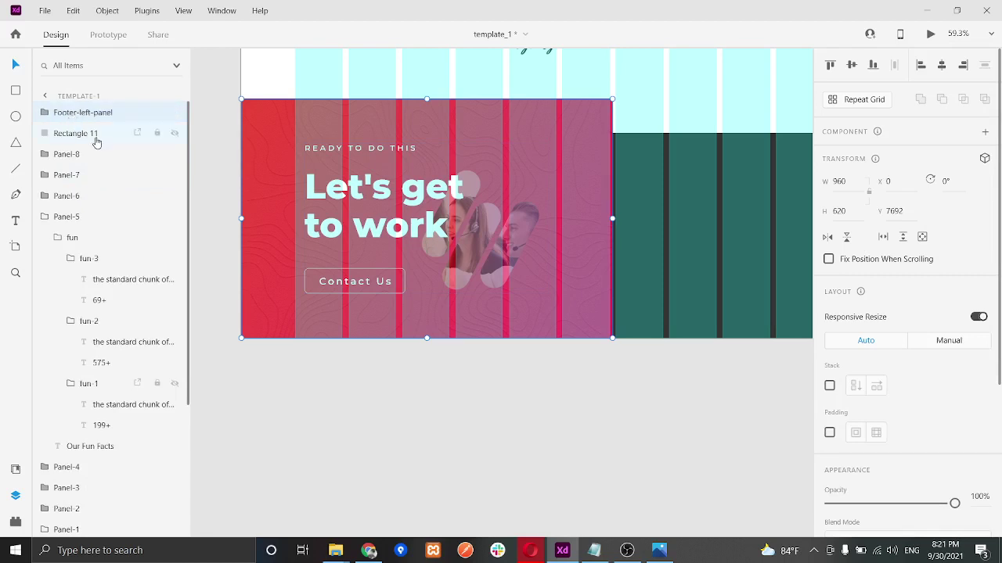
# Step: Preview the template in a maximized window and check the footer's call-to-action block beside the dark rectangle
pyautogui.click(94, 135)
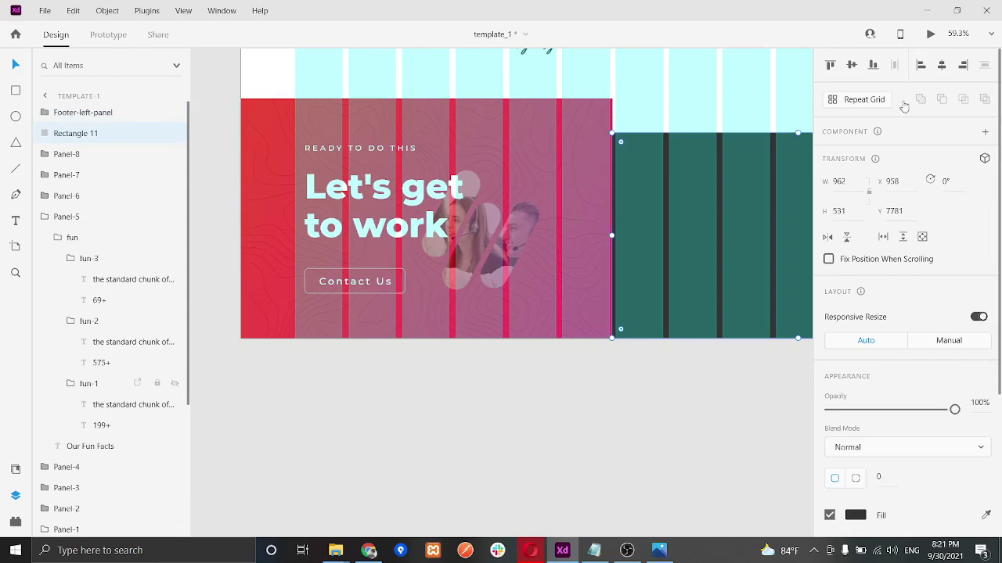
pyautogui.click(929, 37)
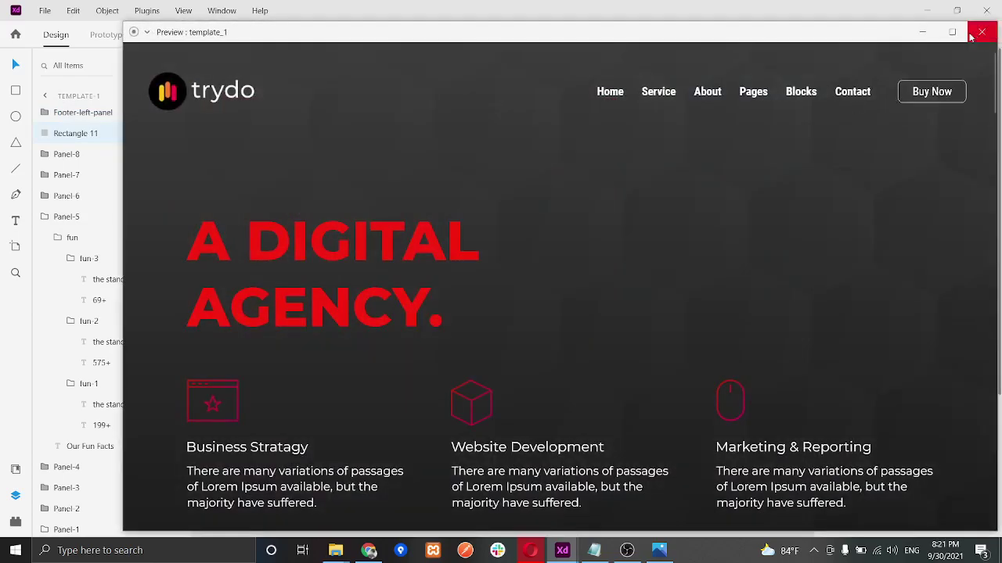
pyautogui.click(948, 29)
pyautogui.scroll(-20, 626, 194)
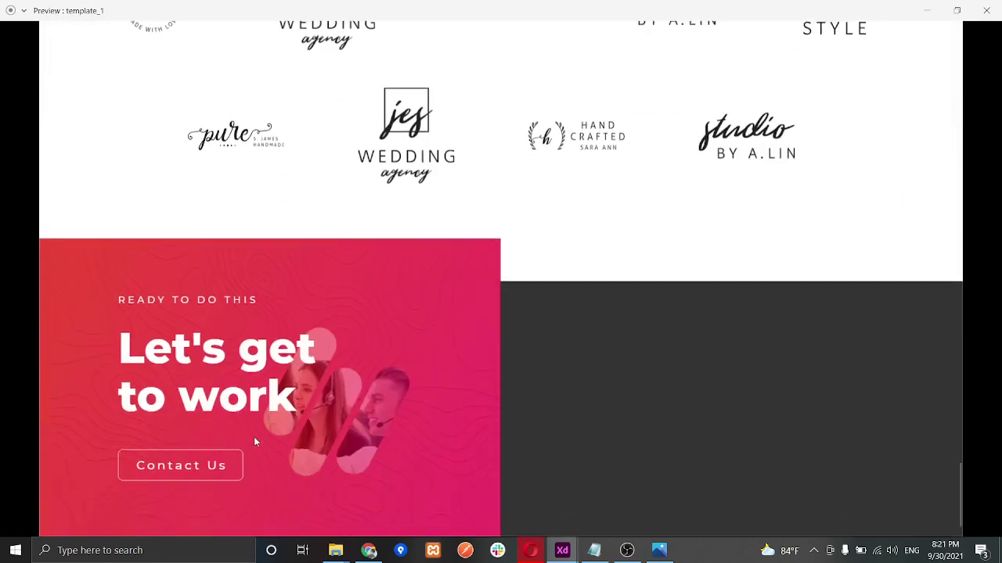
pyautogui.click(986, 10)
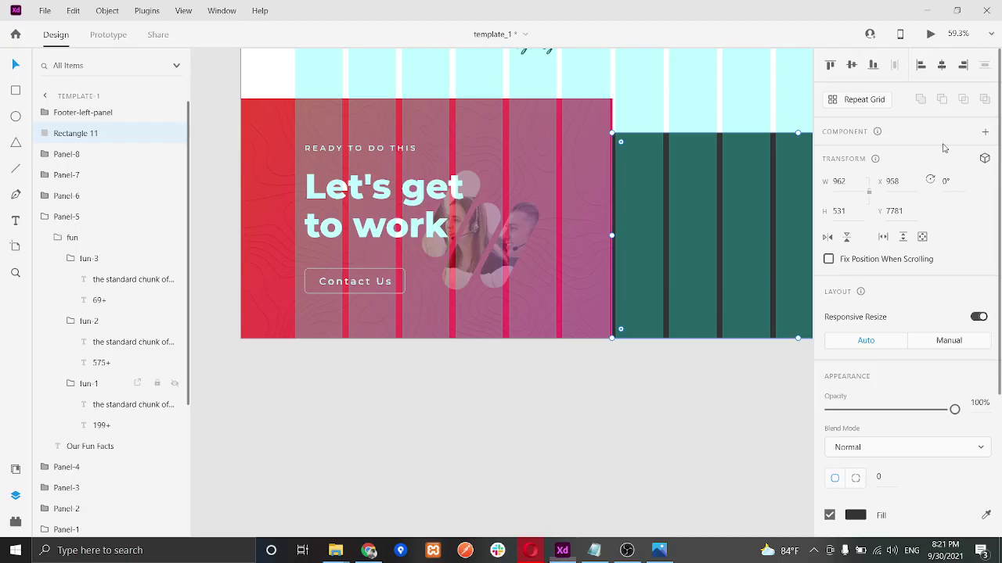
# Step: Check the reference footer and set the fill of the dark footer background, Rectangle 11, to #111111
pyautogui.click(659, 550)
pyautogui.click(708, 249)
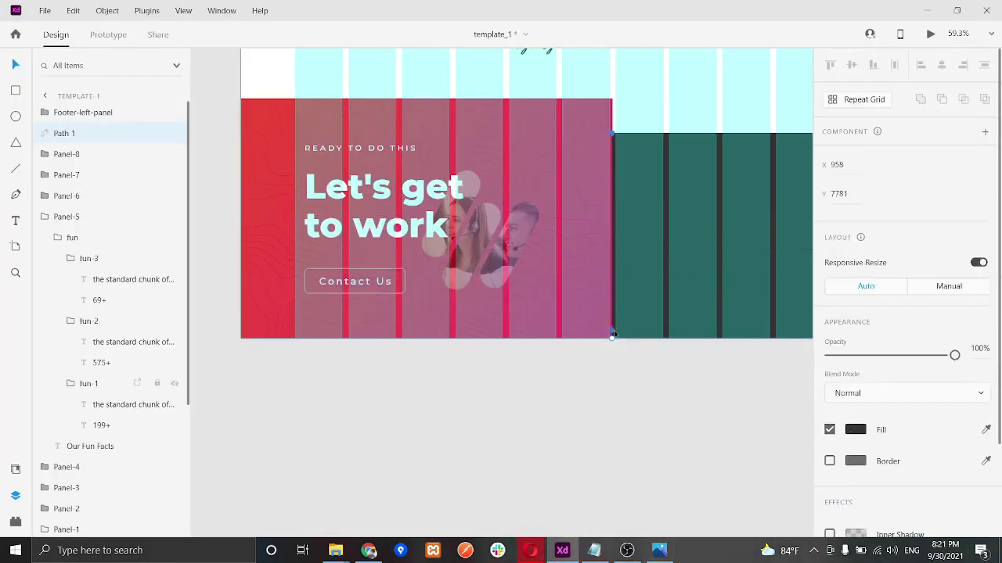
pyautogui.click(641, 316)
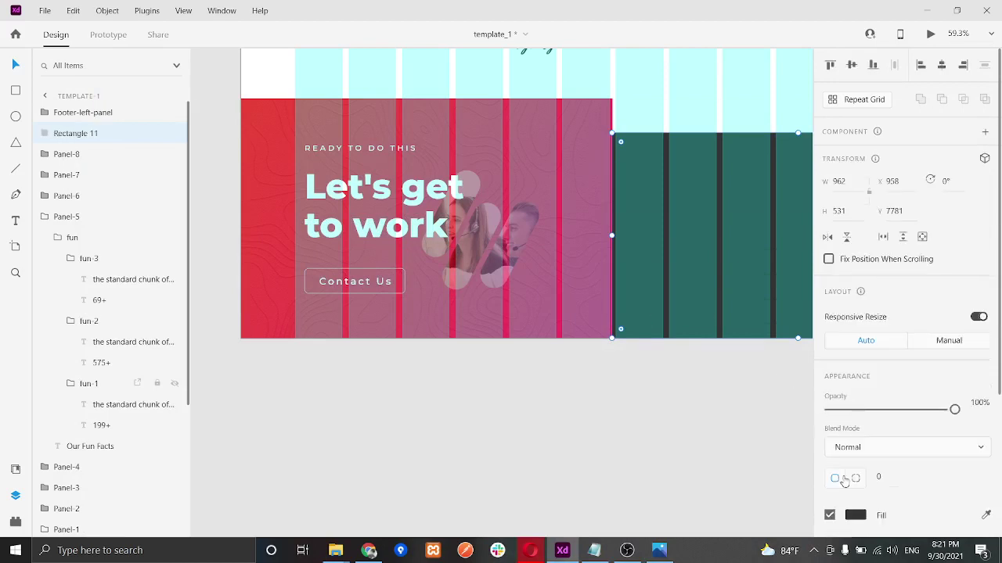
pyautogui.click(854, 516)
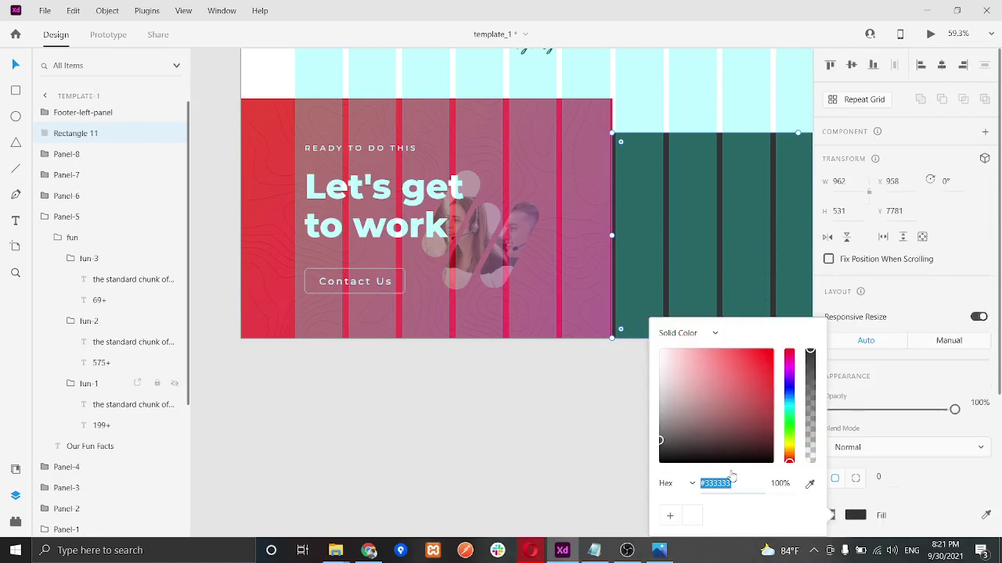
pyautogui.write('111111')
pyautogui.press('Return')
pyautogui.click(711, 431)
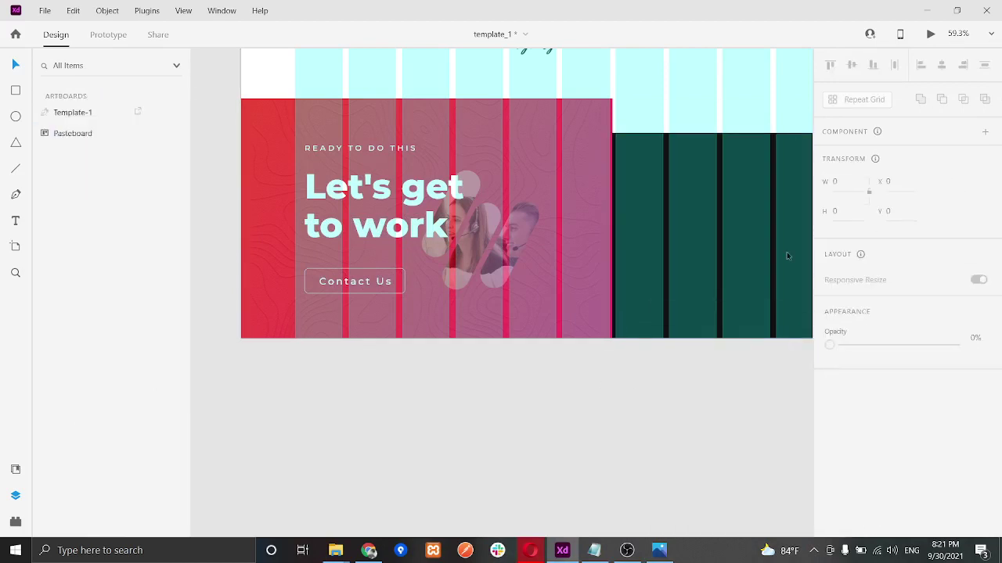
# Step: Preview the footer with its darker background and compare it with the reference image's link and contact columns
pyautogui.click(931, 34)
pyautogui.scroll(-10, 741, 273)
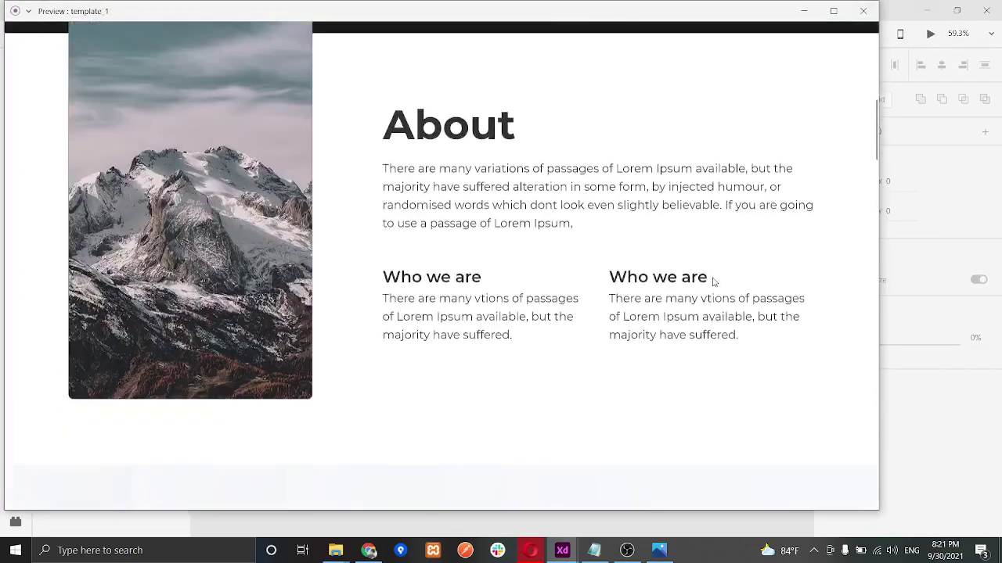
pyautogui.click(834, 8)
pyautogui.scroll(-15, 804, 205)
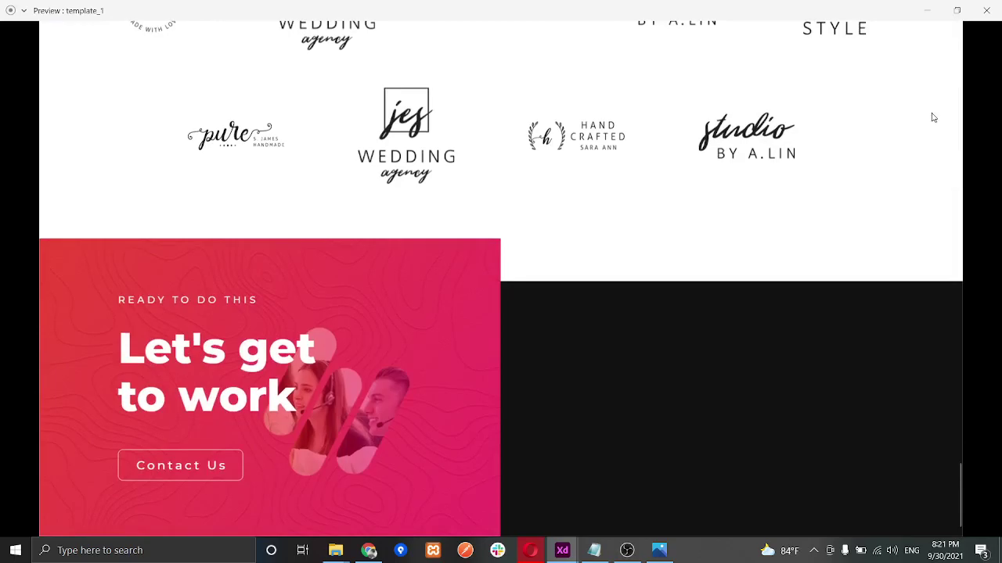
pyautogui.click(986, 10)
pyautogui.click(659, 550)
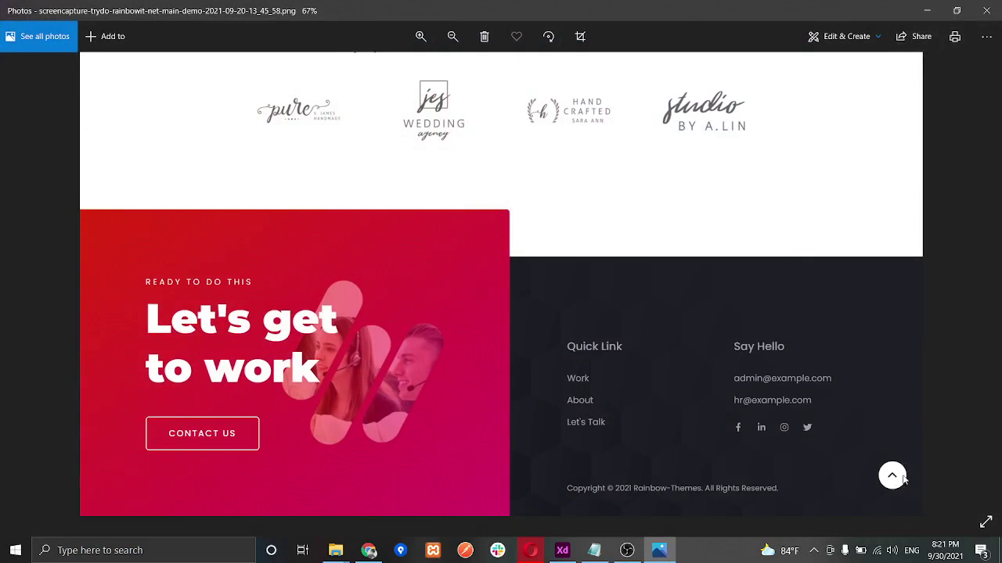
pyautogui.click(923, 11)
# Step: Add the heading text "Quick Link" on the dark footer background, aligned to the edge of its second visible grid column
pyautogui.moveTo(682, 225); pyautogui.dragTo(431, 219)
pyautogui.scroll(3, 422, 209)
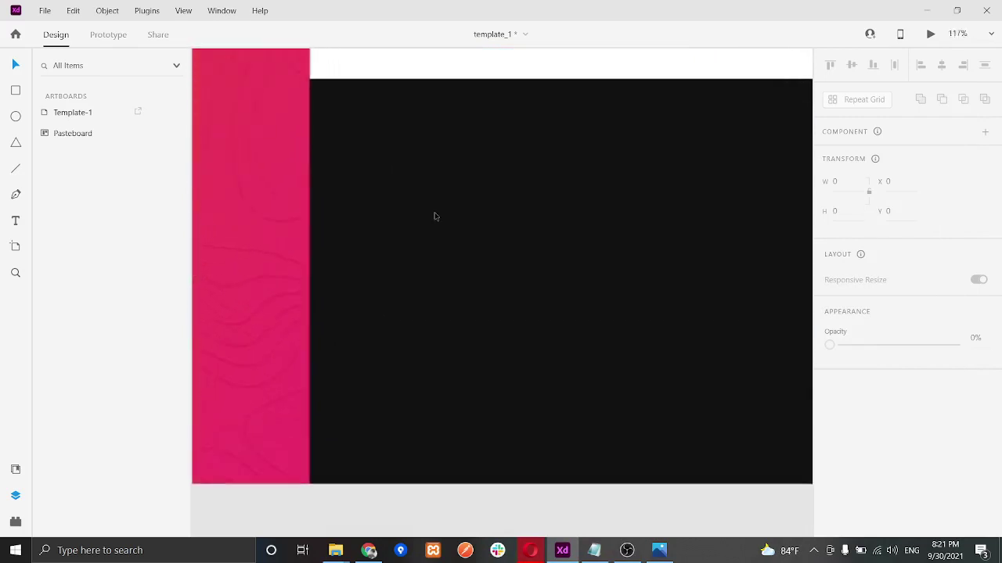
pyautogui.scroll(1, 435, 217)
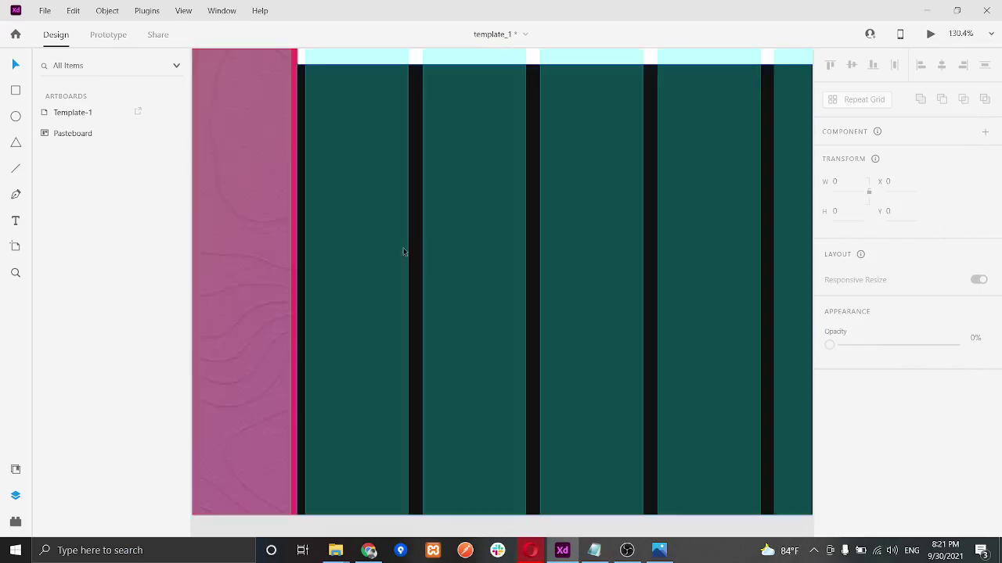
pyautogui.click(27, 221)
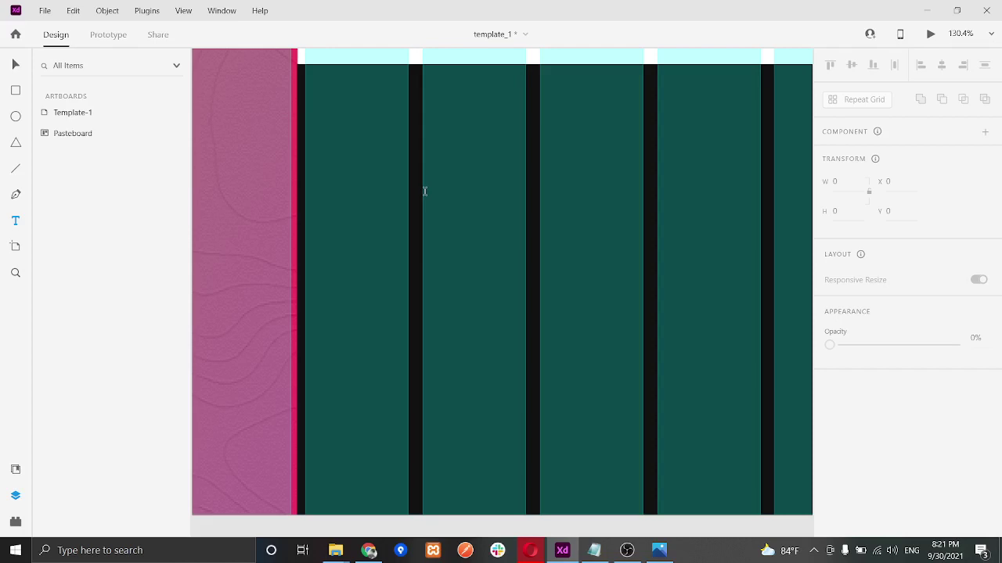
pyautogui.click(424, 192)
pyautogui.write('Quic')
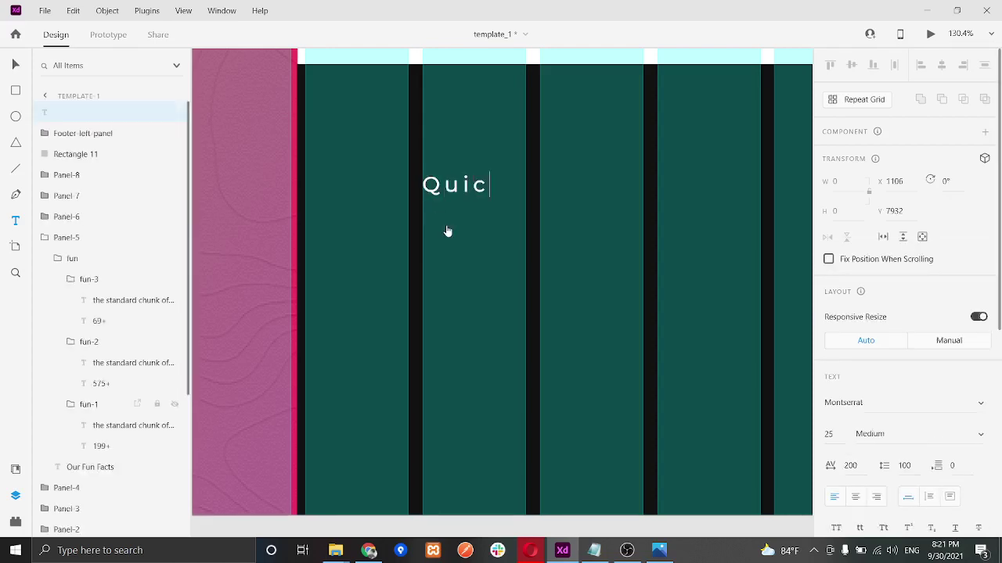
pyautogui.write('k Links')
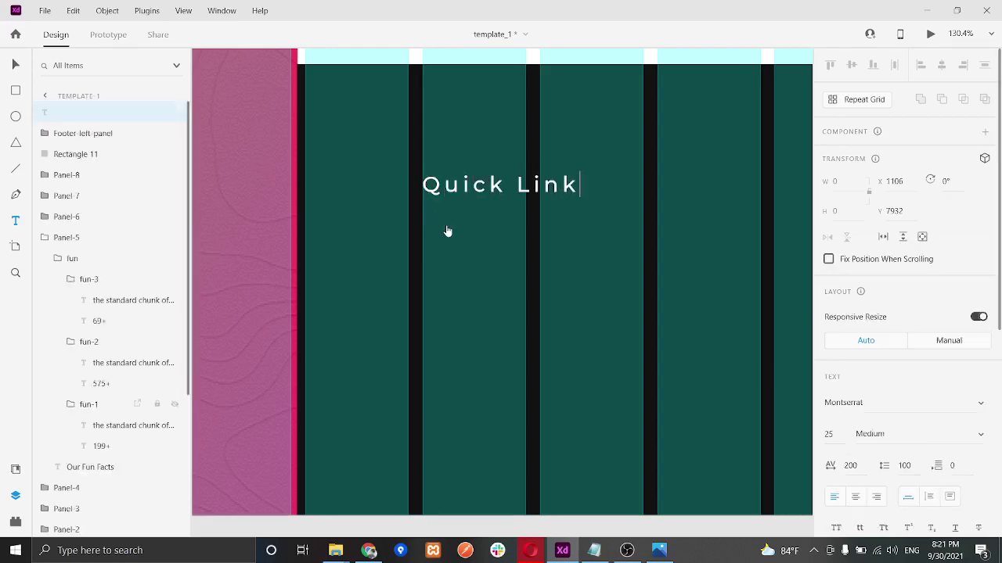
pyautogui.click(659, 550)
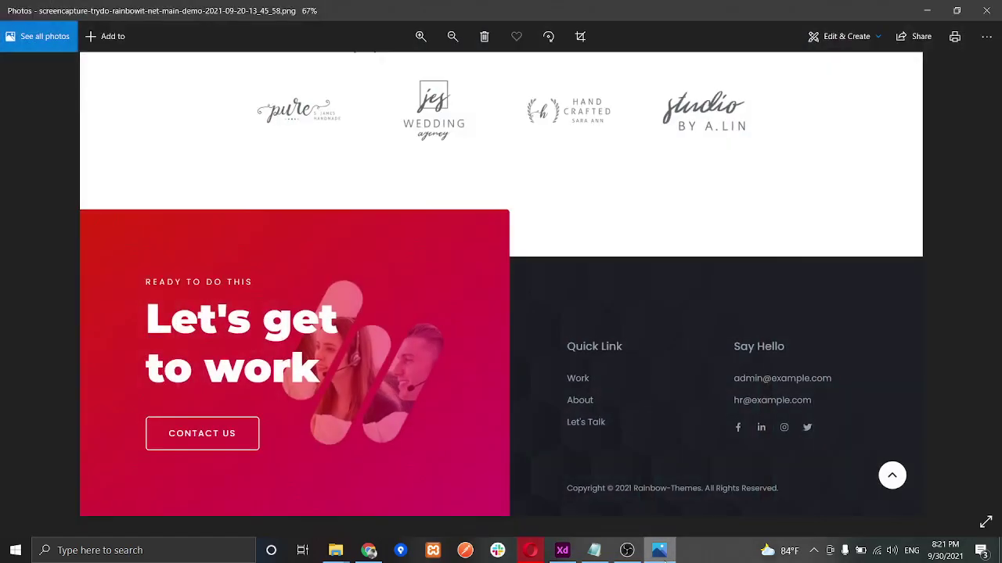
pyautogui.click(661, 552)
pyautogui.press('BackSpace')
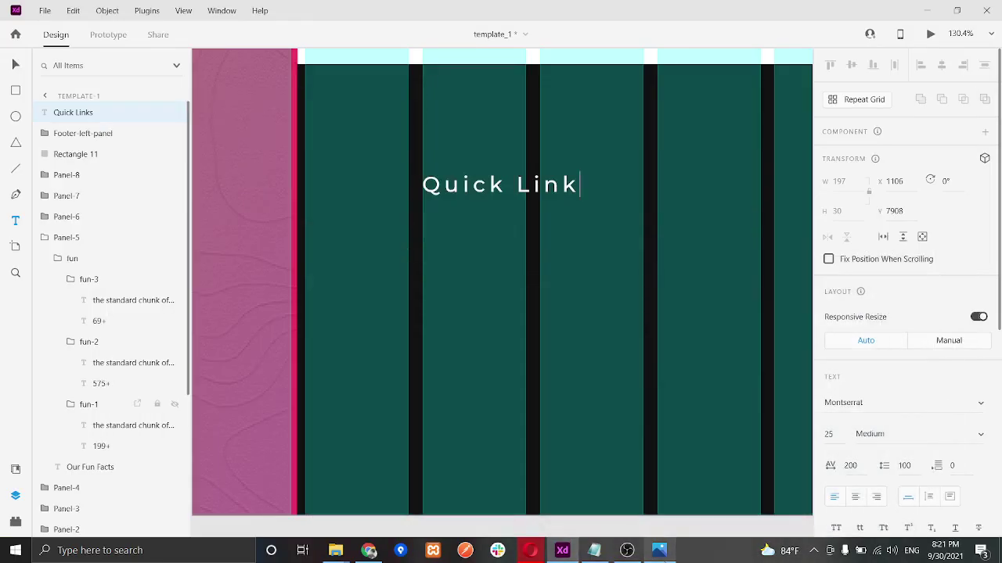
# Step: Set the "Quick Link" heading's character spacing to 0
pyautogui.hotkey('ctrl', 'a')
pyautogui.scroll(-5, 939, 358)
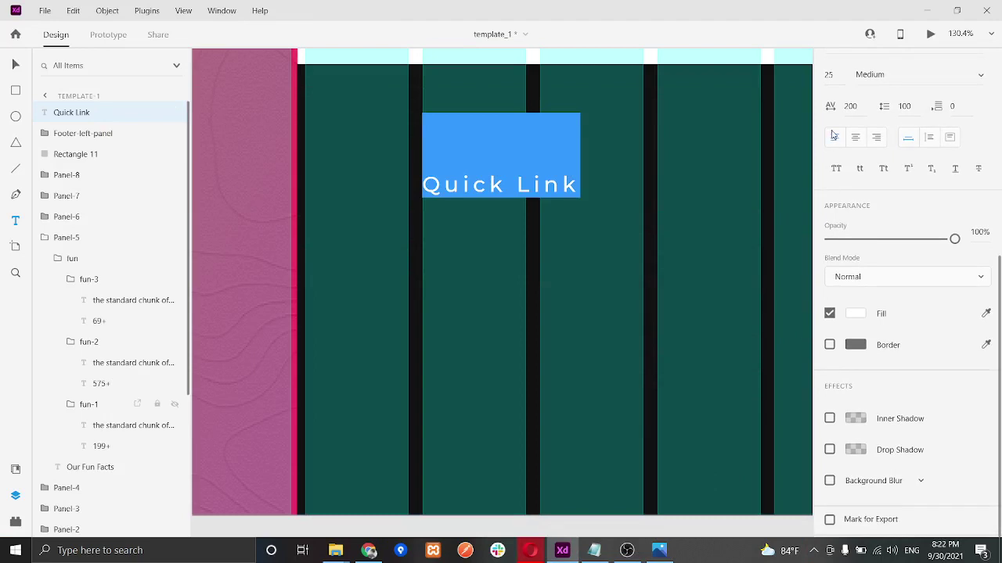
pyautogui.click(856, 104)
pyautogui.write('-')
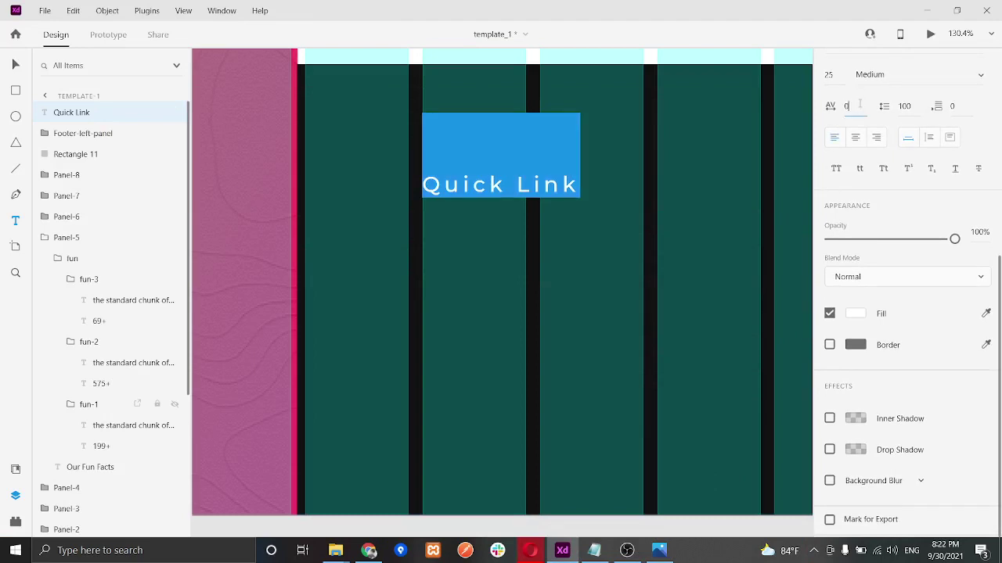
pyautogui.press('Return')
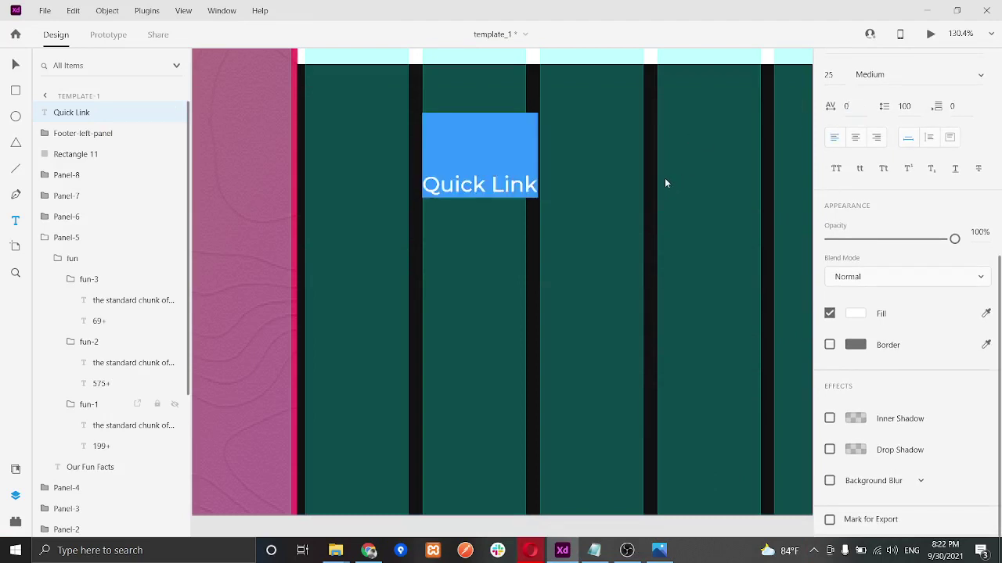
# Step: Check the heading color in the reference image and set the "Quick Link" fill to grey #837E7E
pyautogui.click(658, 551)
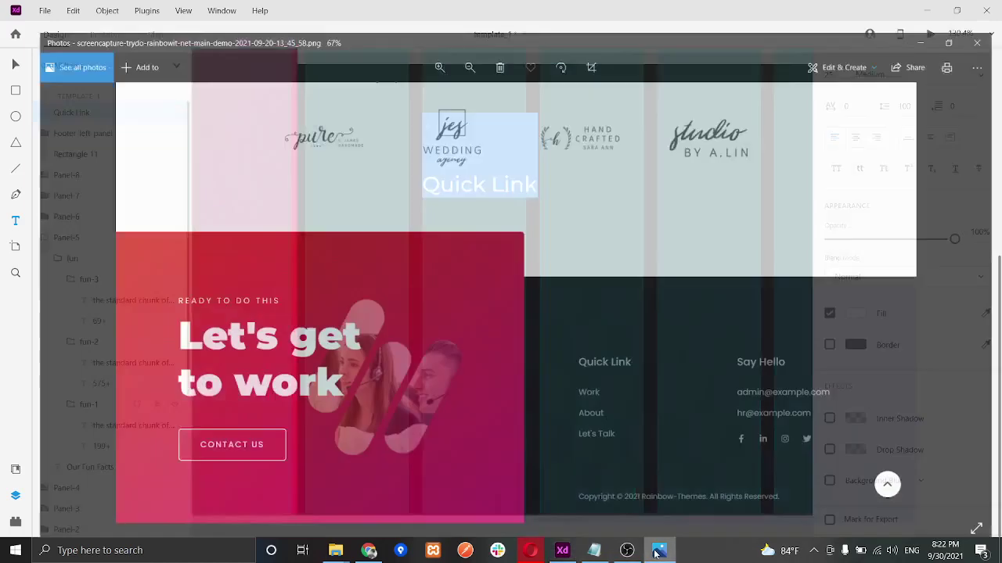
pyautogui.click(658, 551)
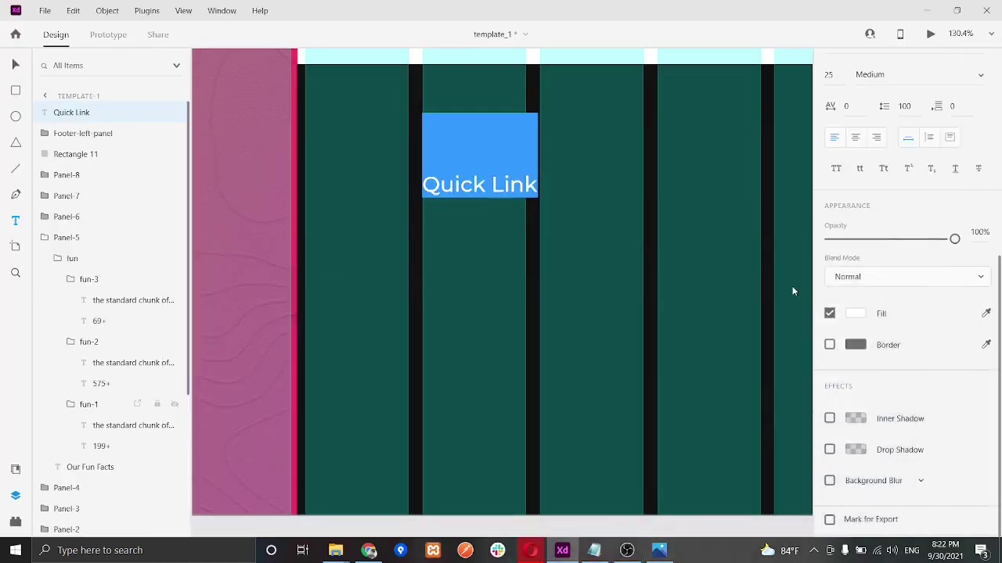
pyautogui.click(856, 312)
pyautogui.click(663, 283)
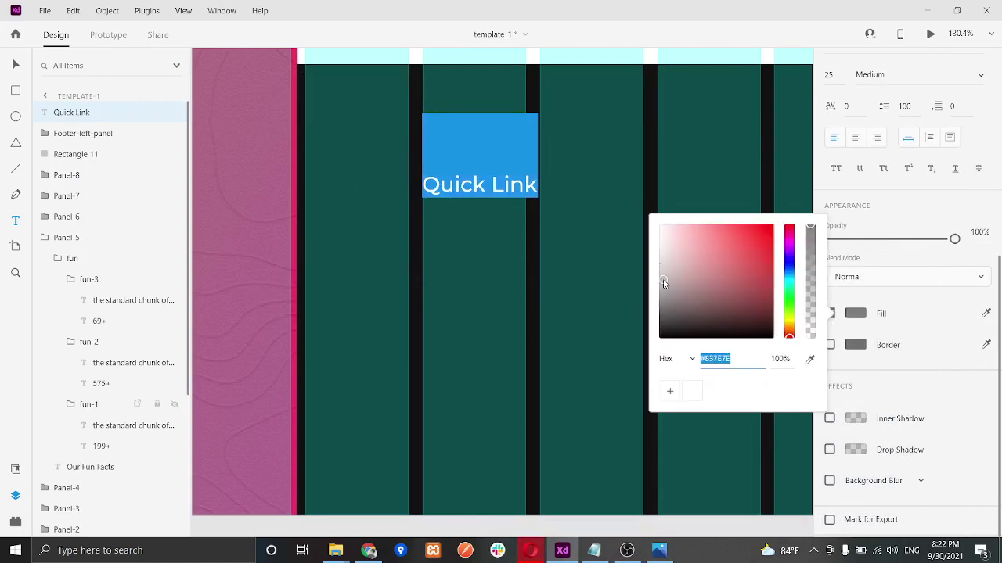
pyautogui.press('Escape')
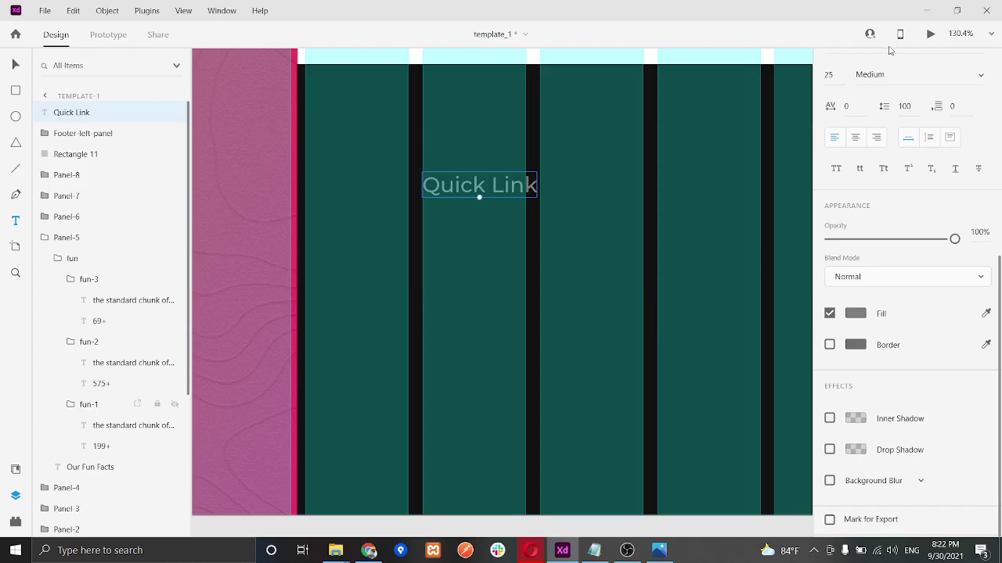
# Step: Preview the template down to the footer and check how the grey "Quick Link" heading reads on the dark background
pyautogui.click(930, 35)
pyautogui.click(952, 32)
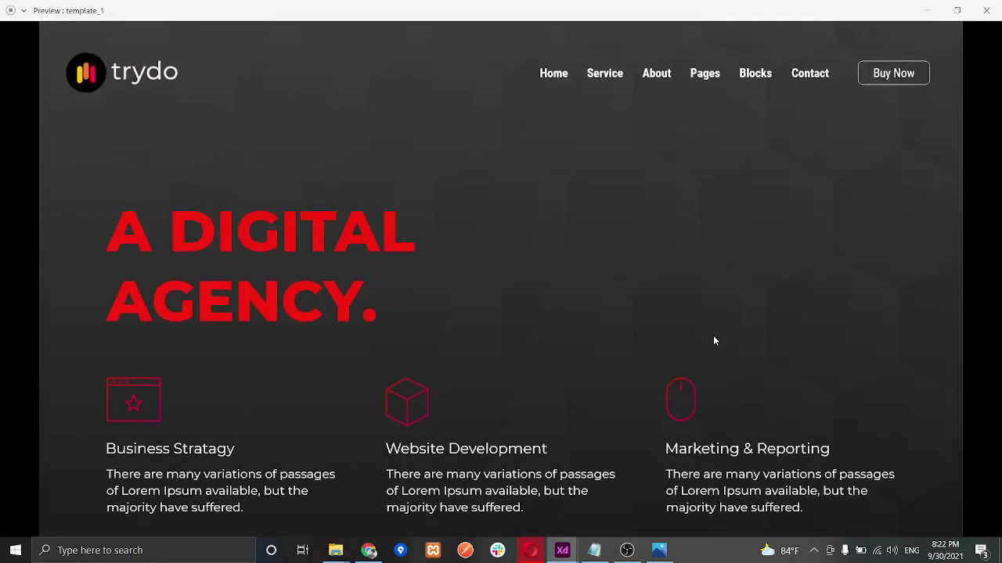
pyautogui.scroll(-20, 716, 340)
pyautogui.scroll(-1, 718, 346)
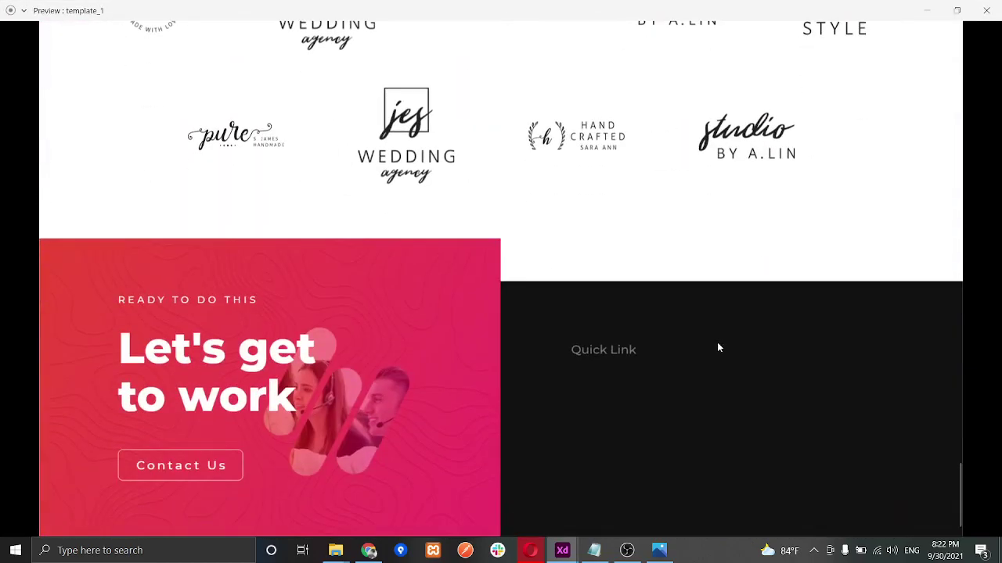
pyautogui.click(986, 10)
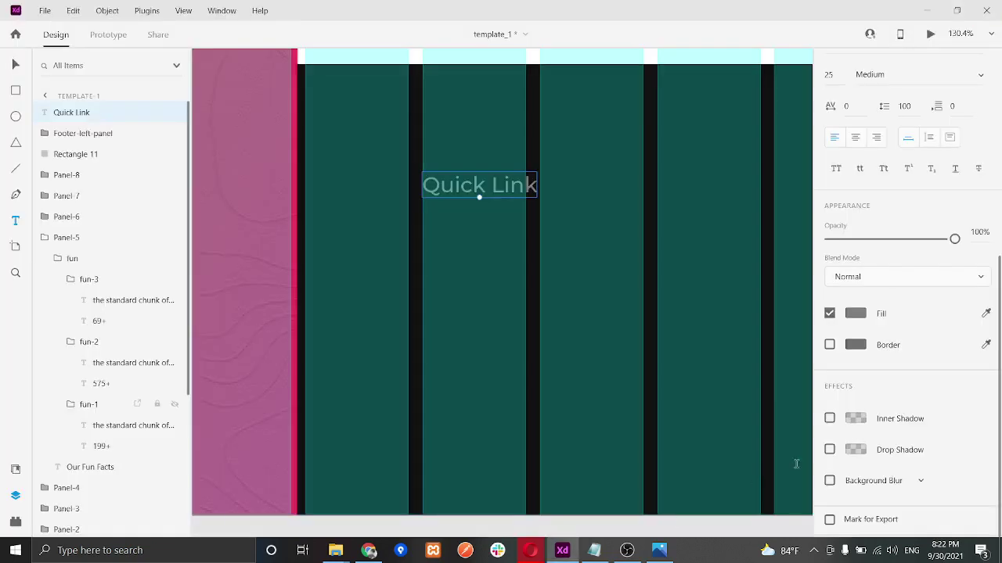
# Step: Change the "Quick Link" heading's fill to a lighter grey
pyautogui.click(856, 315)
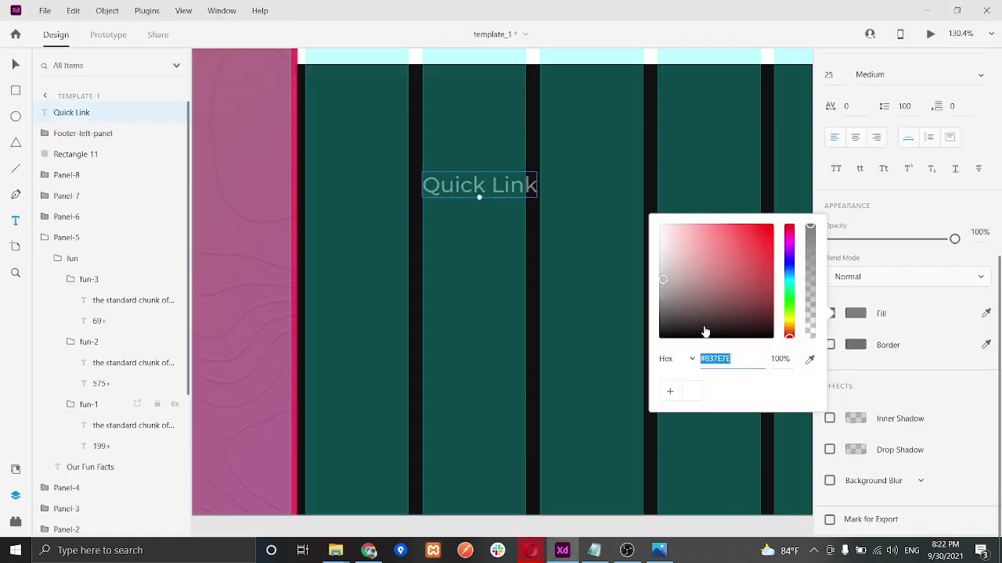
pyautogui.click(661, 266)
pyautogui.click(794, 97)
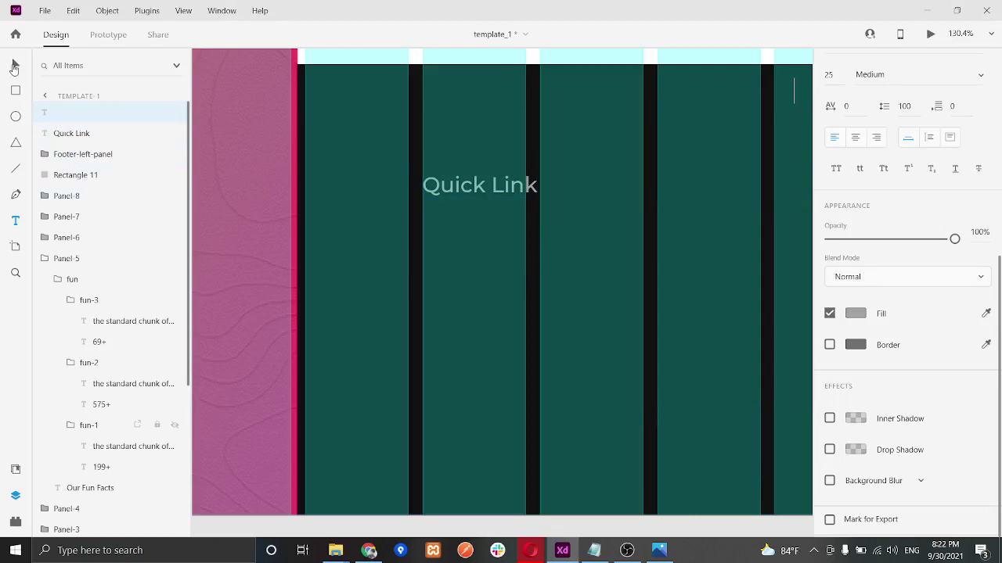
pyautogui.click(59, 130)
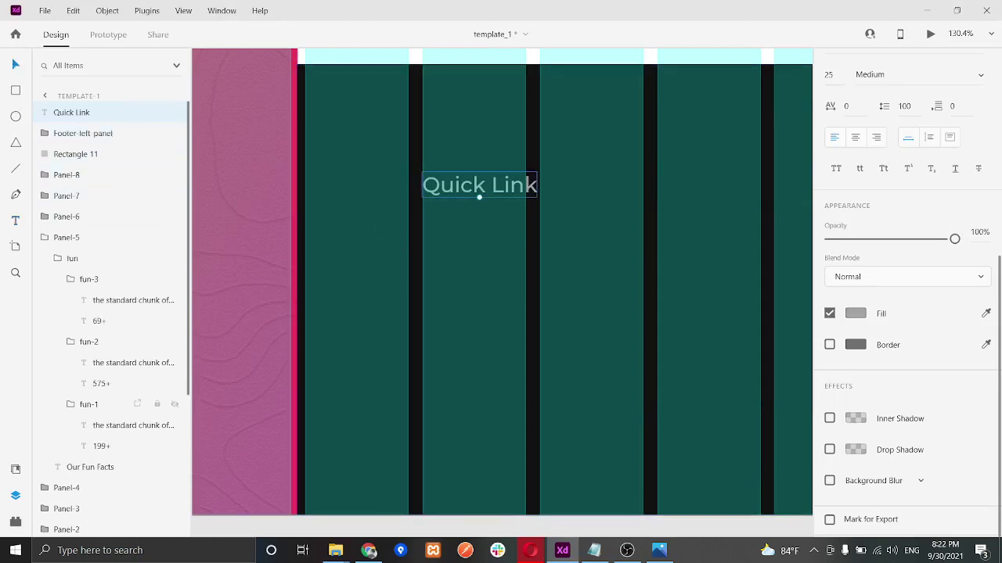
# Step: Check the link list in the reference image and add the text "Work" below the "Quick Link" heading, aligned to its starting edge
pyautogui.click(660, 550)
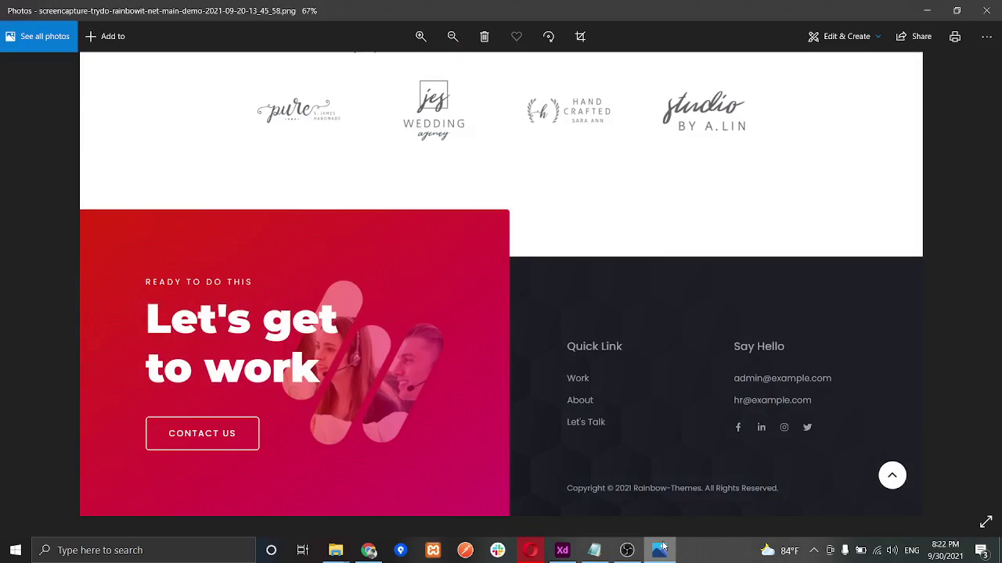
pyautogui.click(659, 550)
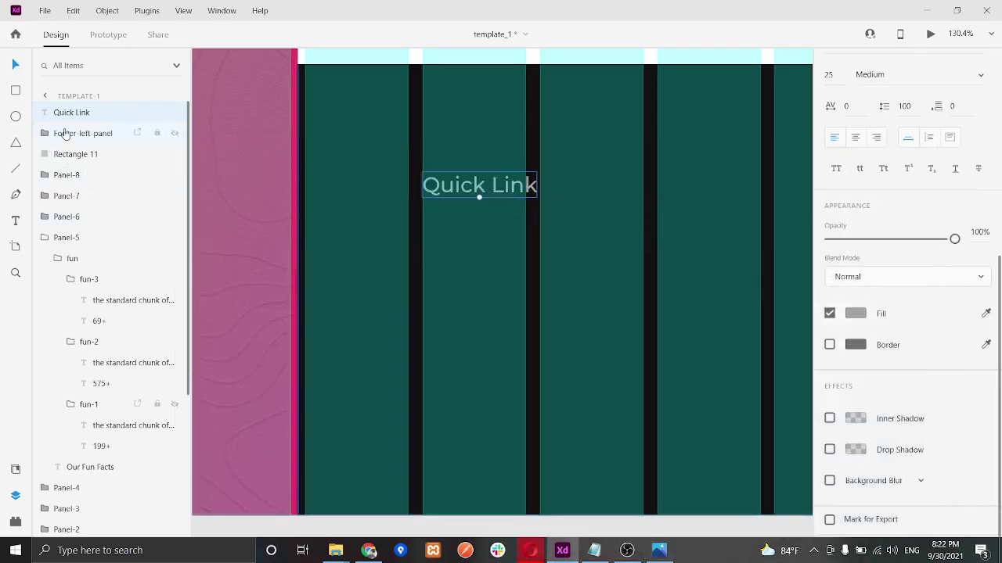
pyautogui.click(18, 220)
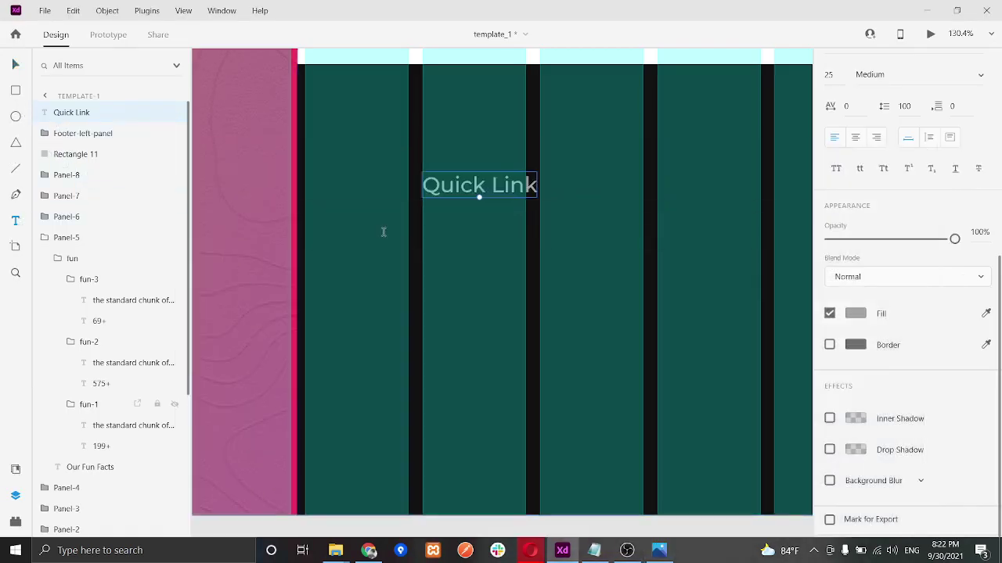
pyautogui.click(422, 250)
pyautogui.write('Work')
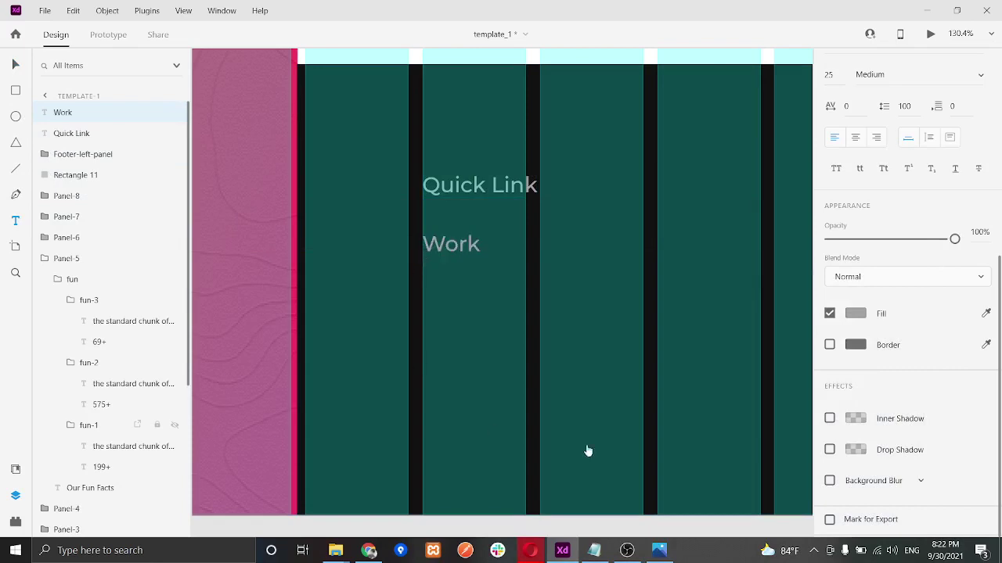
# Step: Set the font size of the "Work" footer text to 20
pyautogui.click(659, 551)
pyautogui.click(659, 552)
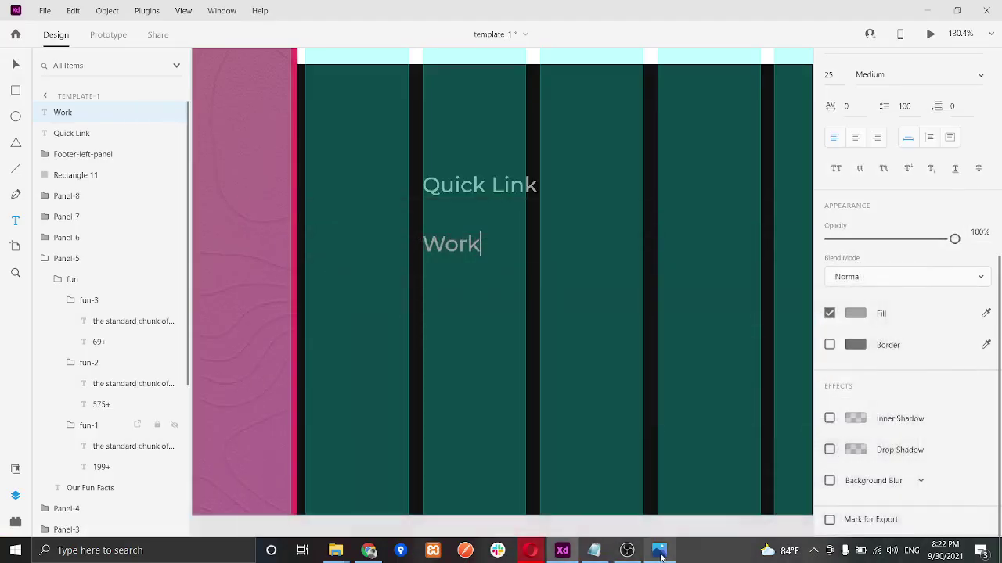
pyautogui.hotkey('ctrl', 'a')
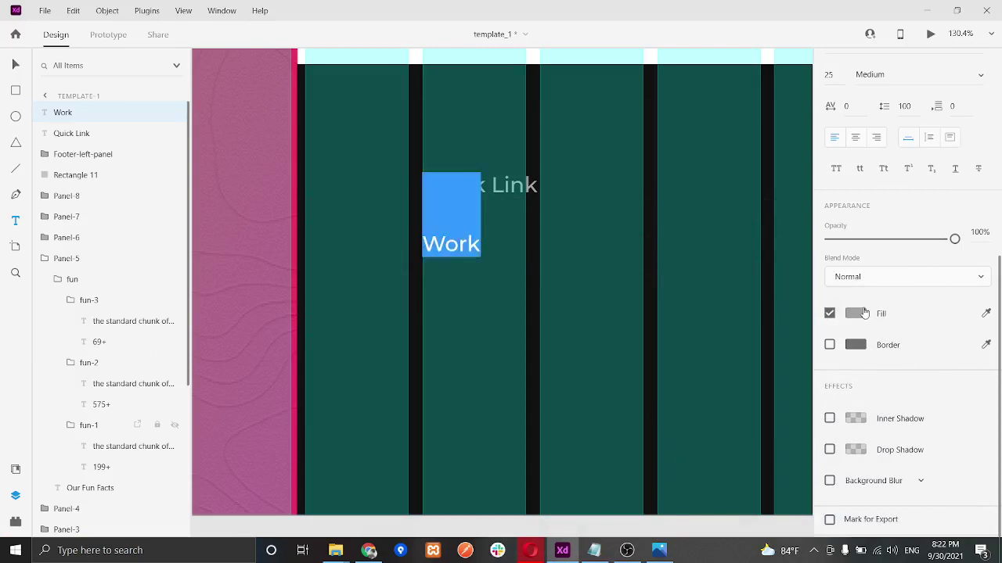
pyautogui.click(827, 75)
pyautogui.write('20')
pyautogui.press('Return')
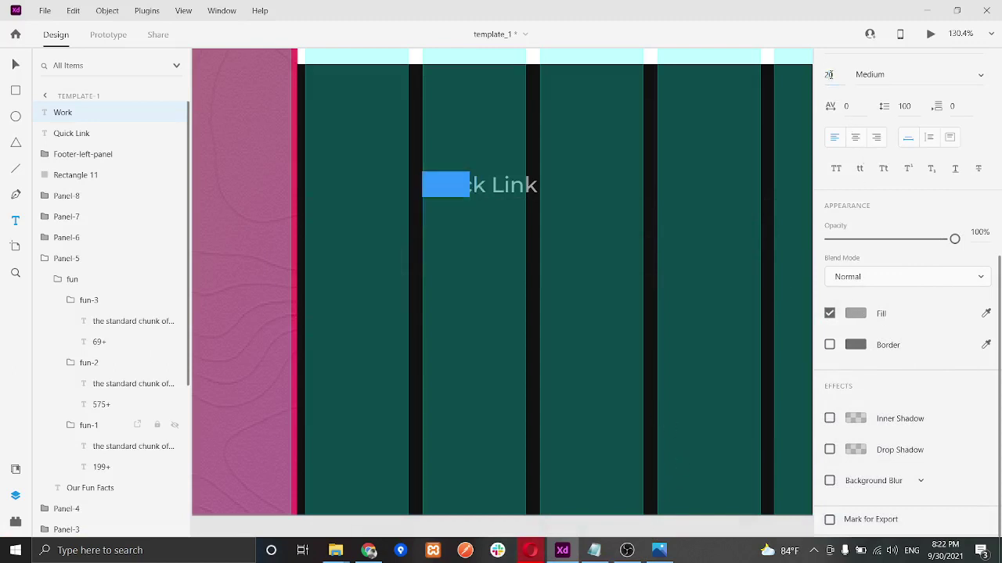
pyautogui.click(15, 62)
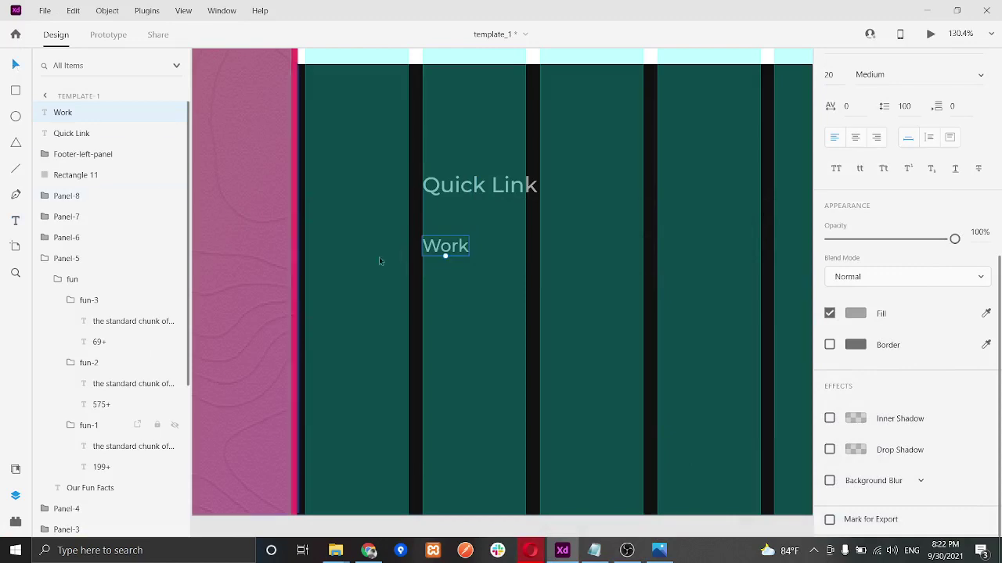
# Step: Duplicate the "Work" text directly below itself and change the copy's text to "About"
pyautogui.moveTo(445, 253); pyautogui.dragTo(448, 305)
pyautogui.doubleClick(452, 296)
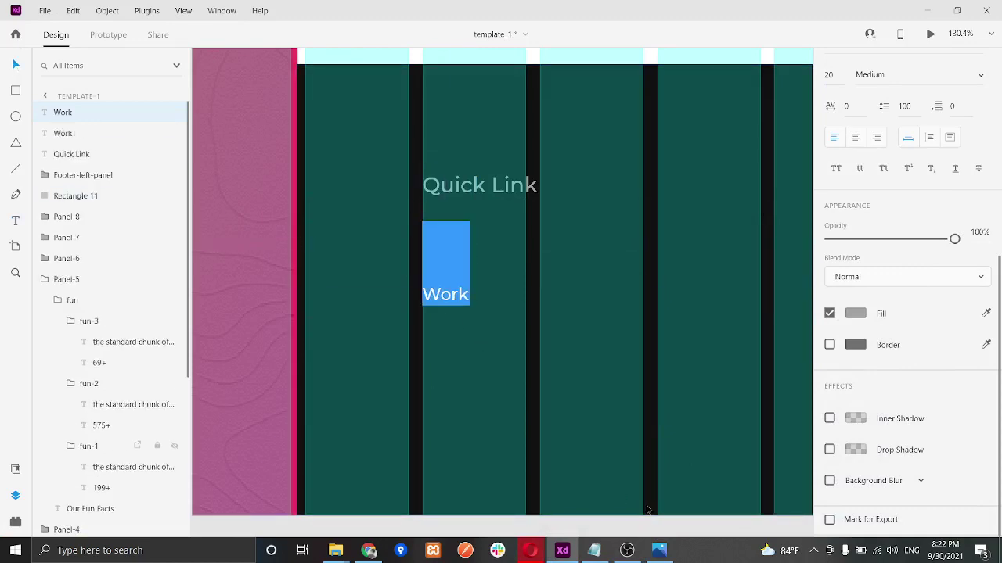
pyautogui.click(658, 550)
pyautogui.click(659, 550)
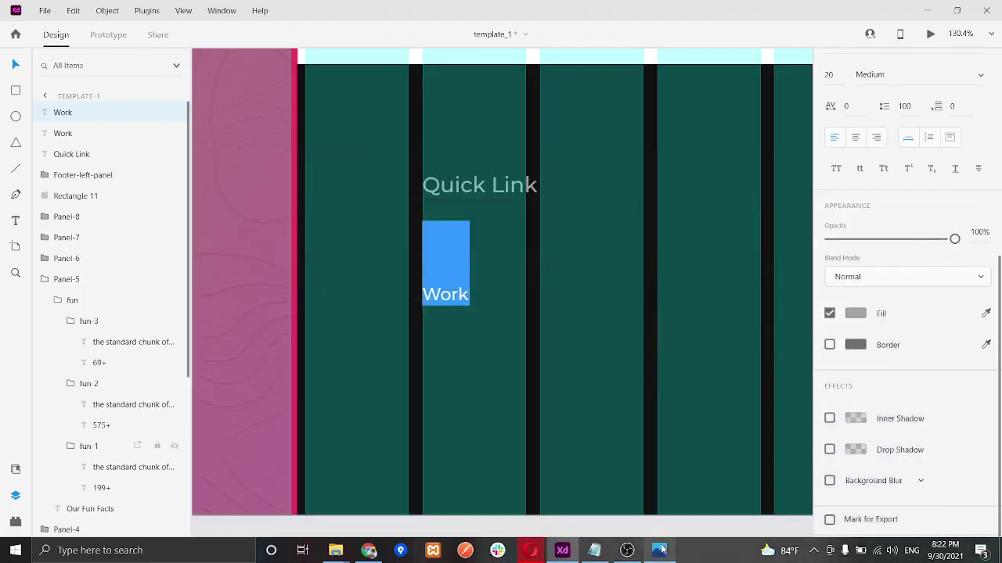
pyautogui.write('About')
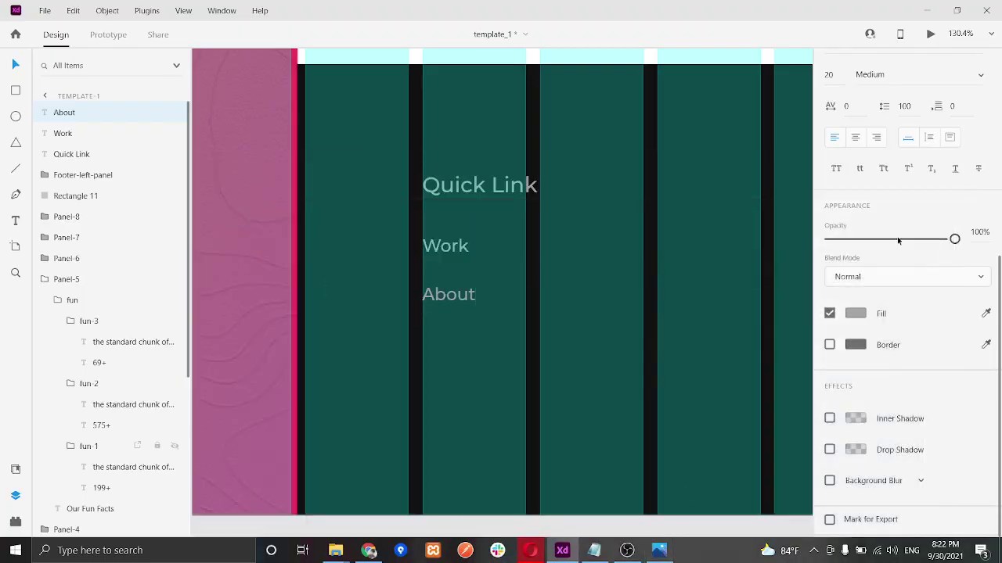
# Step: Set the line spacing of the "About" and "Work" texts to 40
pyautogui.doubleClick(448, 299)
pyautogui.click(904, 106)
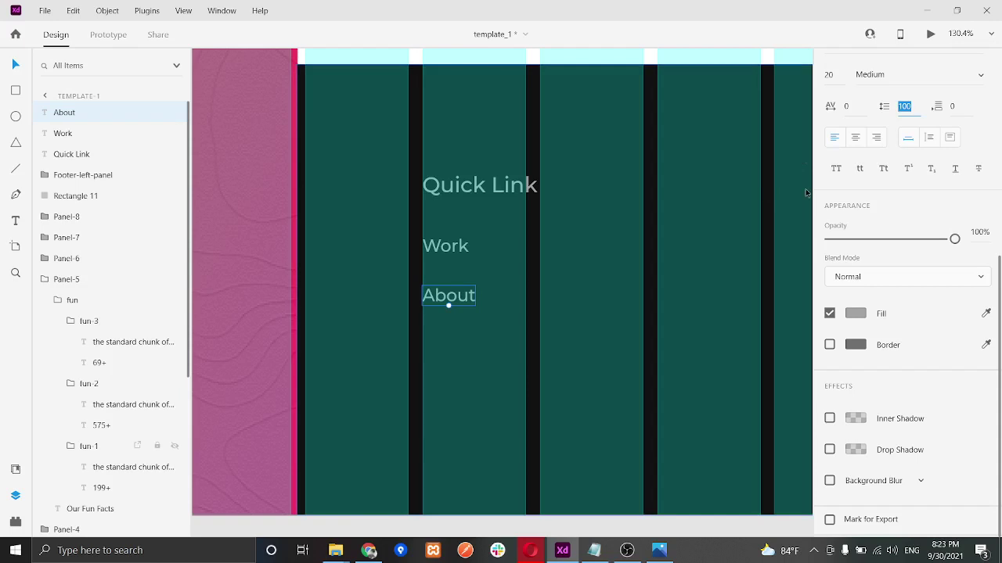
pyautogui.write('40')
pyautogui.press('Return')
pyautogui.doubleClick(444, 250)
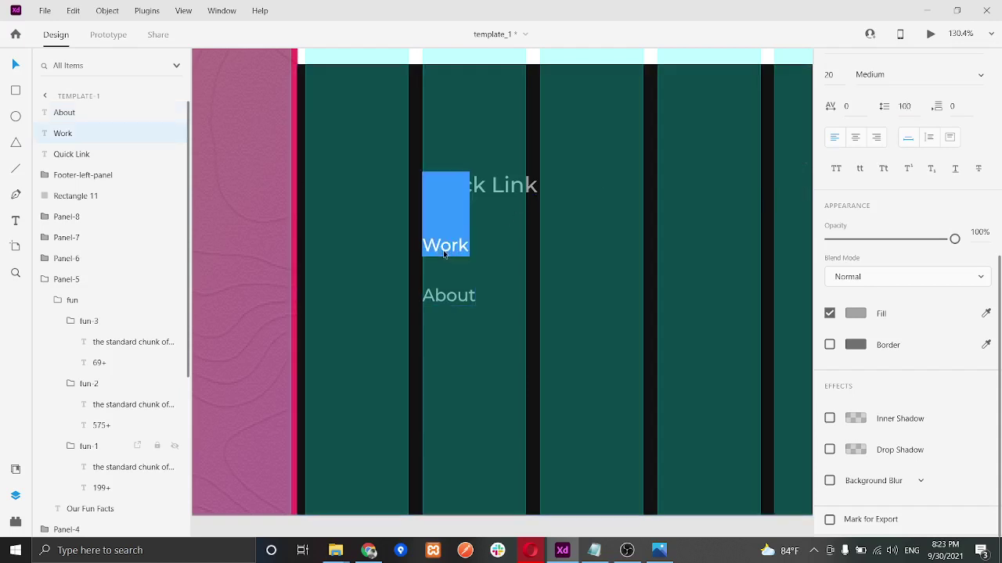
pyautogui.click(910, 106)
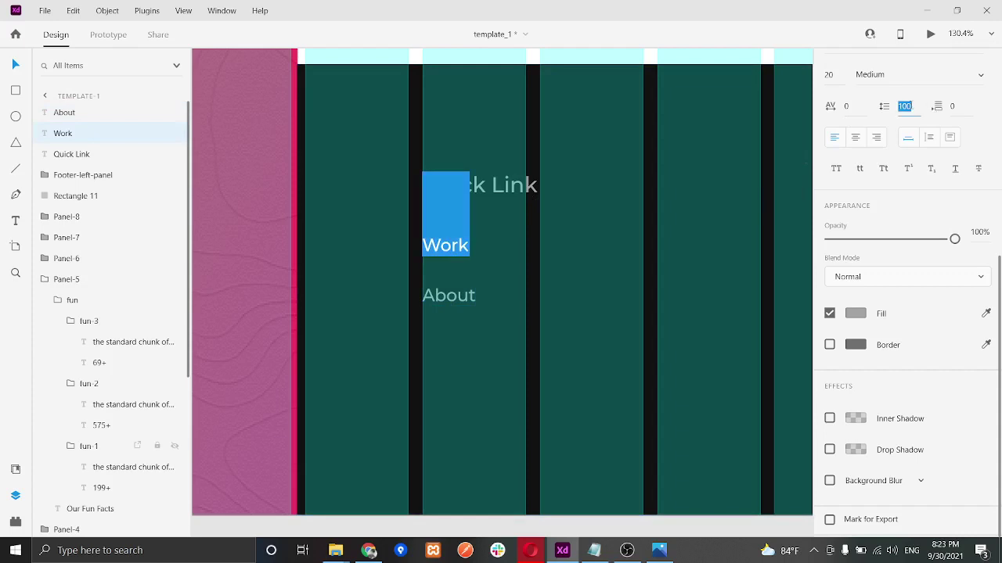
pyautogui.write('40')
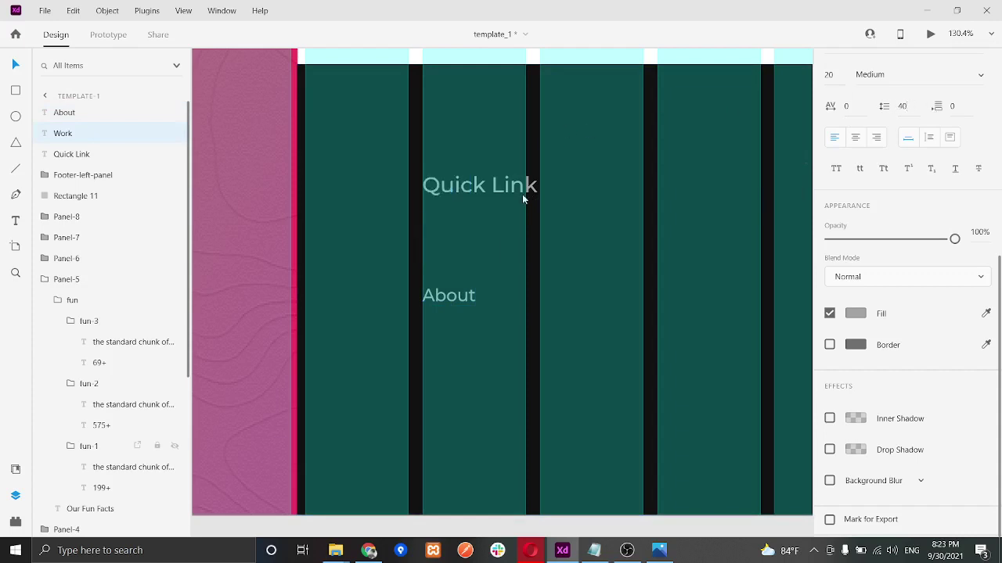
# Step: Set the line spacing of the "Quick Link" heading to 40
pyautogui.doubleClick(523, 195)
pyautogui.doubleClick(523, 196)
pyautogui.tripleClick(522, 197)
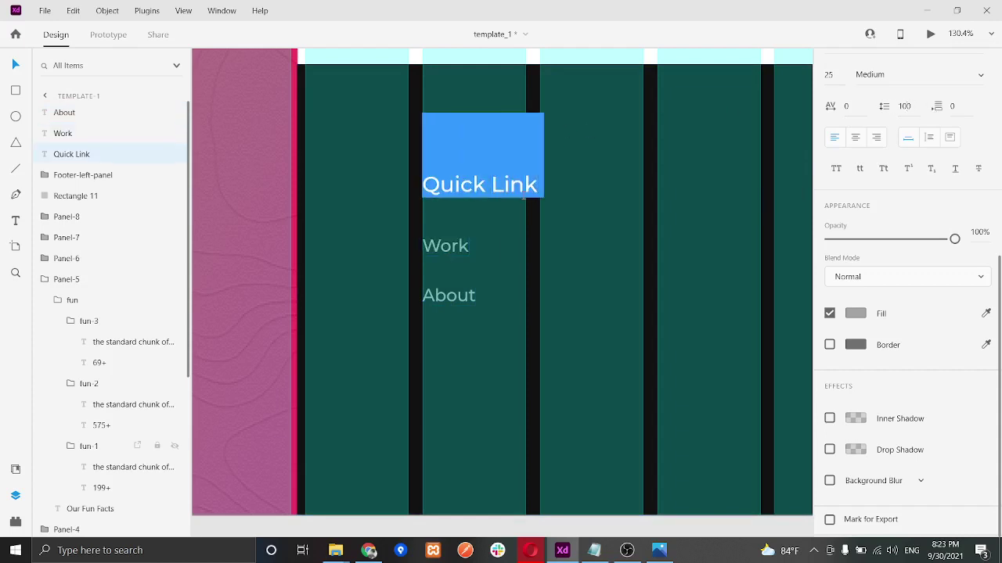
pyautogui.click(904, 105)
pyautogui.write('40')
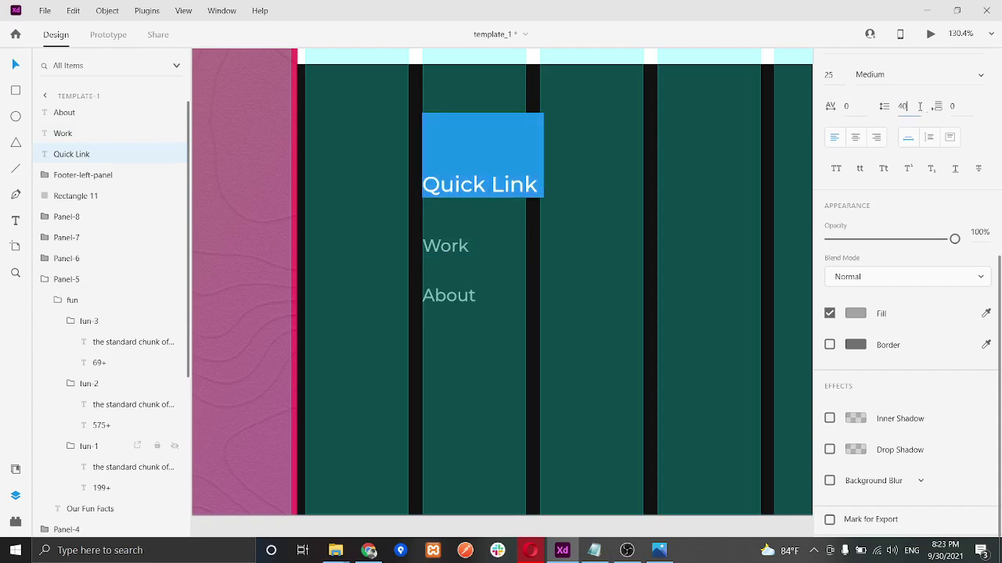
pyautogui.click(489, 225)
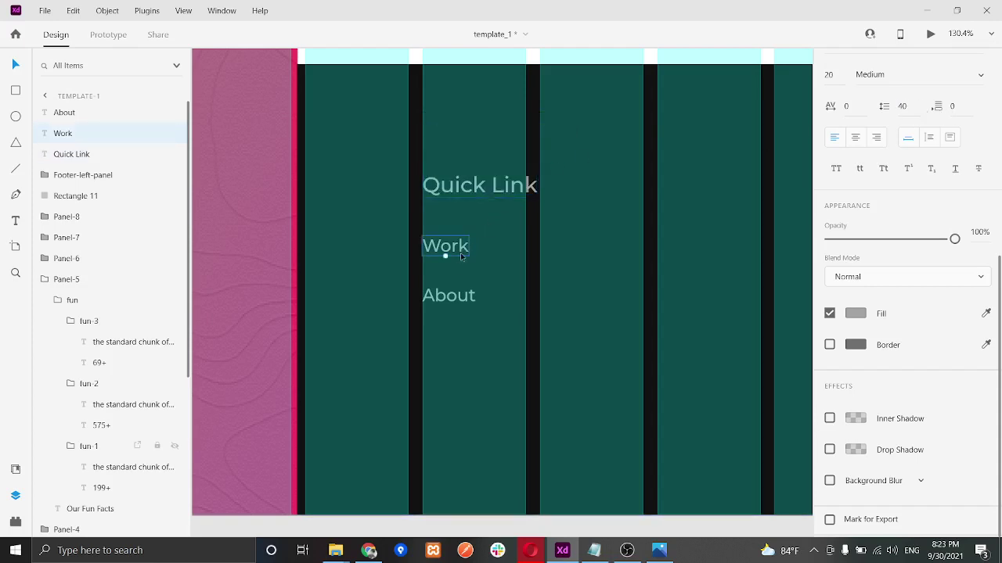
# Step: Duplicate the "About" text directly below itself and change the copy's text to "Let's Talk"
pyautogui.click(450, 304)
pyautogui.moveTo(457, 305); pyautogui.dragTo(452, 354)
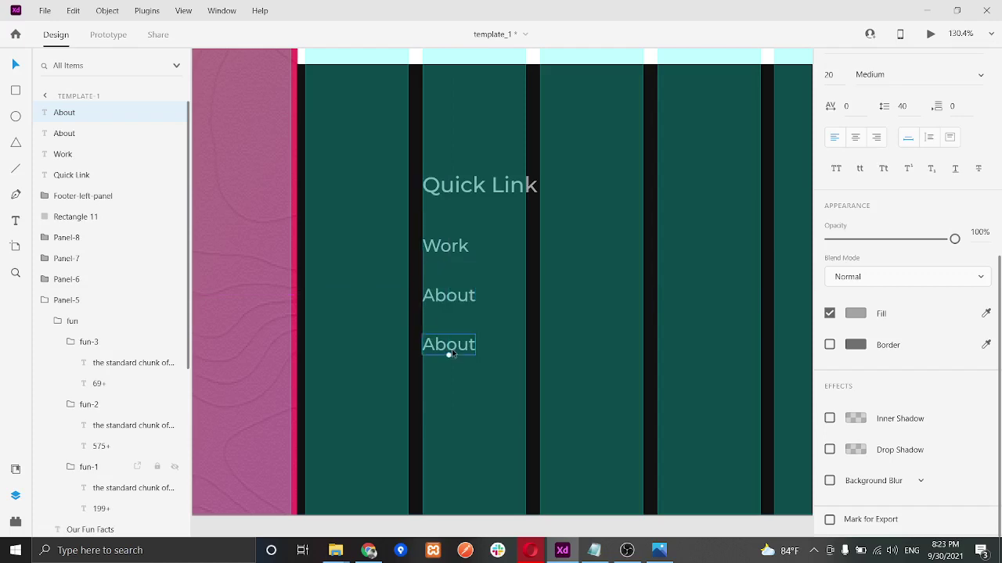
pyautogui.click(662, 550)
pyautogui.click(661, 550)
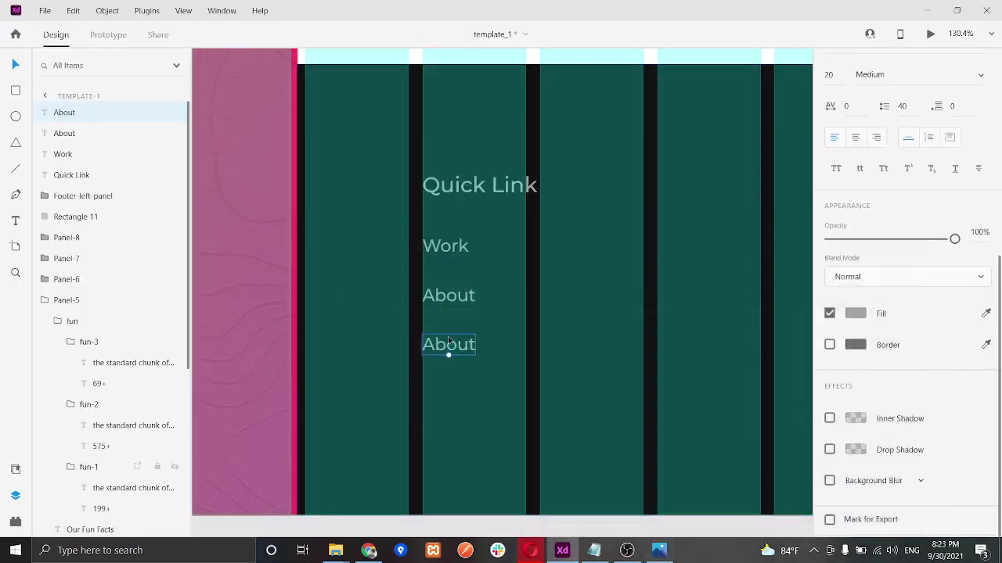
pyautogui.doubleClick(449, 343)
pyautogui.write('Let')
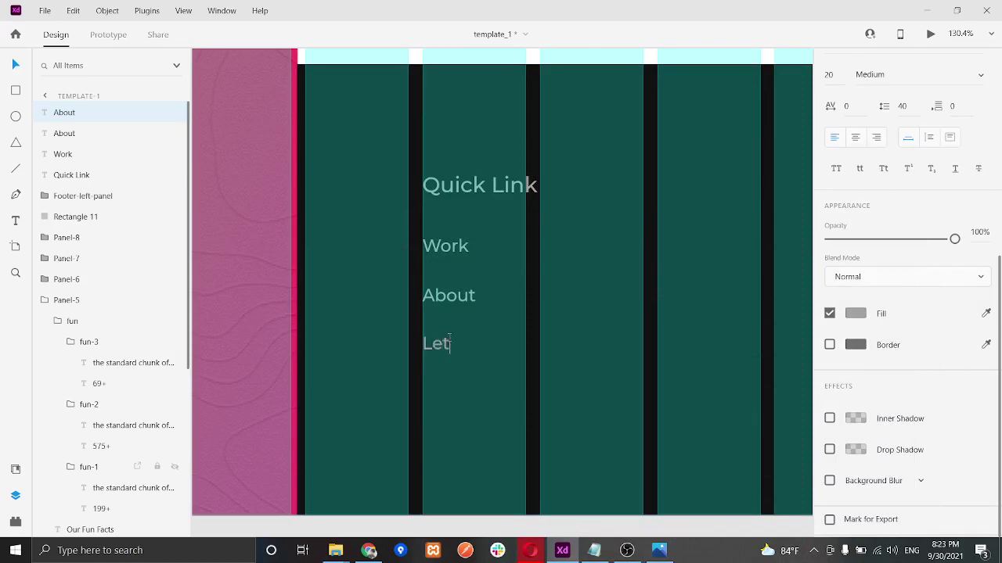
pyautogui.write("'s Talk")
pyautogui.press('Escape')
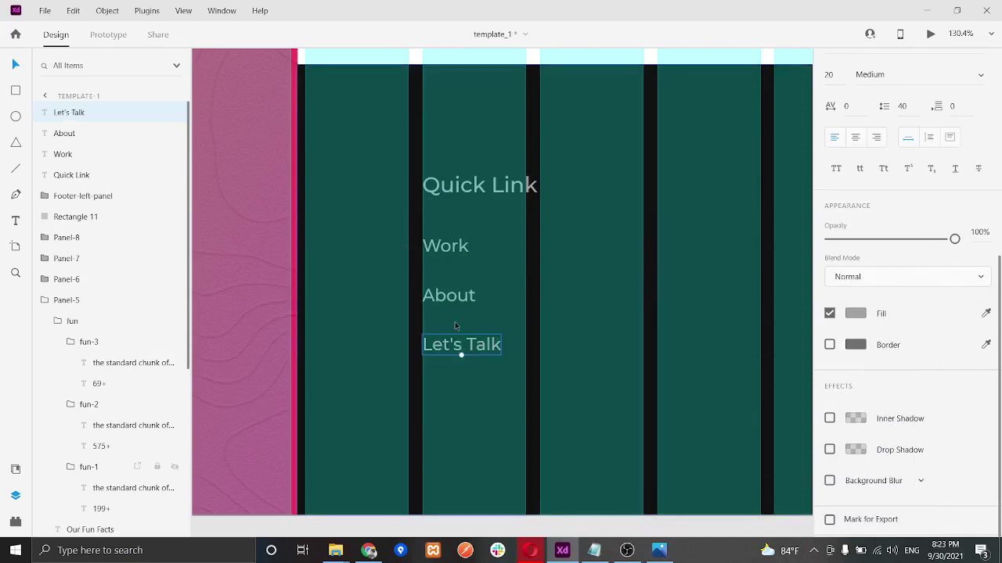
# Step: Move "About" up to about 25 px below "Work", and "Let's Talk" up to match that gap
pyautogui.moveTo(461, 300); pyautogui.dragTo(462, 291)
pyautogui.doubleClick(462, 291)
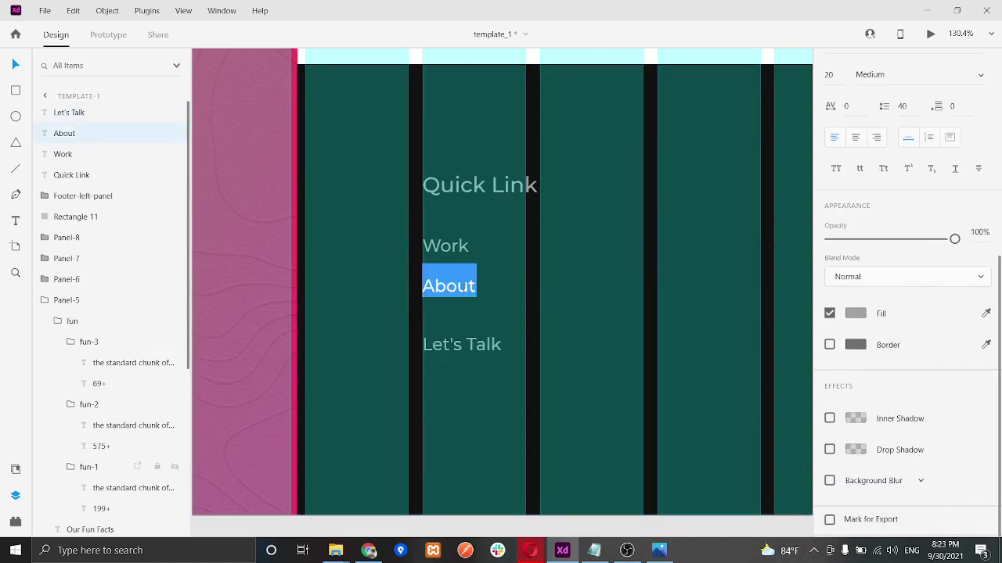
pyautogui.press('Right')
pyautogui.press('Escape')
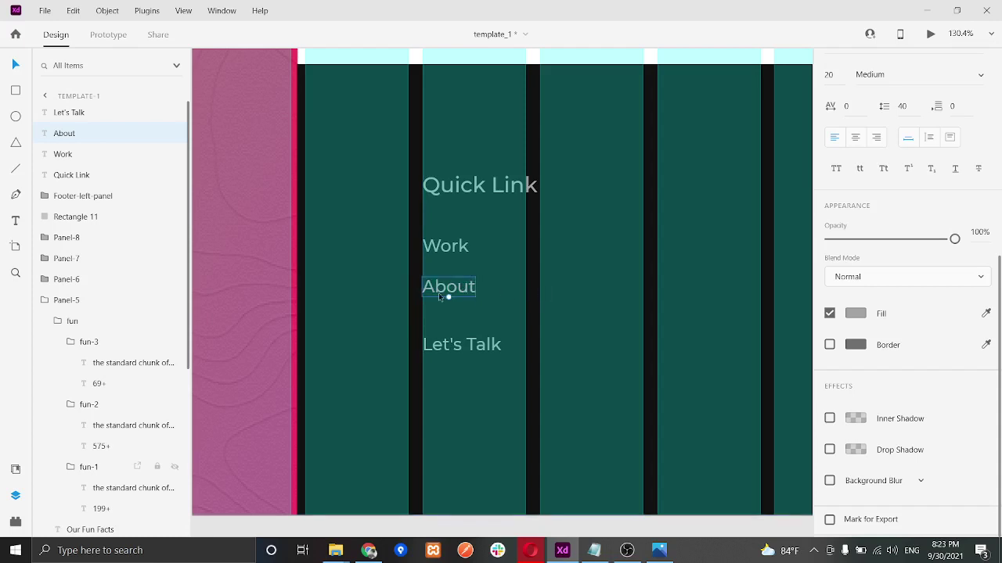
pyautogui.moveTo(438, 293); pyautogui.dragTo(439, 293)
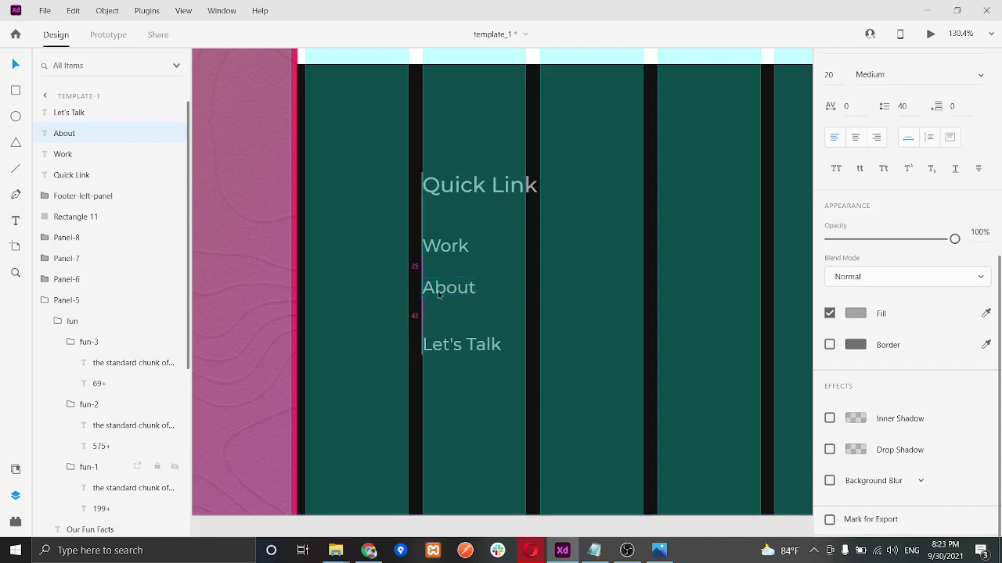
pyautogui.click(456, 353)
pyautogui.moveTo(474, 349); pyautogui.dragTo(473, 331)
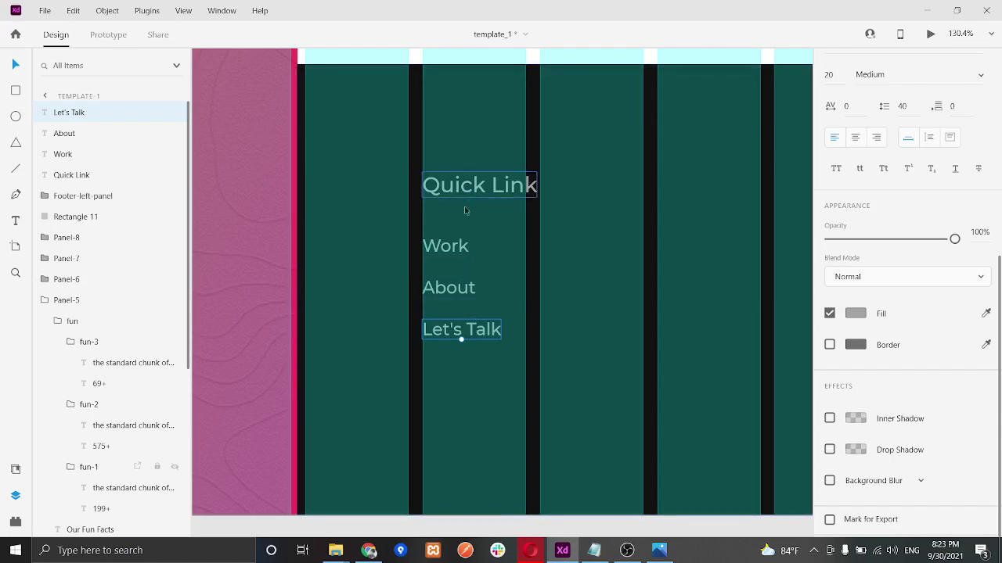
# Step: Check the reference footer and move "Work", "About" and "Let's Talk" down together to about 60 px below the "Quick Link" heading
pyautogui.click(659, 550)
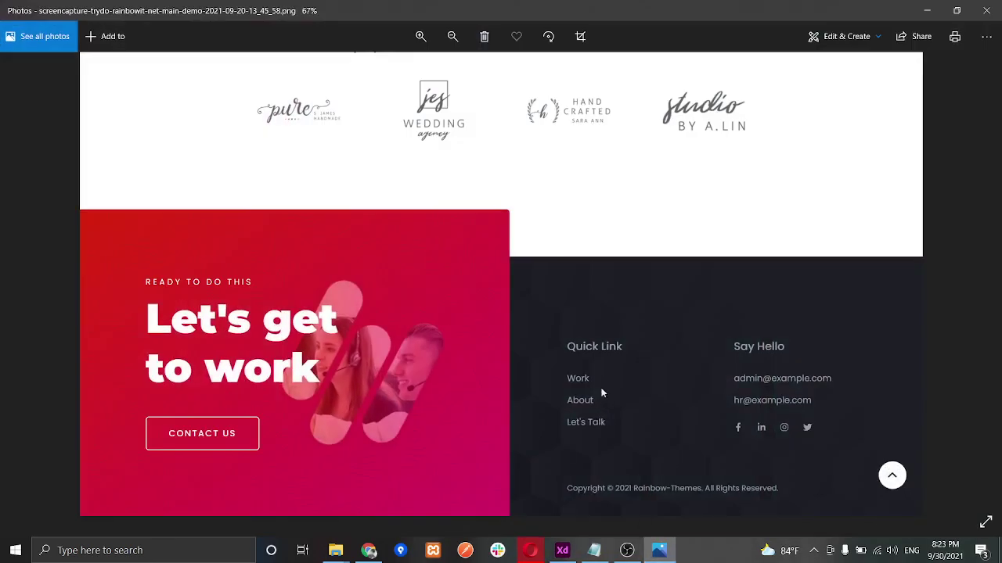
pyautogui.click(661, 544)
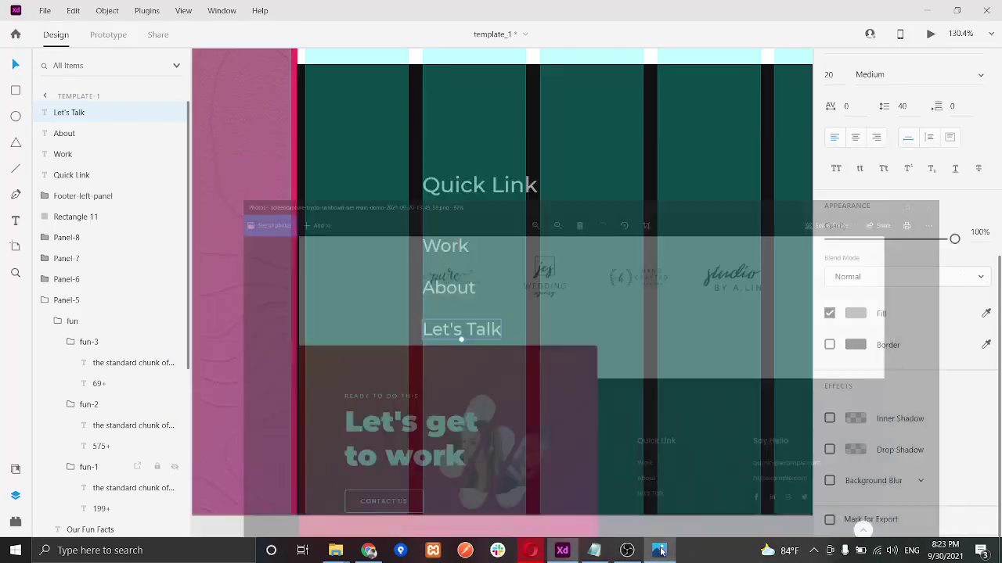
pyautogui.hotkey('ctrl', 'z')
pyautogui.click(458, 291)
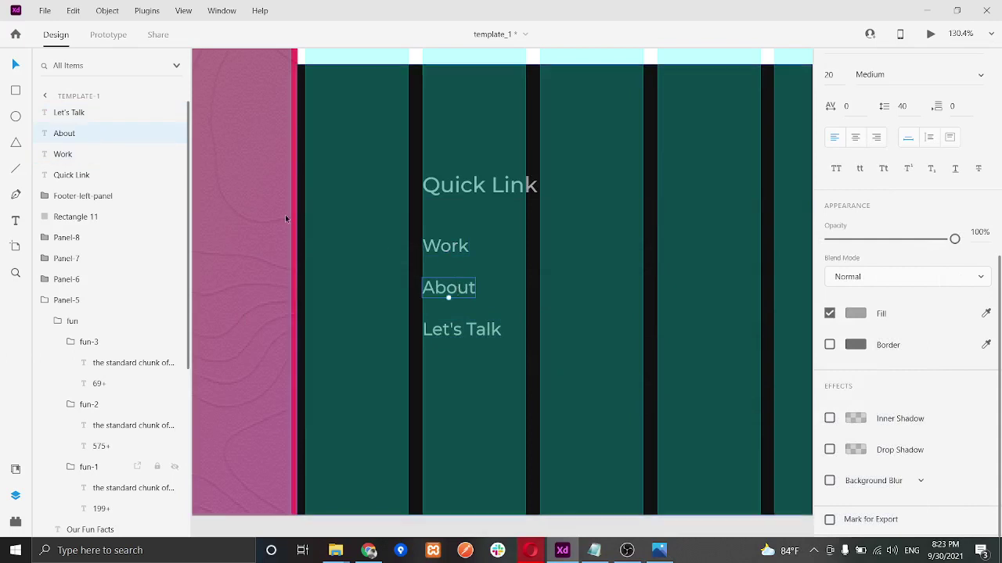
pyautogui.moveTo(287, 217); pyautogui.dragTo(459, 335)
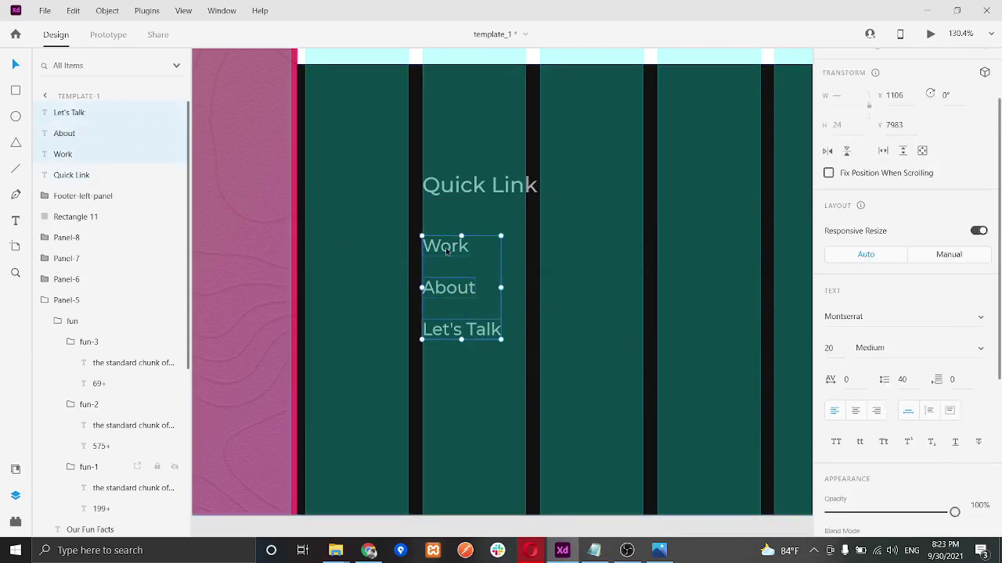
pyautogui.moveTo(449, 252); pyautogui.dragTo(448, 262)
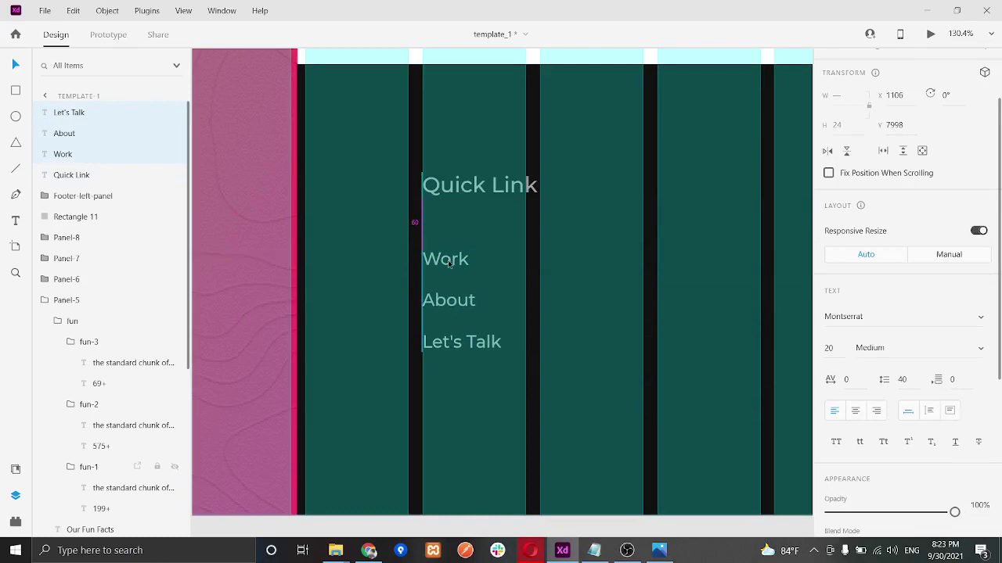
pyautogui.click(554, 248)
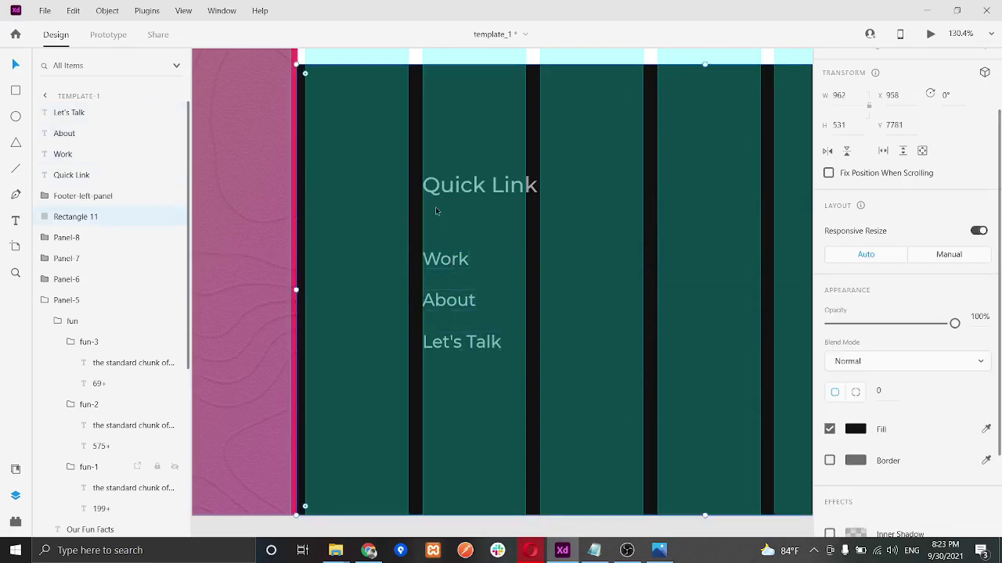
# Step: Group the "Quick Link" heading with its three link texts and name the group "Quick-links"
pyautogui.click(84, 174)
pyautogui.keyDown('shift'); pyautogui.click(78, 134); pyautogui.keyUp('shift')
pyautogui.keyDown('shift'); pyautogui.click(88, 117); pyautogui.keyUp('shift')
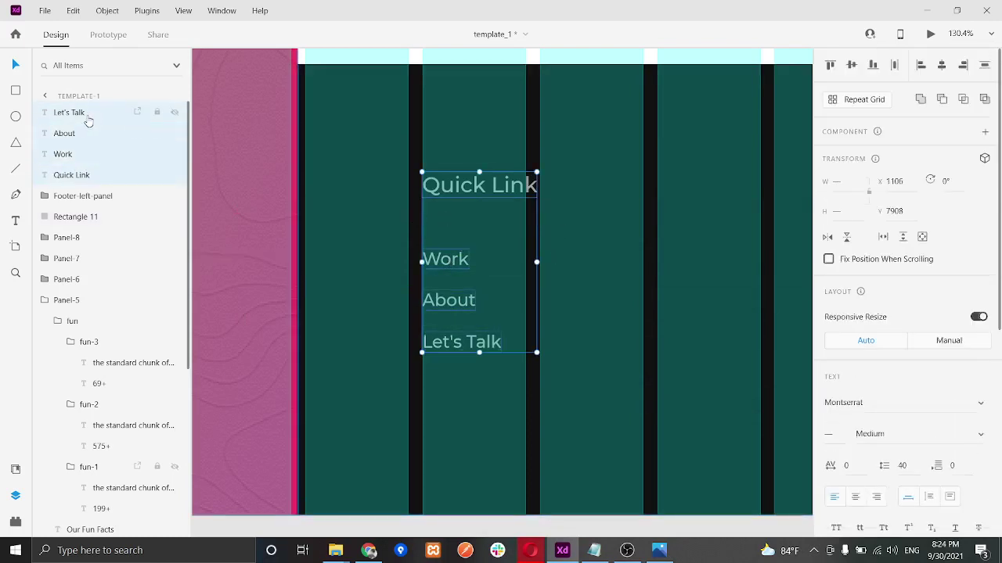
pyautogui.hotkey('ctrl', 'g')
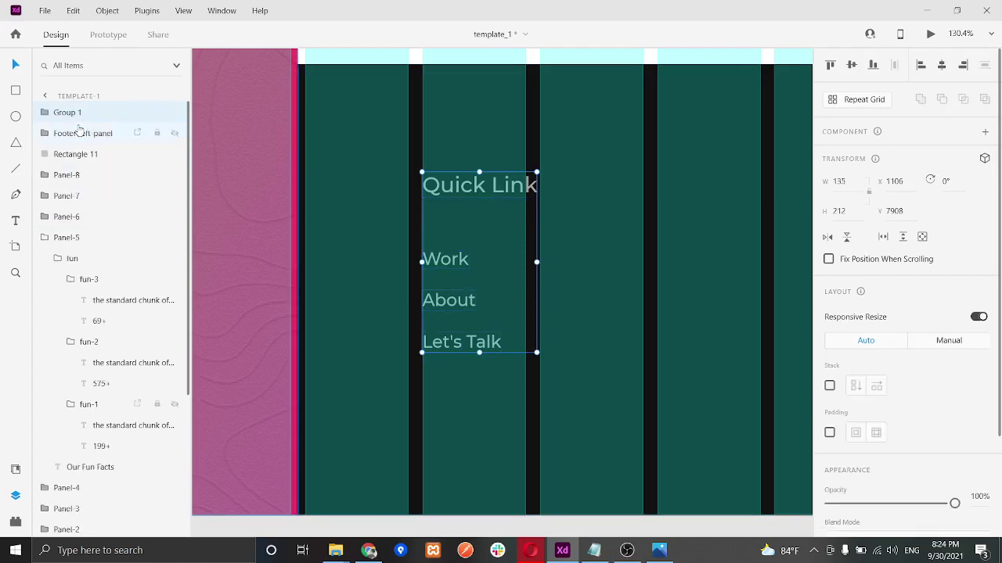
pyautogui.doubleClick(81, 114)
pyautogui.write('Q')
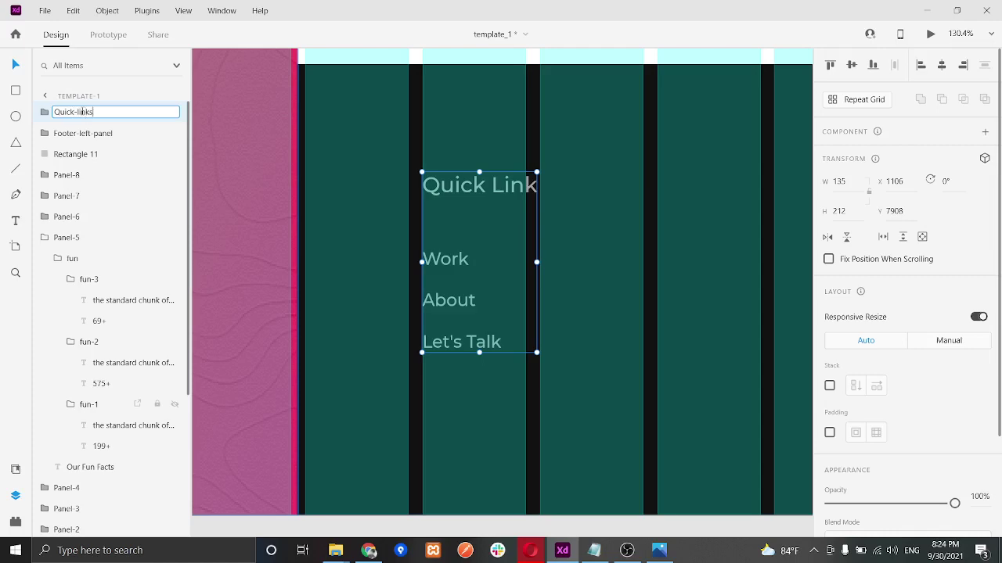
pyautogui.write('uick-links')
pyautogui.press('Return')
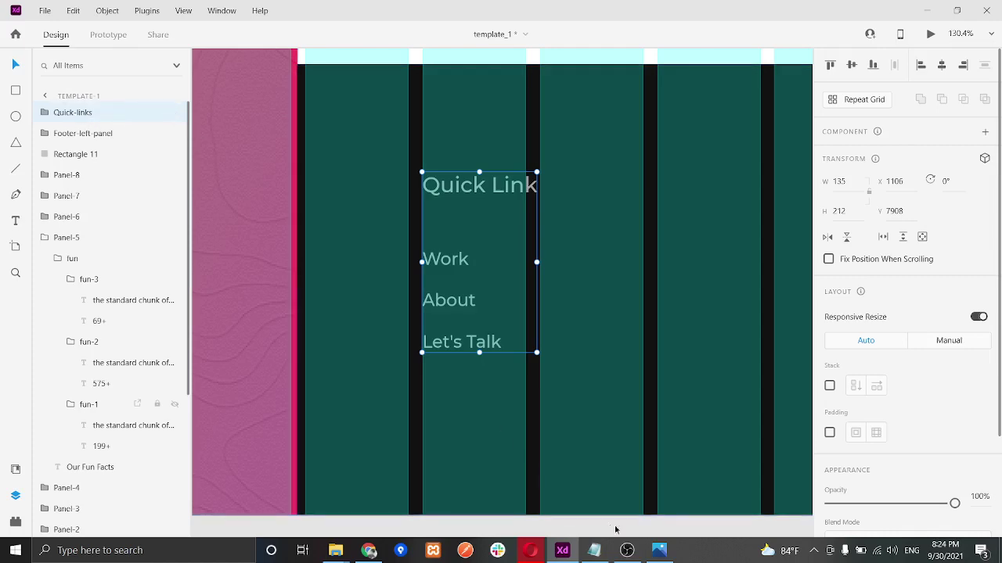
# Step: Compare the reference footer with the Quick Link column in a full-size preview of the page
pyautogui.click(659, 550)
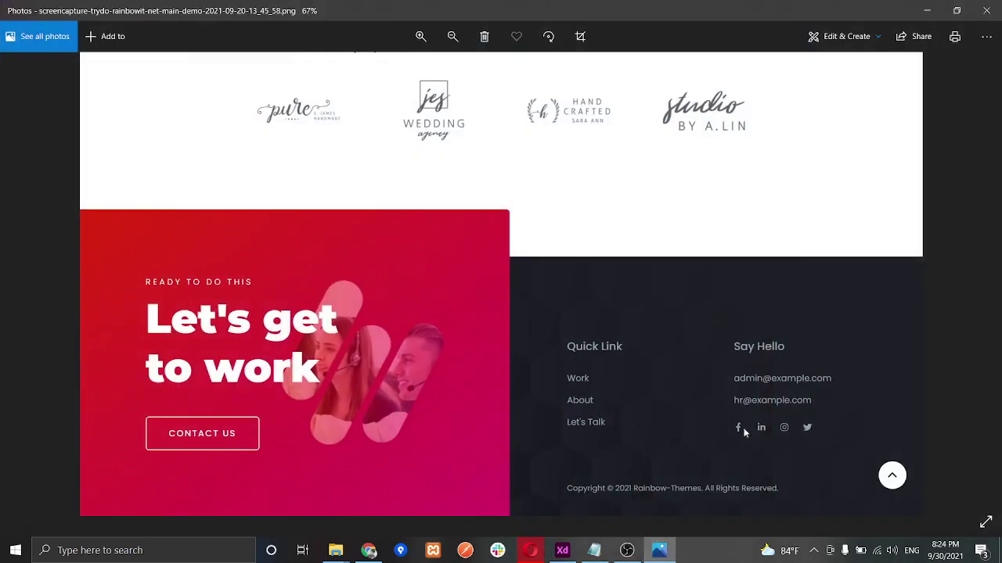
pyautogui.click(662, 550)
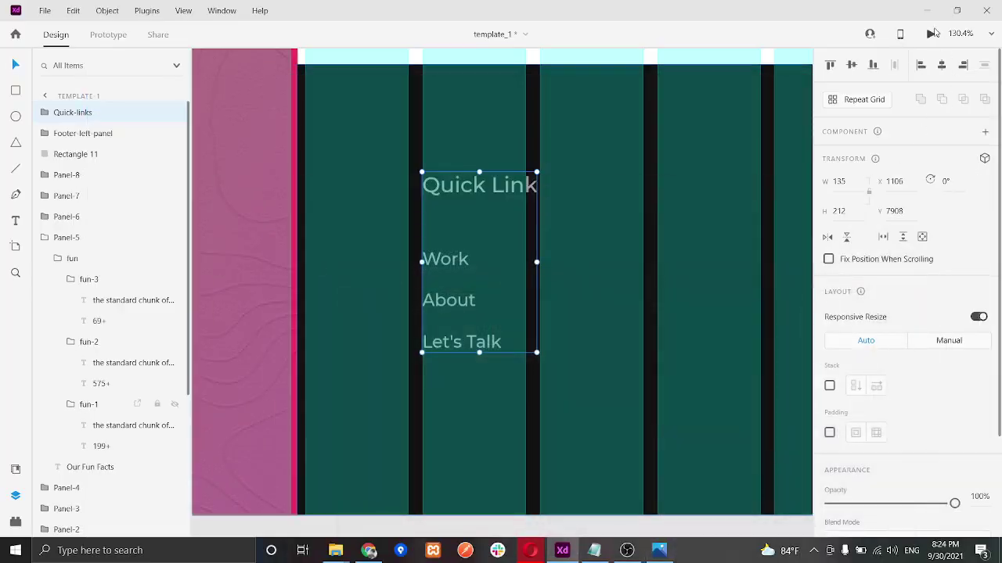
pyautogui.click(931, 33)
pyautogui.click(943, 36)
pyautogui.scroll(-5, 578, 154)
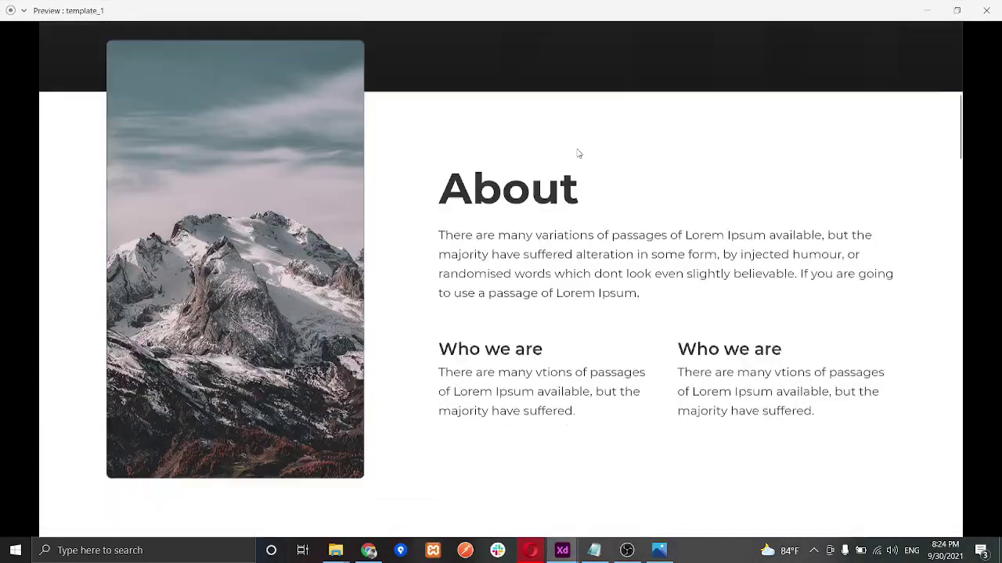
pyautogui.scroll(-20, 586, 160)
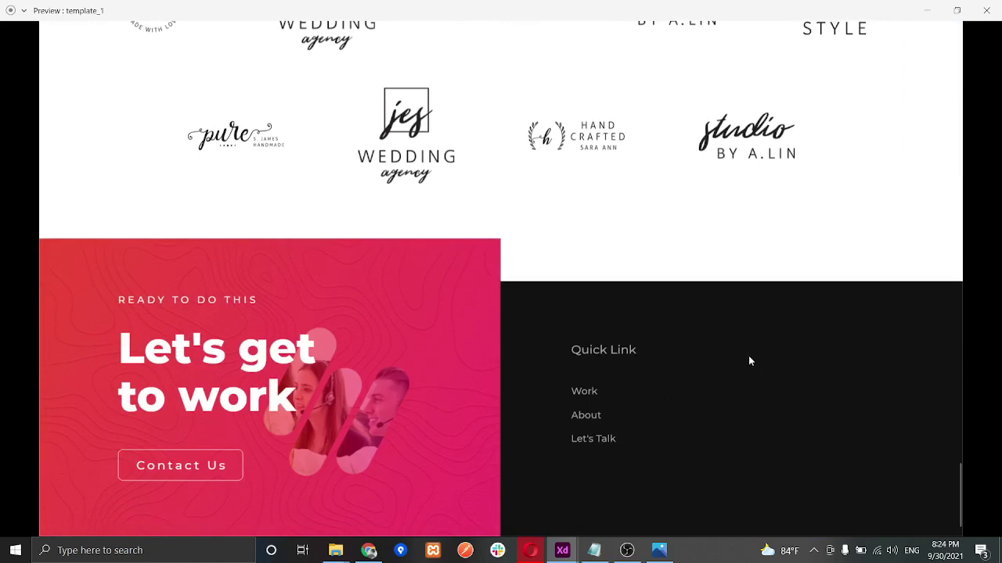
pyautogui.click(986, 10)
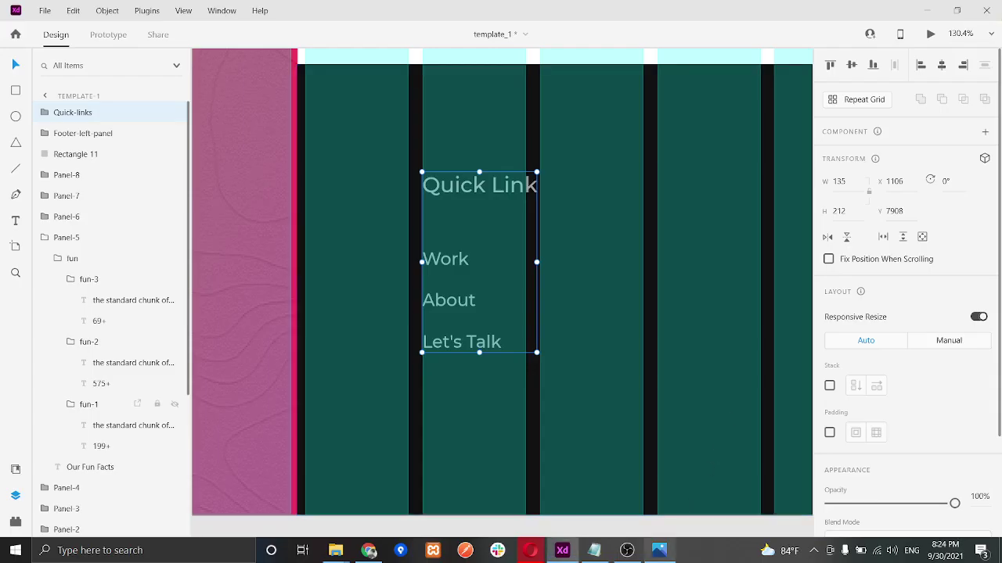
# Step: Duplicate the Quick-links group to the right of the original at X 1385, level with it at Y 7908
pyautogui.click(660, 550)
pyautogui.click(660, 551)
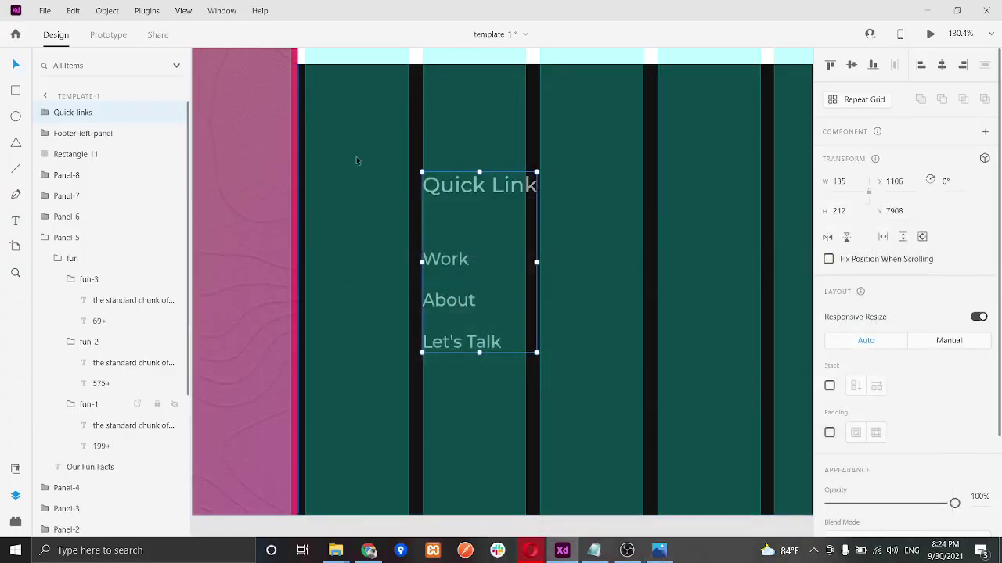
pyautogui.moveTo(478, 194); pyautogui.dragTo(740, 208)
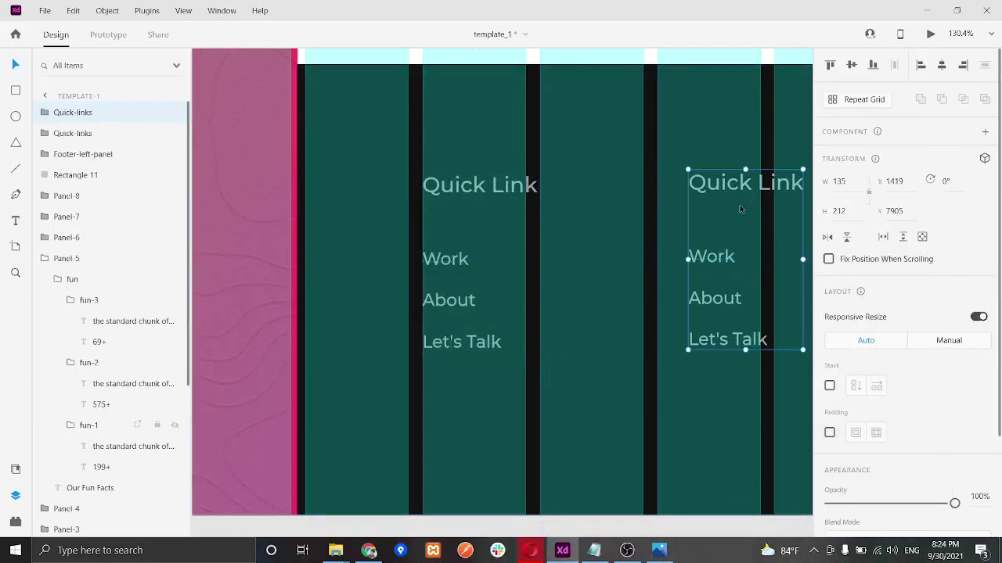
pyautogui.hscroll(5, 470, 262)
pyautogui.hscroll(-2, 329, 262)
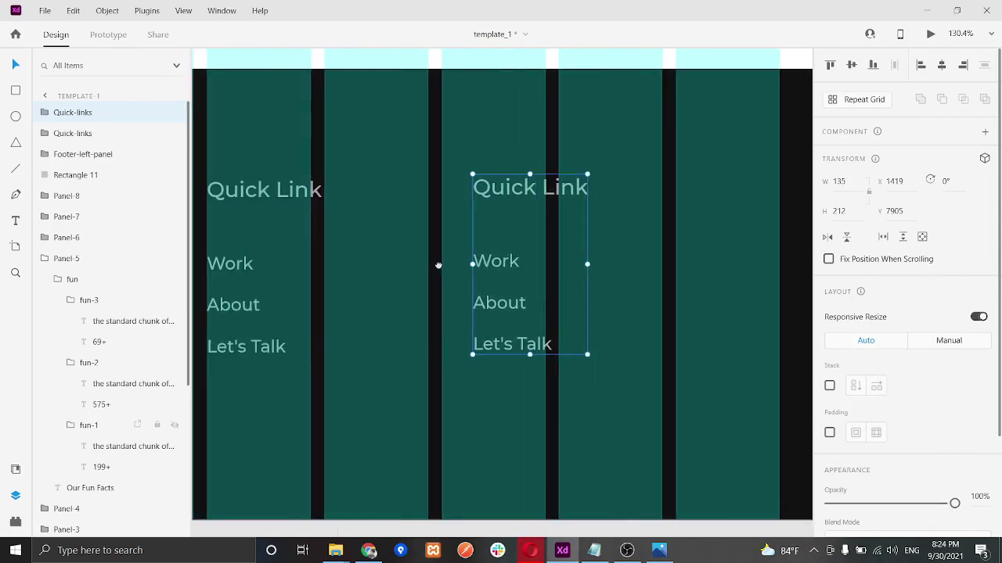
pyautogui.moveTo(547, 214); pyautogui.dragTo(567, 194)
pyautogui.moveTo(611, 198); pyautogui.dragTo(617, 200)
pyautogui.click(658, 550)
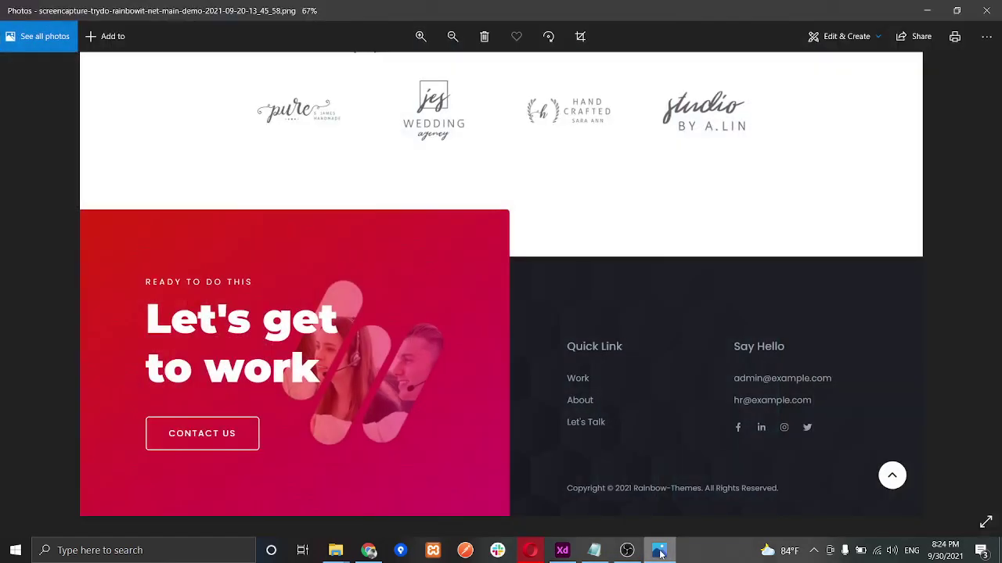
pyautogui.click(658, 550)
pyautogui.moveTo(609, 198); pyautogui.dragTo(492, 193)
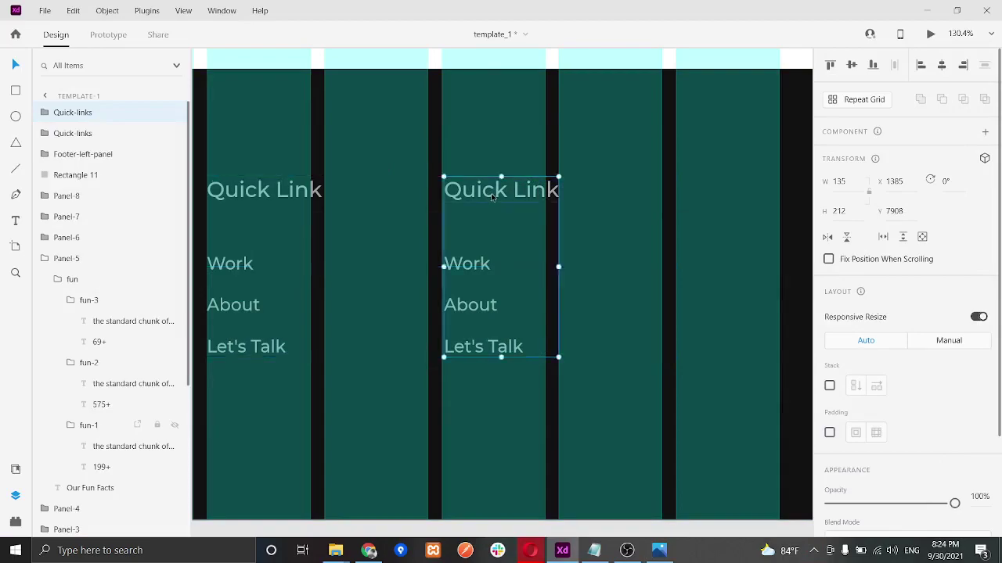
# Step: Change the heading of the duplicated column to "Say Hello", following the reference footer
pyautogui.click(659, 551)
pyautogui.click(659, 551)
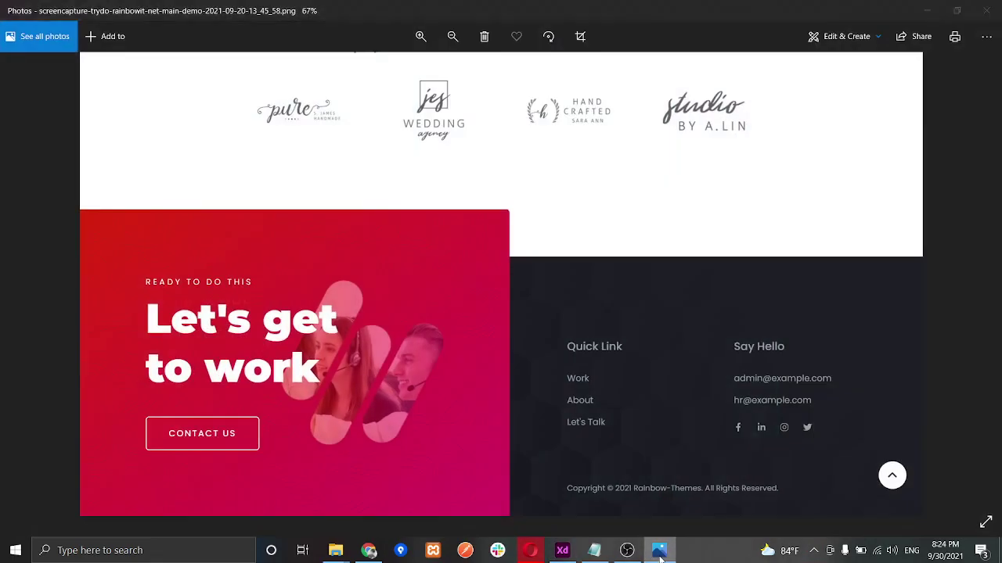
pyautogui.doubleClick(489, 189)
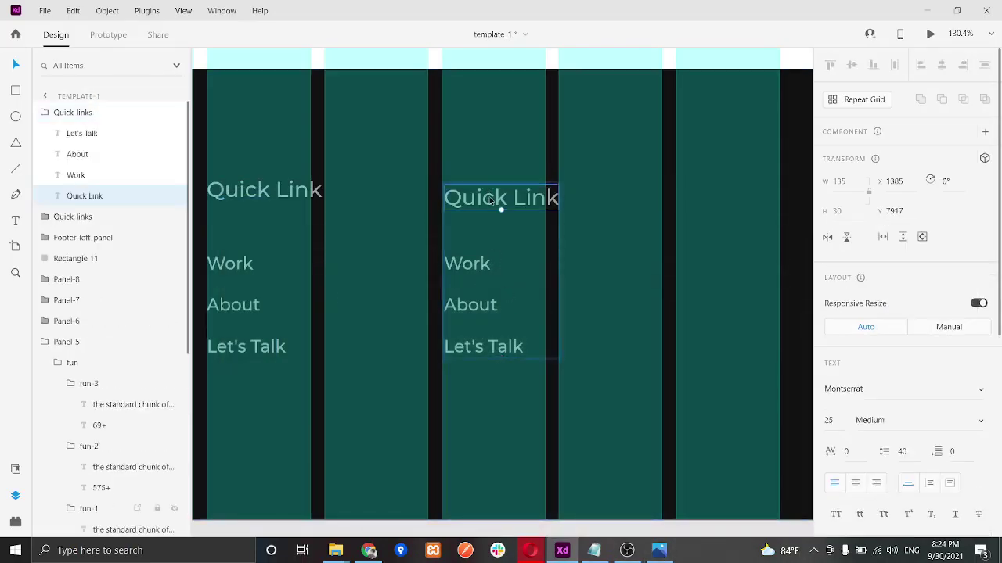
pyautogui.doubleClick(489, 192)
pyautogui.tripleClick(489, 188)
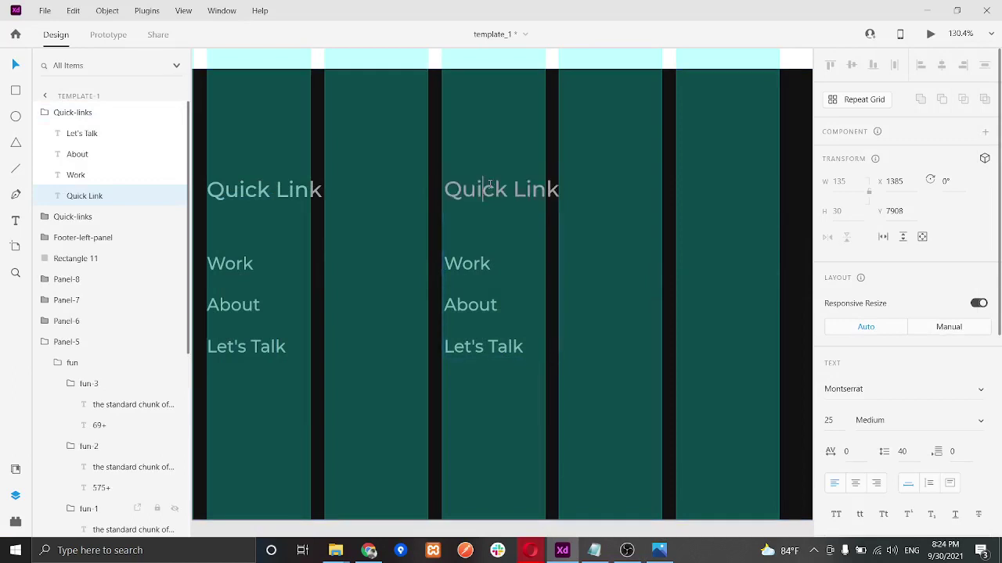
pyautogui.write('Say ')
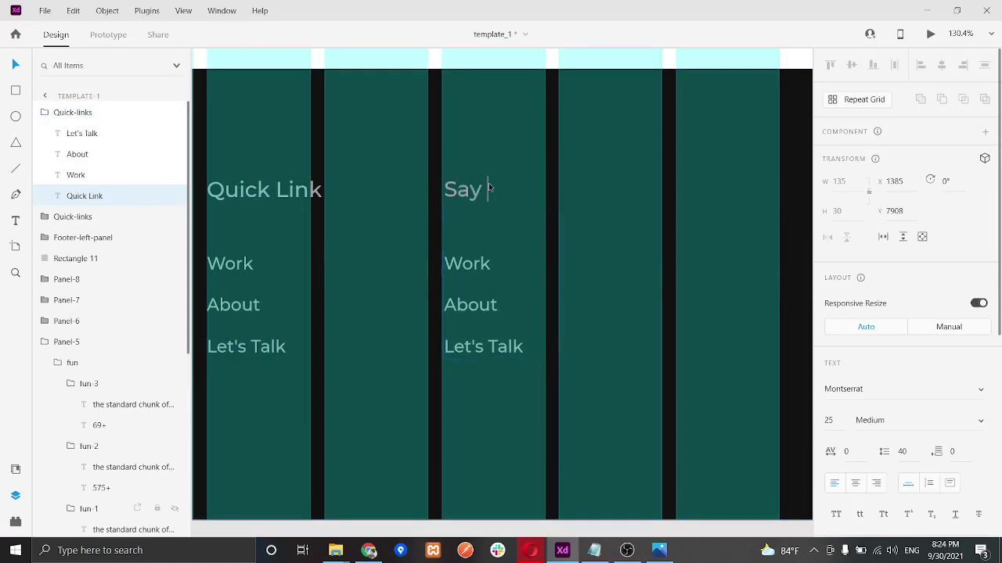
pyautogui.write('Hello')
pyautogui.press('Escape')
# Step: Replace the "Work" text under "Say Hello" with the admin e-mail address from the reference footer
pyautogui.click(659, 552)
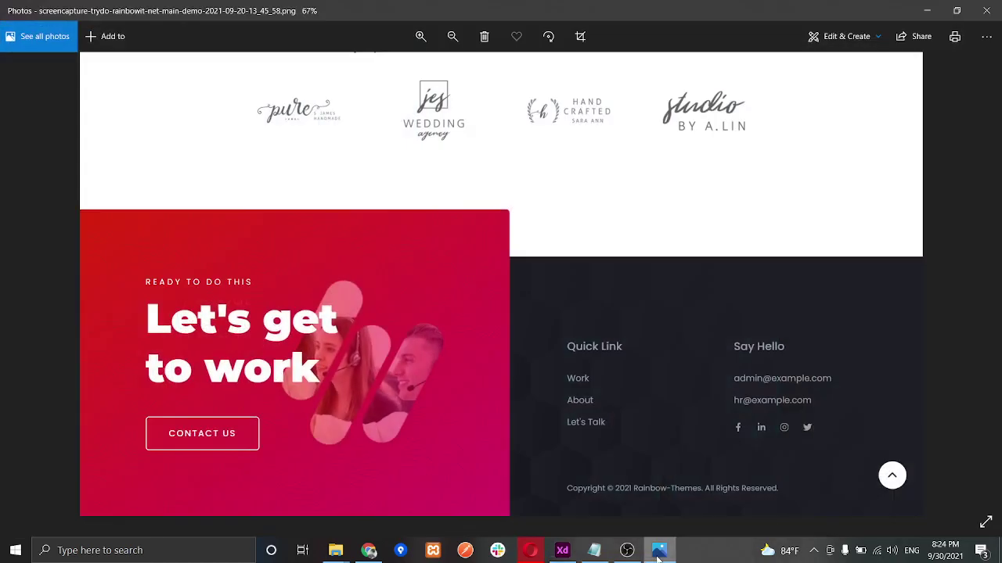
pyautogui.click(658, 556)
pyautogui.click(658, 556)
pyautogui.click(658, 555)
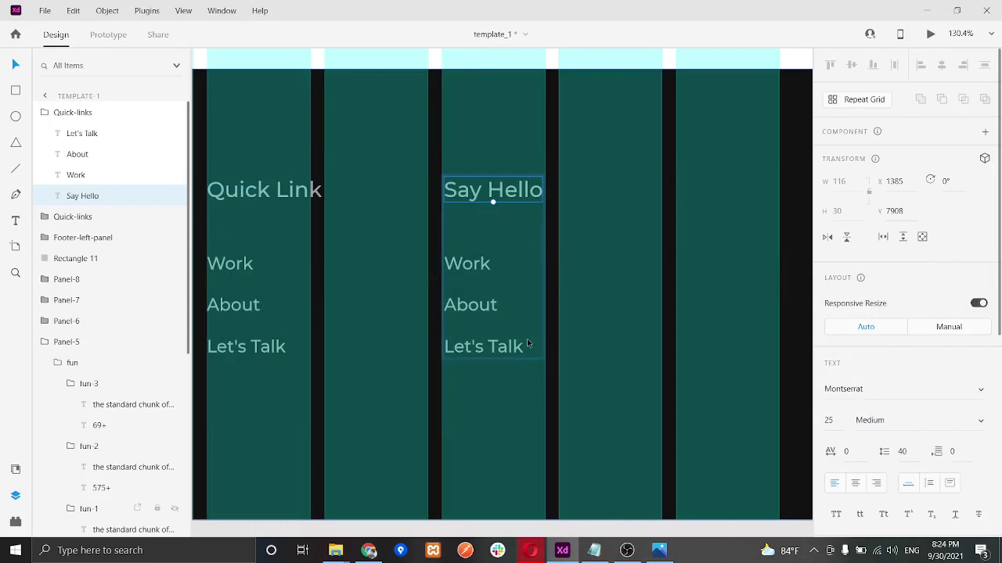
pyautogui.doubleClick(465, 263)
pyautogui.doubleClick(465, 263)
pyautogui.tripleClick(464, 263)
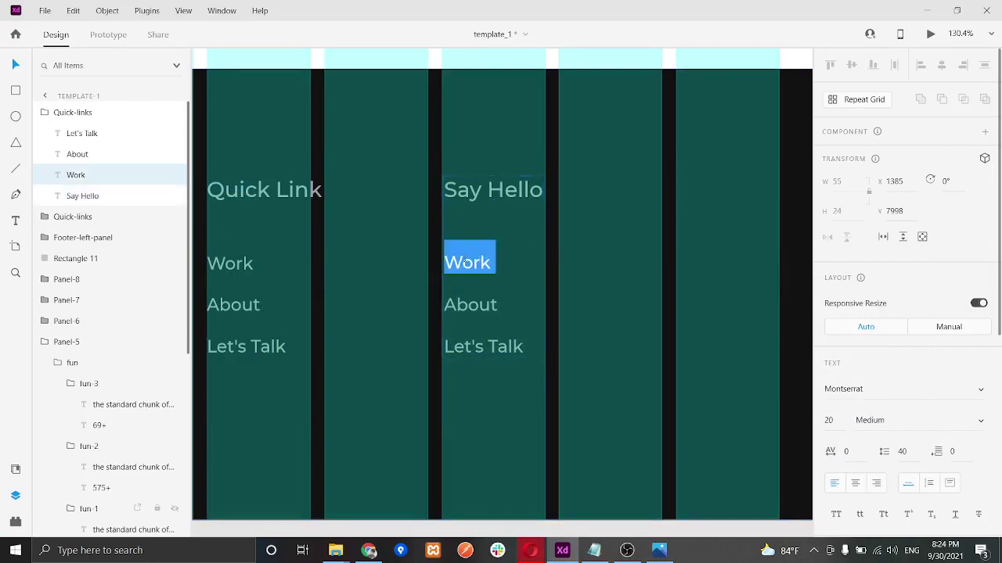
pyautogui.write('admin@ex')
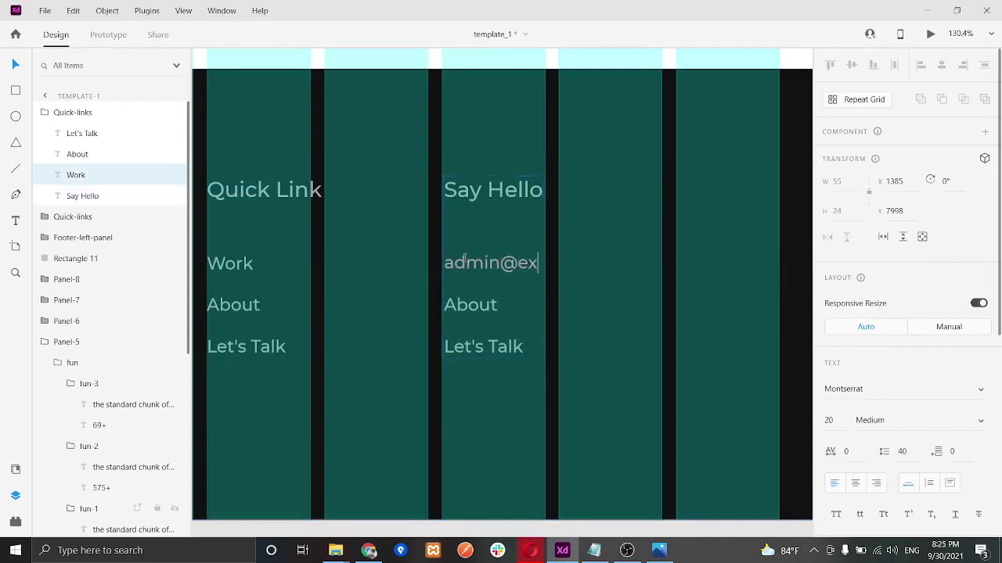
pyautogui.write('ample.com')
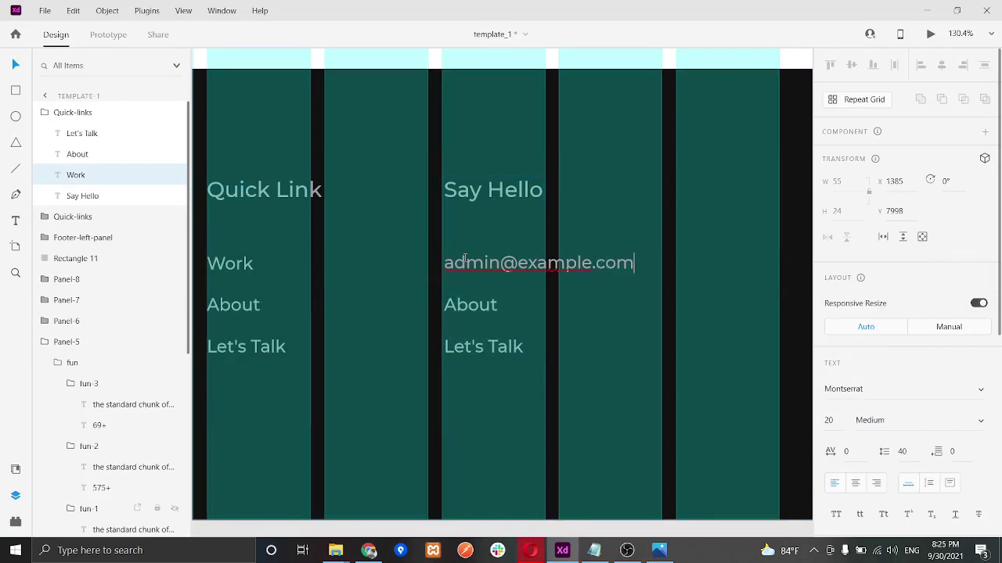
pyautogui.press('Escape')
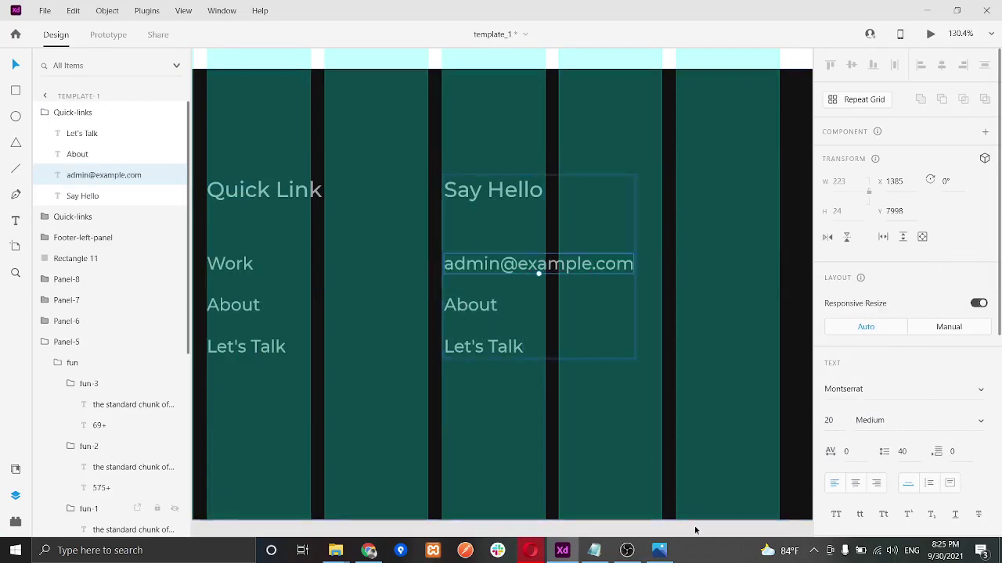
# Step: Replace the "About" text under "Say Hello" with the HR e-mail address from the reference footer
pyautogui.click(662, 551)
pyautogui.click(669, 554)
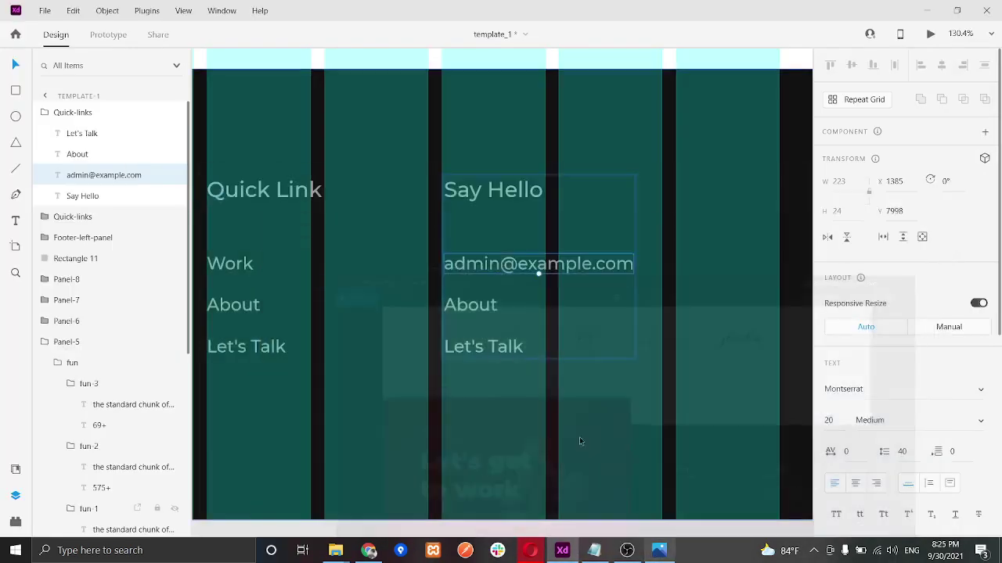
pyautogui.doubleClick(473, 305)
pyautogui.click(479, 305)
pyautogui.doubleClick(476, 304)
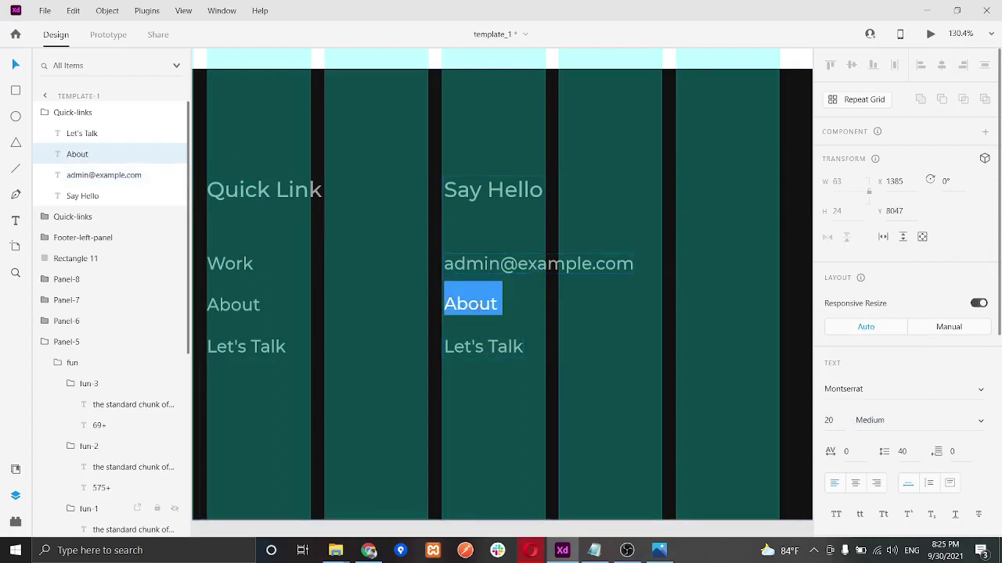
pyautogui.write('hr@e')
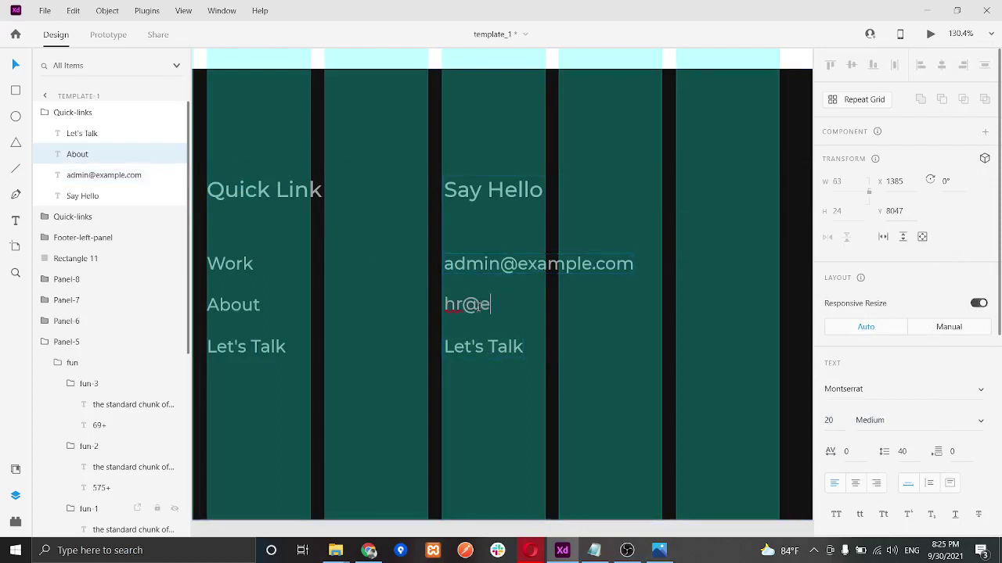
pyautogui.write('xample.c')
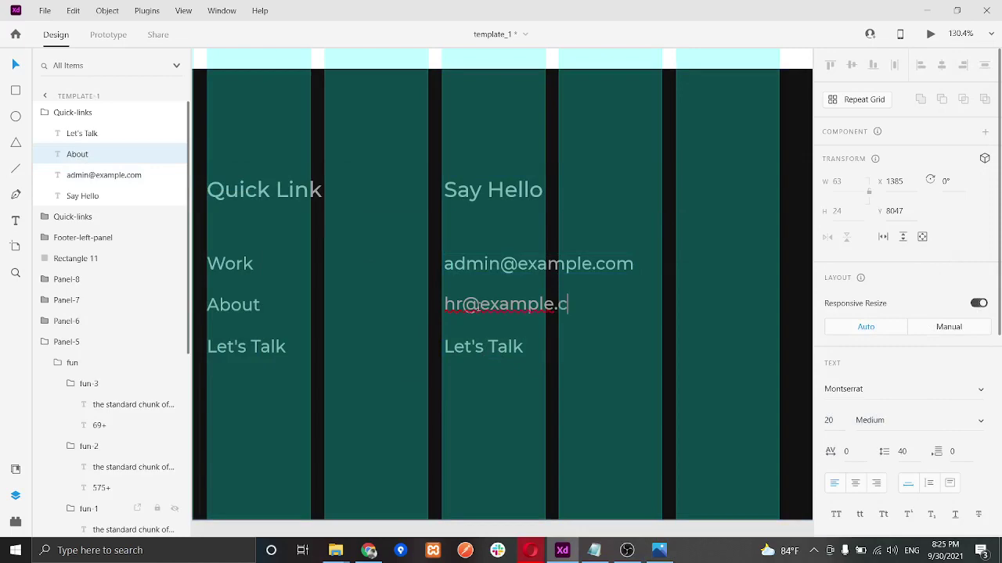
pyautogui.write('om')
pyautogui.press('Escape')
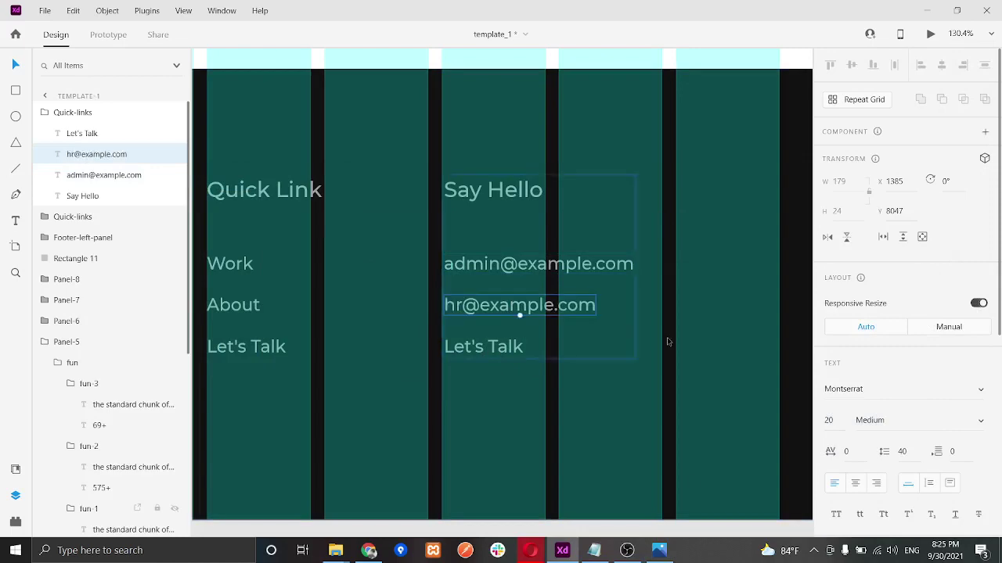
# Step: Check the footer's Quick Link and Say Hello columns against the reference image and in a full-size page preview
pyautogui.click(659, 550)
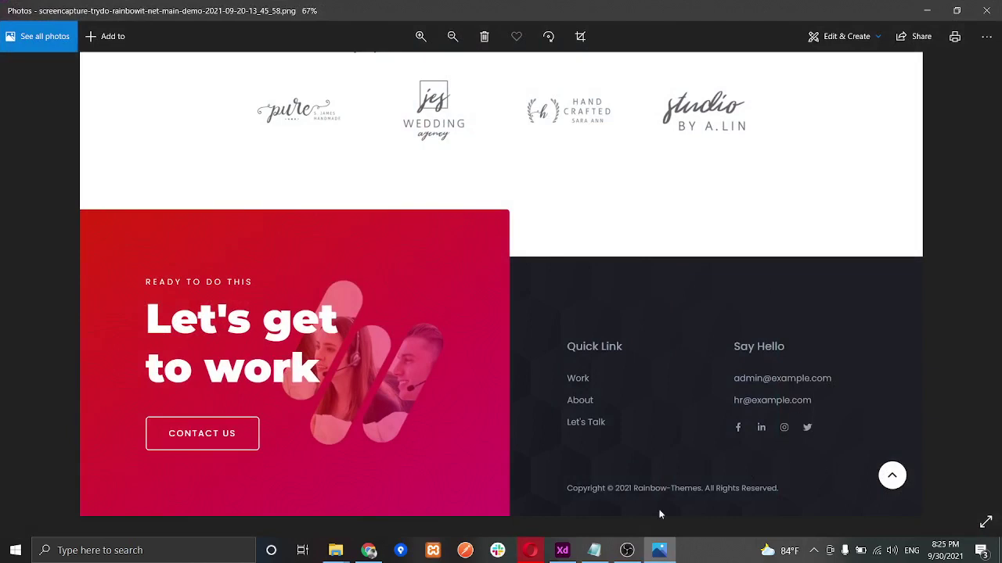
pyautogui.click(665, 553)
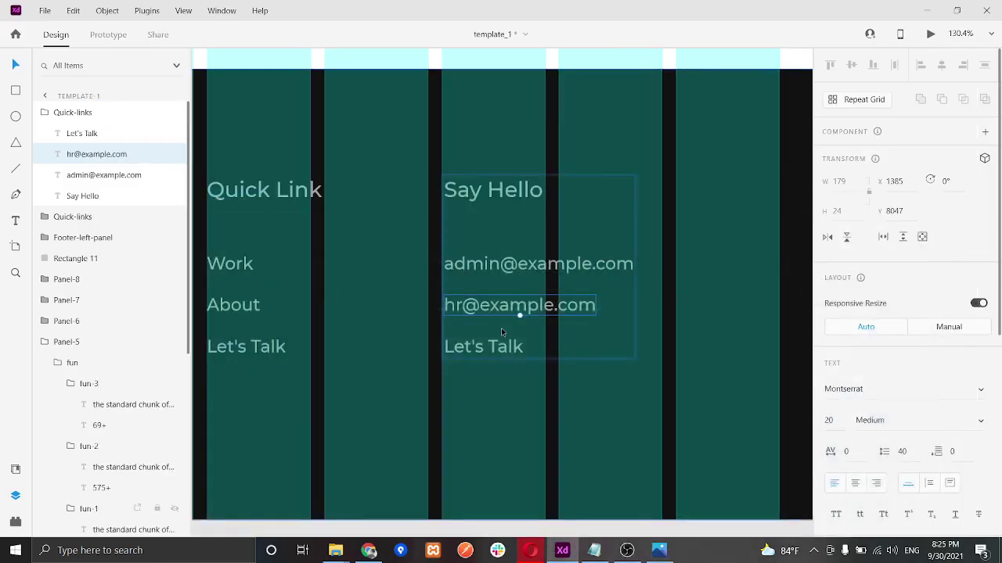
pyautogui.click(483, 349)
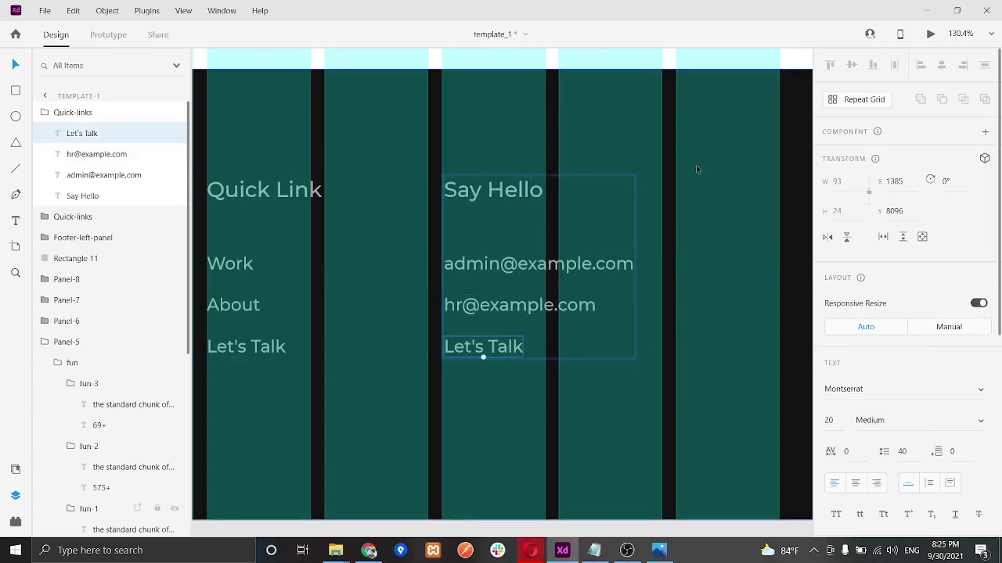
pyautogui.click(931, 33)
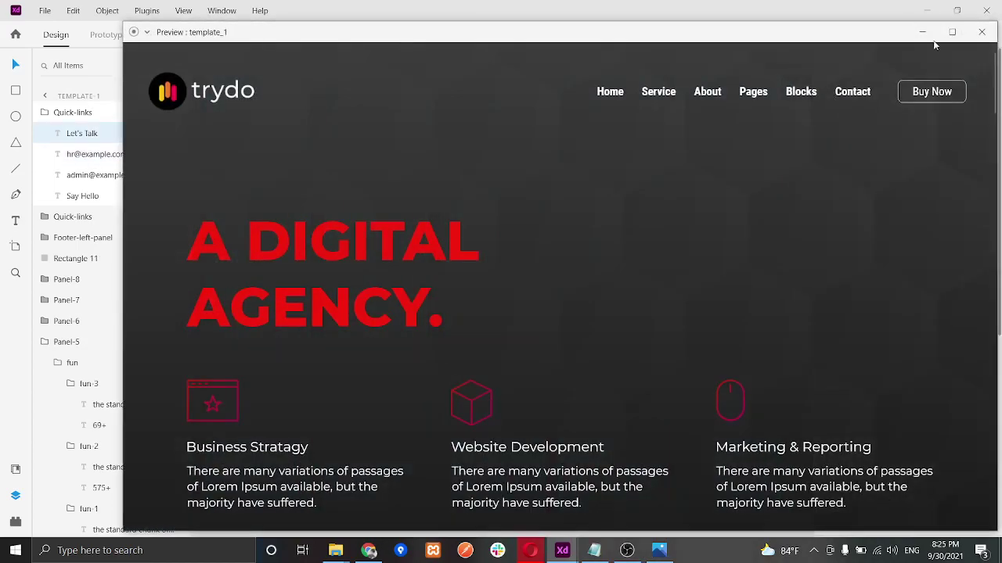
pyautogui.click(951, 32)
pyautogui.scroll(-20, 860, 196)
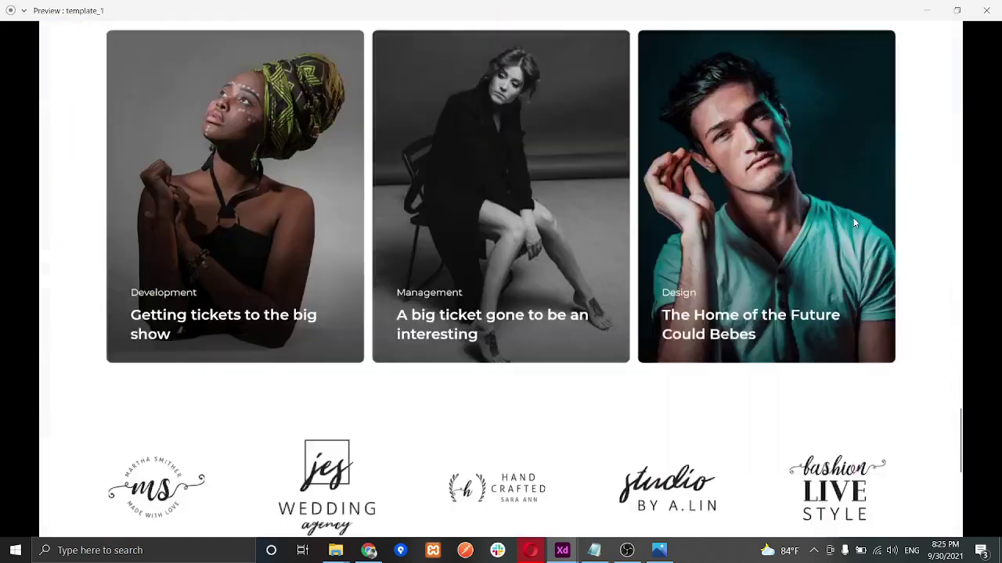
pyautogui.scroll(-6, 854, 227)
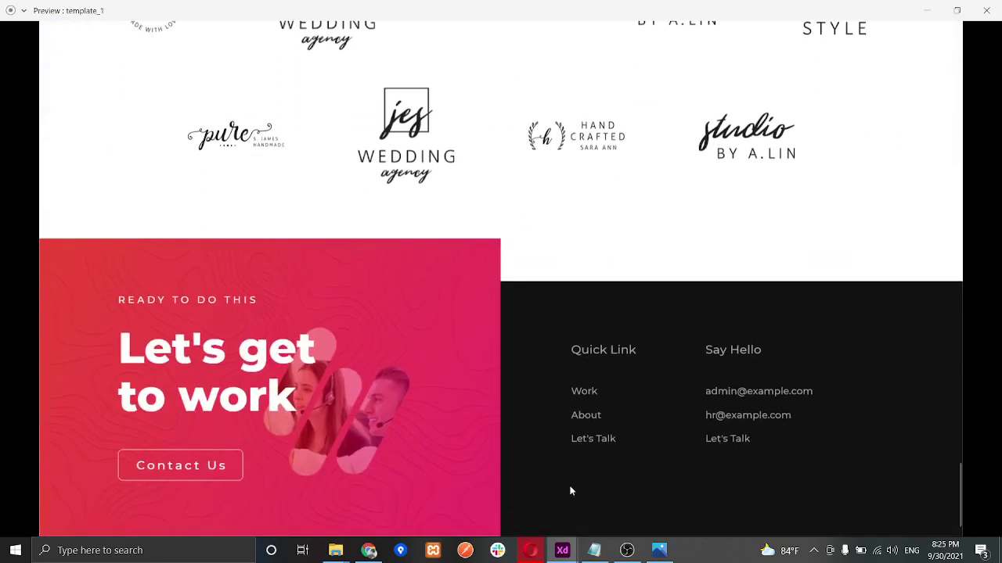
pyautogui.click(987, 10)
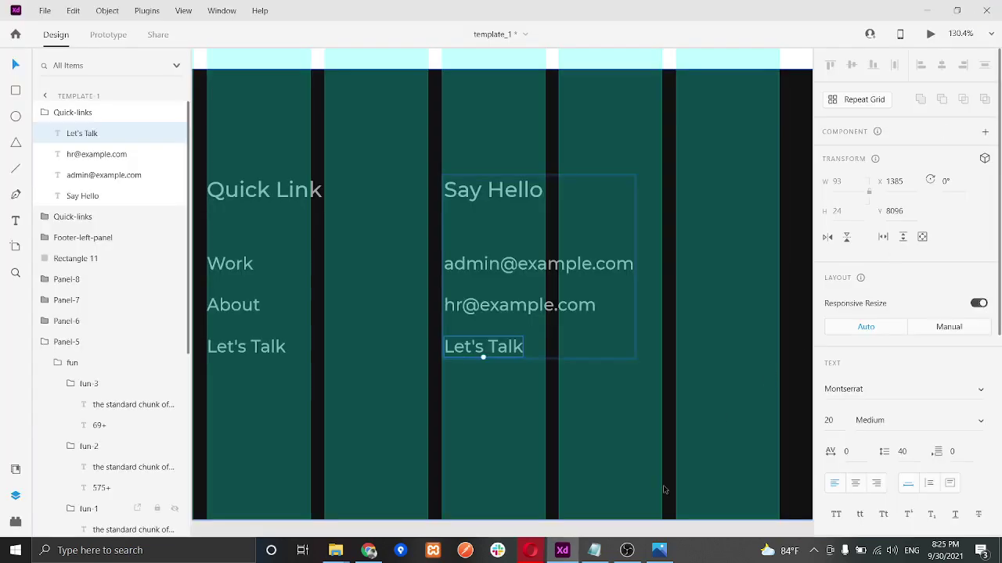
# Step: In Notepad, write "Copyright @ 2021 Rainbow-Themes. Allrights Reserved." on a new line, following the reference footer, and copy that line
pyautogui.click(659, 551)
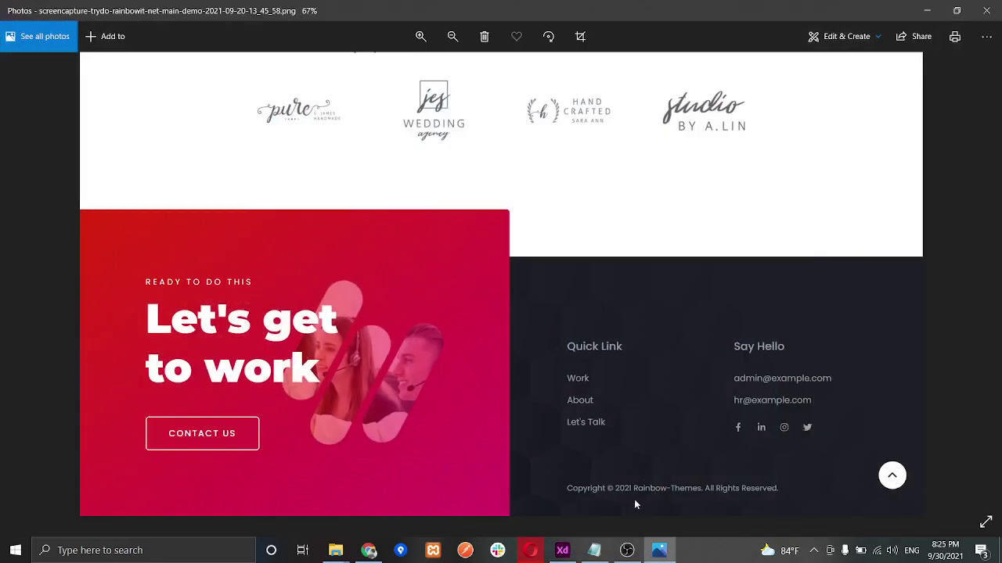
pyautogui.click(594, 550)
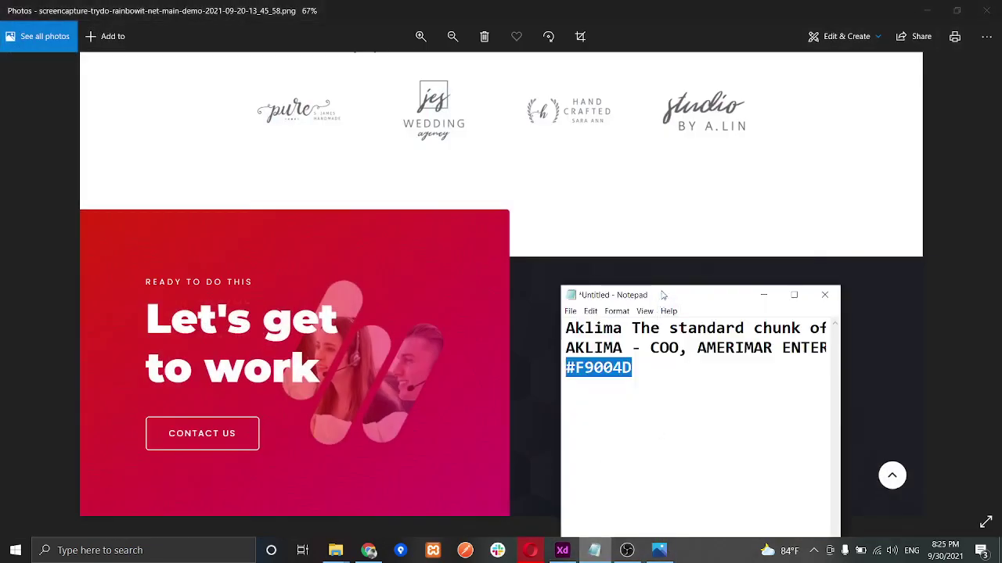
pyautogui.moveTo(662, 295); pyautogui.dragTo(487, 28)
pyautogui.click(503, 101)
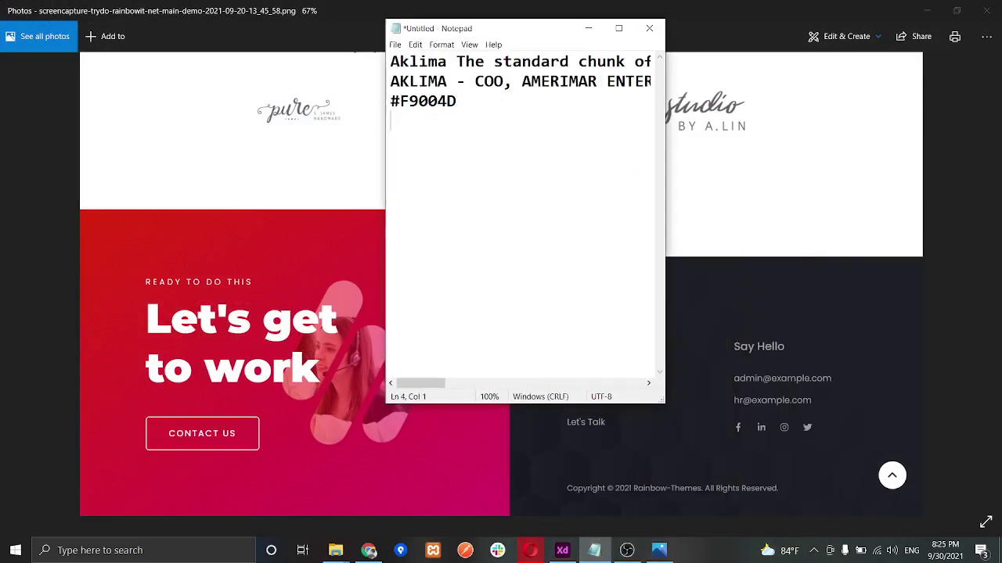
pyautogui.write('Copyright')
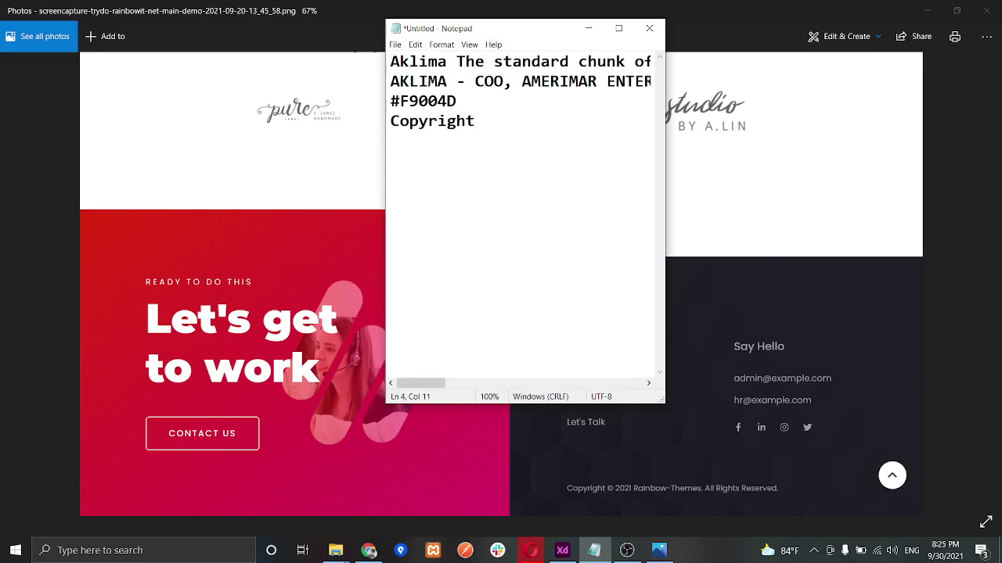
pyautogui.write(' @ 2021 Rain')
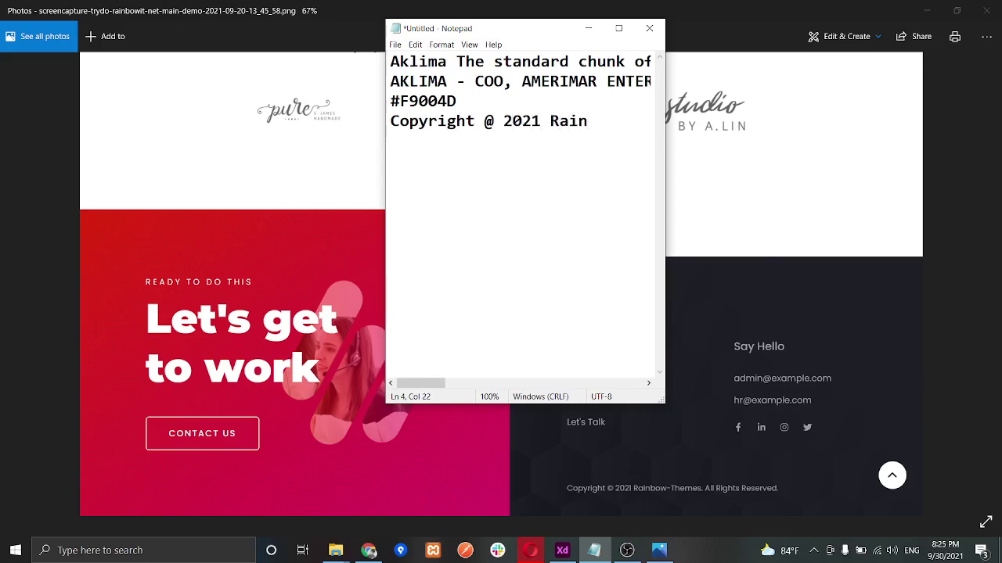
pyautogui.write('bow ')
pyautogui.write('Themes')
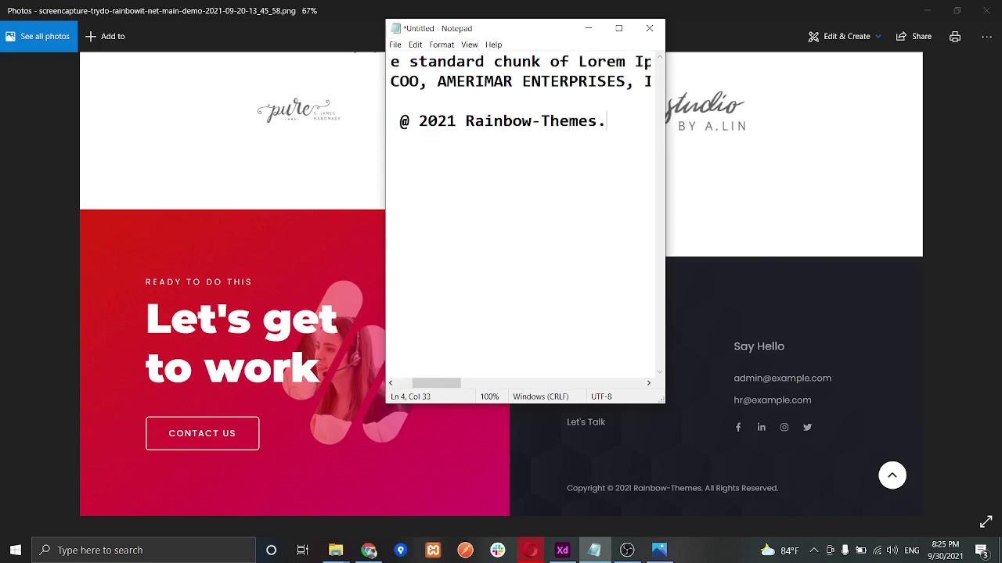
pyautogui.write('. Allrights ')
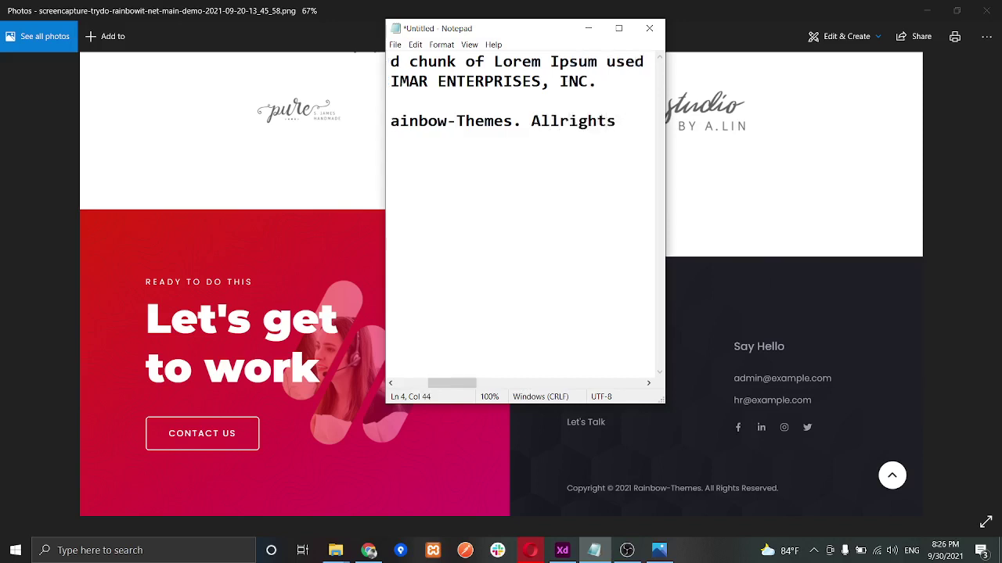
pyautogui.write('Reserved.')
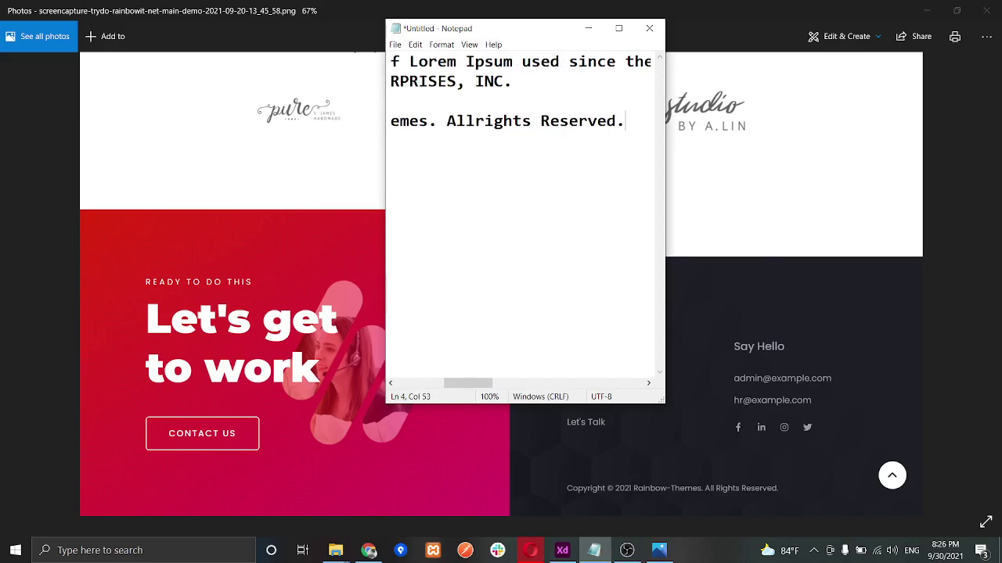
pyautogui.hotkey('shift', 'Home')
pyautogui.hotkey('ctrl', 'c')
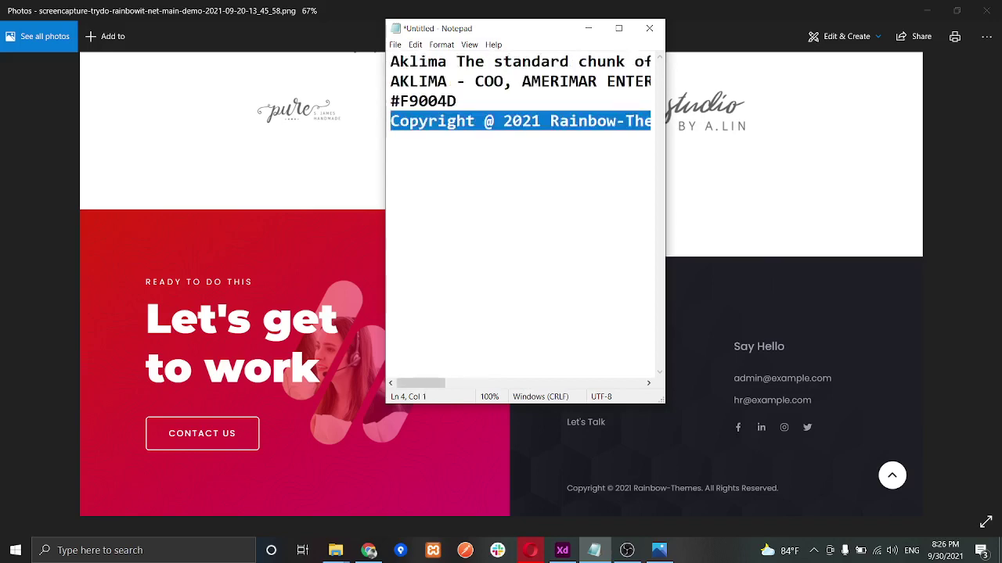
# Step: Back in Adobe XD, add the copied copyright line as a new text object below the Quick Link column, aligned with its left edge
pyautogui.click(562, 550)
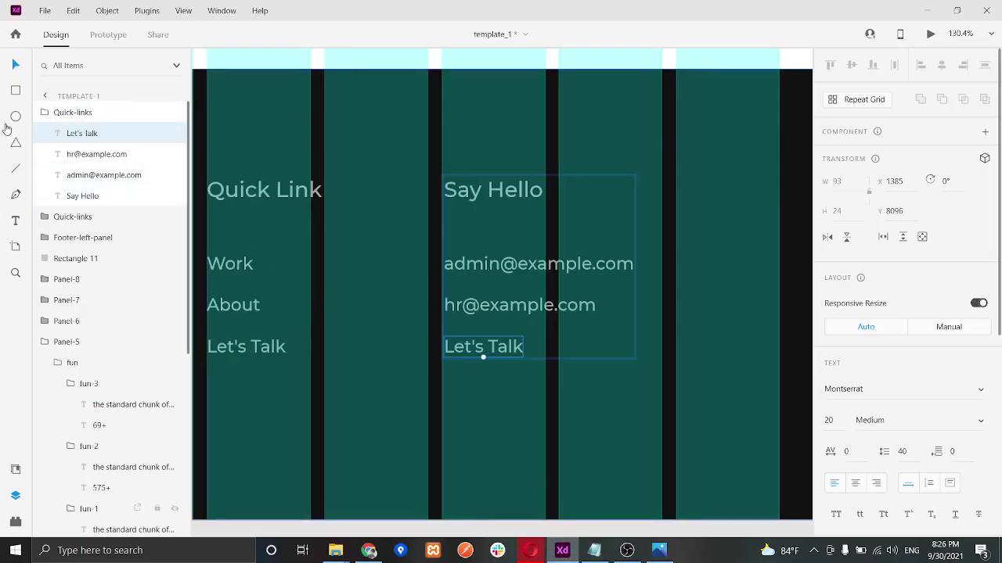
pyautogui.click(14, 222)
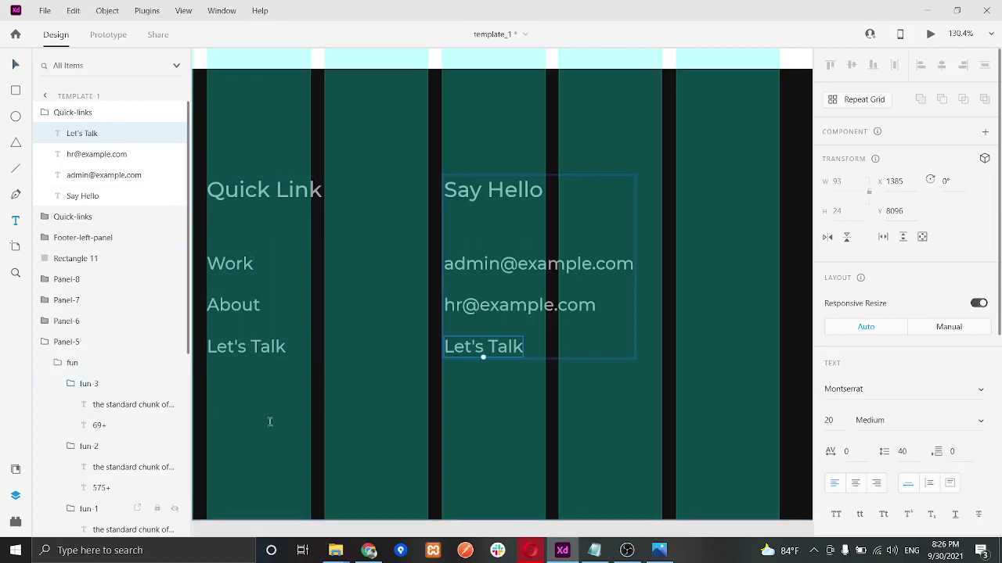
pyautogui.click(208, 426)
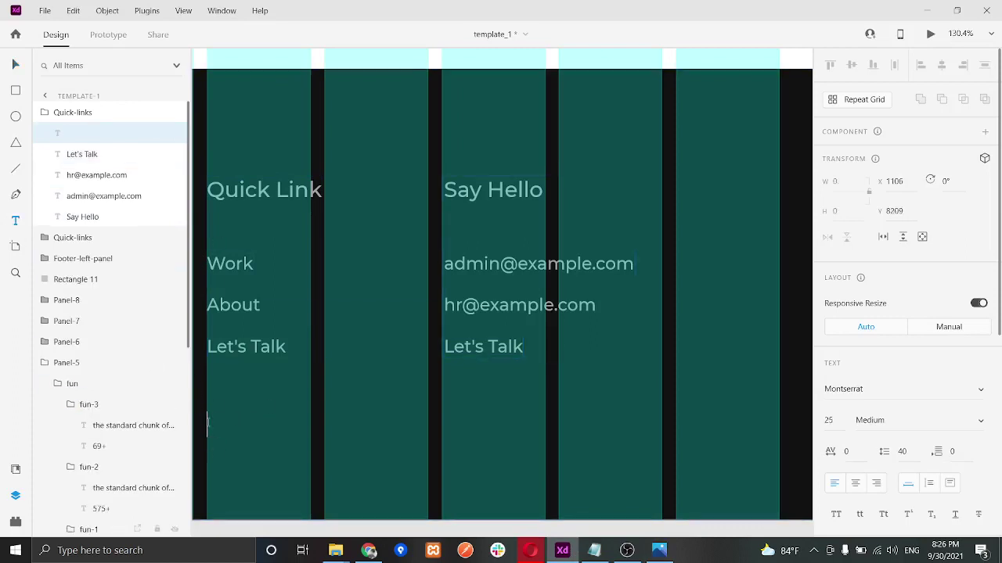
pyautogui.hotkey('ctrl', 'v')
# Step: Set the font size of the whole copyright line to 16
pyautogui.hotkey('ctrl', 'a')
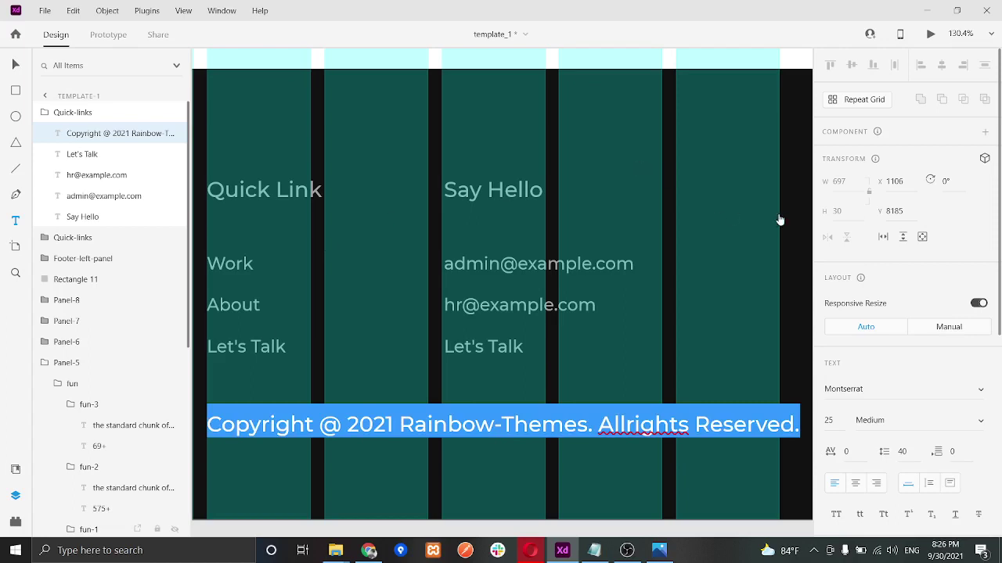
pyautogui.scroll(-3, 871, 306)
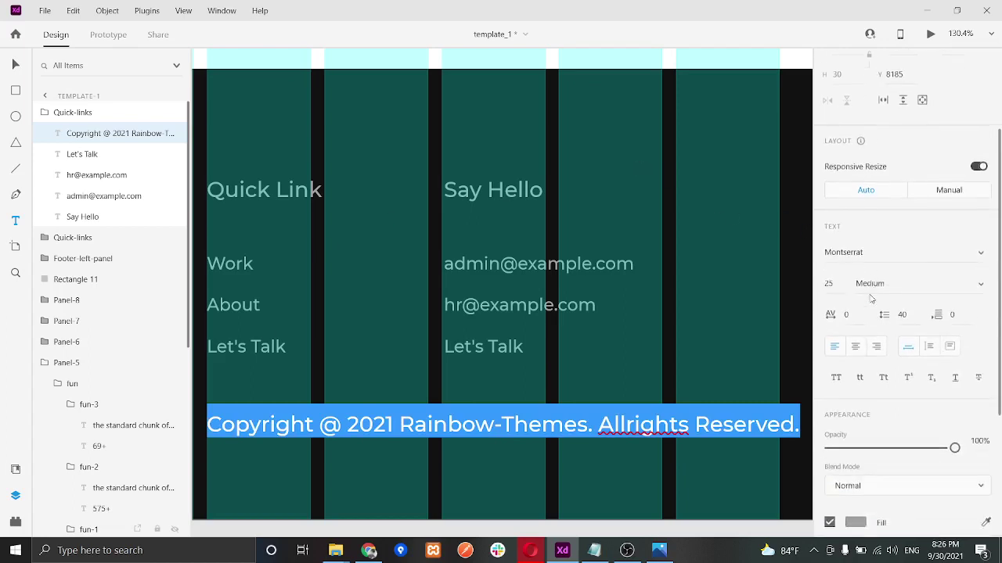
pyautogui.click(836, 274)
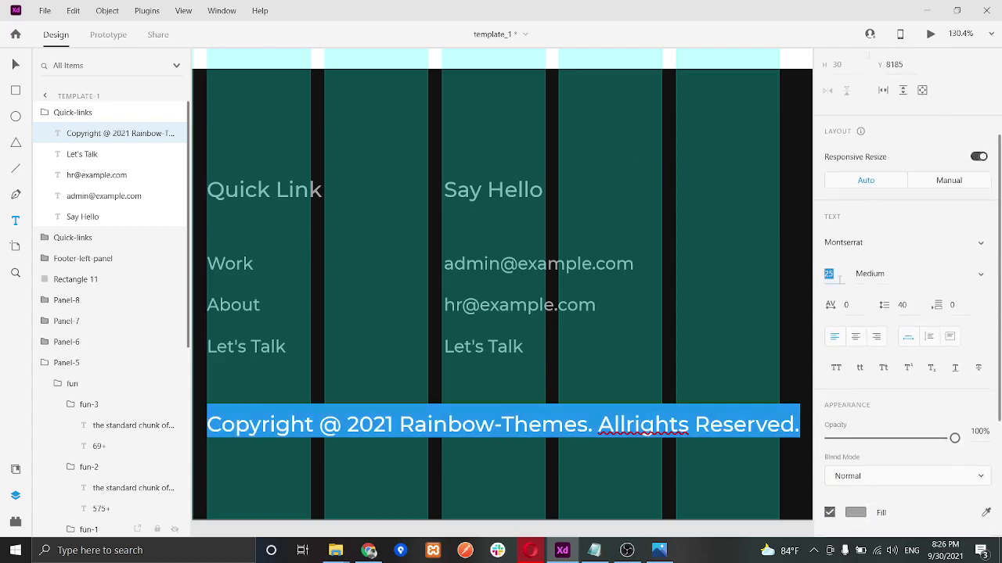
pyautogui.write('16')
pyautogui.press('Return')
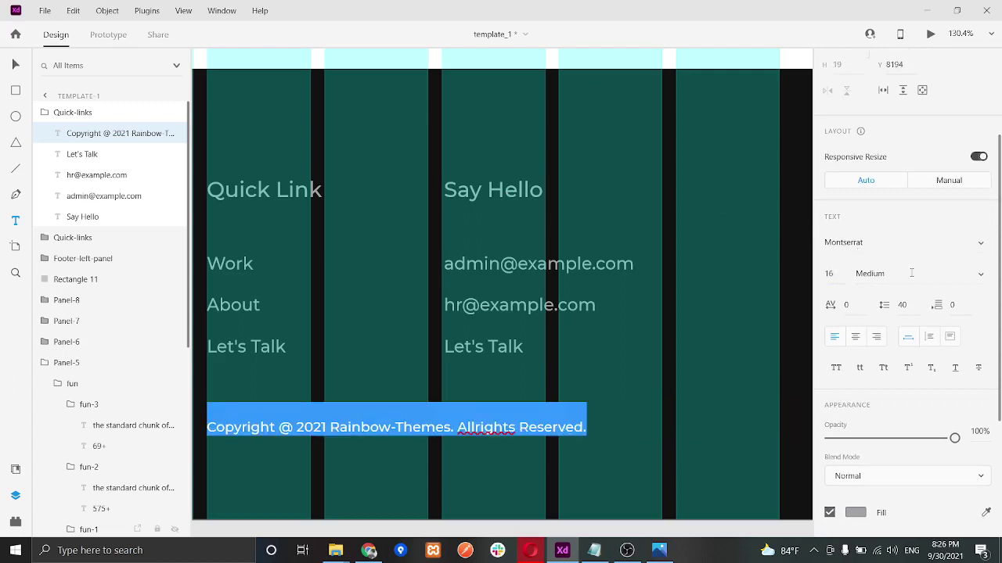
pyautogui.press('Escape')
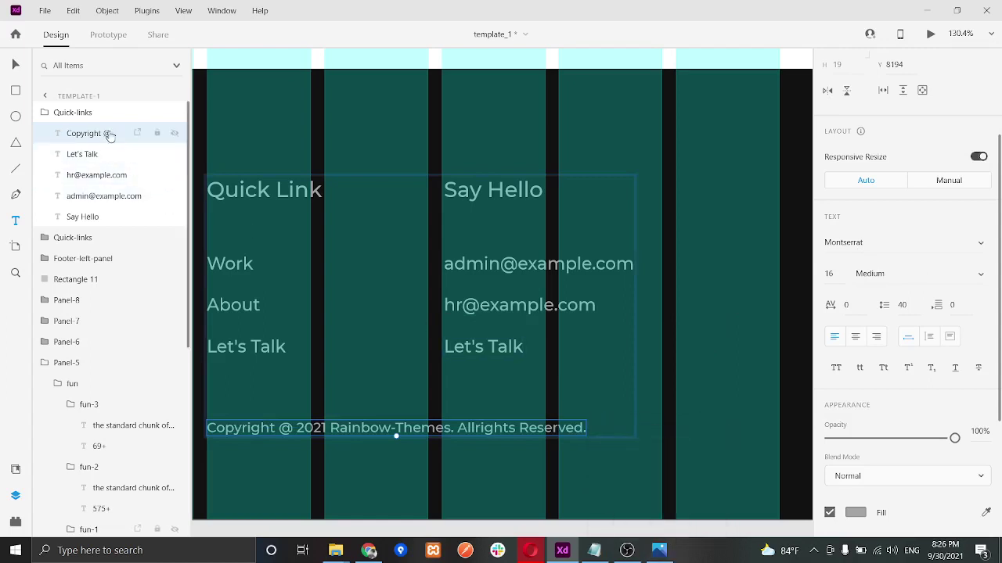
# Step: Take the copyright text out of the Quick-links group to the artboard's top level and lower it in the footer to Y 8210
pyautogui.moveTo(107, 134); pyautogui.dragTo(108, 103)
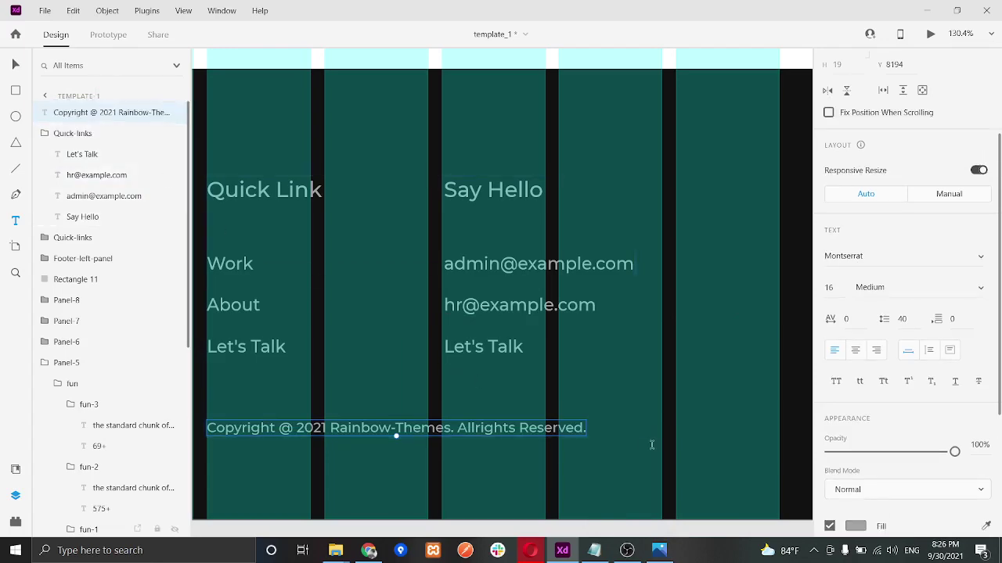
pyautogui.click(661, 552)
pyautogui.click(662, 552)
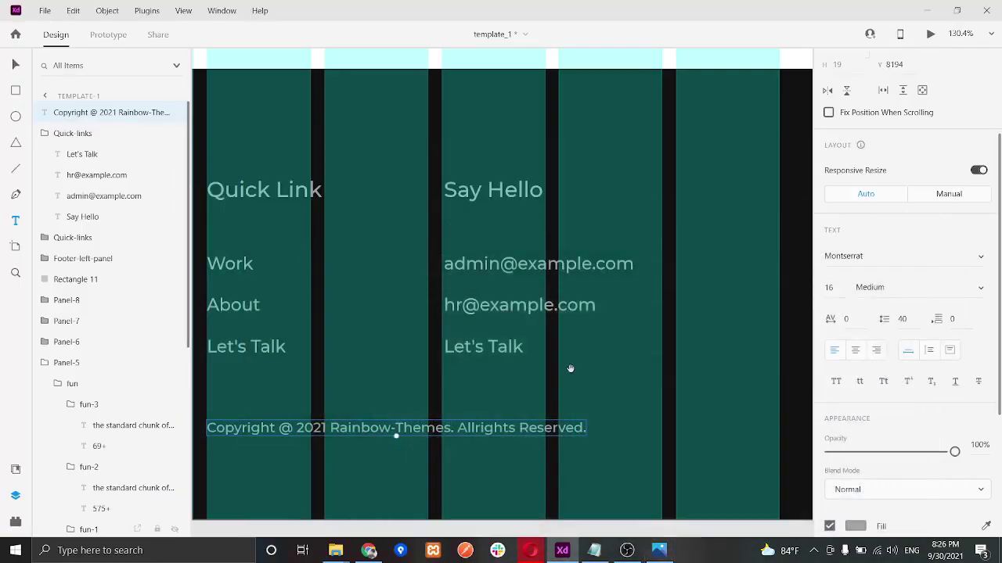
pyautogui.scroll(-3, 570, 369)
pyautogui.hscroll(-3, 571, 368)
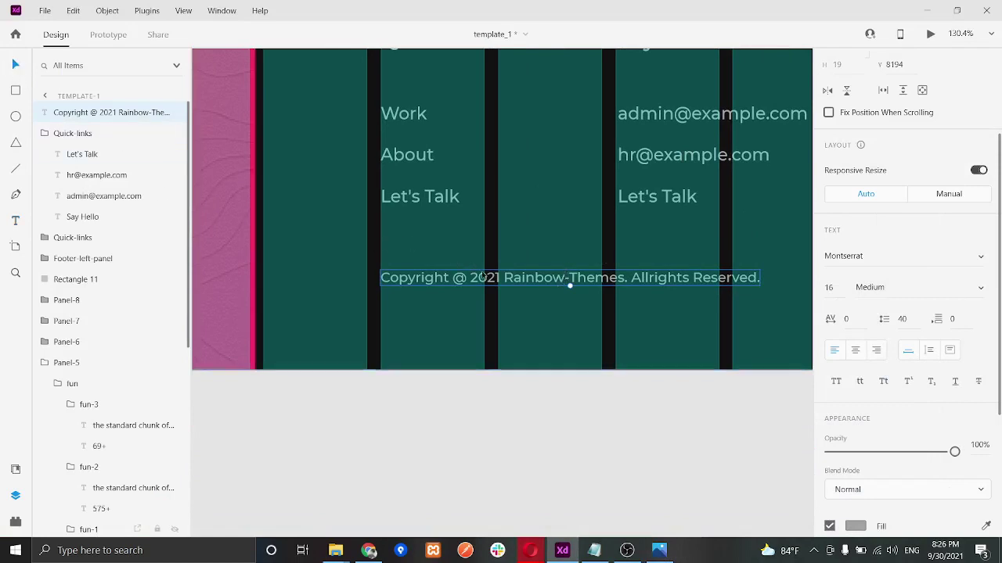
pyautogui.moveTo(509, 279); pyautogui.dragTo(508, 293)
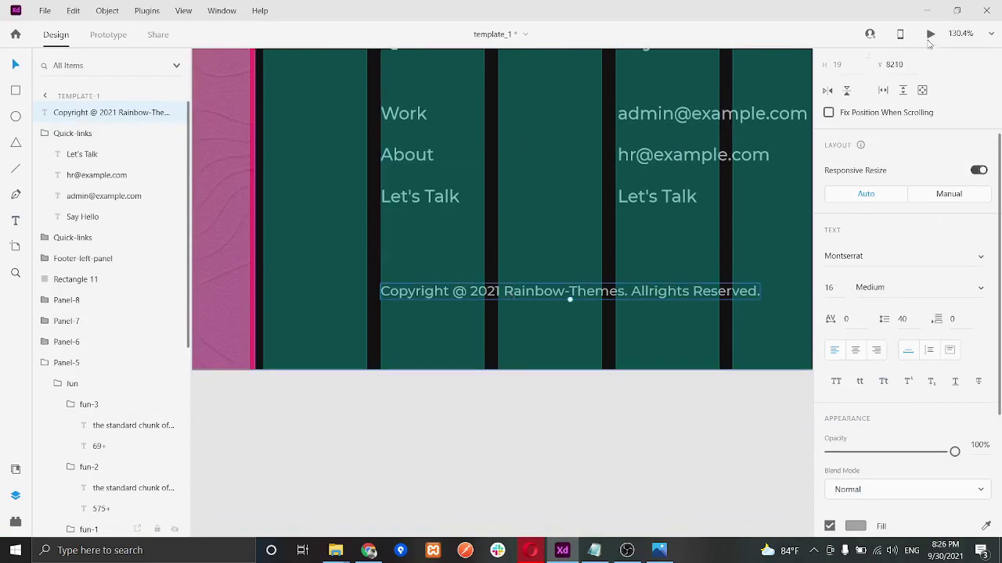
# Step: Compare the footer's column spacing, contact lines and copyright line in the page preview with the reference image
pyautogui.click(930, 34)
pyautogui.scroll(-20, 747, 324)
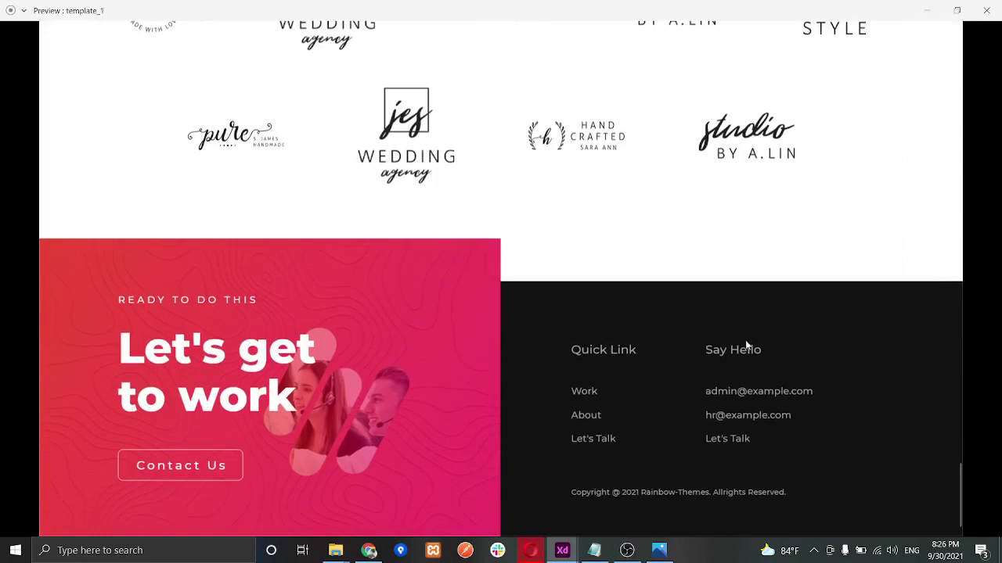
pyautogui.click(669, 548)
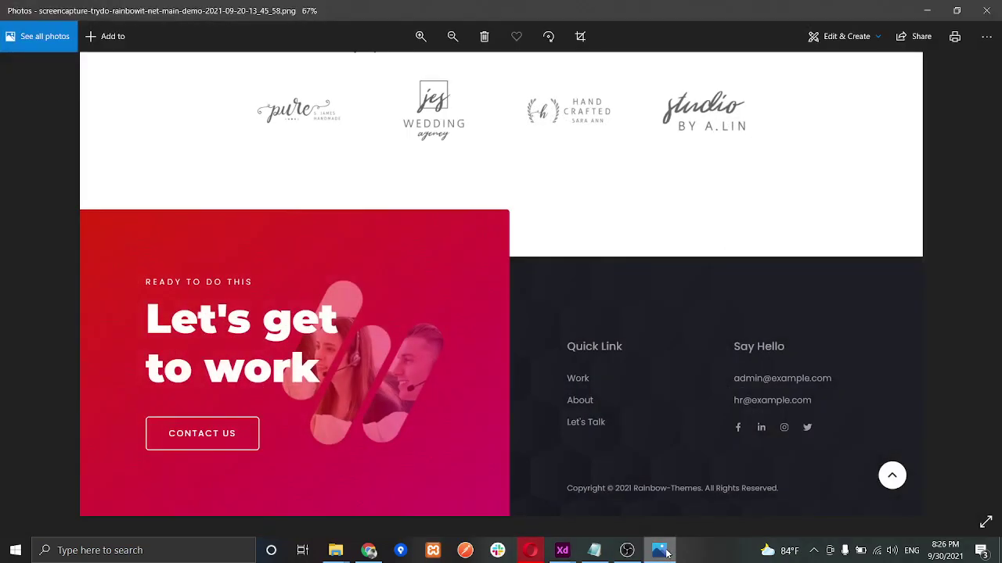
pyautogui.click(667, 551)
pyautogui.click(665, 553)
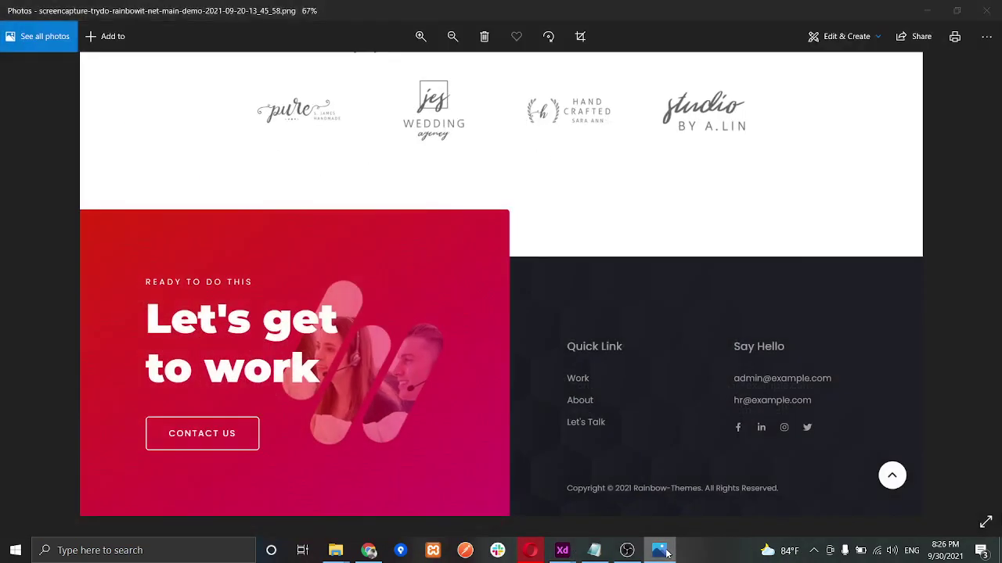
pyautogui.click(665, 553)
pyautogui.click(665, 554)
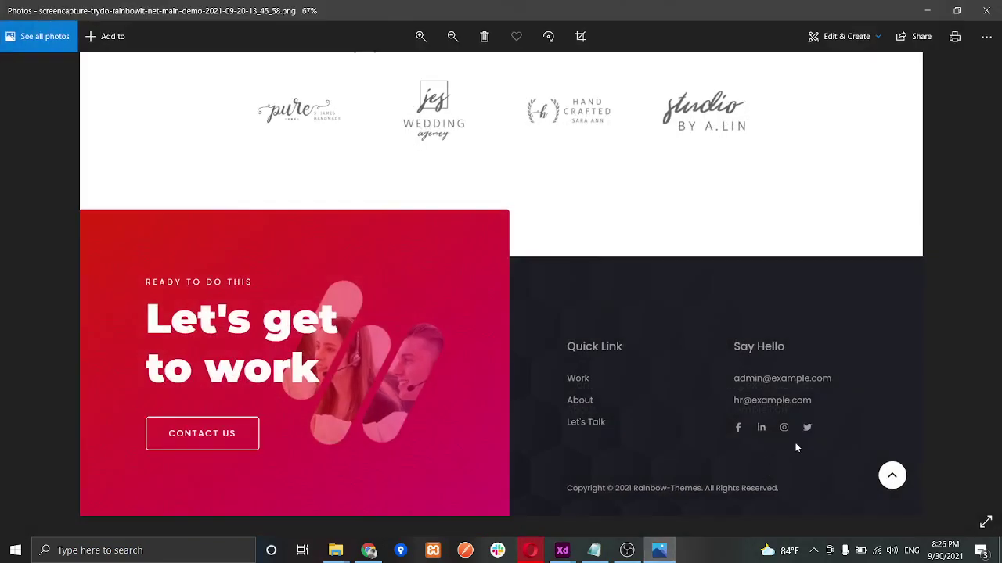
pyautogui.click(685, 551)
pyautogui.click(672, 552)
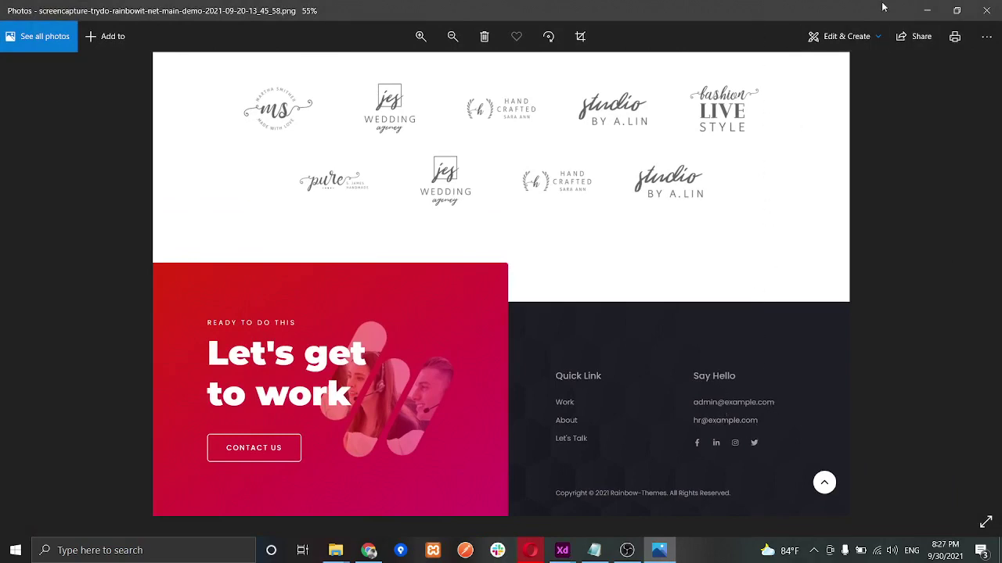
pyautogui.click(926, 10)
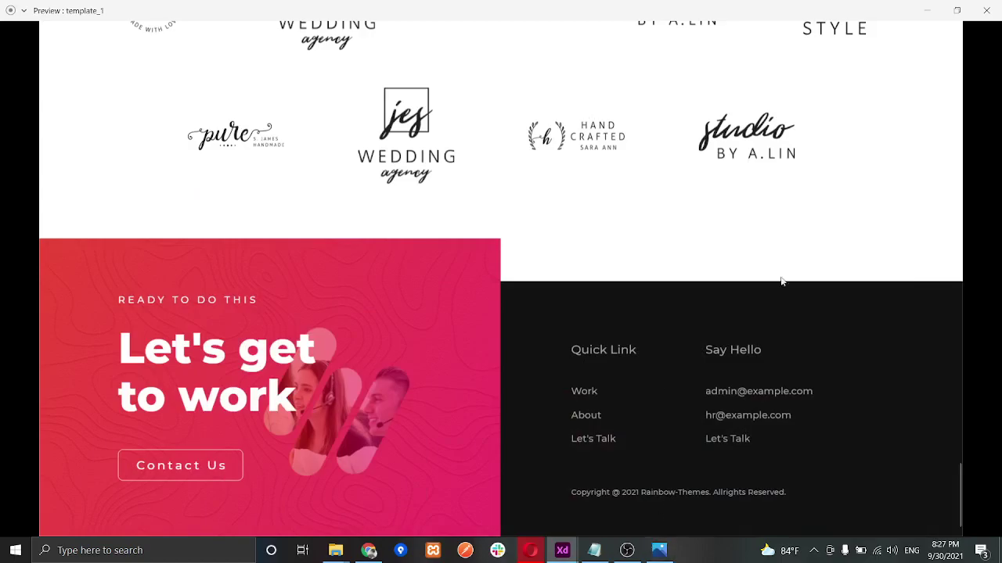
pyautogui.click(986, 11)
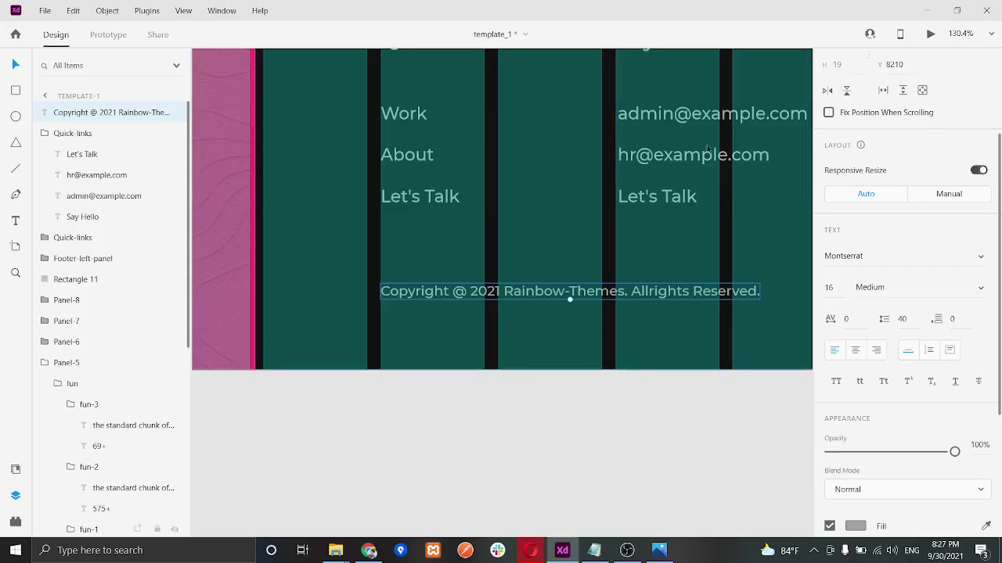
# Step: Rename the group containing the "Say Hello" column to "Say-hello"
pyautogui.scroll(3, 617, 141)
pyautogui.hscroll(2, 617, 141)
pyautogui.click(556, 183)
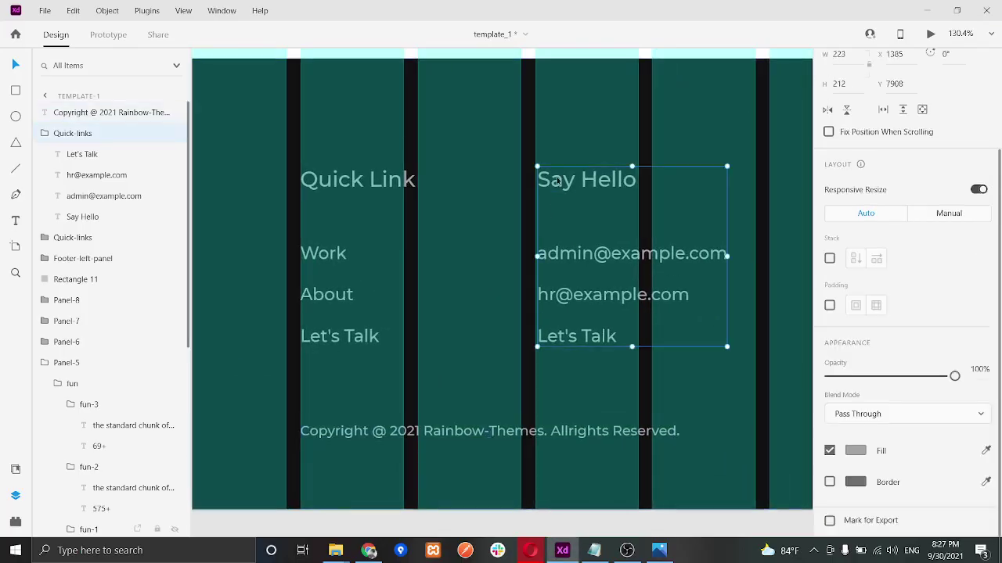
pyautogui.doubleClick(91, 135)
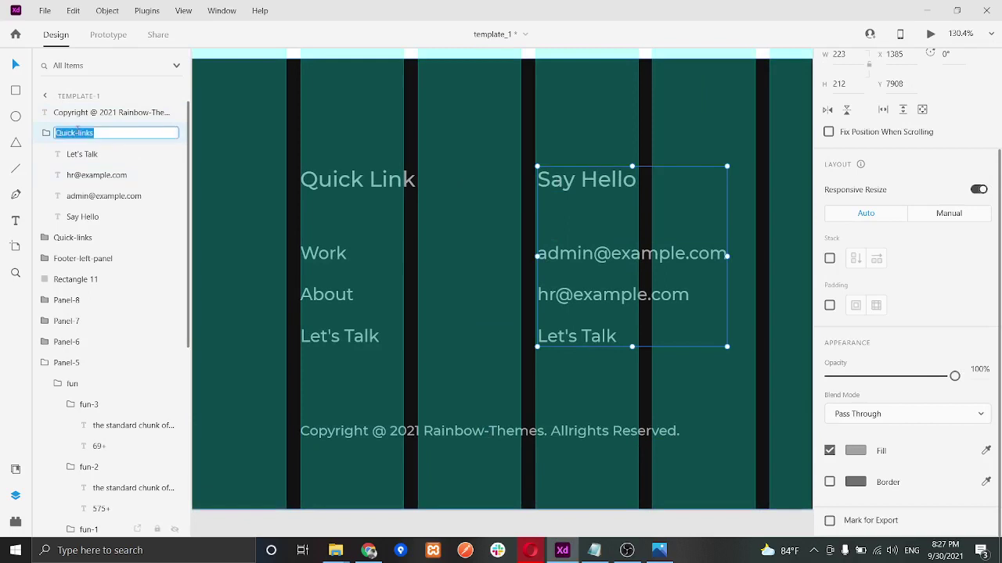
pyautogui.write('Say-hello')
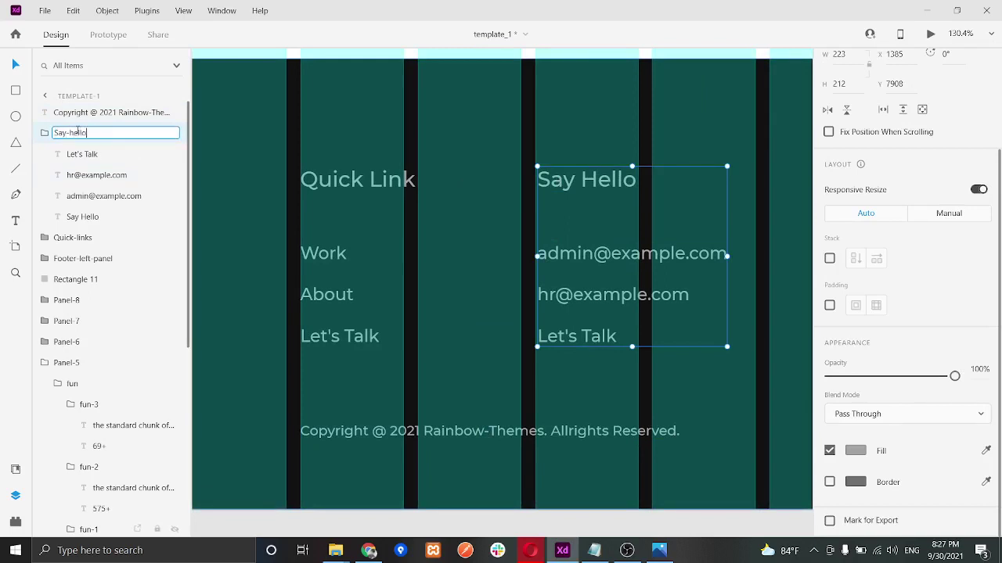
pyautogui.press('Return')
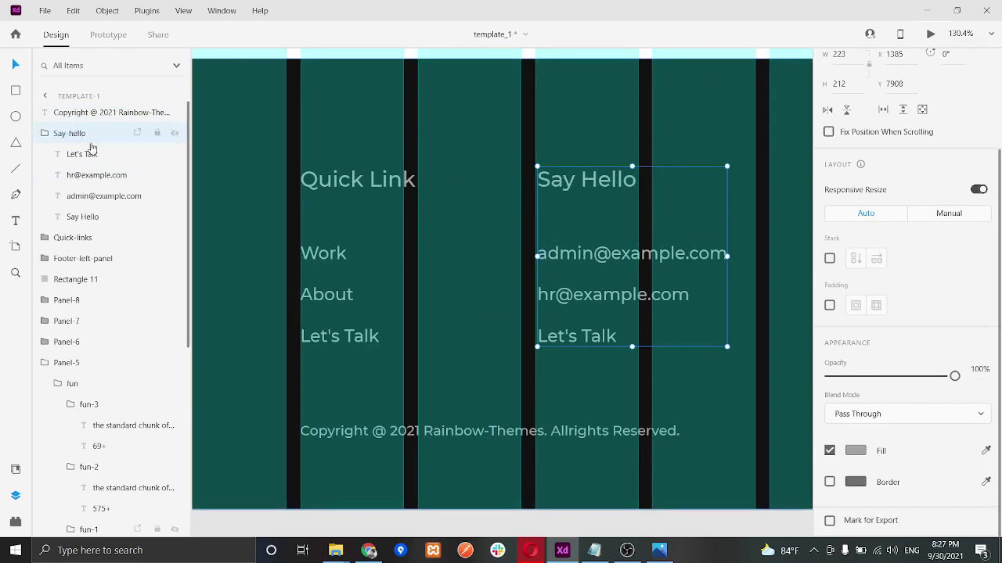
# Step: Move the Say-hello group horizontally to X 1557 so its right edge meets the last grid column, and check the footer in the preview
pyautogui.hscroll(3, 695, 210)
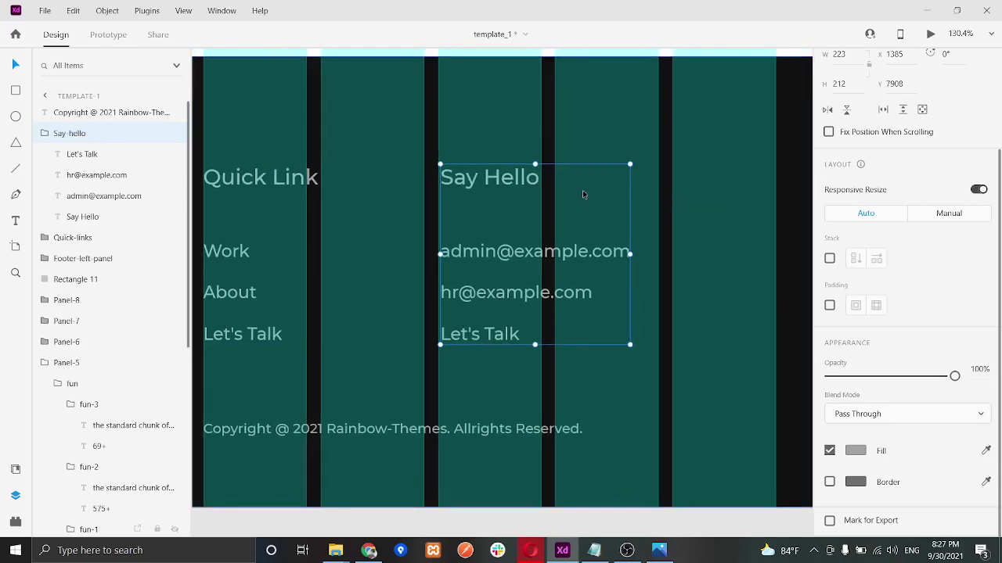
pyautogui.moveTo(503, 179); pyautogui.dragTo(640, 178)
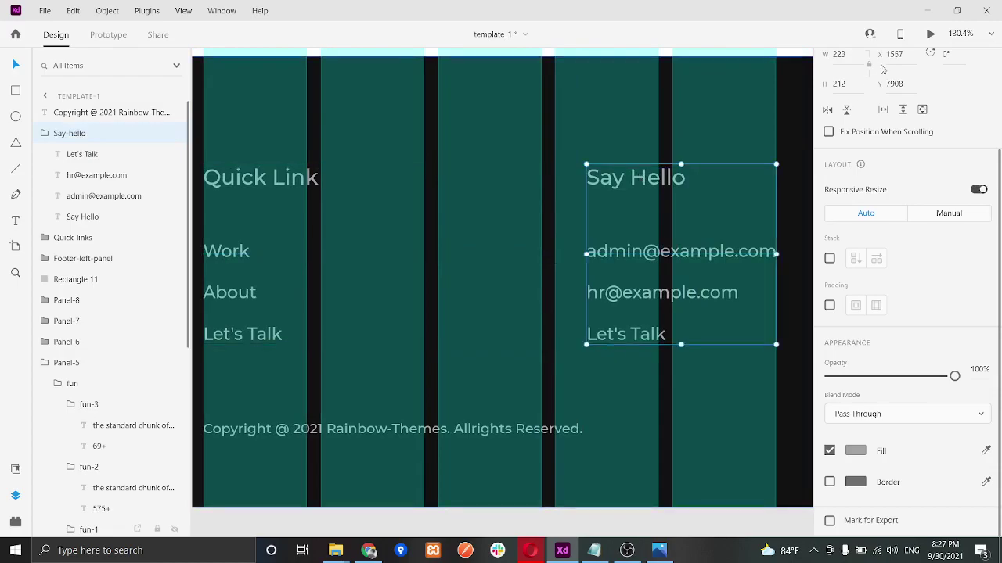
pyautogui.click(930, 34)
pyautogui.click(959, 38)
pyautogui.scroll(-20, 926, 163)
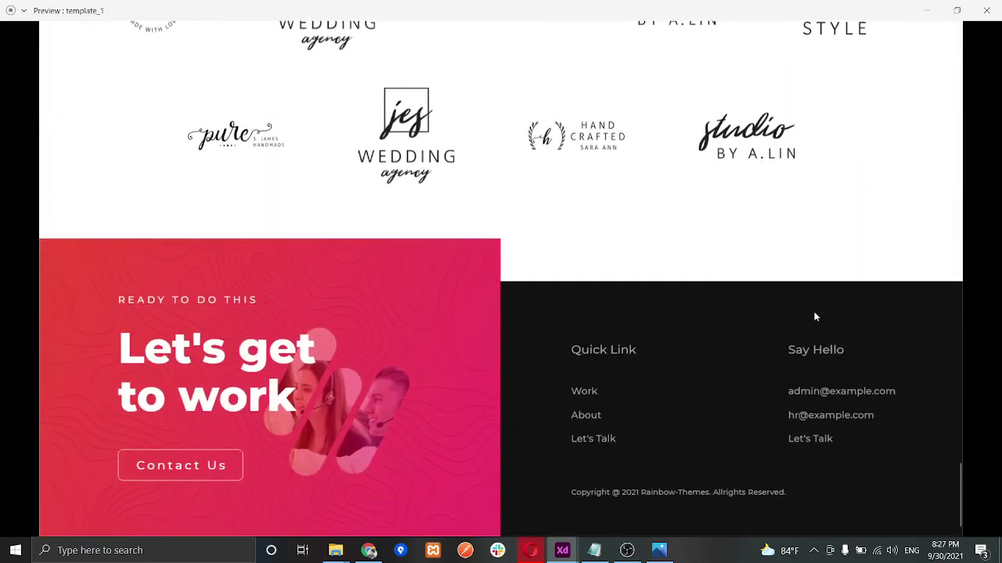
# Step: Examine the footer's column spacing against the brand logo section above it in the page preview, and return to the design
pyautogui.scroll(5, 815, 316)
pyautogui.scroll(-4, 814, 316)
pyautogui.scroll(2, 815, 316)
pyautogui.scroll(-1, 814, 316)
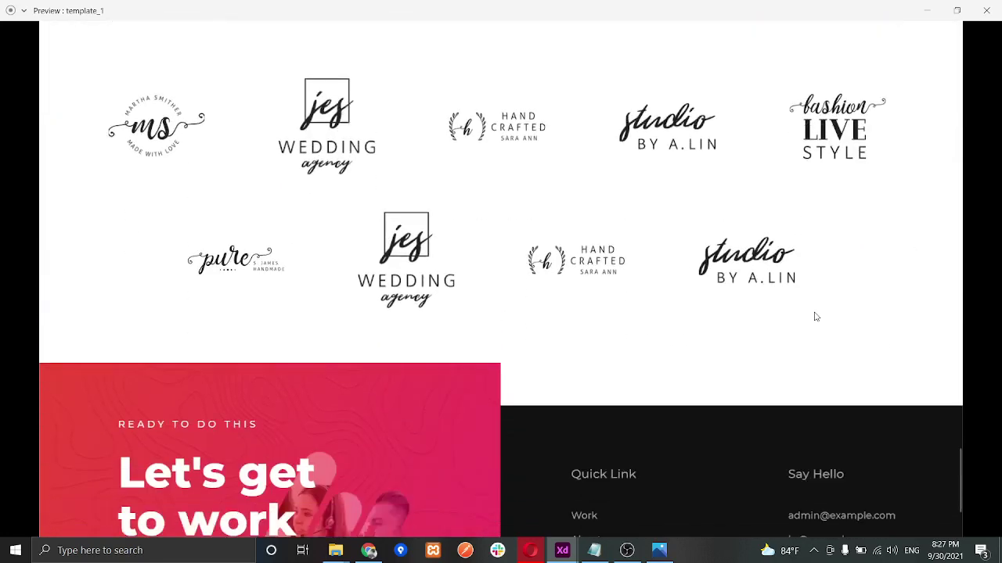
pyautogui.scroll(-2, 814, 317)
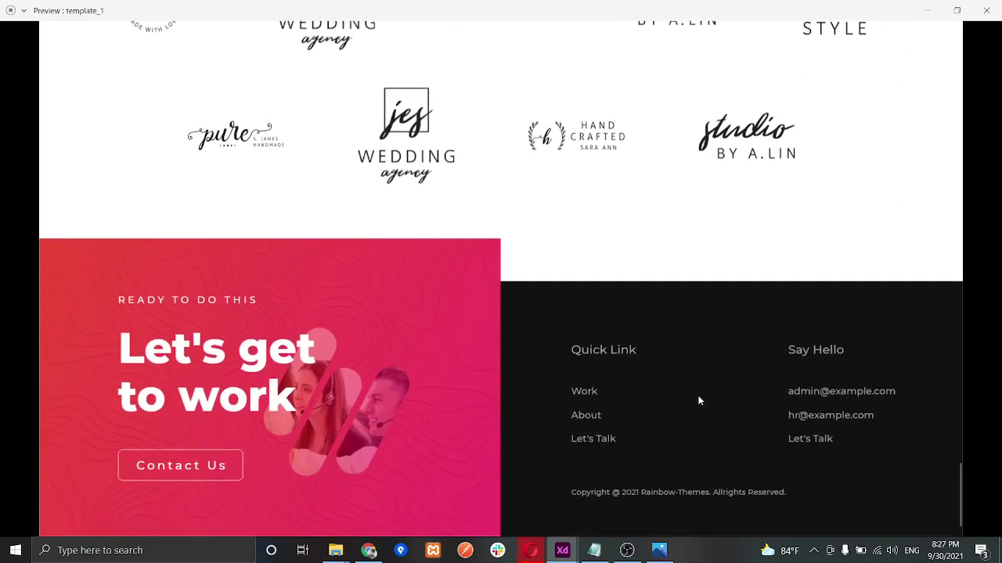
pyautogui.click(986, 10)
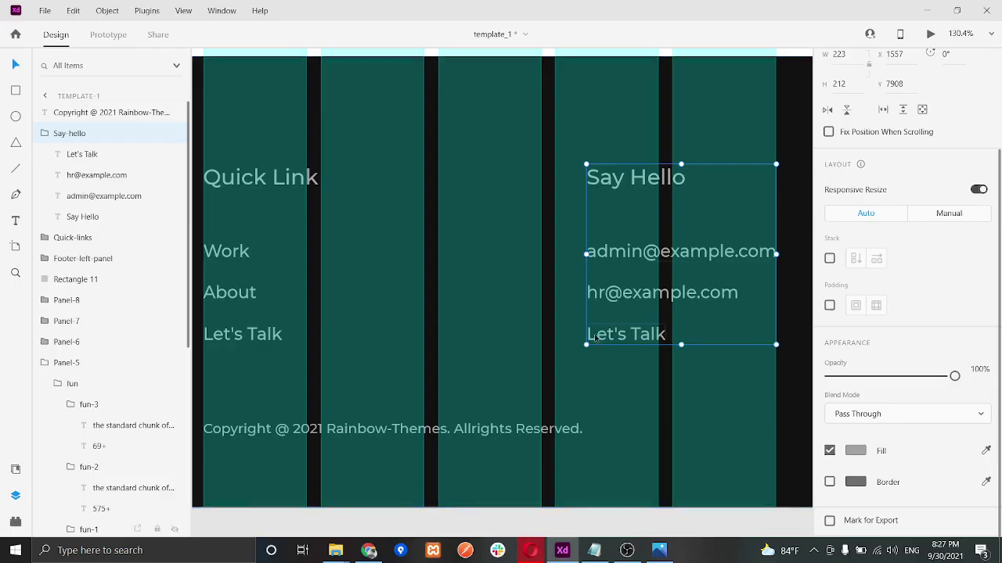
# Step: Move the Say-hello group horizontally toward the Quick Link column to X 1451, and check the footer in the preview
pyautogui.moveTo(607, 180); pyautogui.dragTo(584, 177)
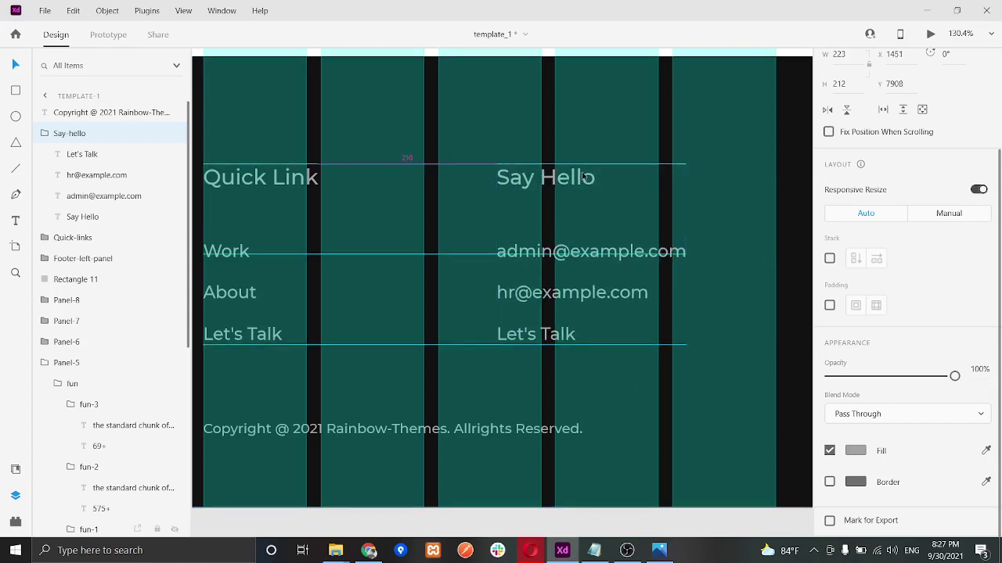
pyautogui.click(931, 35)
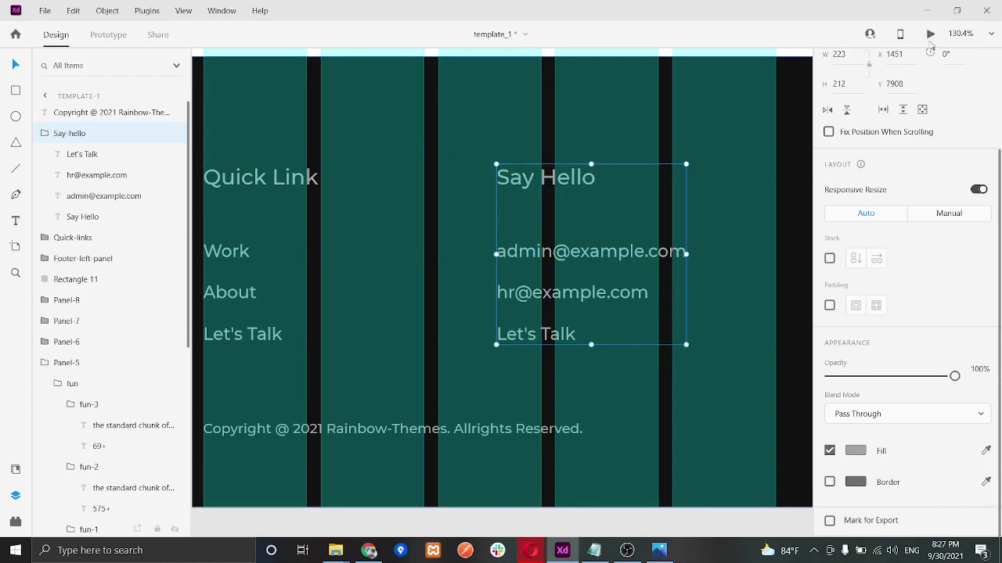
pyautogui.click(950, 32)
pyautogui.scroll(-15, 834, 291)
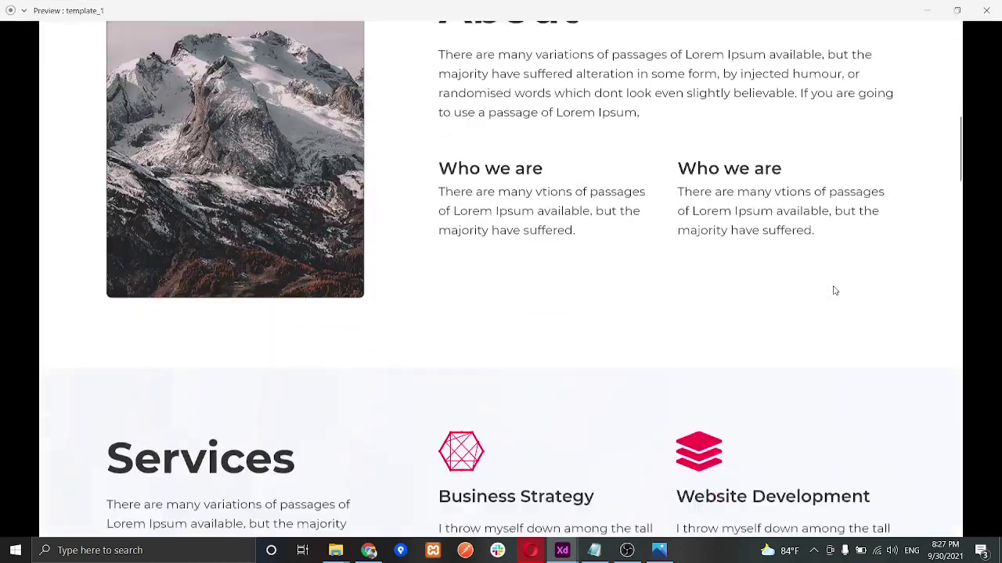
pyautogui.scroll(-15, 834, 290)
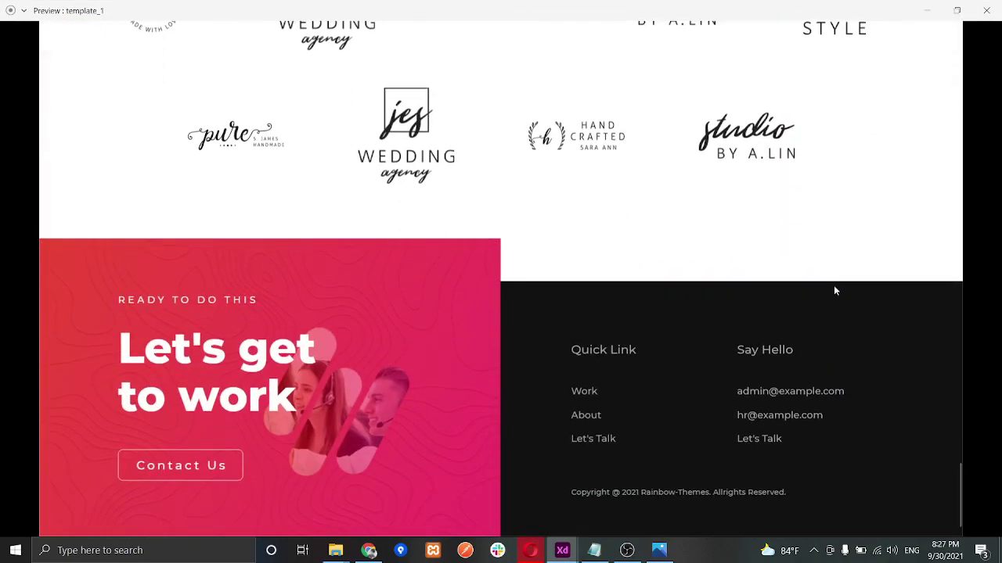
pyautogui.scroll(2, 834, 288)
pyautogui.scroll(-2, 834, 288)
pyautogui.click(986, 11)
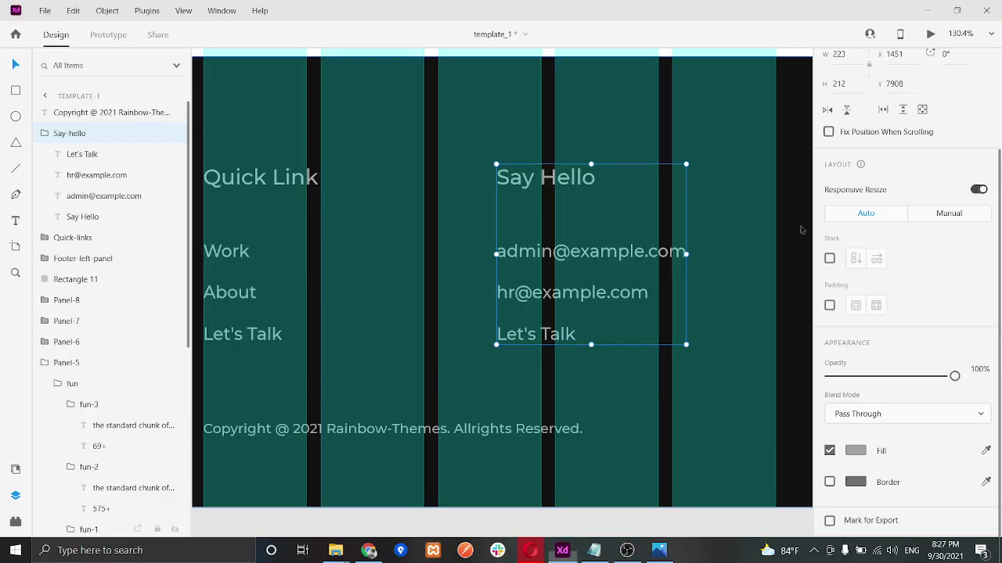
# Step: Switch to Chrome, search the web for fontawesome in a new tab and open the Font Awesome website
pyautogui.click(368, 552)
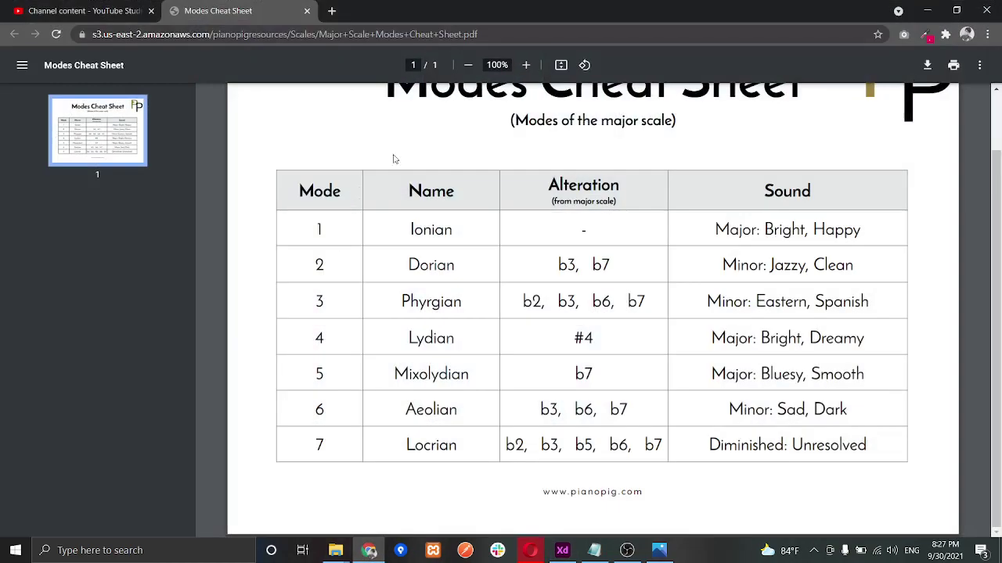
pyautogui.click(332, 11)
pyautogui.click(335, 34)
pyautogui.write('font')
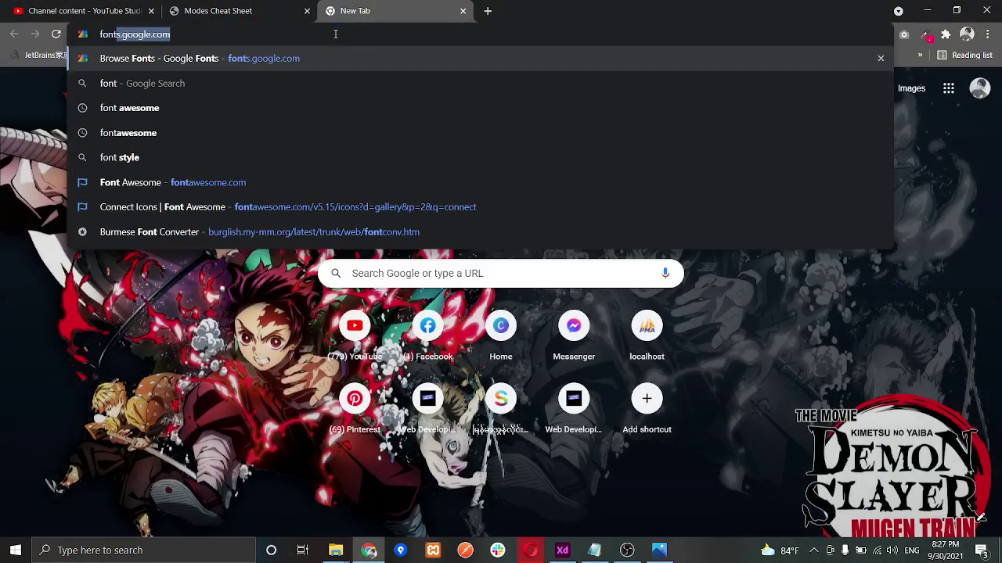
pyautogui.write('awe')
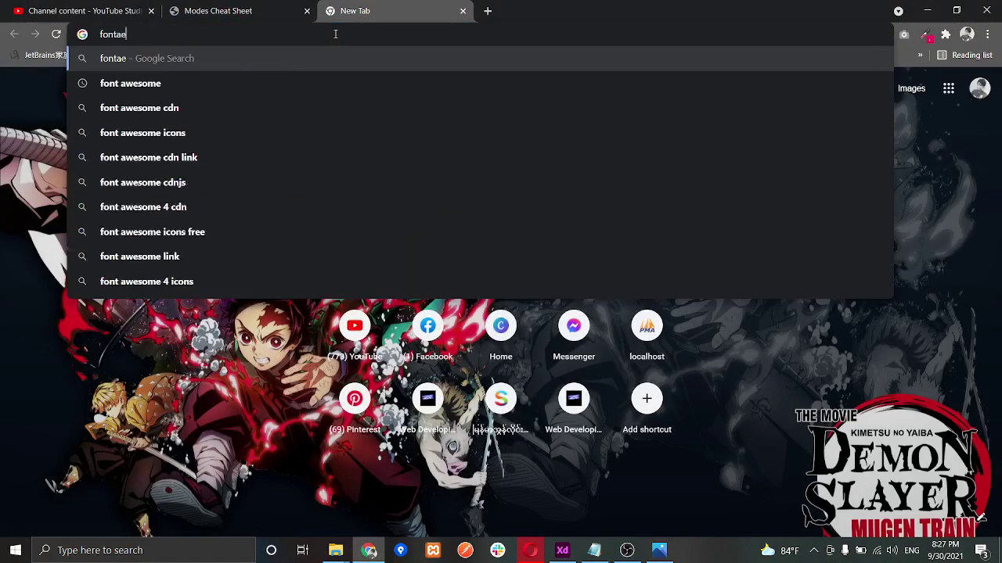
pyautogui.press('Return')
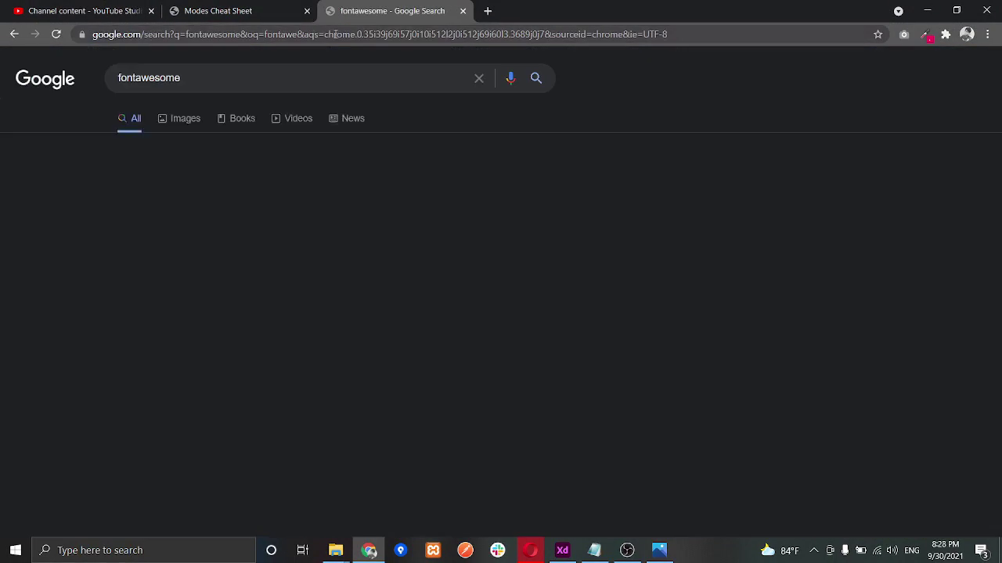
pyautogui.click(183, 193)
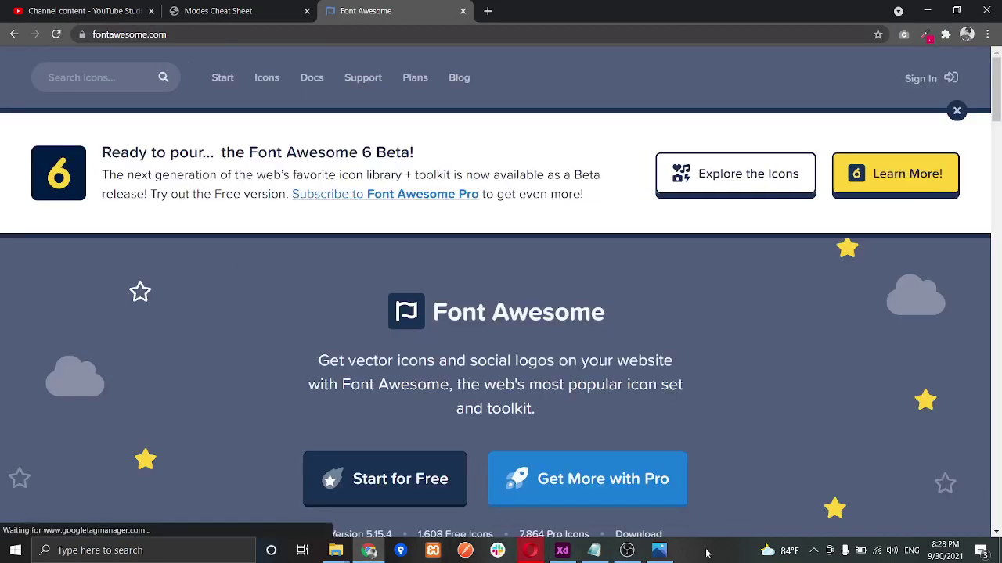
# Step: Check the social icons under Say Hello in the reference image, and enter facebook in Font Awesome's icon search
pyautogui.click(659, 550)
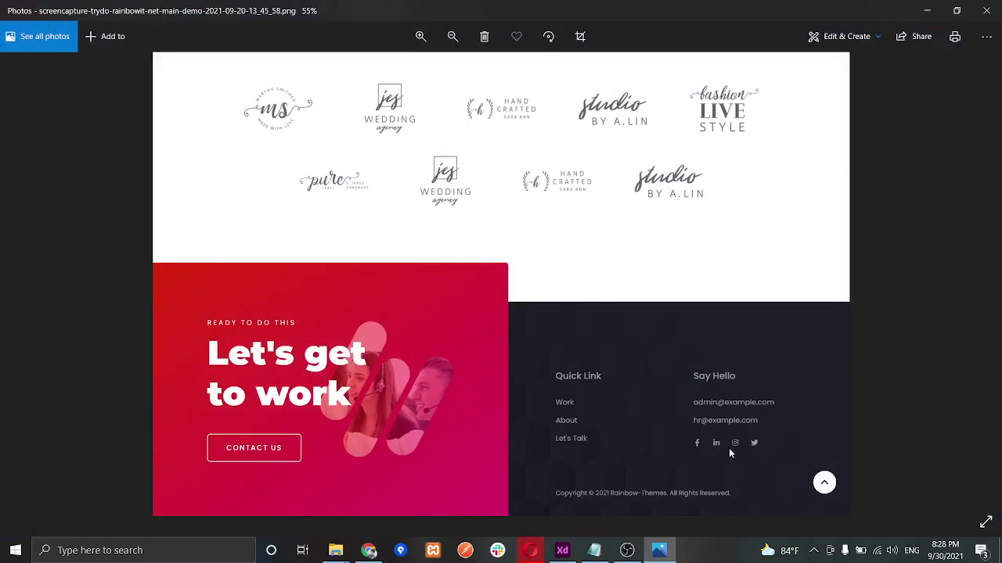
pyautogui.click(661, 551)
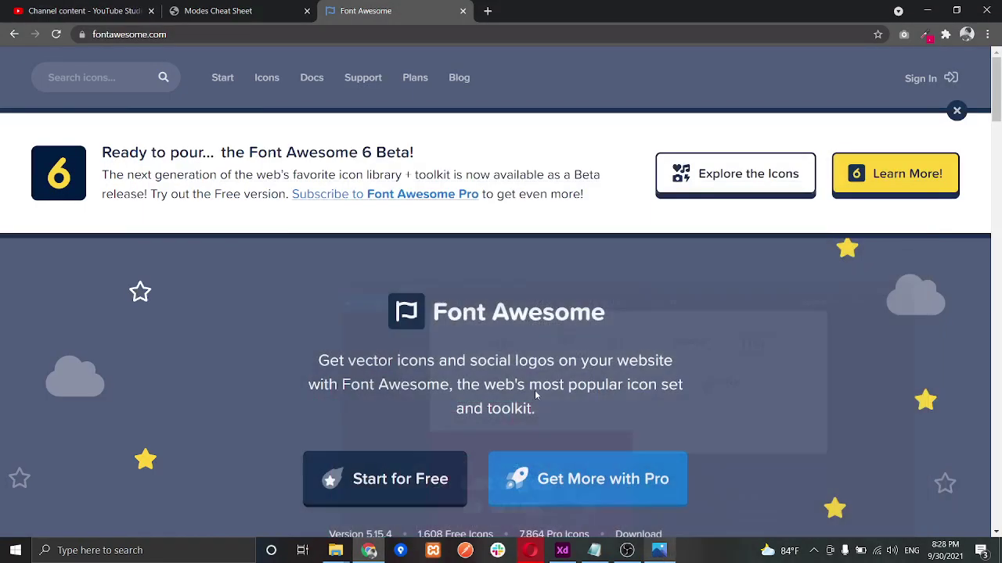
pyautogui.click(106, 75)
pyautogui.write('face')
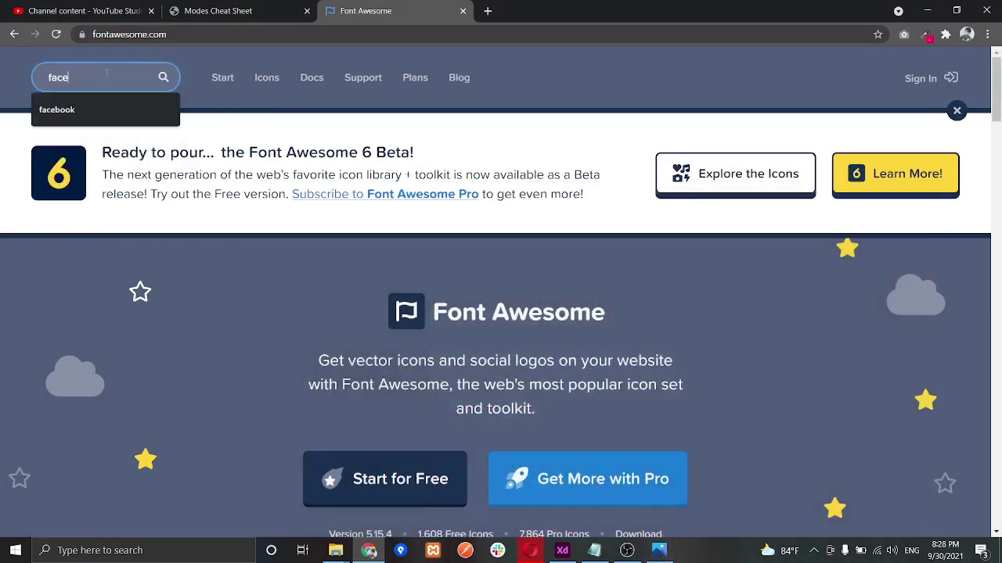
pyautogui.write('book')
pyautogui.press('Return')
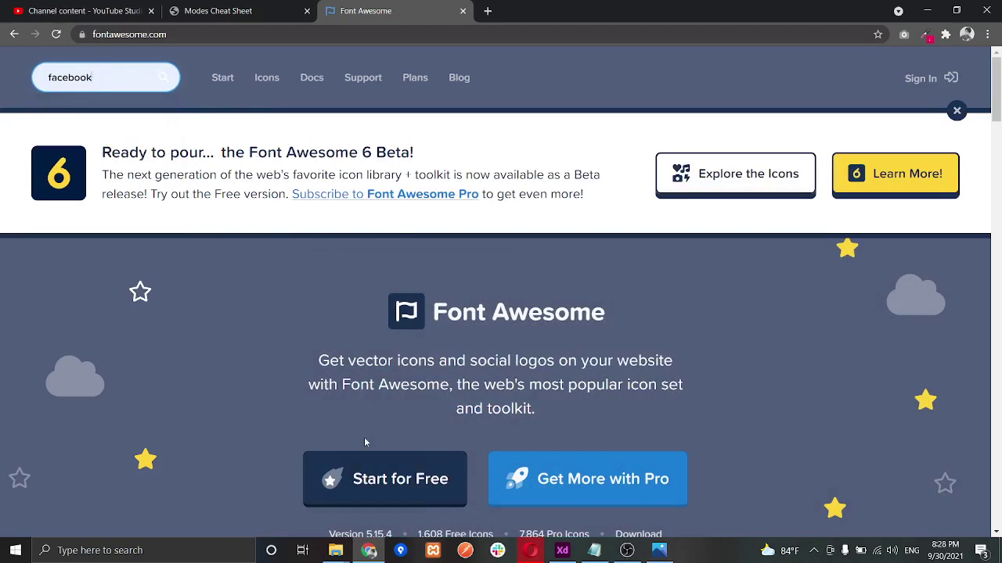
# Step: Look through the image and SVG files in the template-1 assets folder, and return to the Font Awesome page
pyautogui.moveTo(336, 551)
pyautogui.click(368, 501)
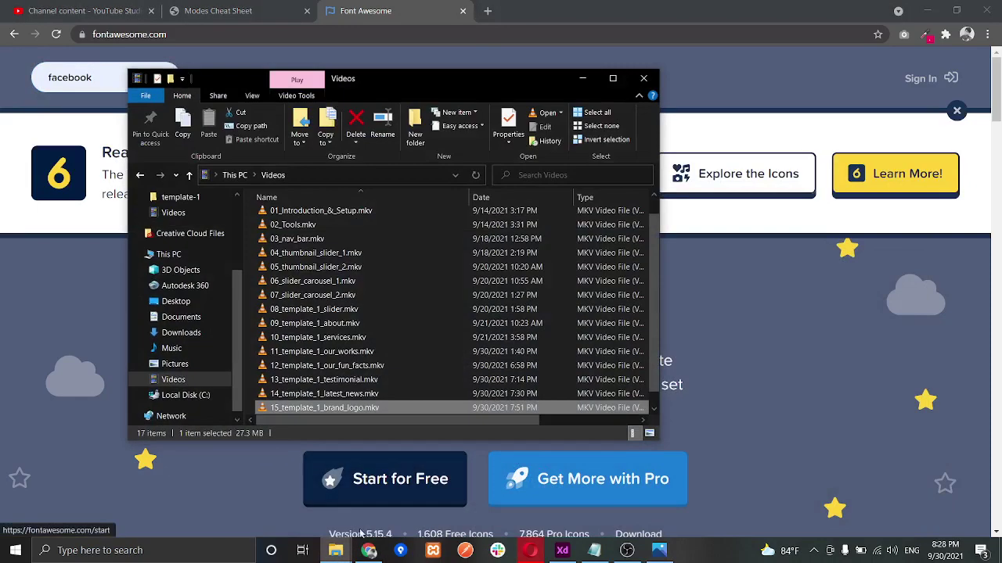
pyautogui.click(282, 489)
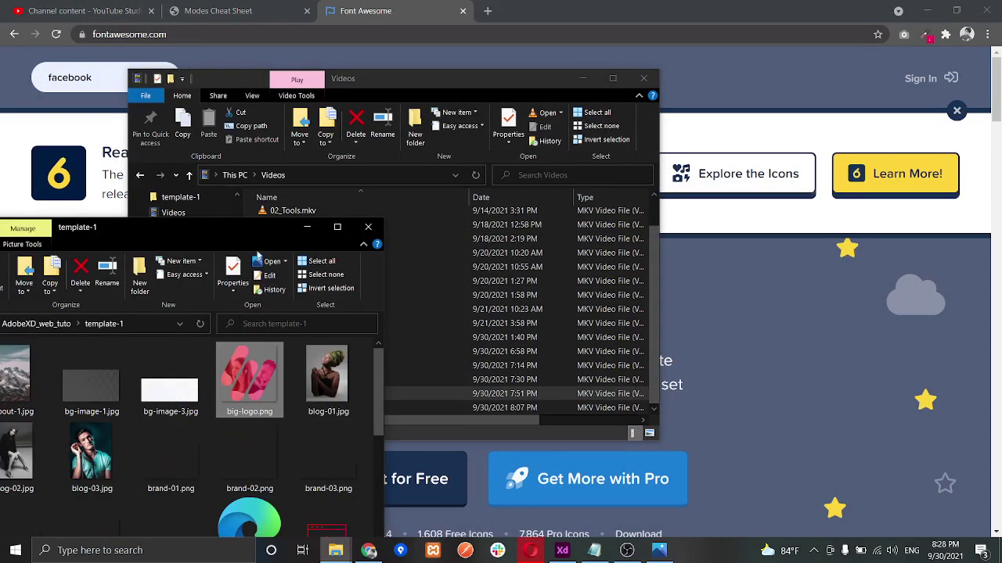
pyautogui.click(337, 227)
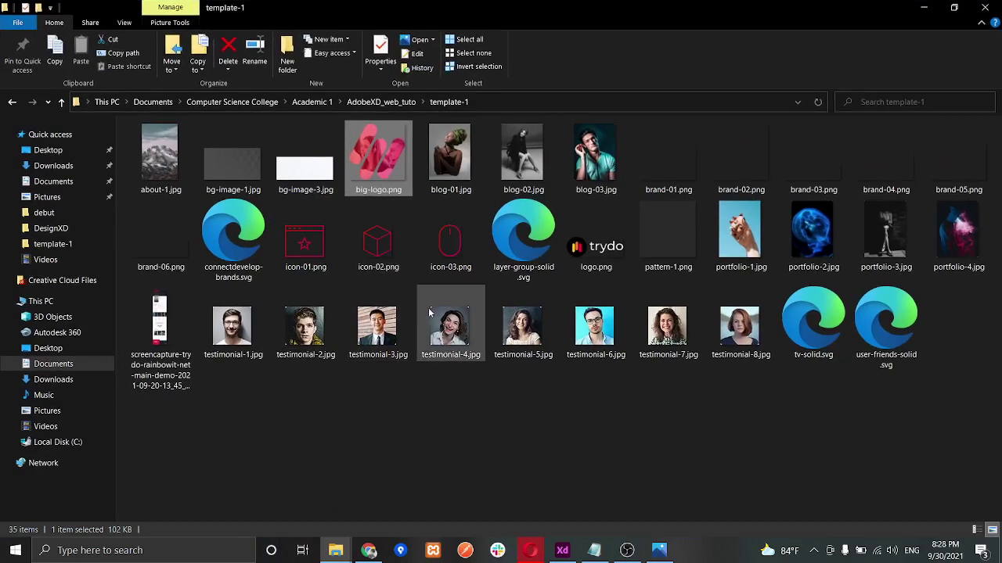
pyautogui.click(814, 321)
pyautogui.click(857, 329)
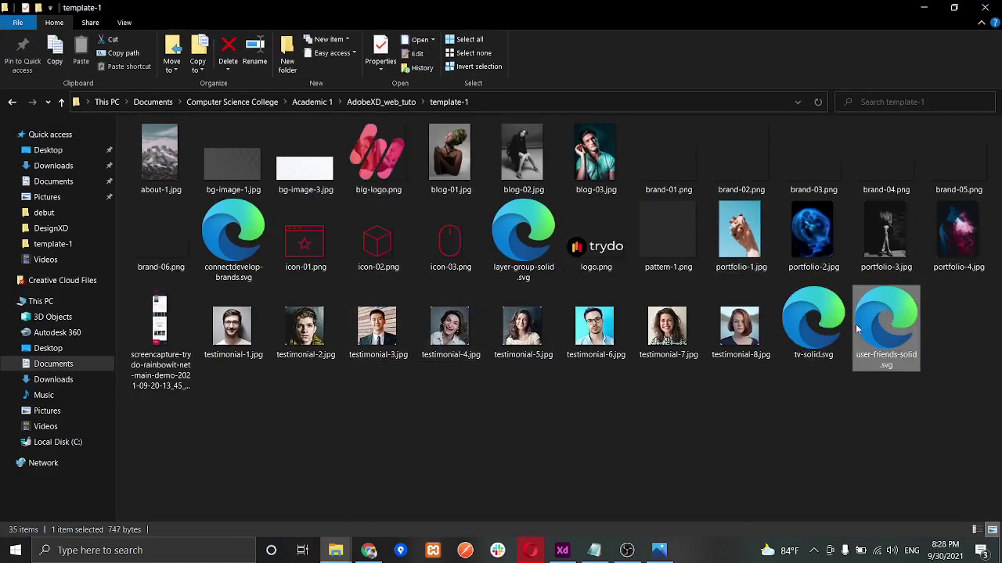
pyautogui.click(924, 7)
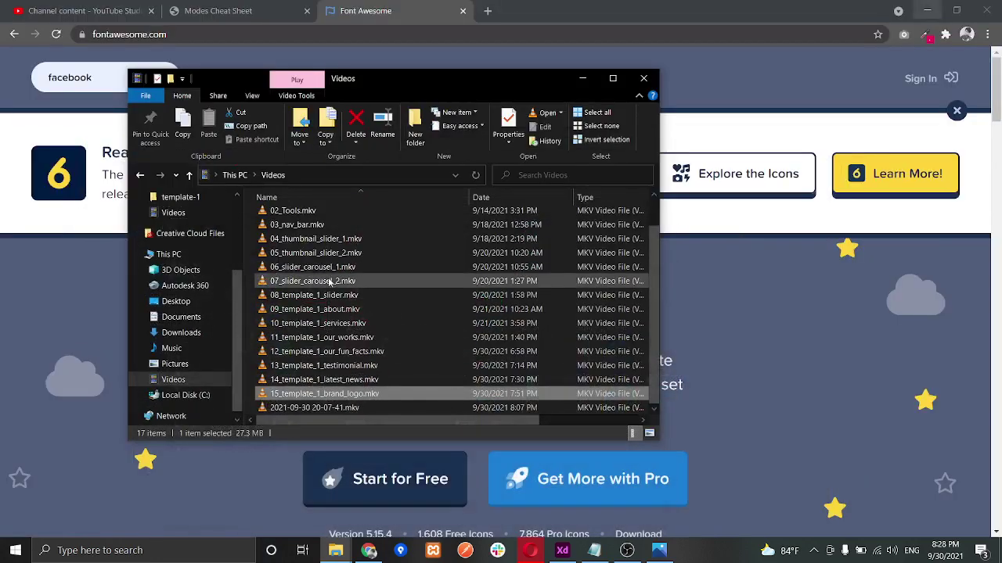
pyautogui.click(581, 80)
# Step: Run the facebook icon search and download the facebook-f brand icon as an SVG, agreeing to the attribution terms
pyautogui.click(145, 86)
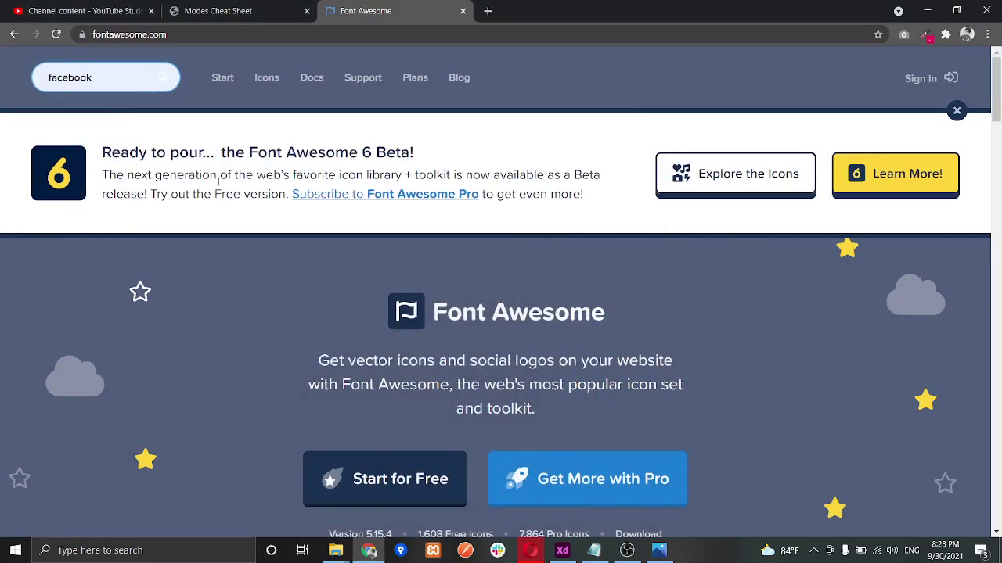
pyautogui.press('Return')
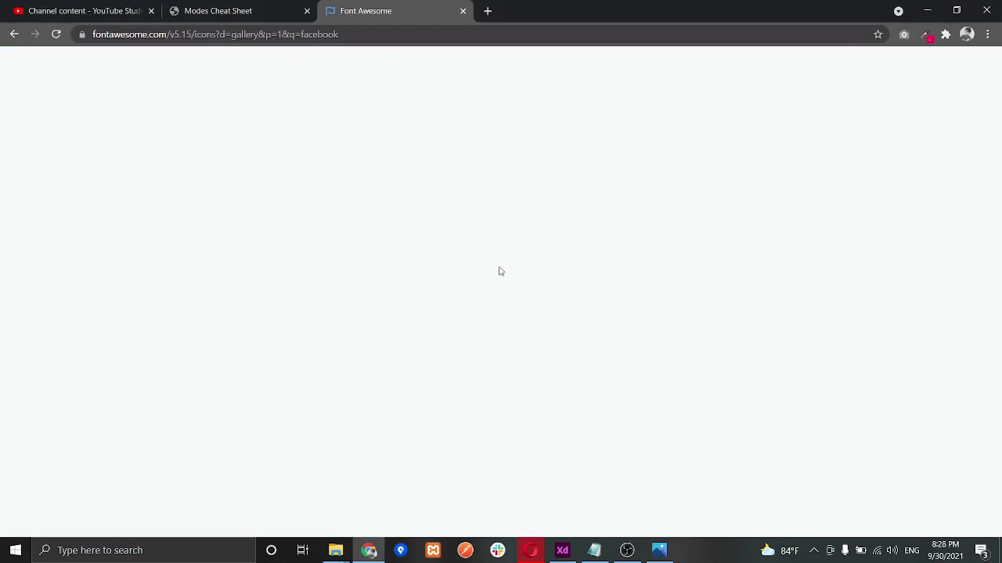
pyautogui.scroll(-3, 474, 284)
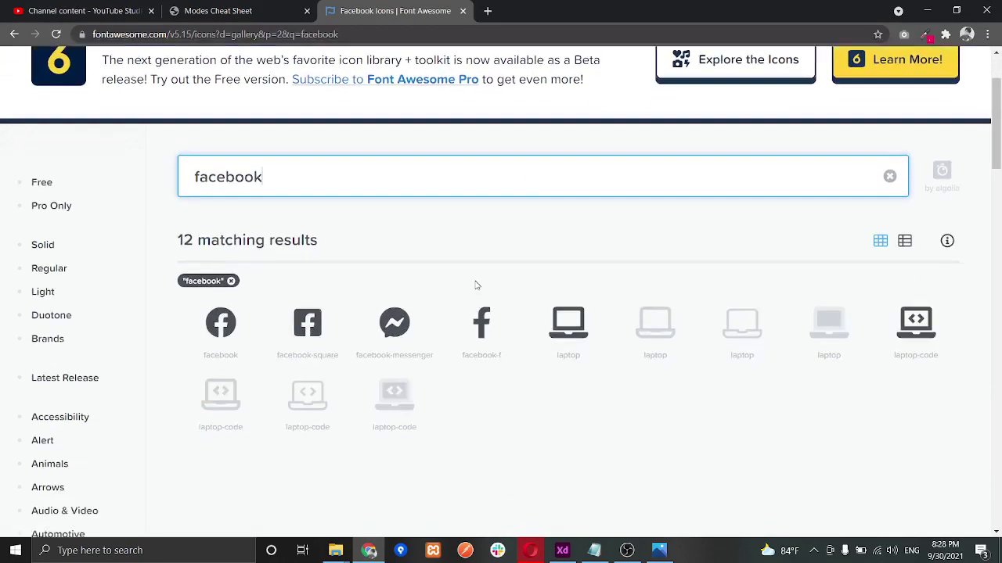
pyautogui.click(658, 550)
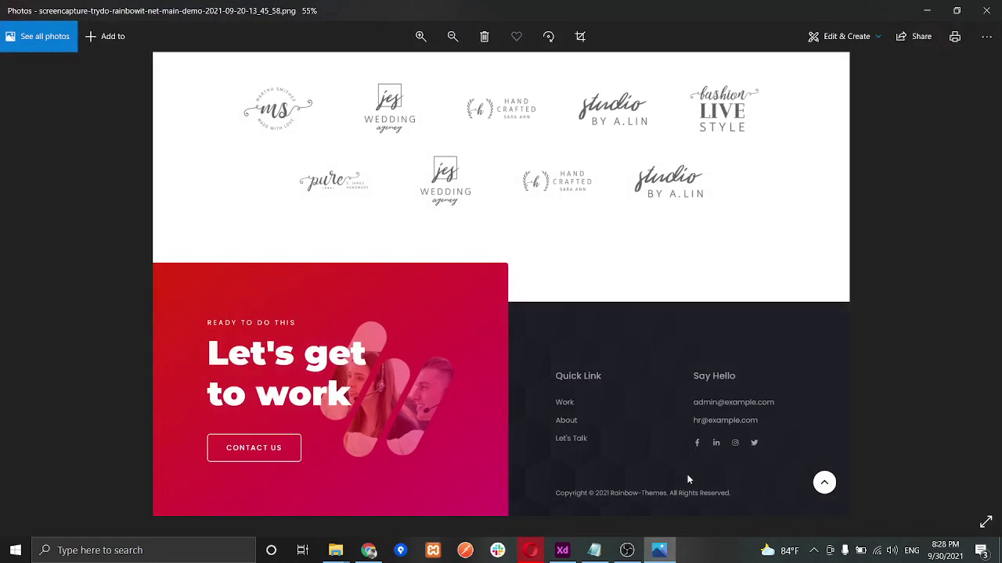
pyautogui.click(658, 550)
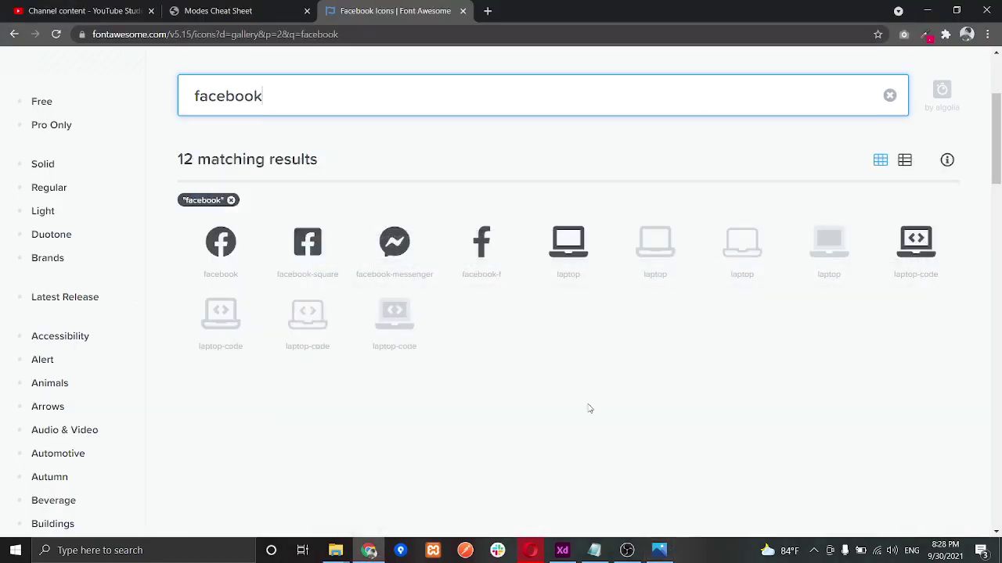
pyautogui.click(481, 252)
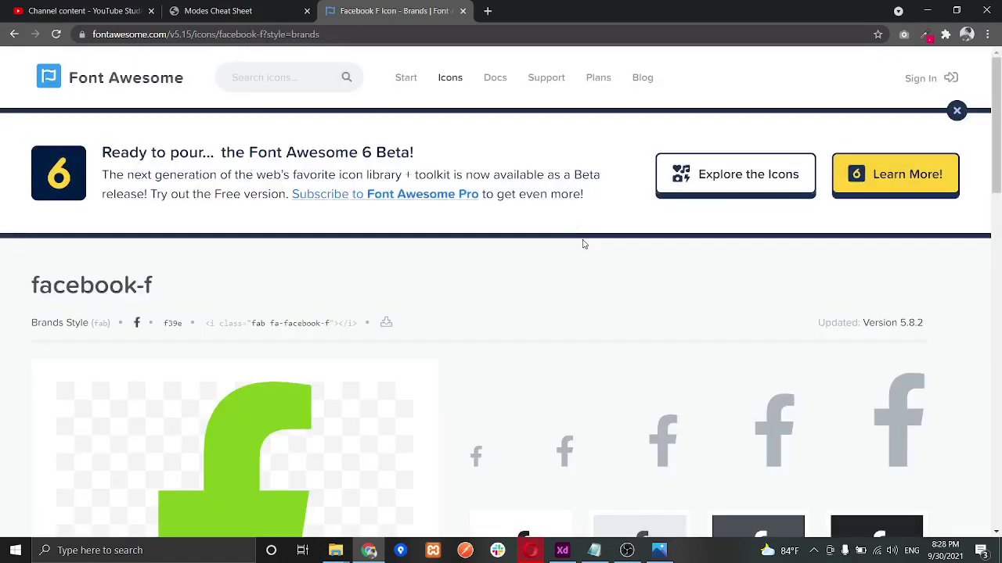
pyautogui.click(385, 322)
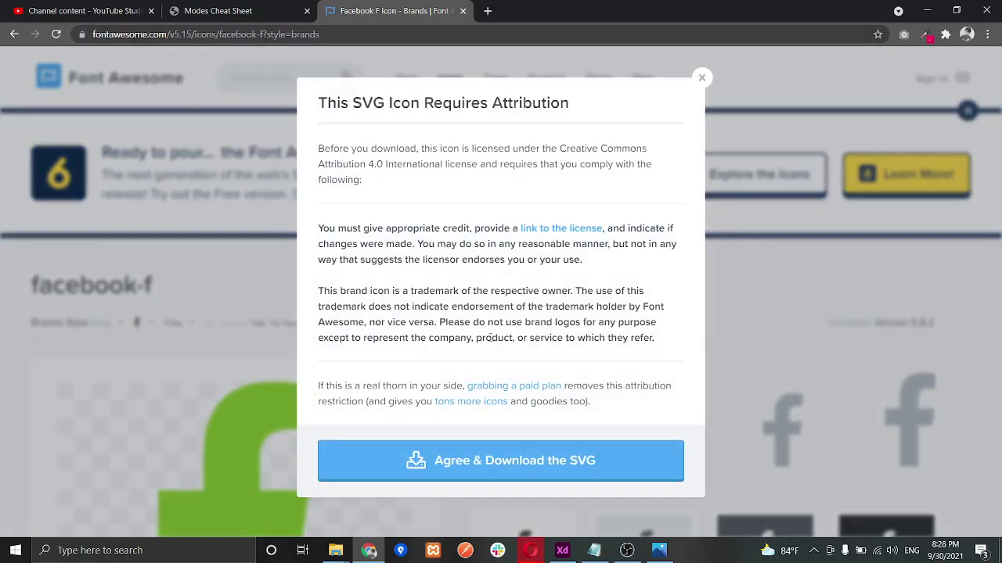
pyautogui.click(483, 458)
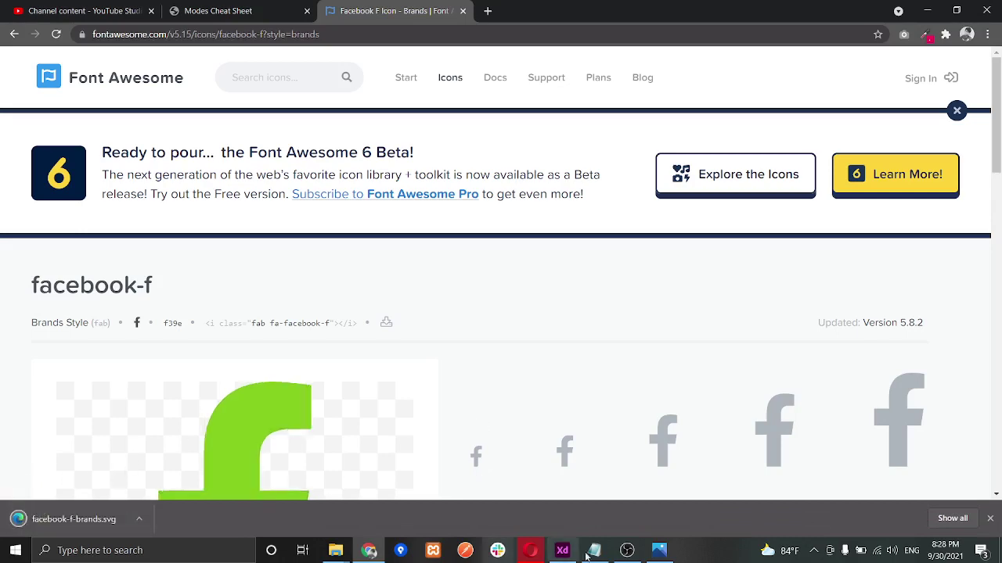
# Step: Check the social icons in the reference image, and search Font Awesome for linkedin
pyautogui.click(667, 554)
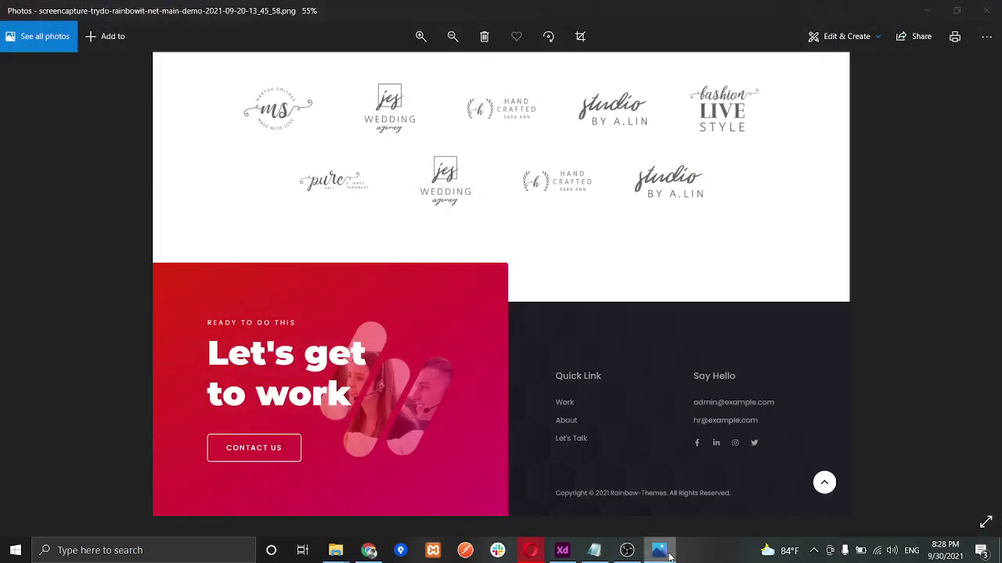
pyautogui.click(667, 553)
pyautogui.click(243, 76)
pyautogui.write('lin')
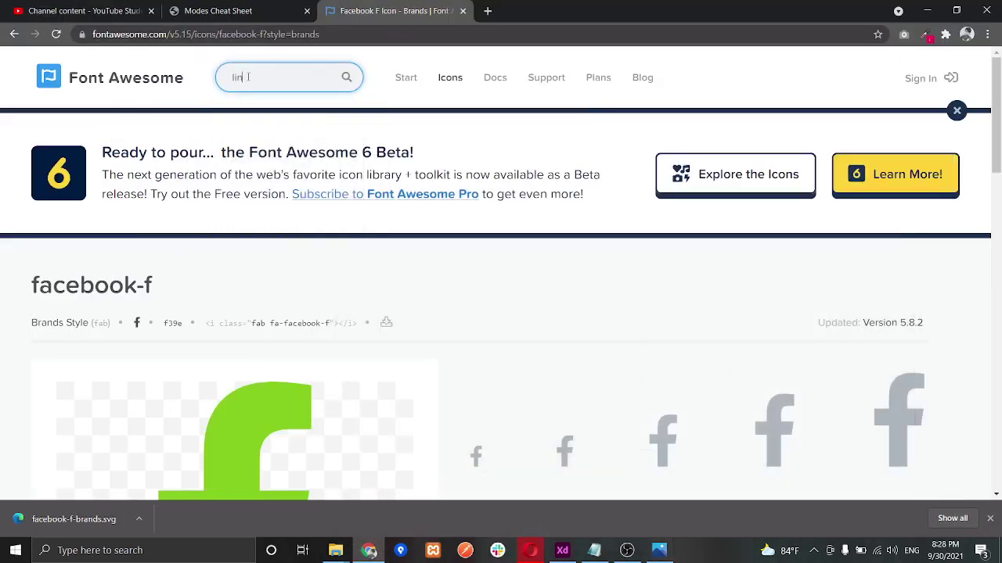
pyautogui.write('kedin')
pyautogui.press('Return')
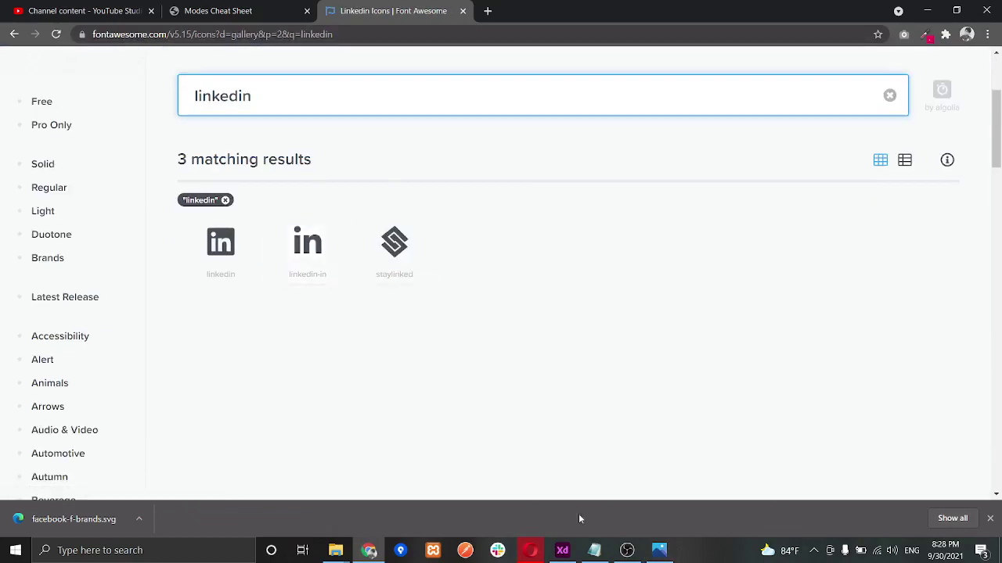
# Step: Compare the results with the reference image, and download the linkedin-in brand icon as an SVG, agreeing to the attribution terms
pyautogui.click(652, 549)
pyautogui.click(653, 549)
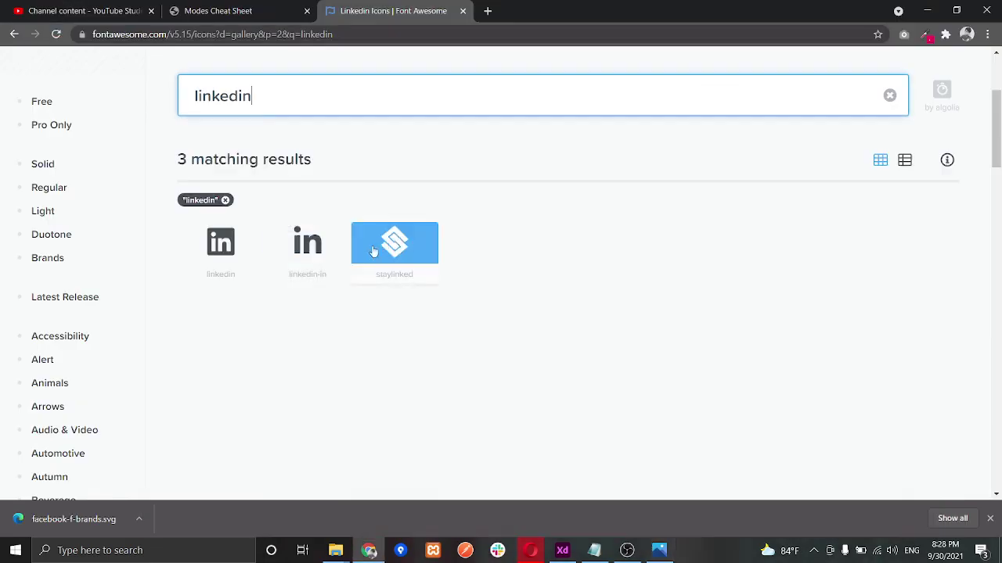
pyautogui.click(306, 239)
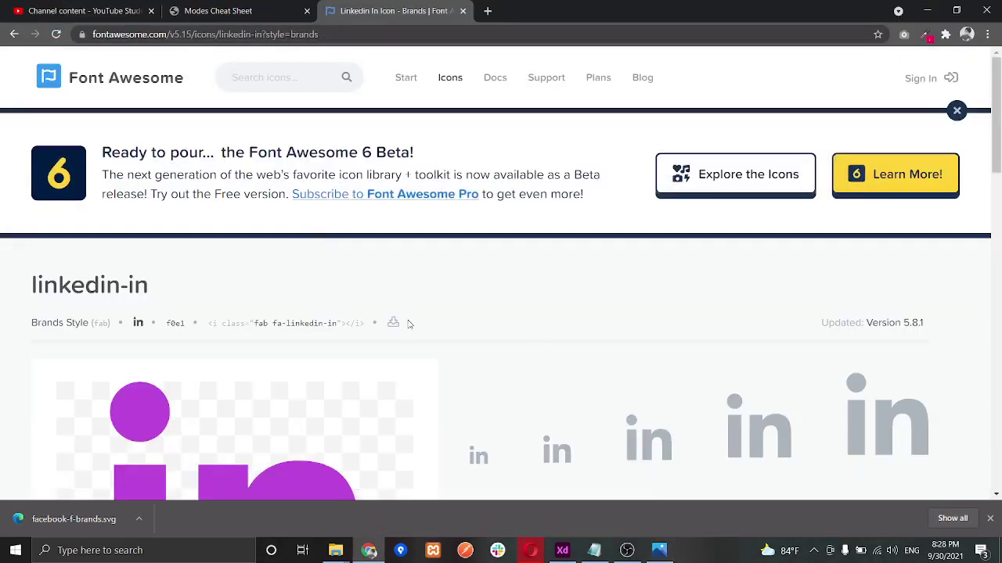
pyautogui.click(394, 323)
pyautogui.click(439, 462)
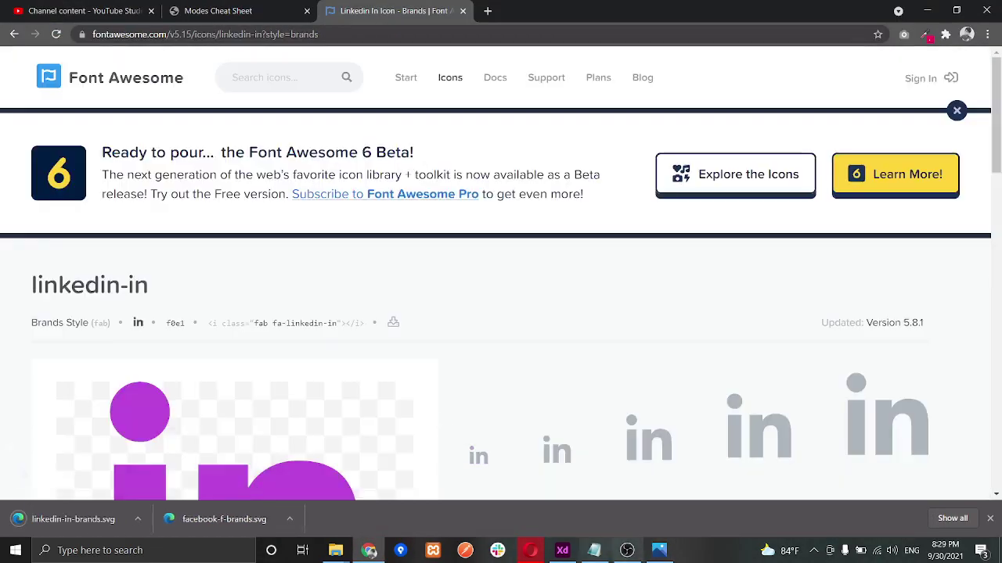
# Step: Check the reference image for the next social icon, and search Font Awesome for instagram
pyautogui.click(659, 551)
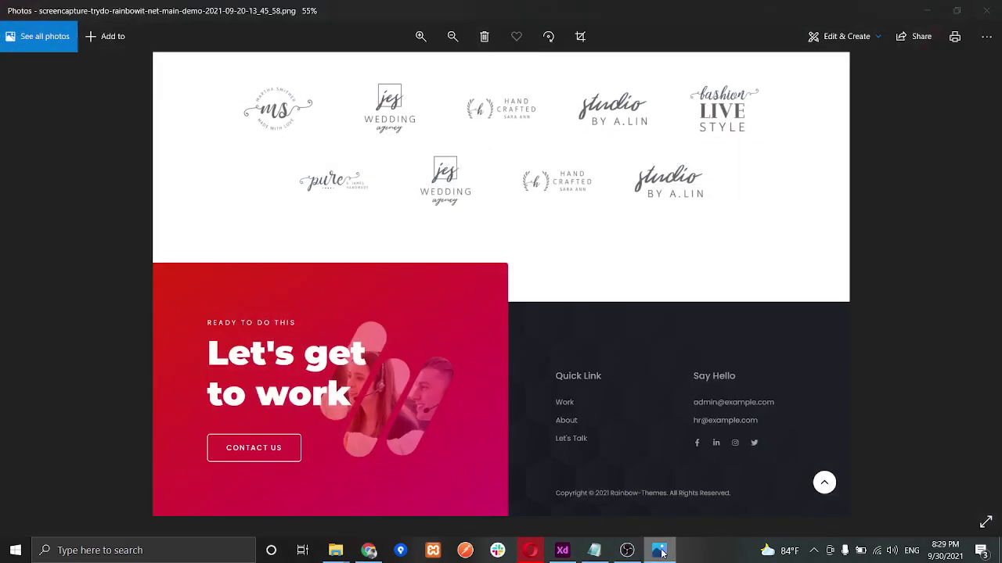
pyautogui.click(660, 550)
pyautogui.click(660, 550)
pyautogui.click(659, 550)
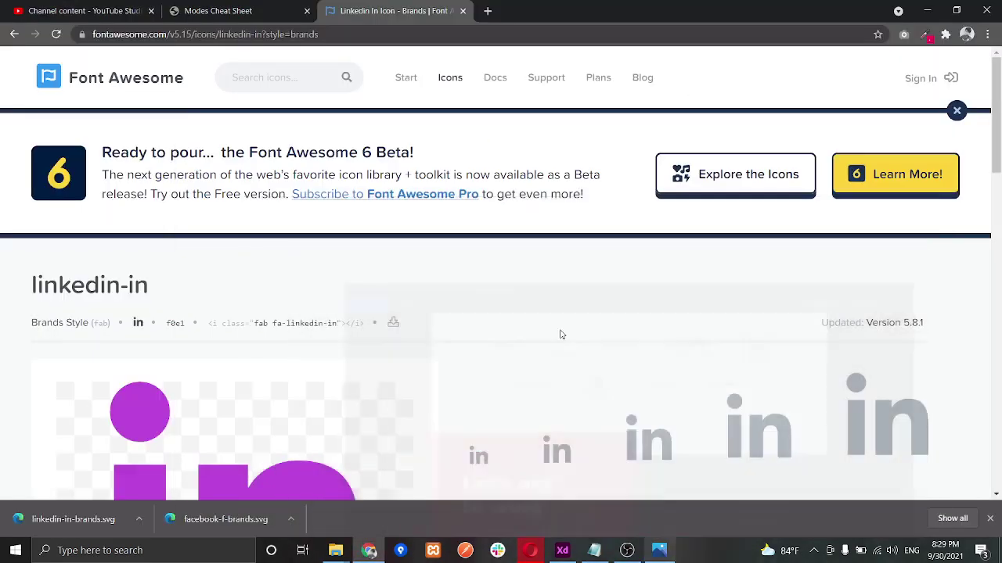
pyautogui.click(232, 76)
pyautogui.write('in')
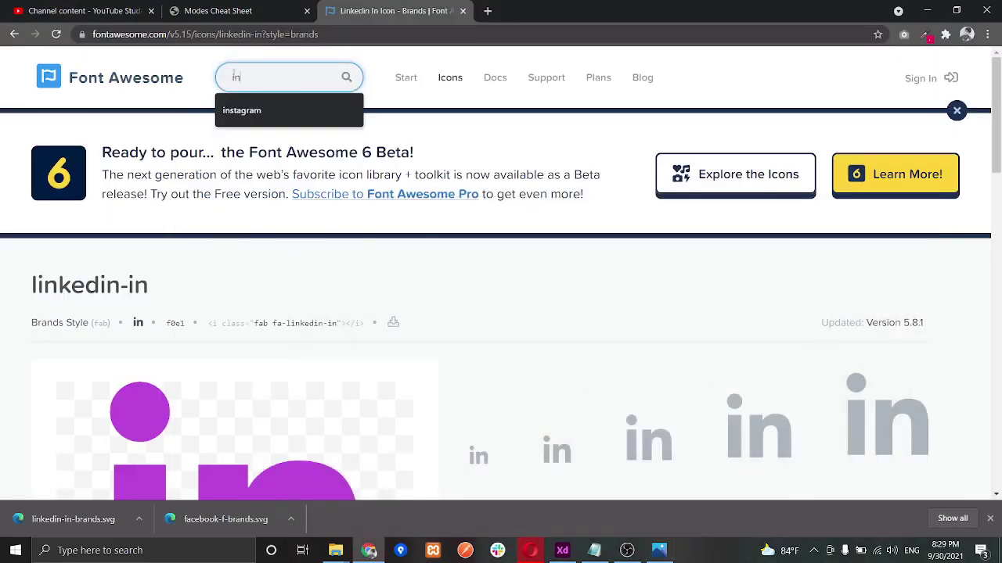
pyautogui.write('stagram')
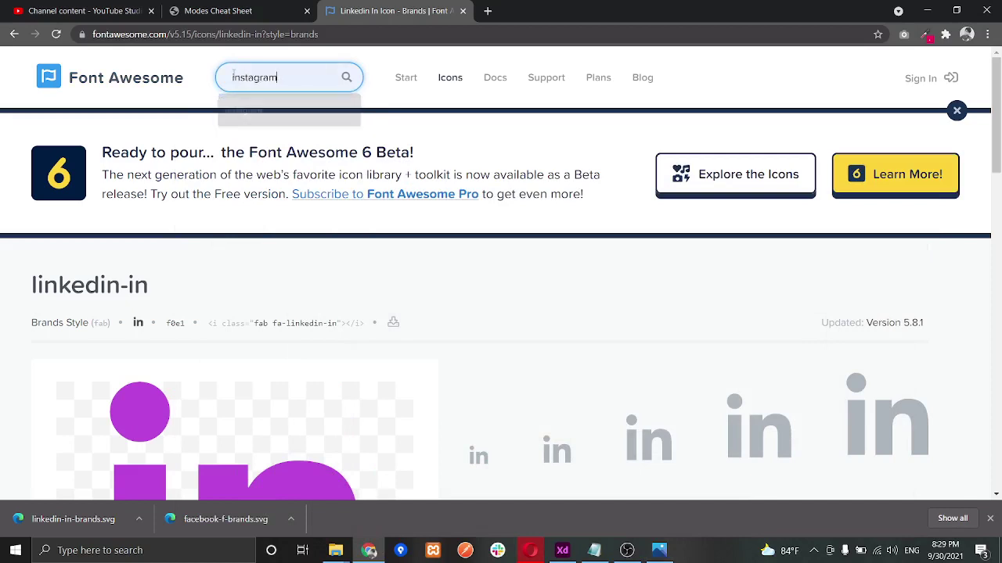
pyautogui.press('Return')
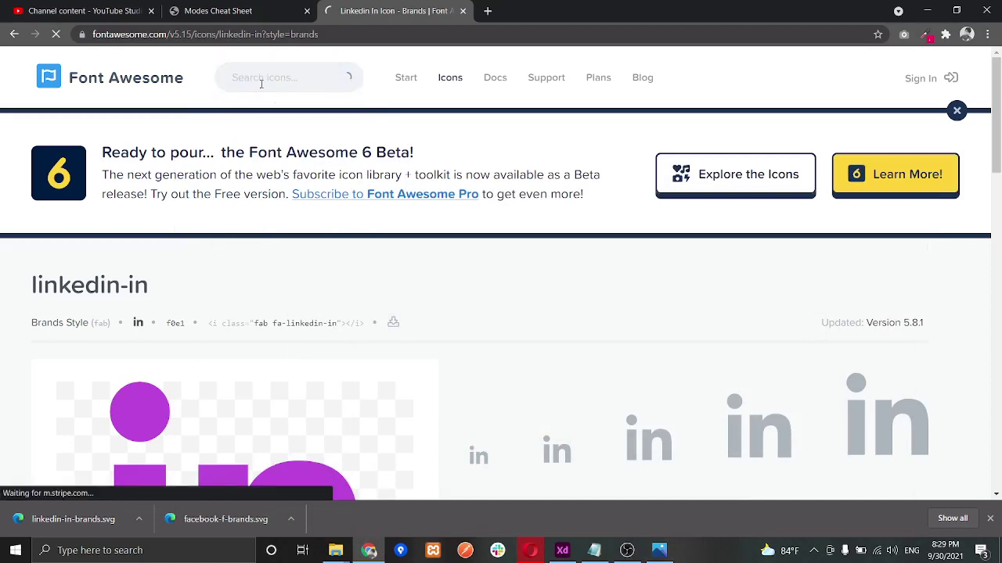
# Step: Download the plain instagram brand icon as an SVG, agreeing to the attribution terms
pyautogui.scroll(-2, 512, 252)
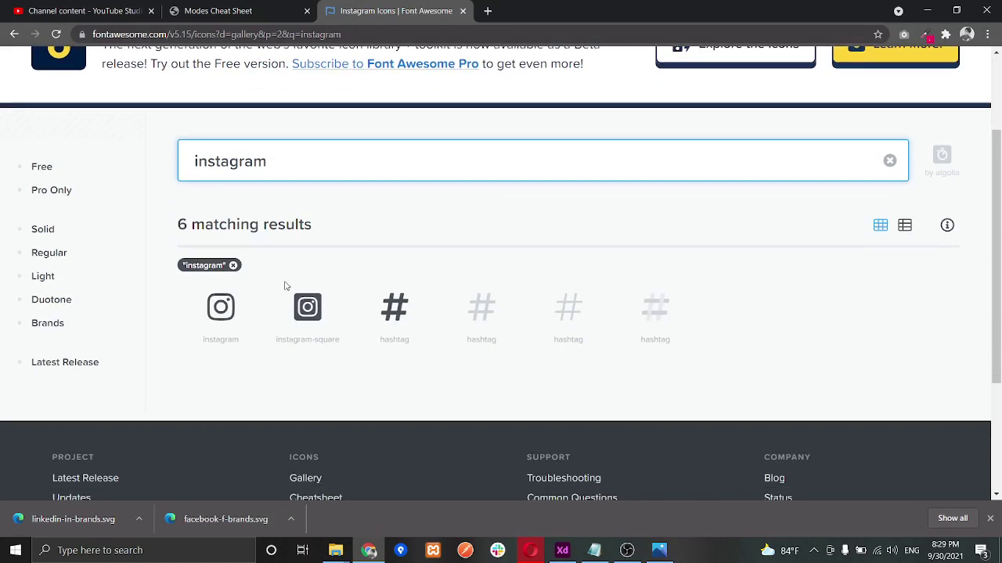
pyautogui.click(222, 301)
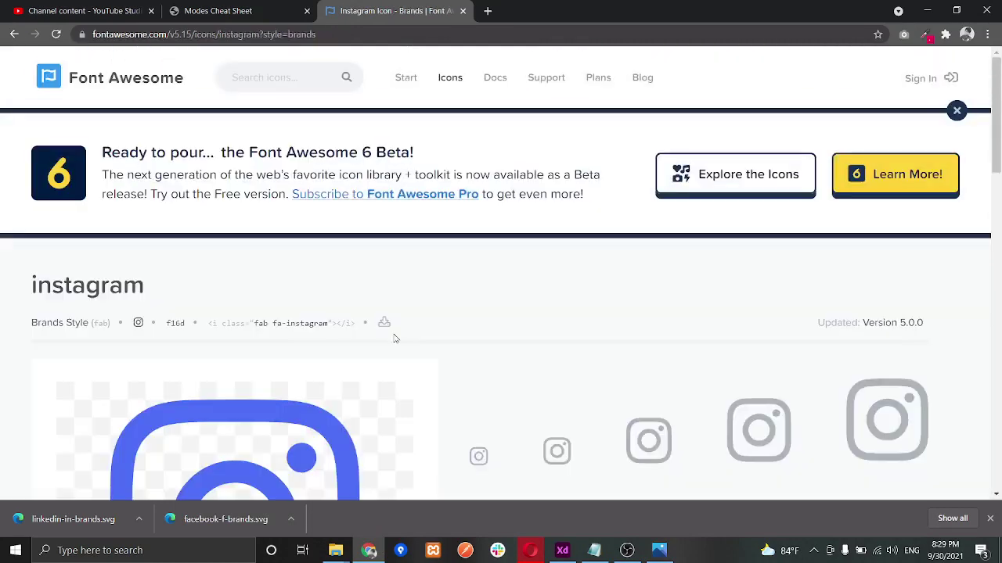
pyautogui.click(384, 323)
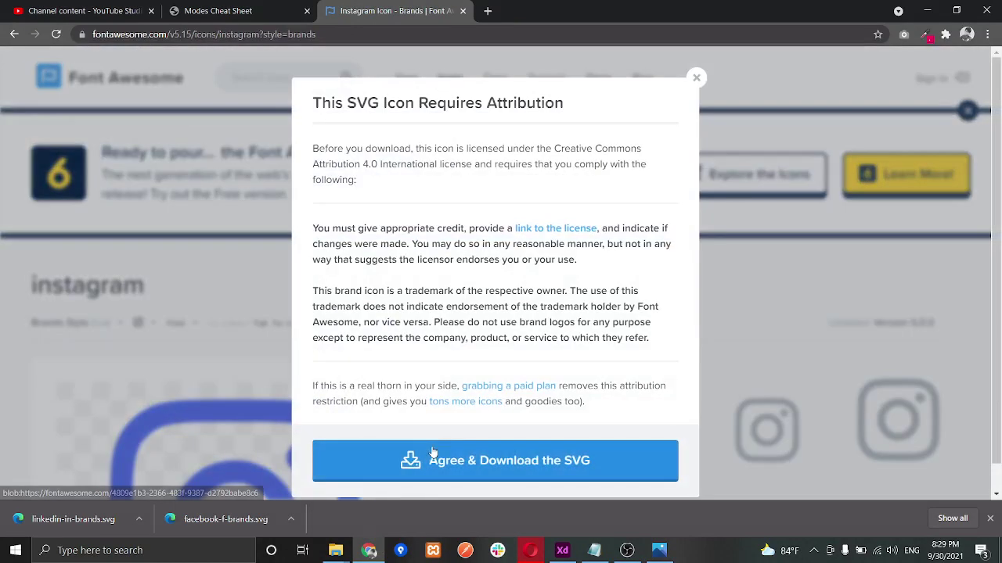
pyautogui.click(431, 459)
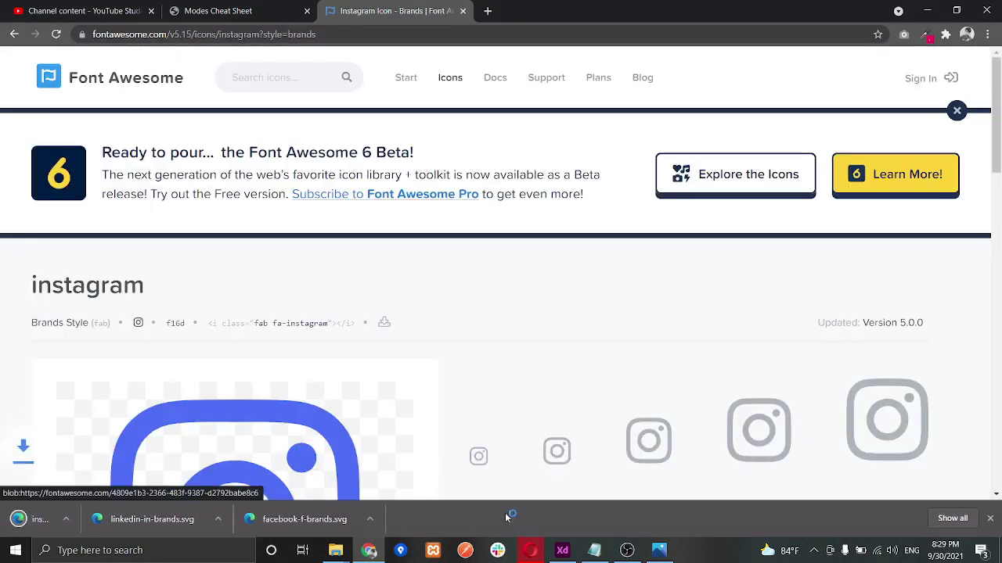
# Step: Search Font Awesome for twitter and open the plain twitter brand icon from the results
pyautogui.click(289, 82)
pyautogui.write('twitter')
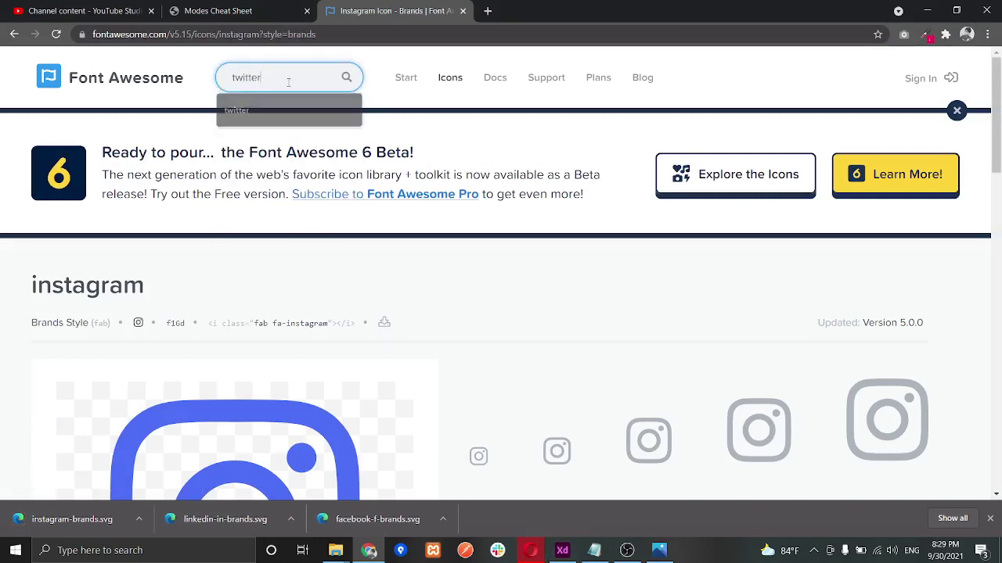
pyautogui.press('Return')
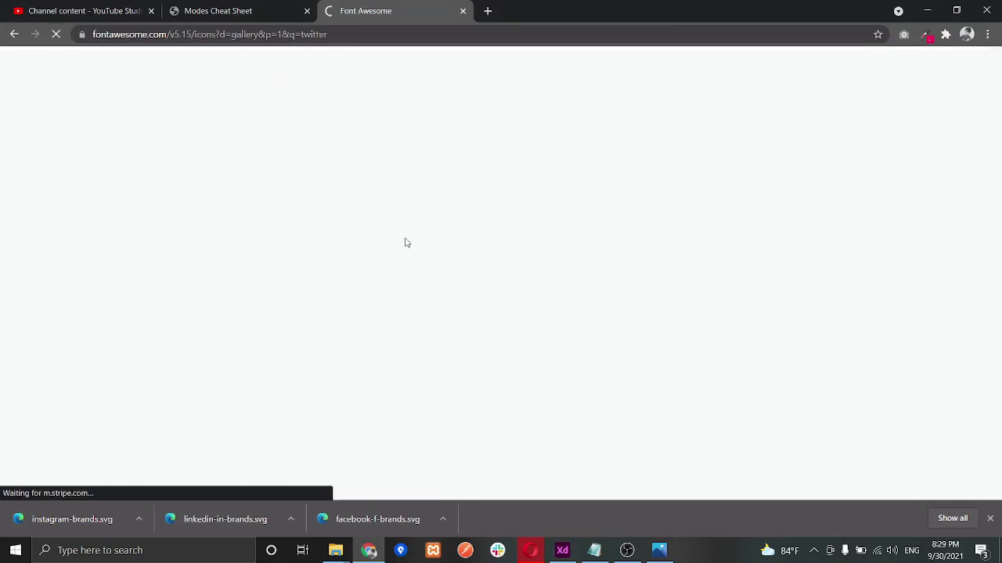
pyautogui.scroll(-1, 408, 270)
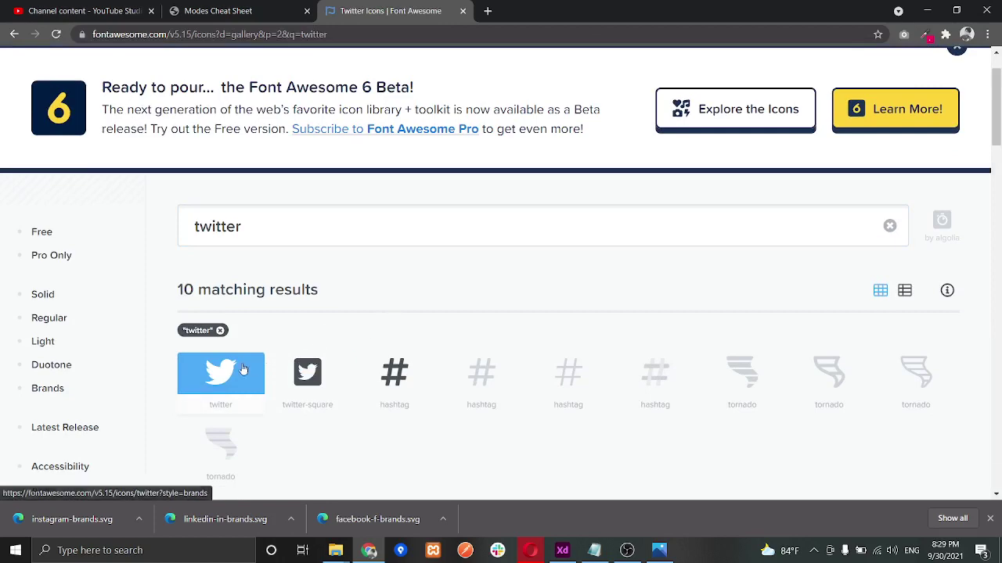
pyautogui.scroll(-3, 218, 379)
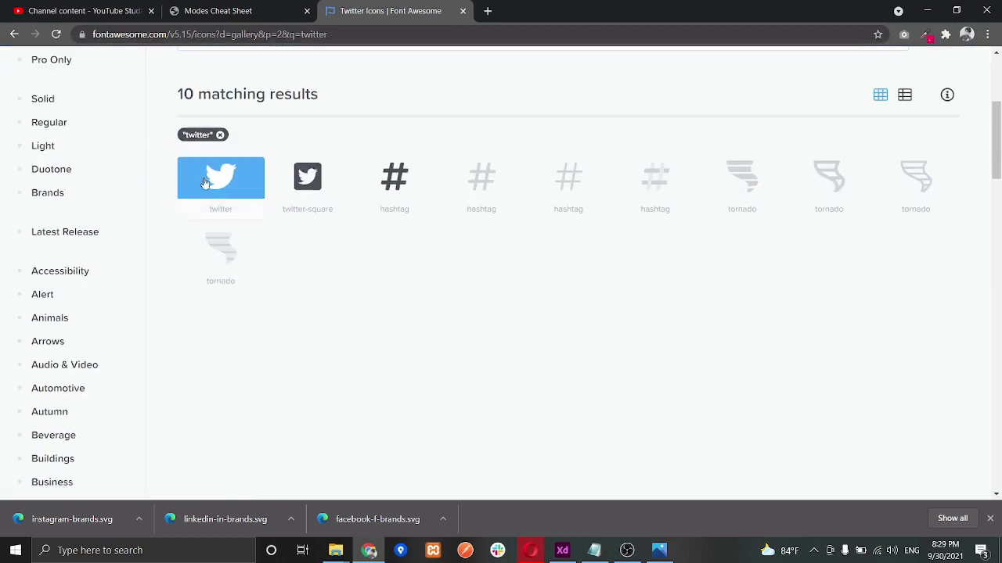
pyautogui.scroll(3, 294, 248)
pyautogui.scroll(-1, 313, 259)
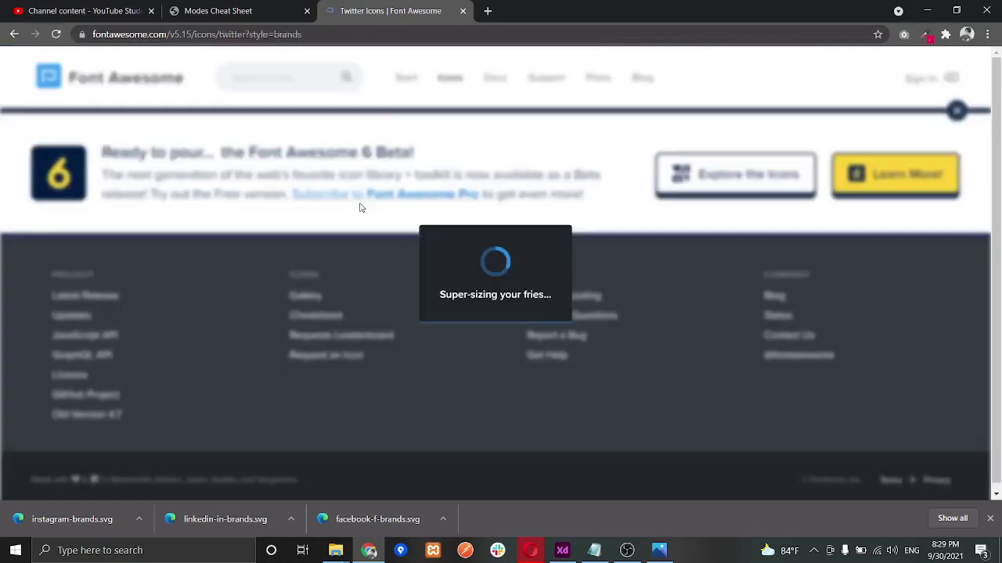
# Step: Return to the search results, reopen the twitter brand icon and download it as an SVG, agreeing to the attribution terms
pyautogui.hotkey('alt', 'Left')
pyautogui.scroll(-2, 326, 282)
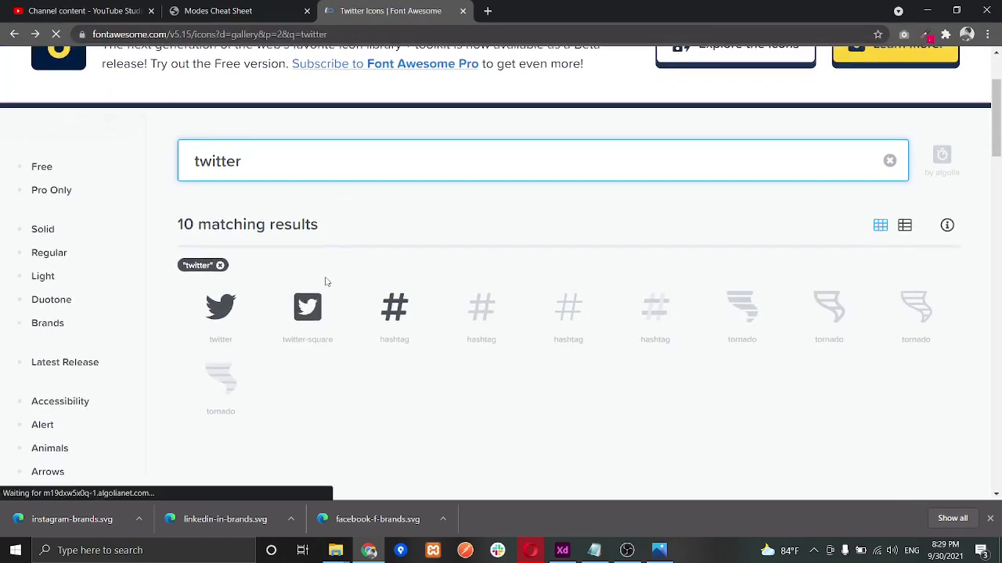
pyautogui.click(222, 305)
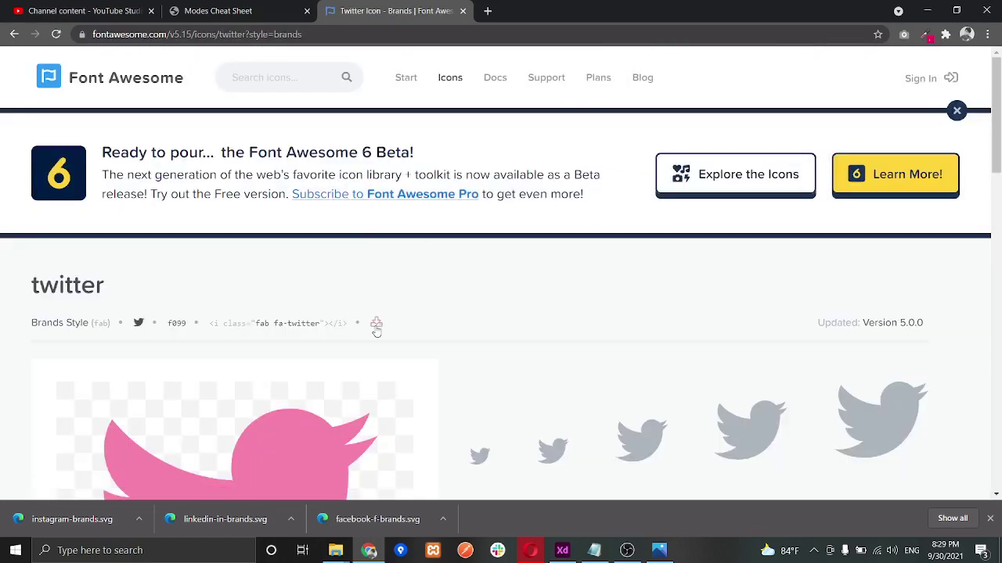
pyautogui.click(376, 325)
pyautogui.click(519, 471)
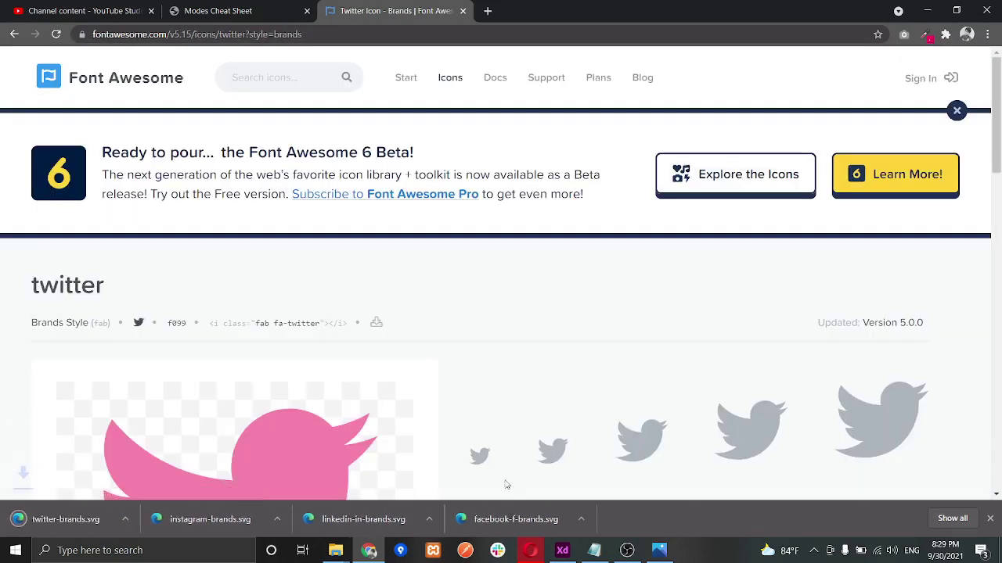
# Step: Switch to File Explorer and paste the twitter, instagram, linkedin-in and facebook-f SVG files from Downloads into the template-1 folder
pyautogui.click(337, 552)
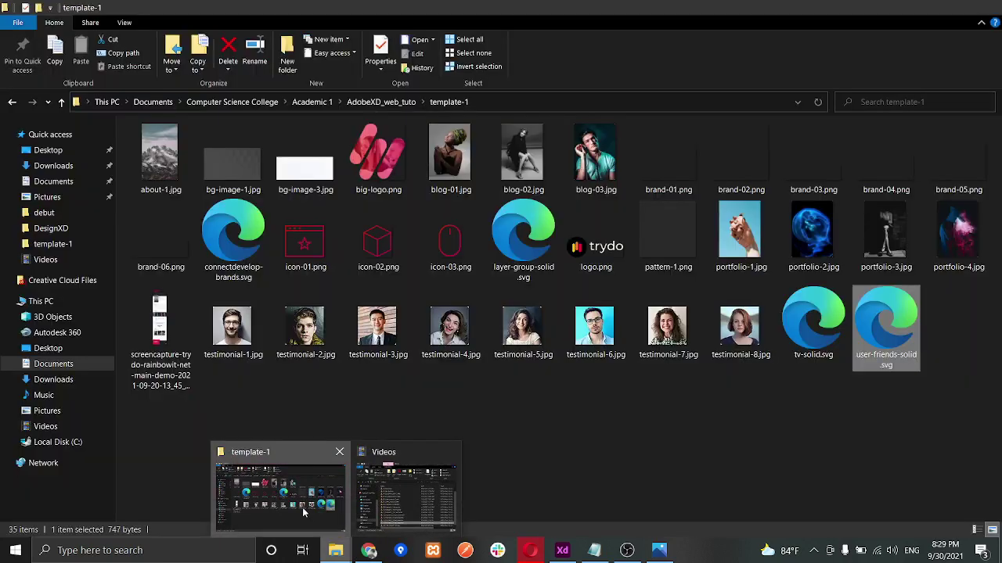
pyautogui.click(266, 489)
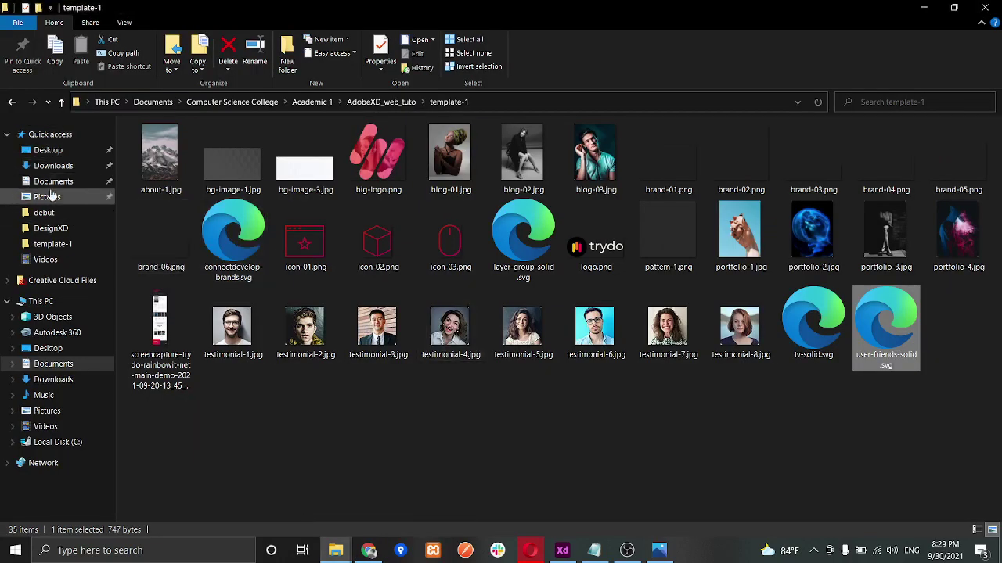
pyautogui.click(78, 166)
pyautogui.moveTo(216, 160); pyautogui.dragTo(221, 208)
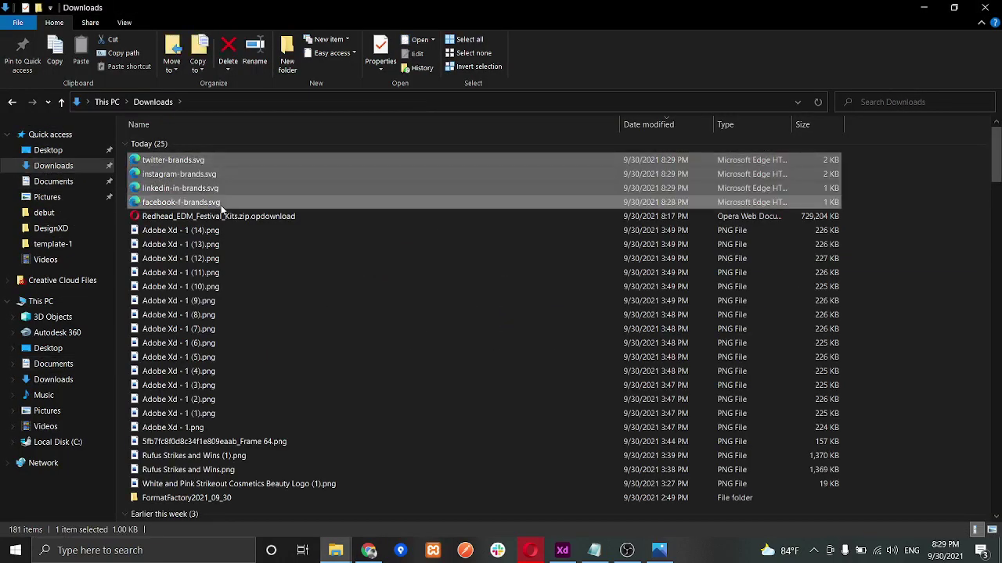
pyautogui.click(13, 102)
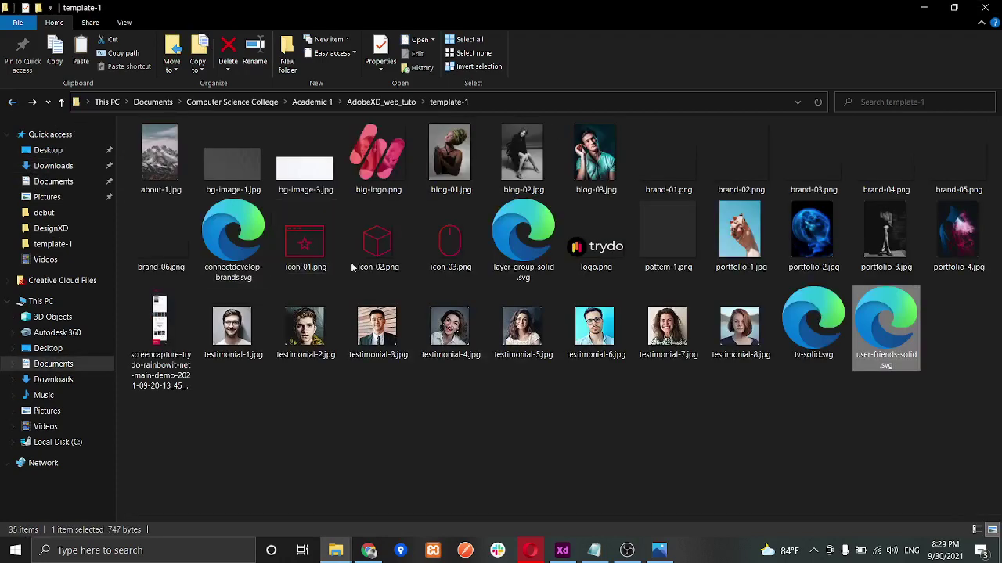
pyautogui.hotkey('ctrl', 'v')
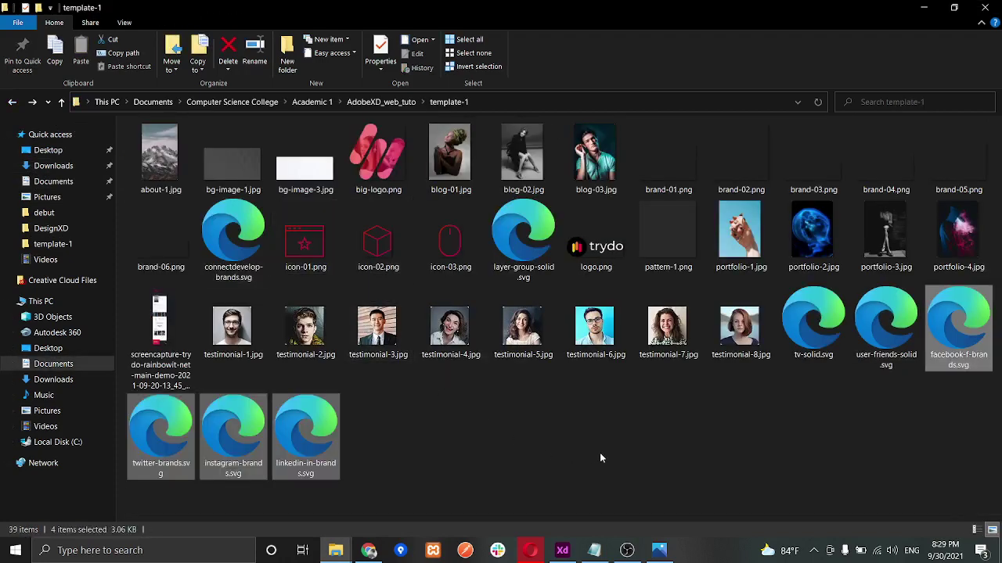
pyautogui.click(601, 458)
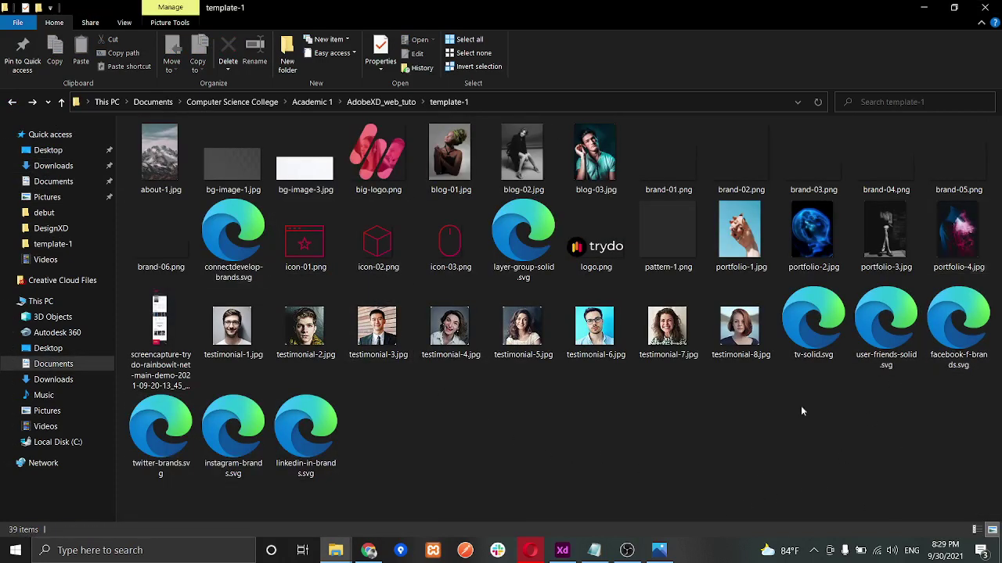
# Step: Switch to Adobe XD and draw a rectangle about 26 by 24 inside the Say-hello group, just after its Let's Talk text
pyautogui.click(562, 550)
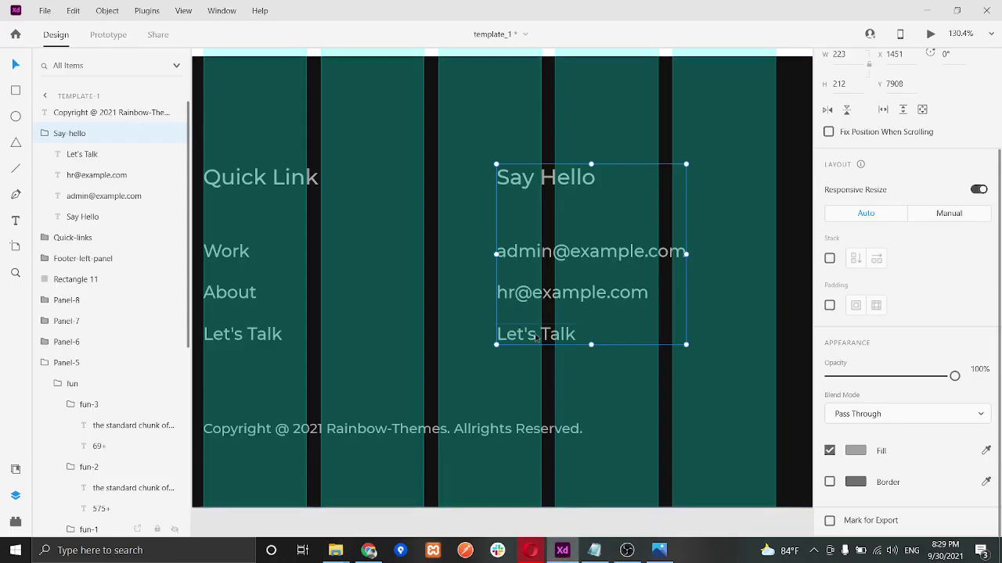
pyautogui.doubleClick(572, 338)
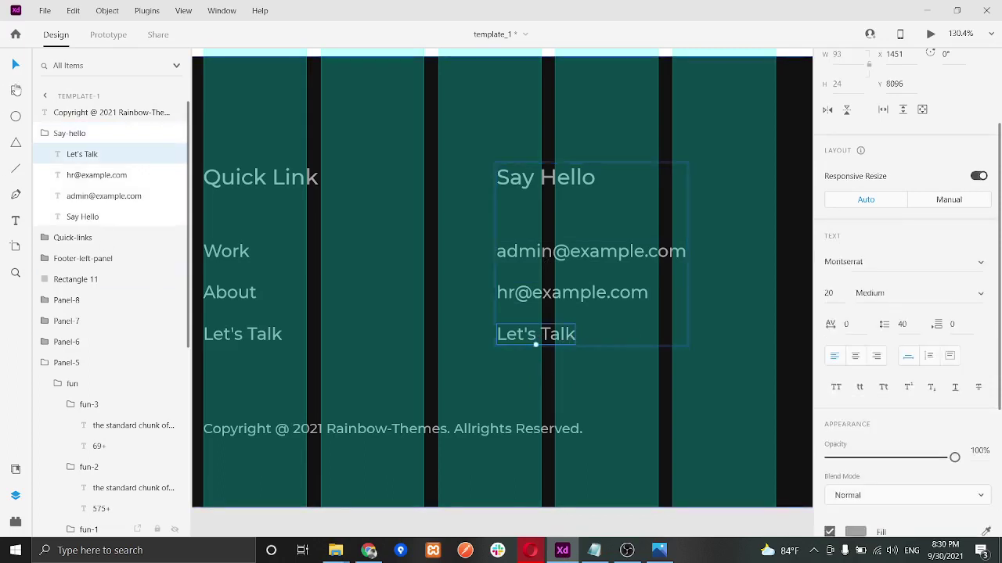
pyautogui.click(16, 90)
pyautogui.scroll(5, 583, 330)
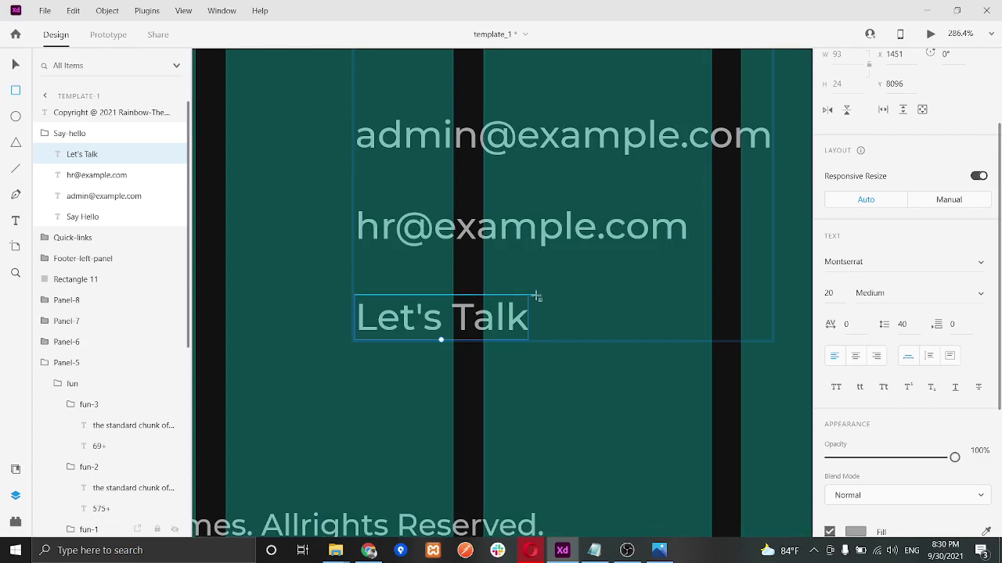
pyautogui.moveTo(536, 297); pyautogui.dragTo(585, 341)
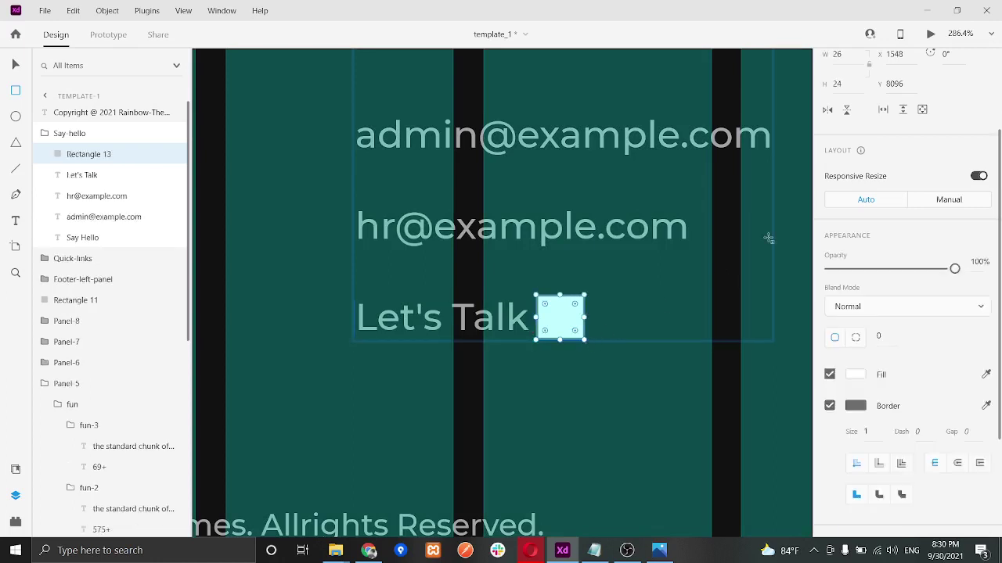
# Step: Set the width and height of the rectangle beside Let's Talk to 25 each
pyautogui.scroll(3, 850, 197)
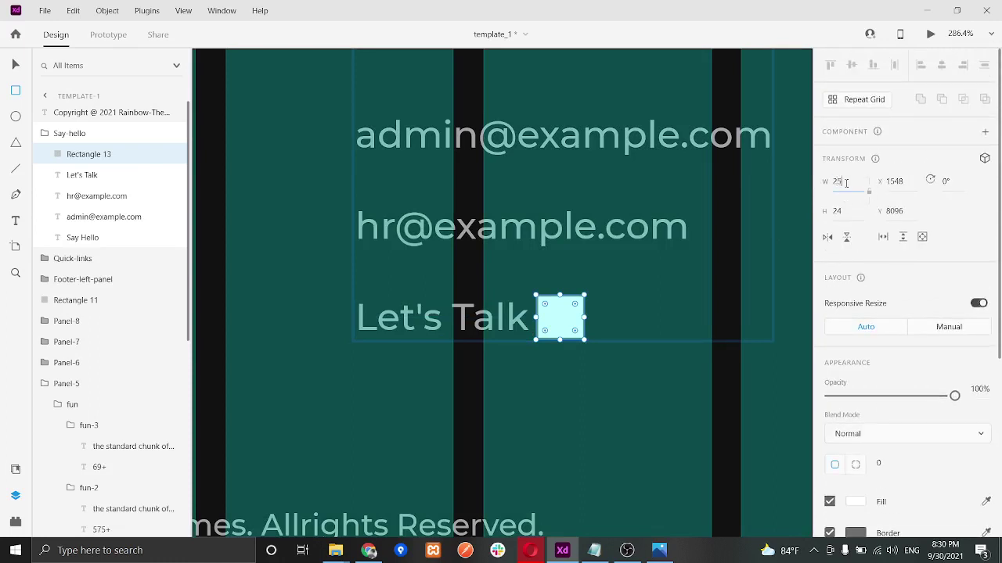
pyautogui.click(846, 182)
pyautogui.write('25')
pyautogui.press('Return')
pyautogui.click(838, 210)
pyautogui.write('25')
pyautogui.press('Return')
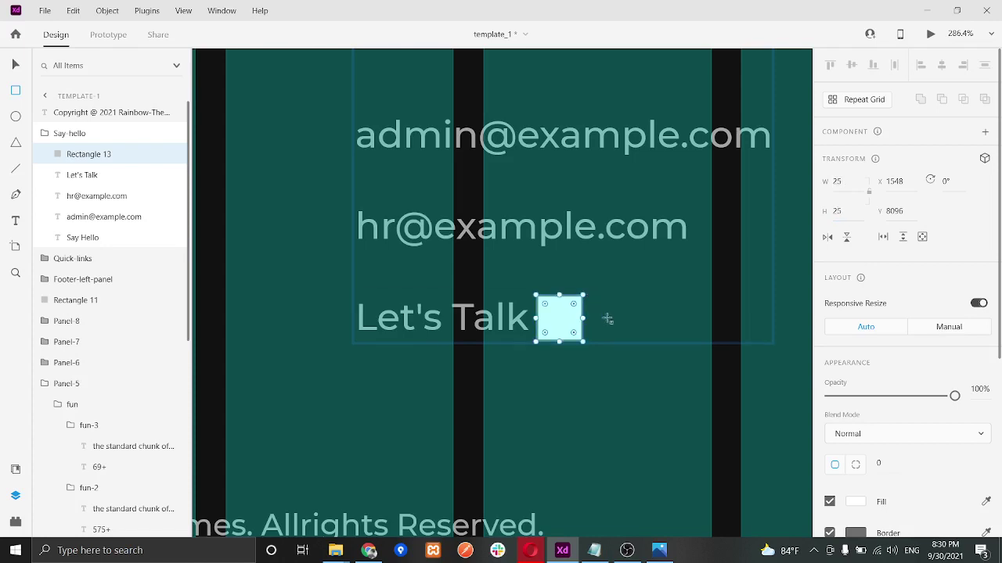
# Step: Remove the border of the square beside Let's Talk and extend it horizontally into a row of four with Repeat Grid
pyautogui.scroll(-4, 839, 374)
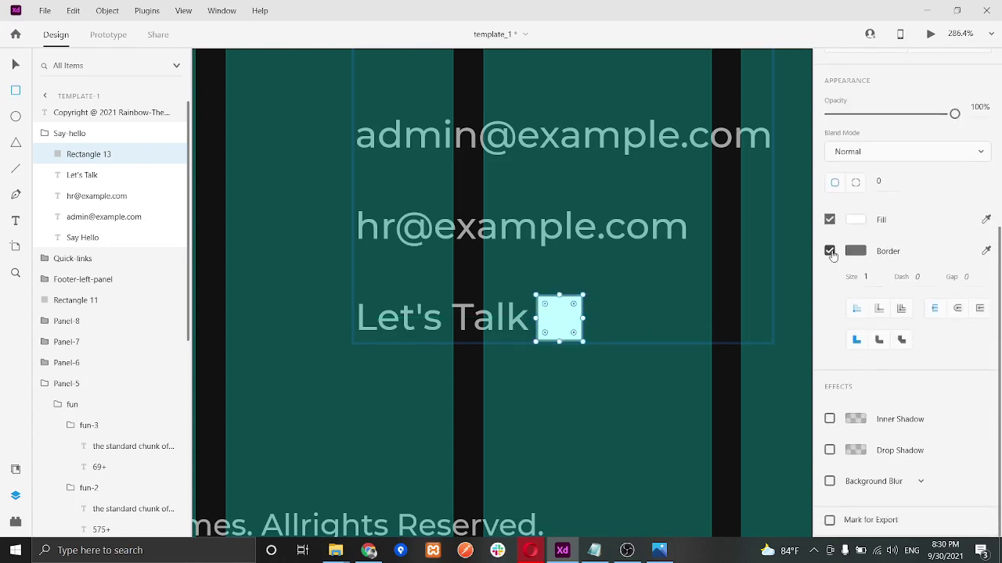
pyautogui.click(829, 252)
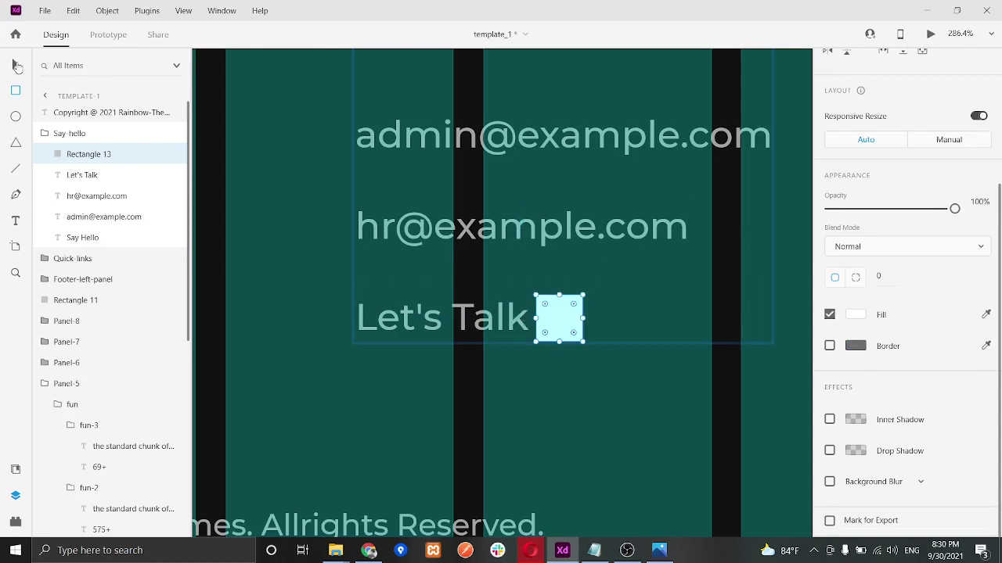
pyautogui.scroll(3, 904, 114)
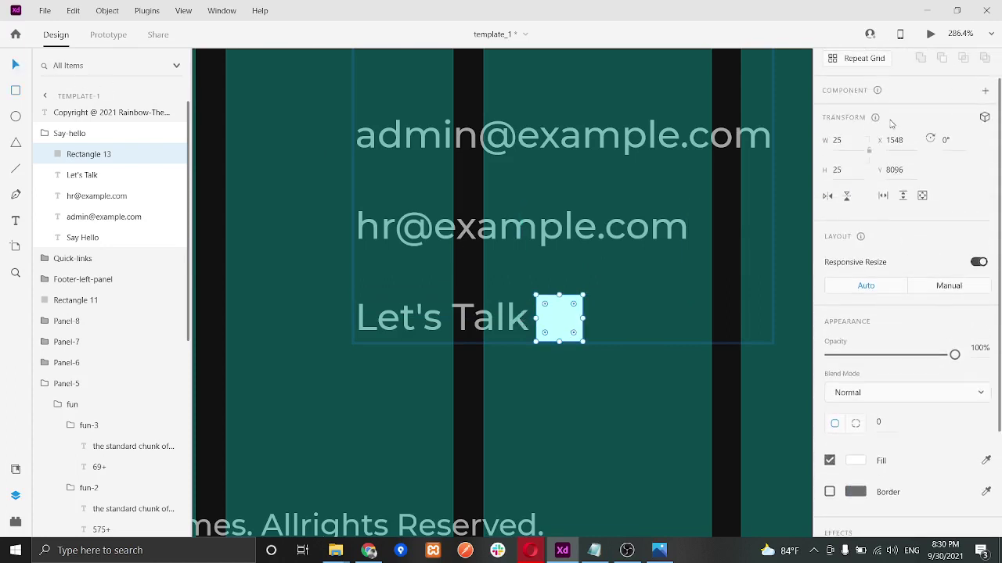
pyautogui.click(857, 101)
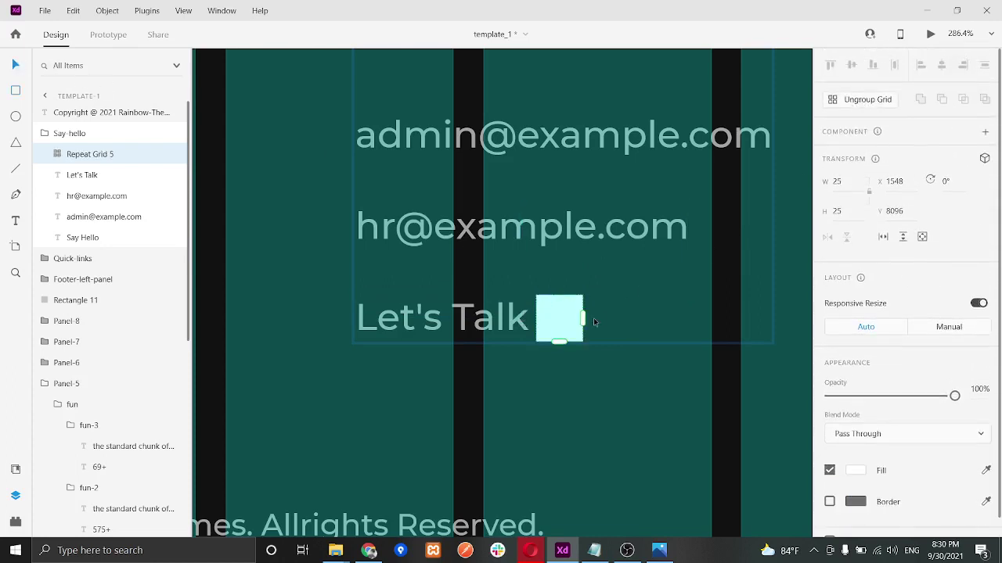
pyautogui.moveTo(583, 318); pyautogui.dragTo(742, 324)
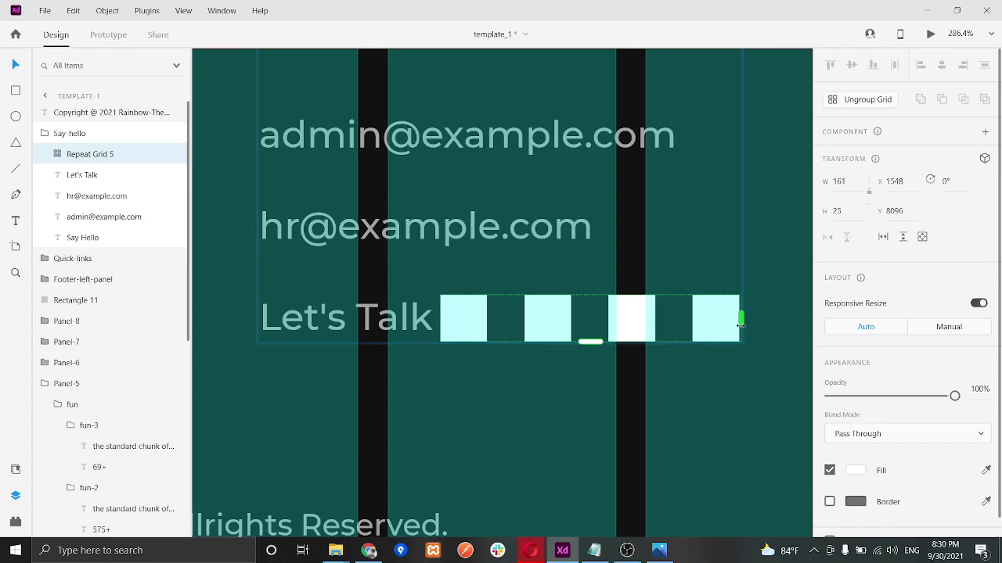
# Step: Switch to Photos and check the Say Hello column of the footer in the reference image
pyautogui.click(658, 552)
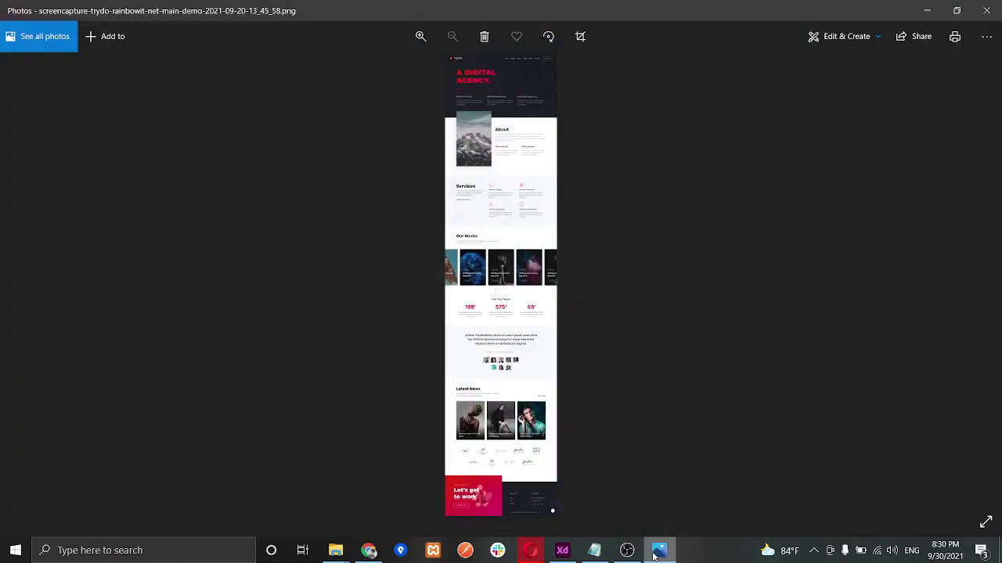
pyautogui.scroll(5, 480, 485)
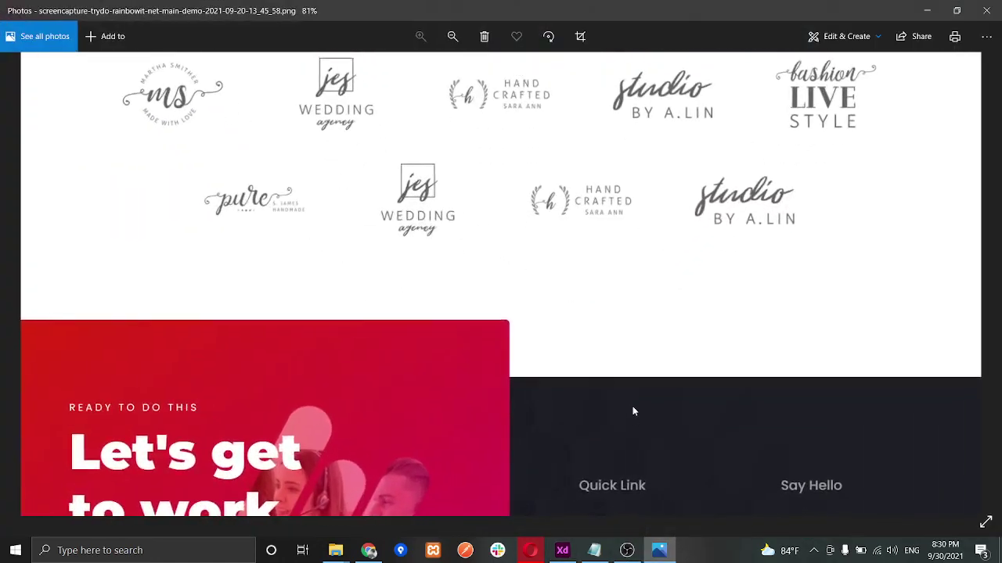
pyautogui.moveTo(632, 409); pyautogui.dragTo(546, 61)
pyautogui.click(659, 550)
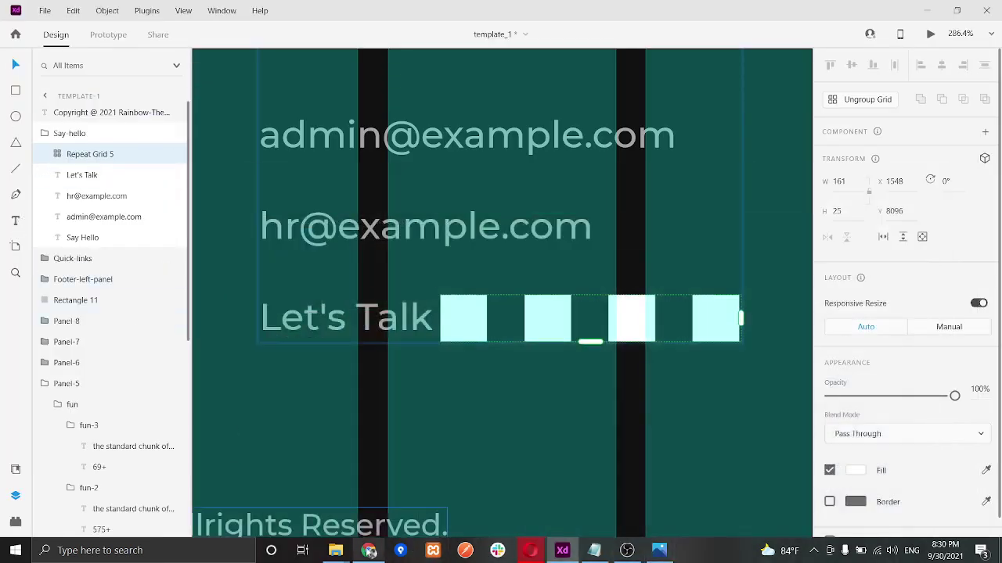
# Step: Switch to File Explorer's template-1 folder, restore its window to a smaller size beside the square row and bring the social SVG files into view
pyautogui.moveTo(333, 551)
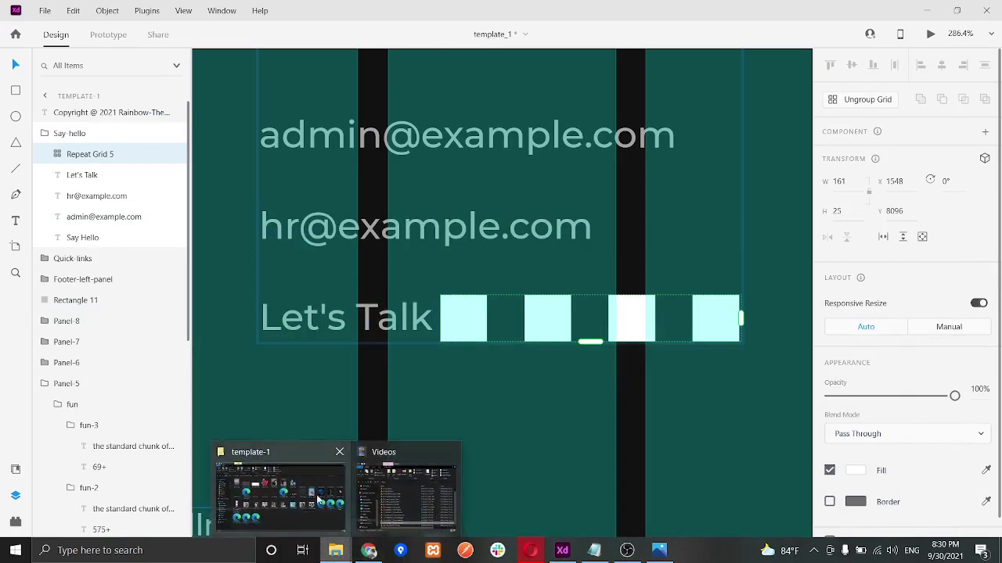
pyautogui.click(270, 489)
pyautogui.click(954, 7)
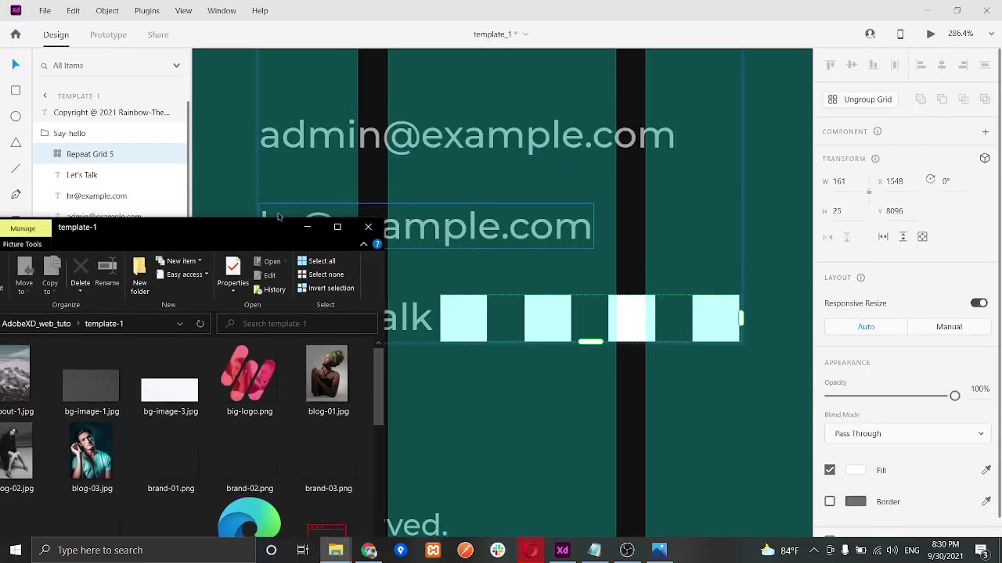
pyautogui.moveTo(212, 219); pyautogui.dragTo(239, 75)
pyautogui.scroll(-10, 212, 282)
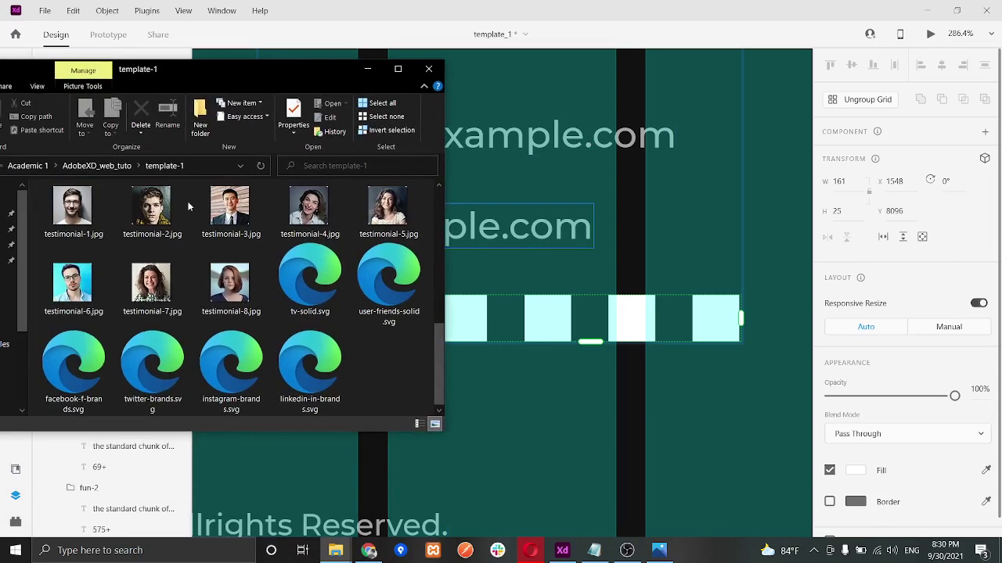
# Step: Place facebook-f-brands.svg in the first Repeat Grid square and linkedin-in-brands.svg in the second
pyautogui.click(89, 363)
pyautogui.moveTo(76, 368); pyautogui.dragTo(468, 321)
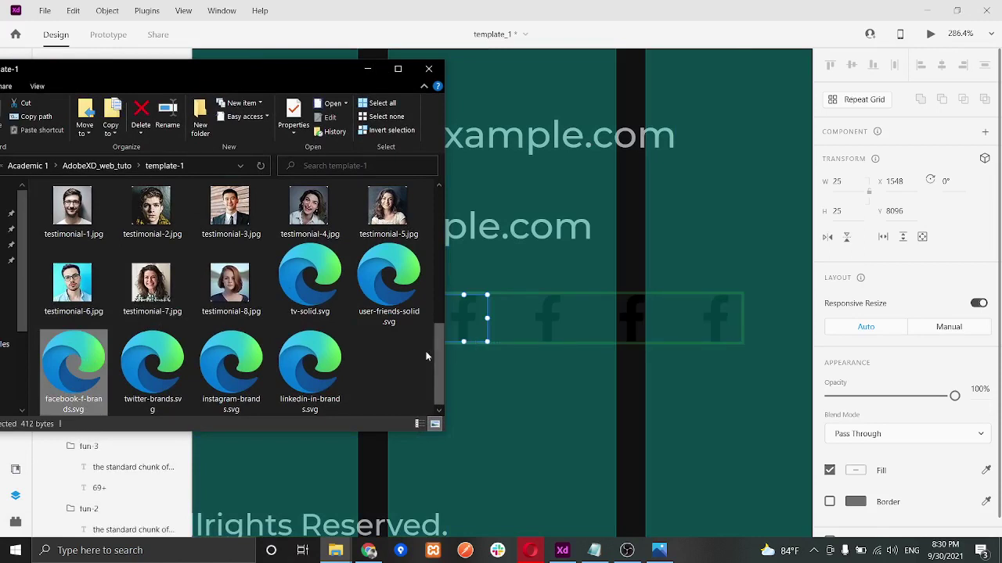
pyautogui.click(154, 365)
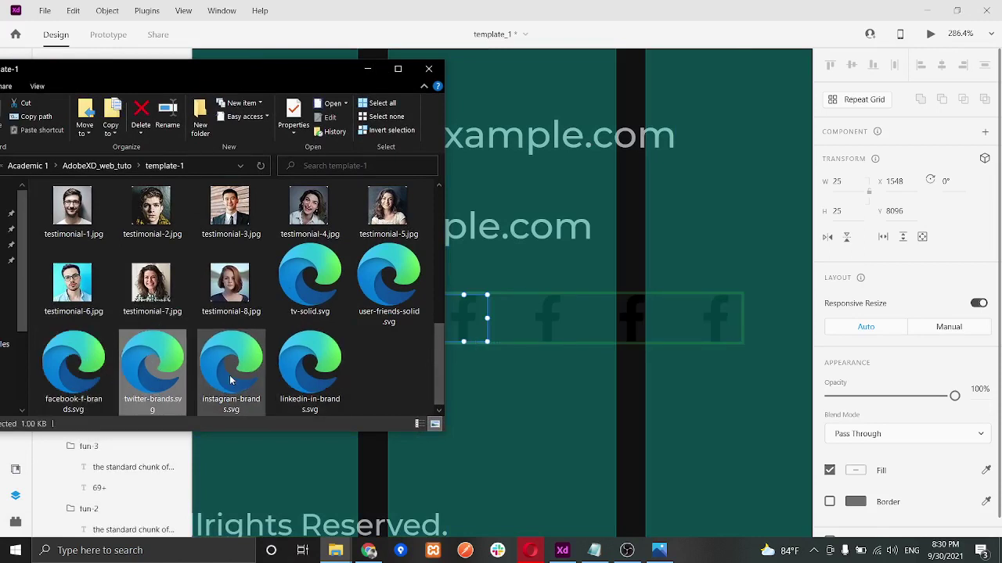
pyautogui.moveTo(306, 381); pyautogui.dragTo(549, 313)
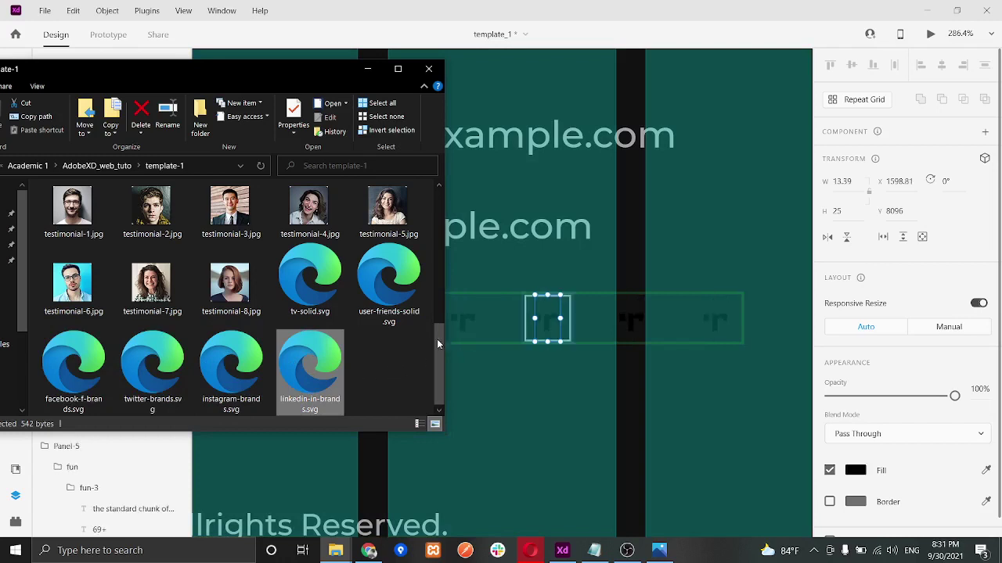
# Step: Move the template-1 window further aside and try placing facebook-f-brands.svg in the first Repeat Grid cell again
pyautogui.moveTo(320, 69); pyautogui.dragTo(270, 69)
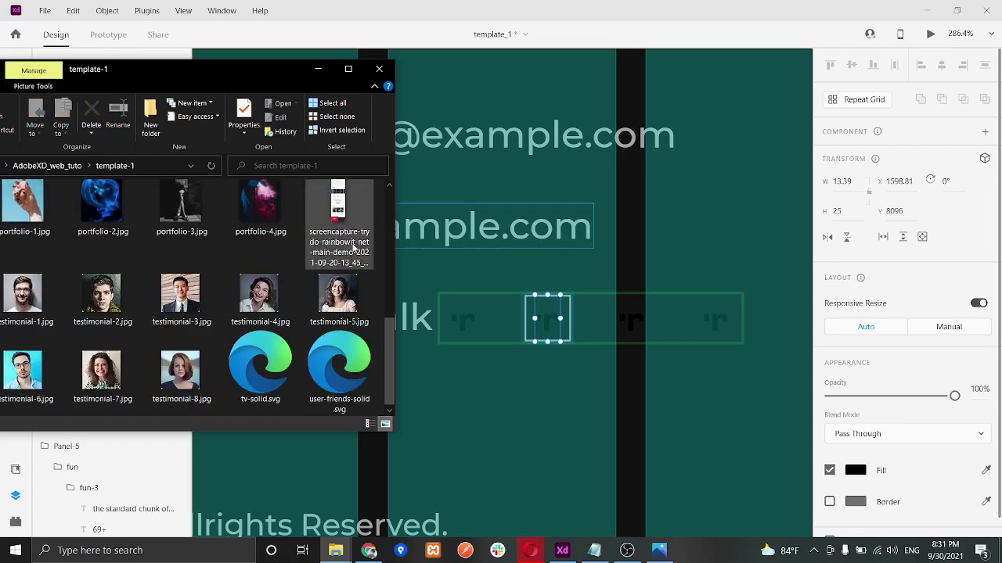
pyautogui.scroll(-1, 353, 248)
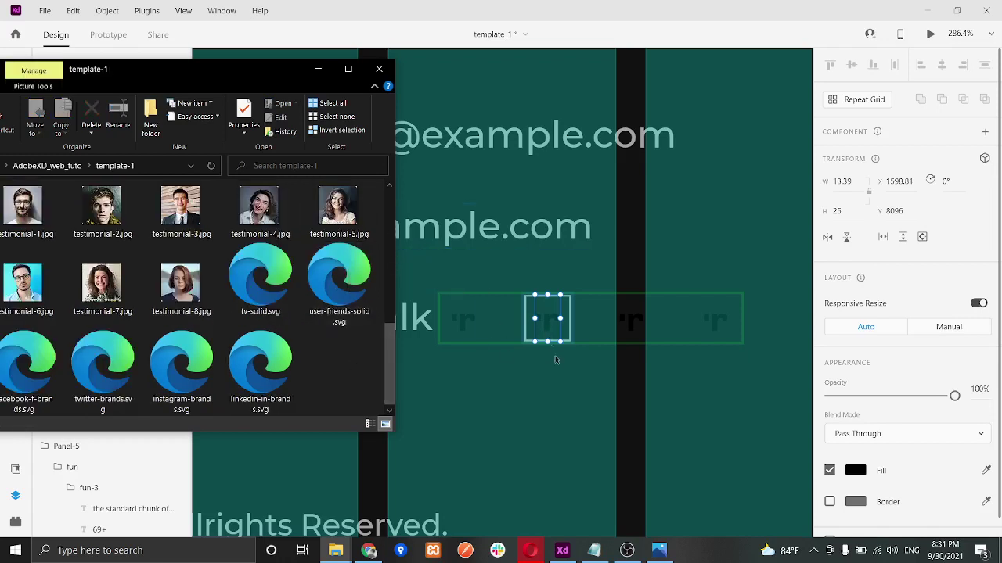
pyautogui.moveTo(38, 367); pyautogui.dragTo(449, 331)
pyautogui.moveTo(474, 323); pyautogui.dragTo(52, 384)
pyautogui.click(605, 318)
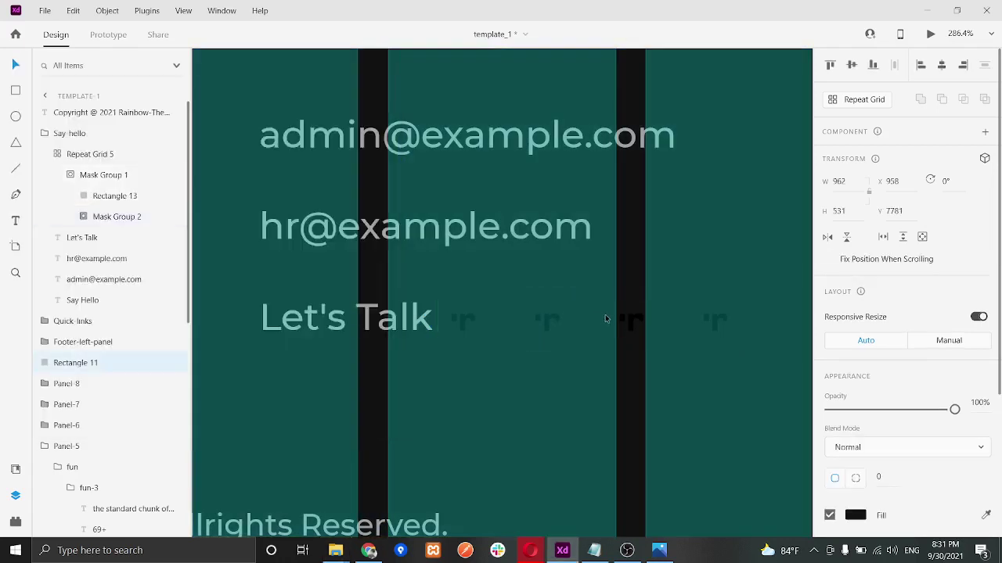
pyautogui.click(541, 321)
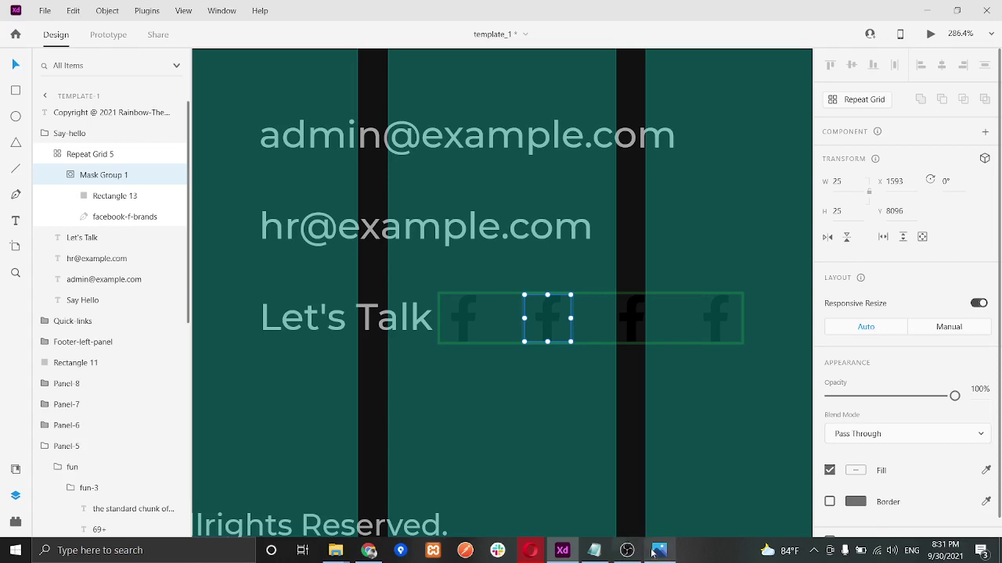
# Step: Bring the template-1 folder back up and place linkedin-in-brands.svg in the second Repeat Grid cell
pyautogui.moveTo(335, 550)
pyautogui.click(311, 511)
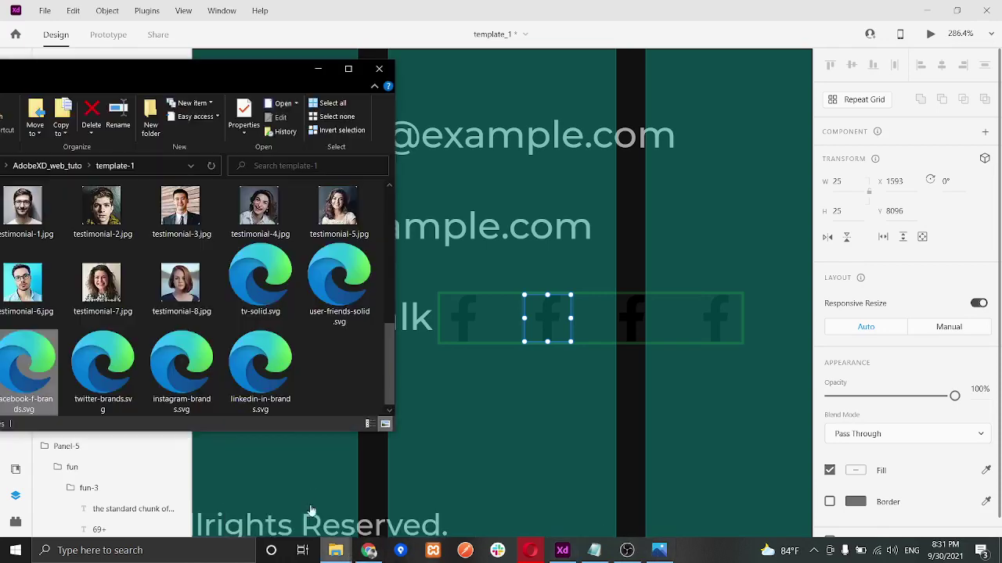
pyautogui.click(106, 356)
pyautogui.click(178, 379)
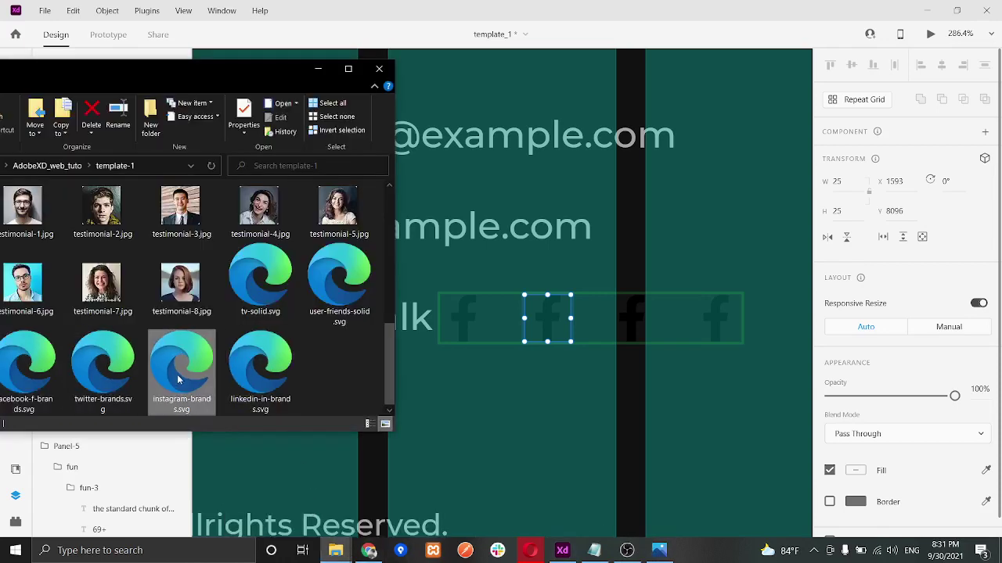
pyautogui.moveTo(260, 379); pyautogui.dragTo(573, 351)
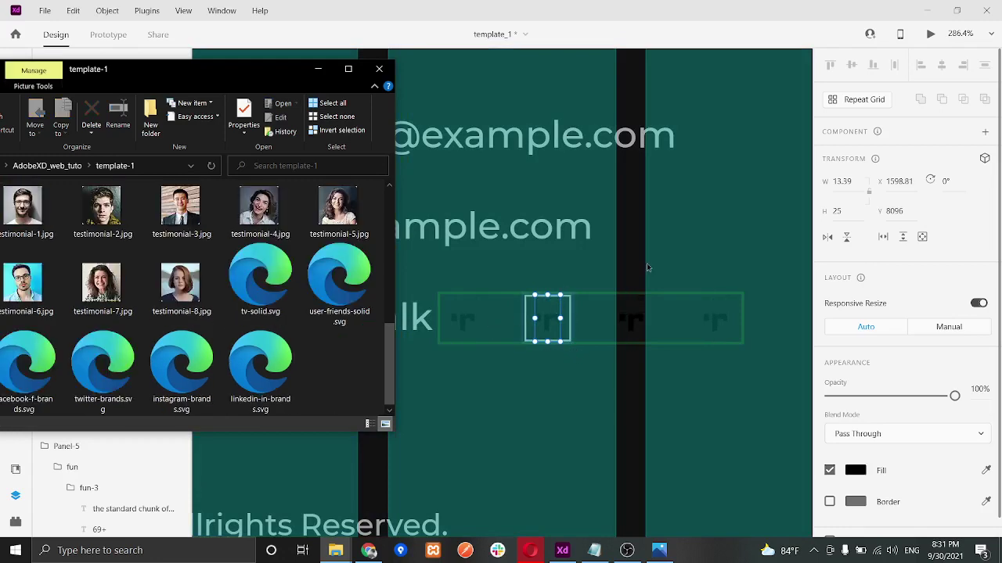
# Step: Examine the second icon cell of the Repeat Grid and expand Mask Group 1 to inspect its layers
pyautogui.click(575, 327)
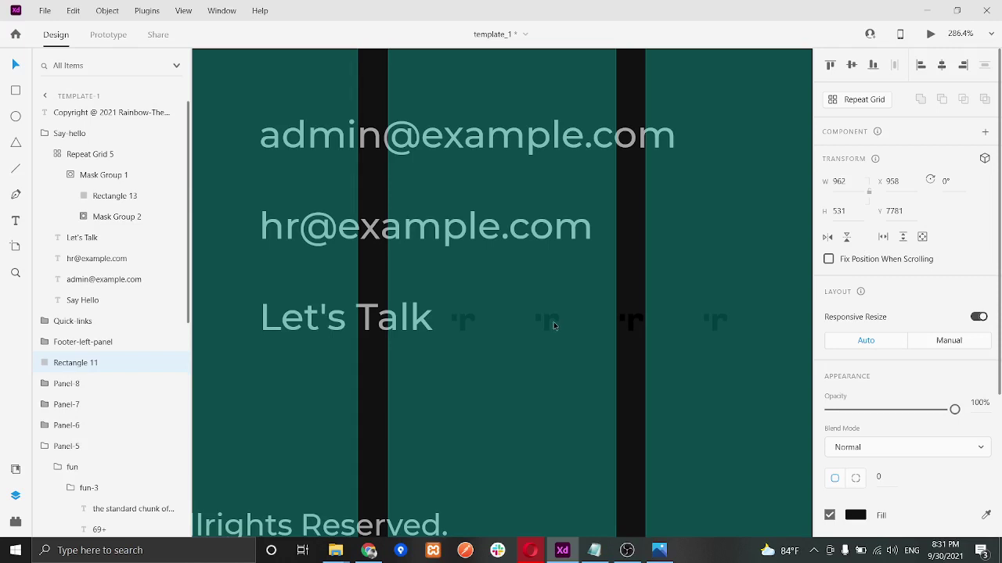
pyautogui.doubleClick(547, 325)
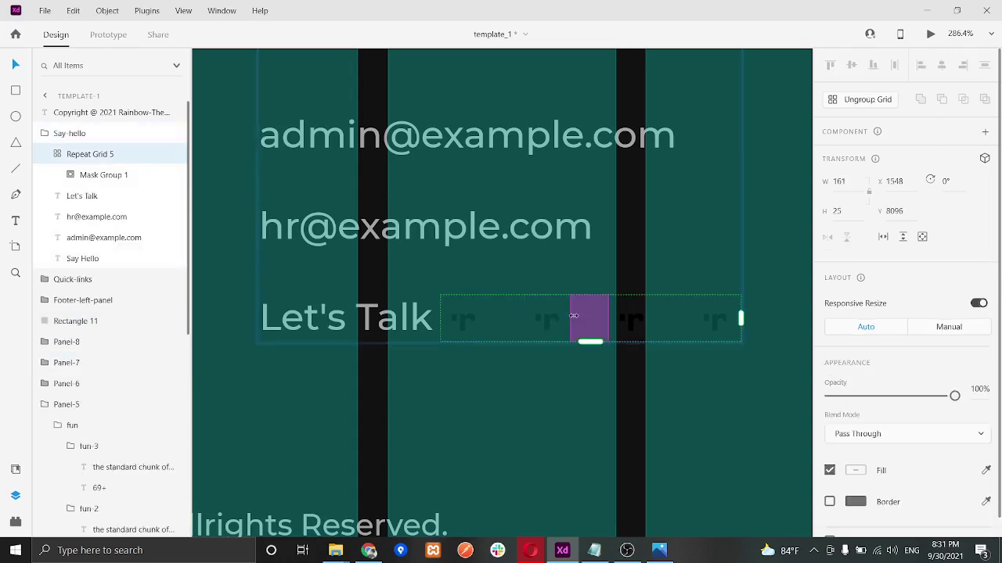
pyautogui.click(555, 320)
pyautogui.click(544, 325)
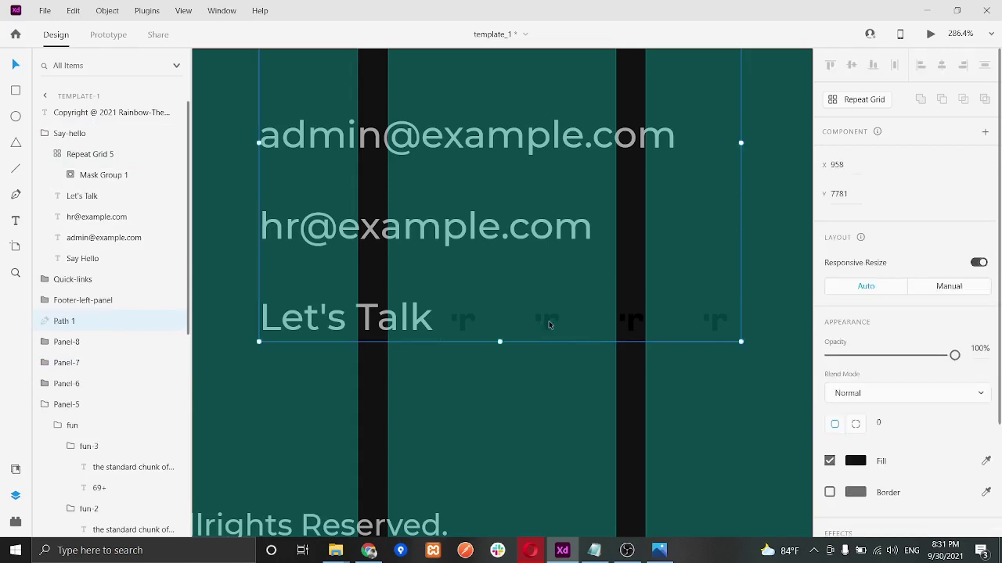
pyautogui.doubleClick(549, 325)
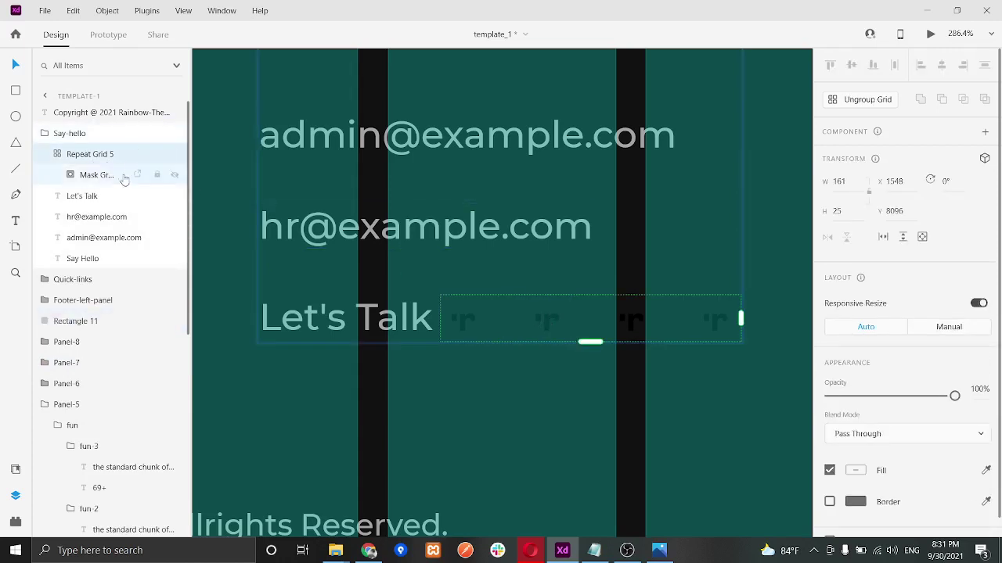
pyautogui.click(67, 176)
pyautogui.click(67, 176)
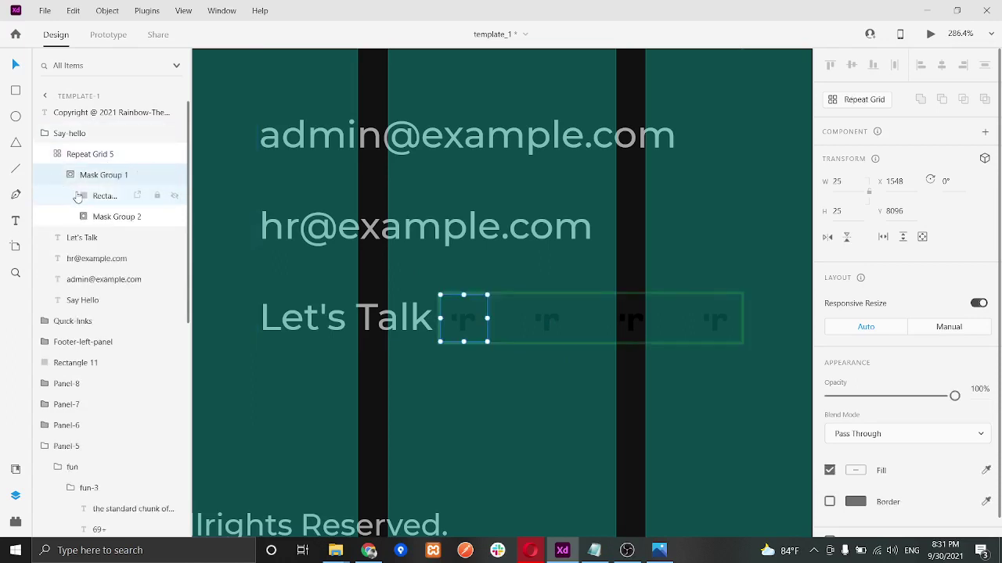
# Step: Undo the icon placements, the Repeat Grid and the border removal back to the single 25 by 25 square, and show the layers again
pyautogui.hotkey('ctrl', 'z')
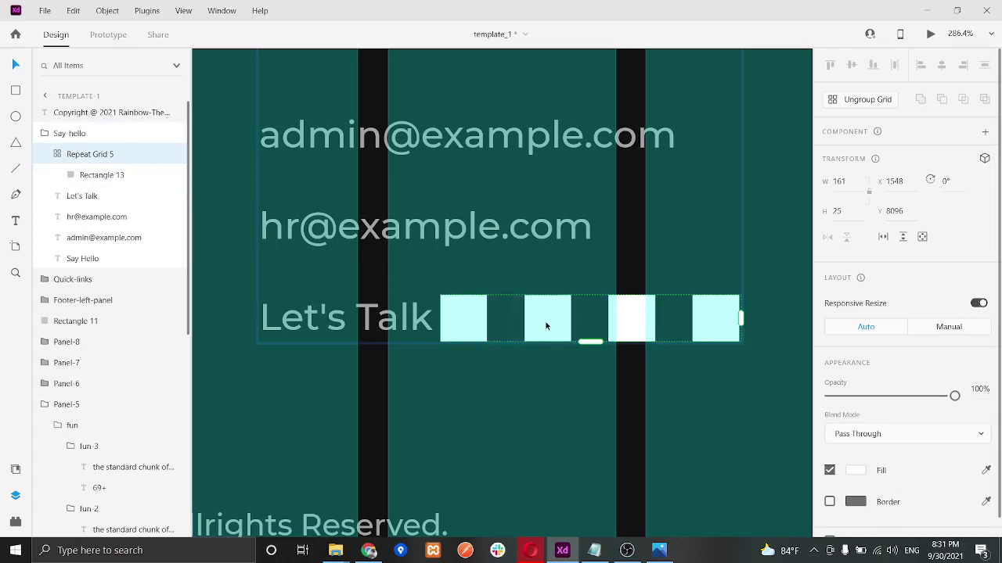
pyautogui.hotkey('ctrl', 'z')
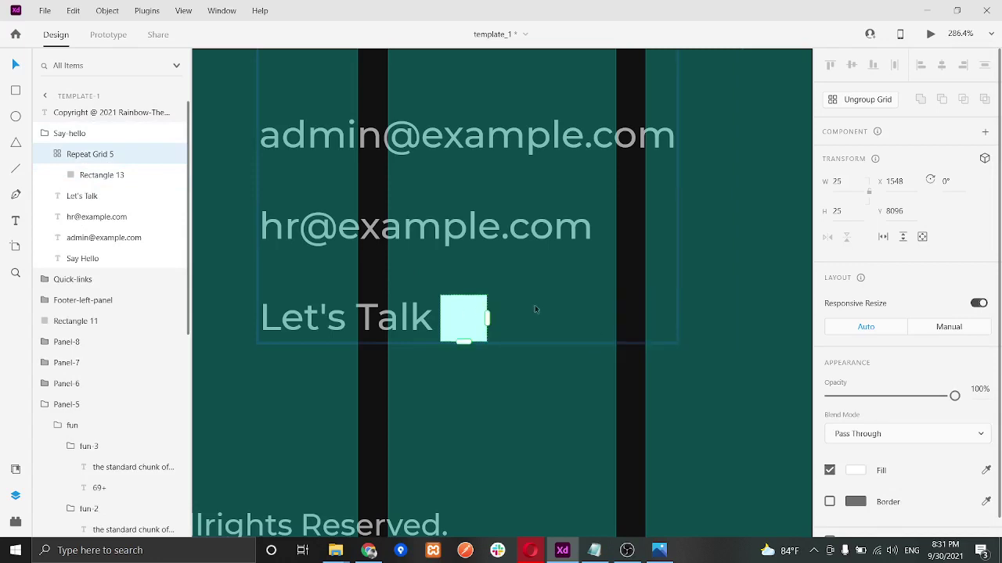
pyautogui.click(852, 105)
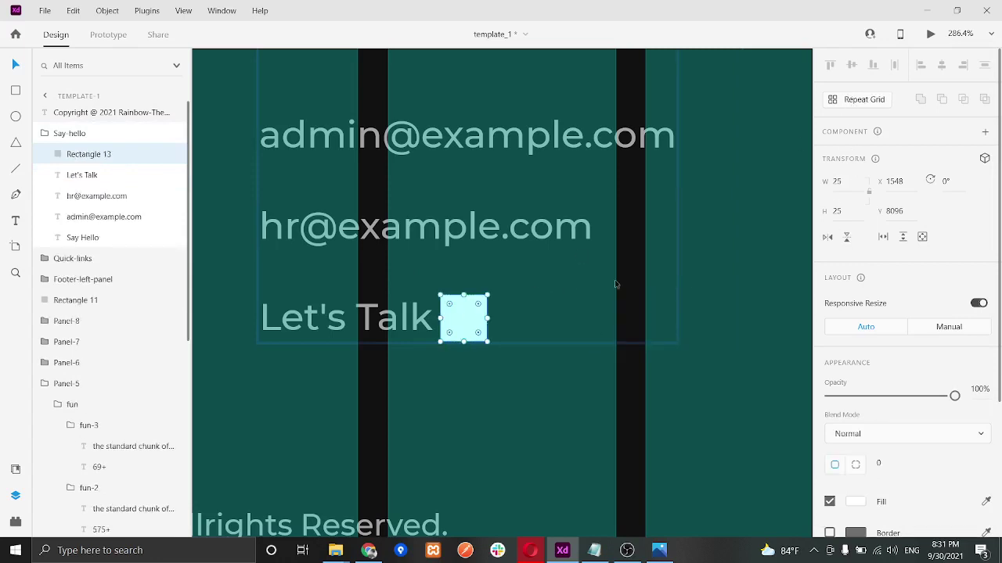
pyautogui.hotkey('ctrl', 'z')
pyautogui.hotkey('ctrl', 'shift', 'z')
pyautogui.hotkey('ctrl', 'y')
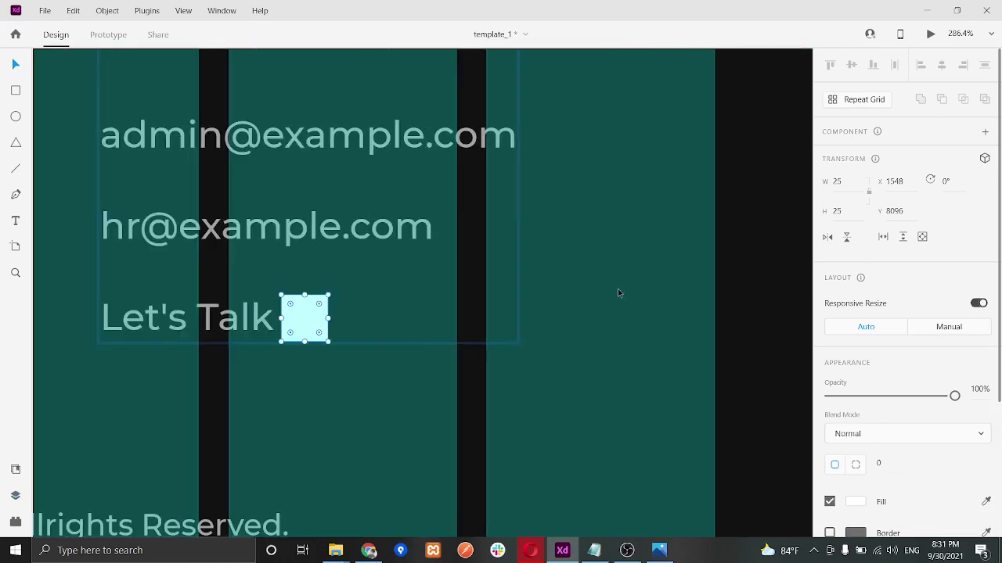
pyautogui.hotkey('ctrl', 'shift', 'z')
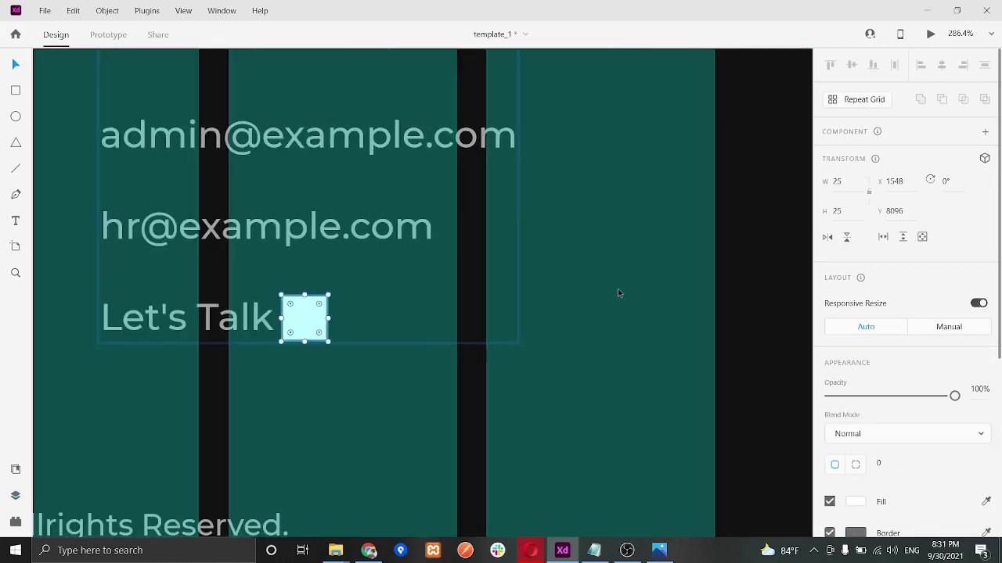
pyautogui.click(14, 499)
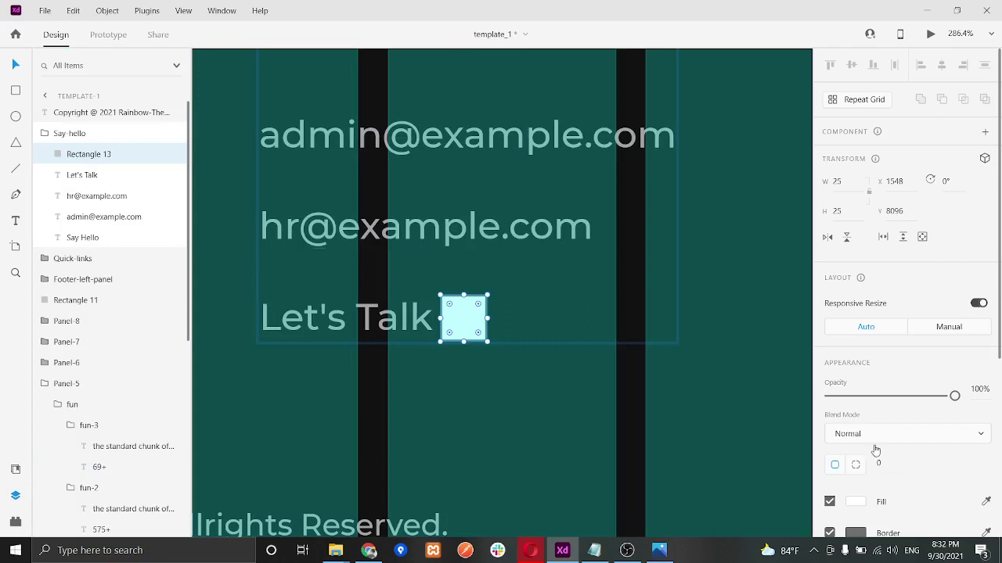
# Step: Remove the square's border and turn it into a row of four separate squares using Repeat Grid and Ungroup Grid
pyautogui.scroll(-2, 876, 452)
pyautogui.click(831, 388)
pyautogui.hotkey('ctrl', 'r')
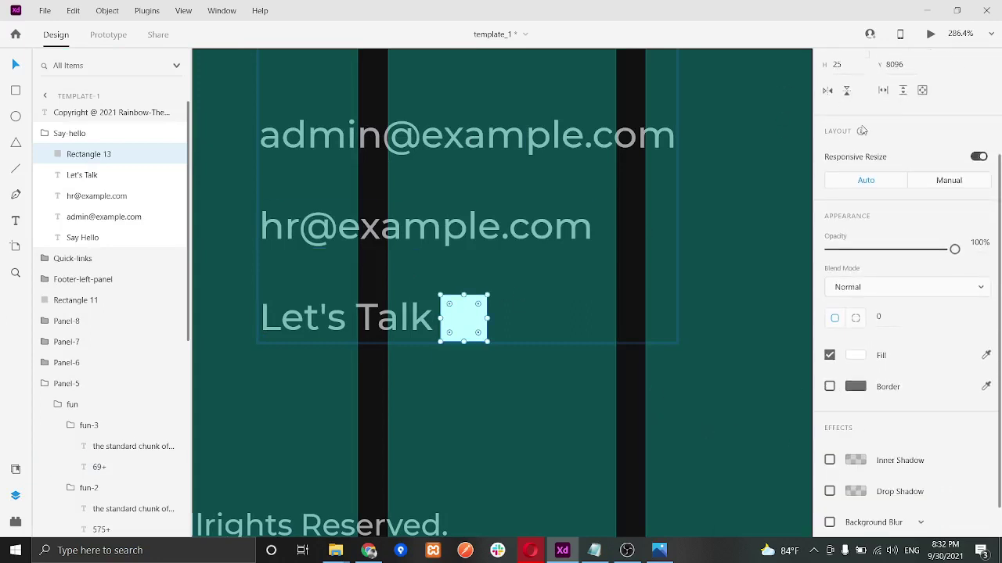
pyautogui.moveTo(487, 316); pyautogui.dragTo(739, 317)
pyautogui.click(844, 103)
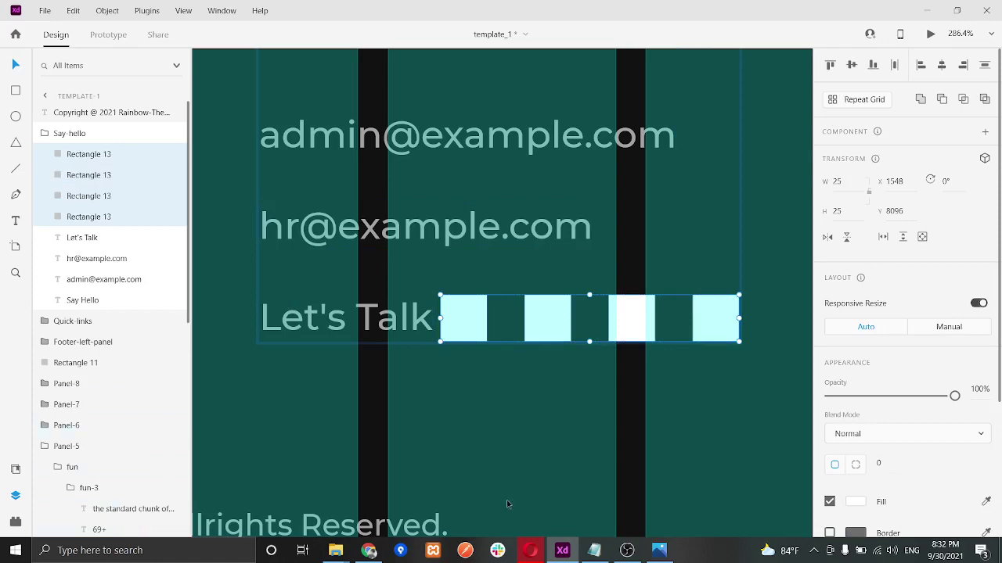
# Step: Fill the four squares beside Let's Talk with the template-1 folder's SVG icons in the order Facebook, LinkedIn, Instagram, Twitter
pyautogui.moveTo(336, 549)
pyautogui.click(308, 492)
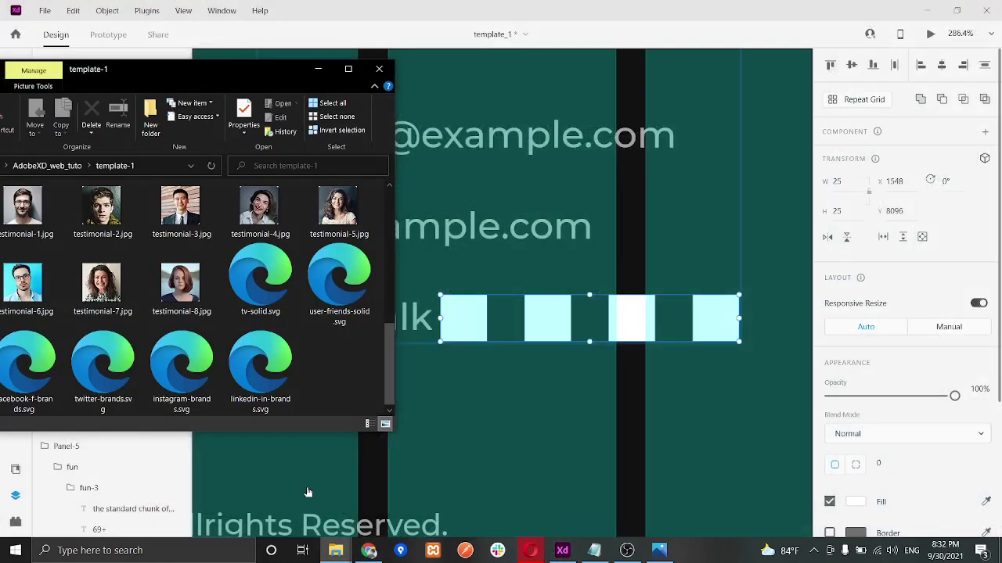
pyautogui.moveTo(29, 368); pyautogui.dragTo(452, 319)
pyautogui.click(103, 368)
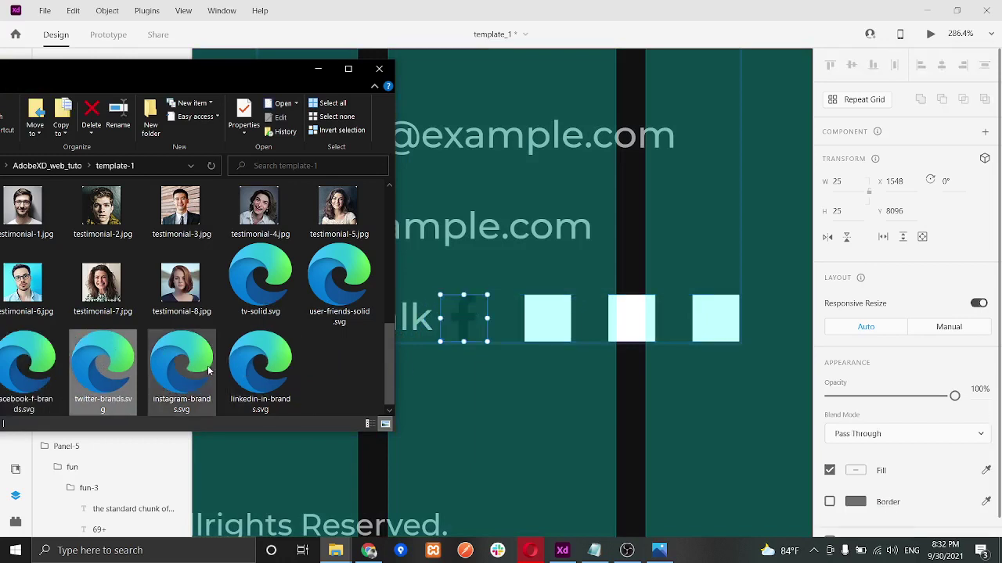
pyautogui.moveTo(243, 366); pyautogui.dragTo(547, 320)
pyautogui.click(112, 383)
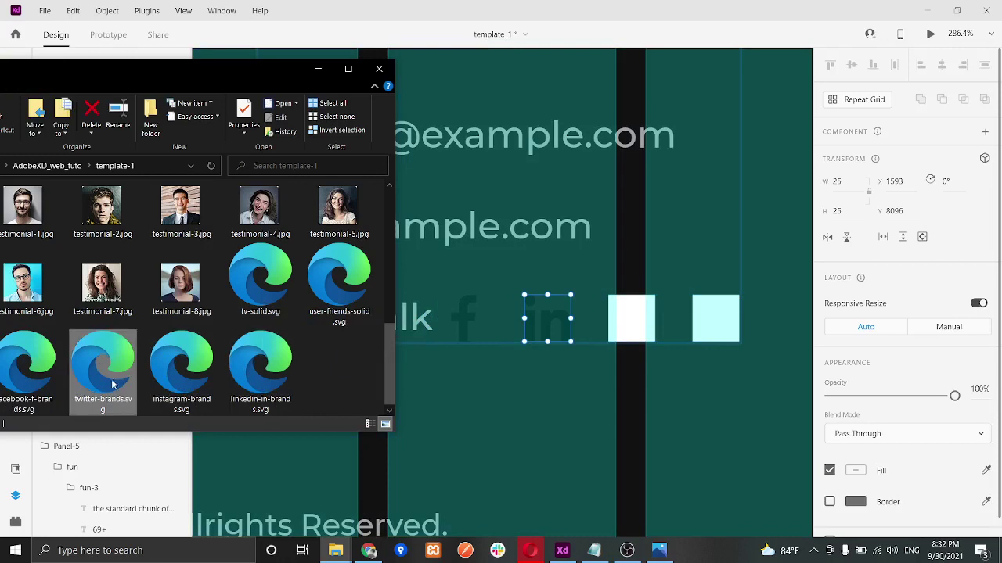
pyautogui.moveTo(112, 383); pyautogui.dragTo(710, 324)
pyautogui.click(185, 366)
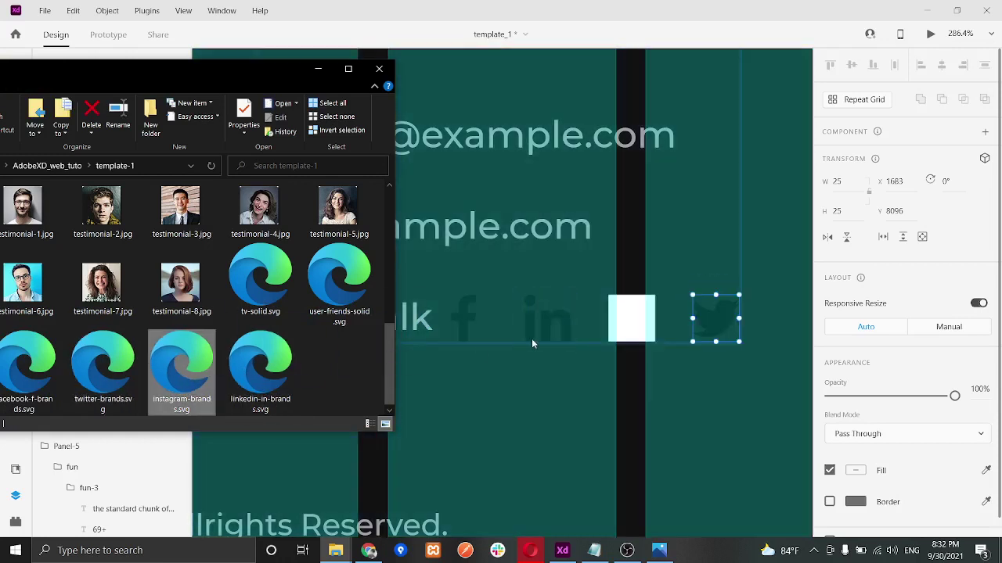
pyautogui.moveTo(531, 343); pyautogui.dragTo(634, 331)
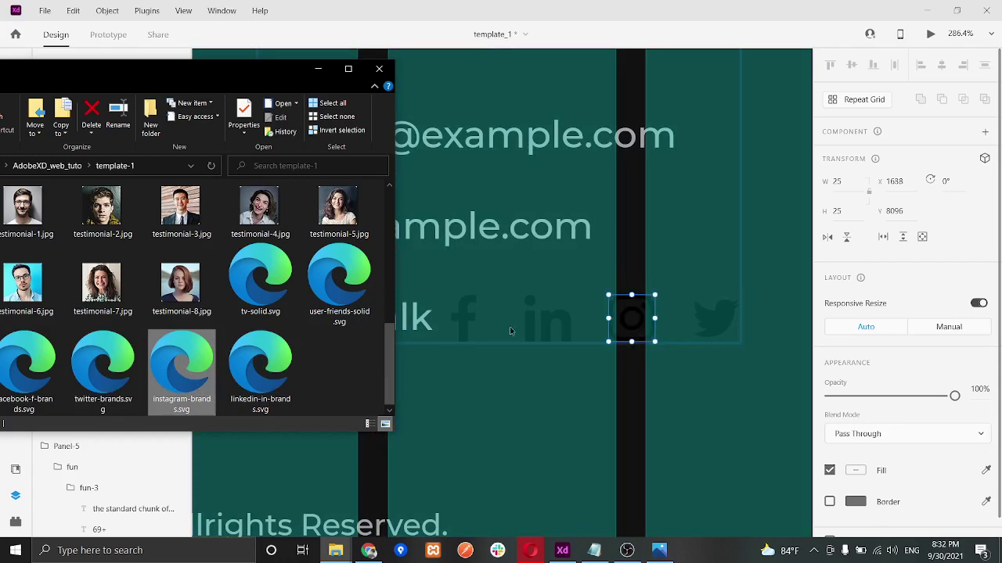
# Step: Expand the Facebook icon's mask group and open the fill colour of its facebook-f-brands layer
pyautogui.click(467, 319)
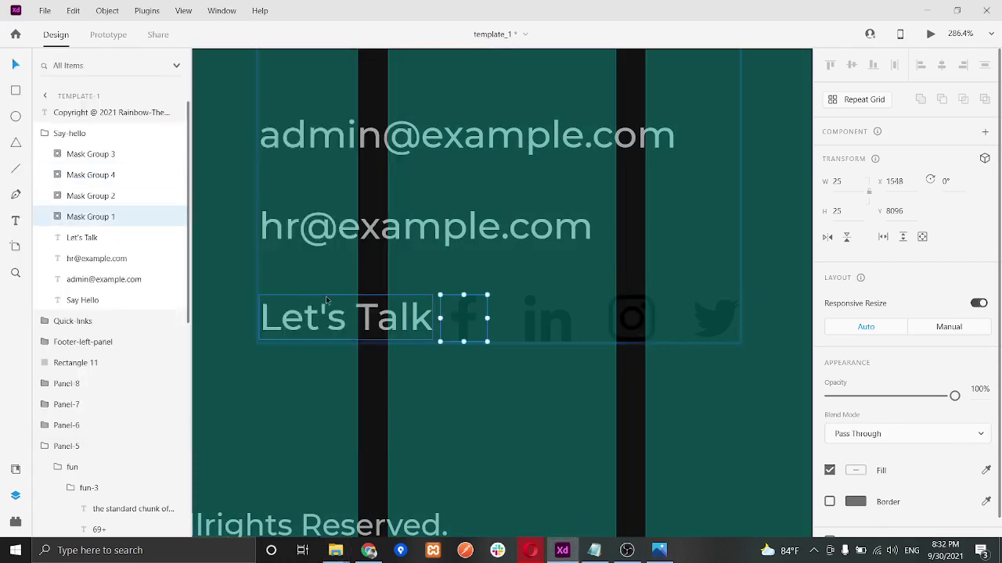
pyautogui.doubleClick(124, 217)
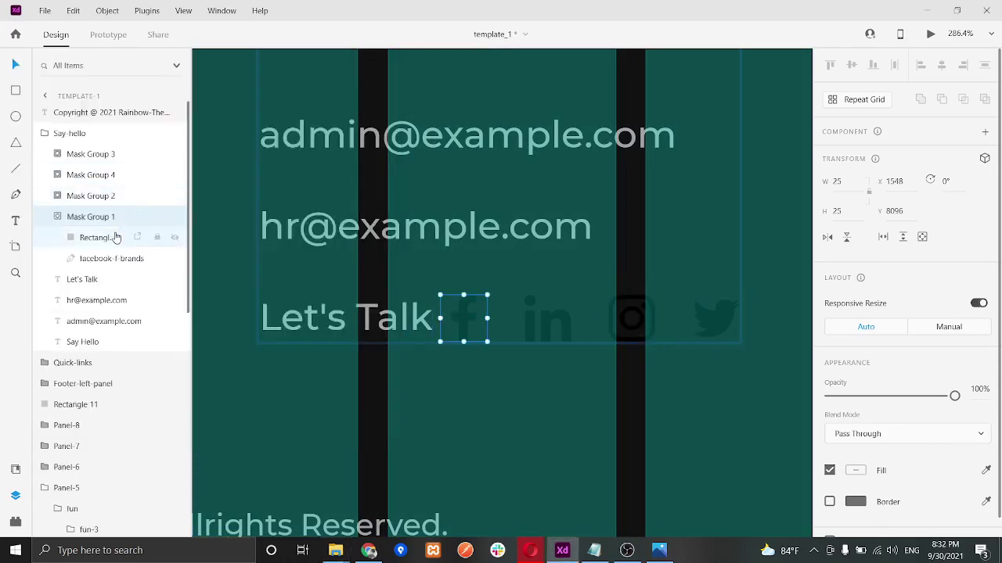
pyautogui.click(114, 237)
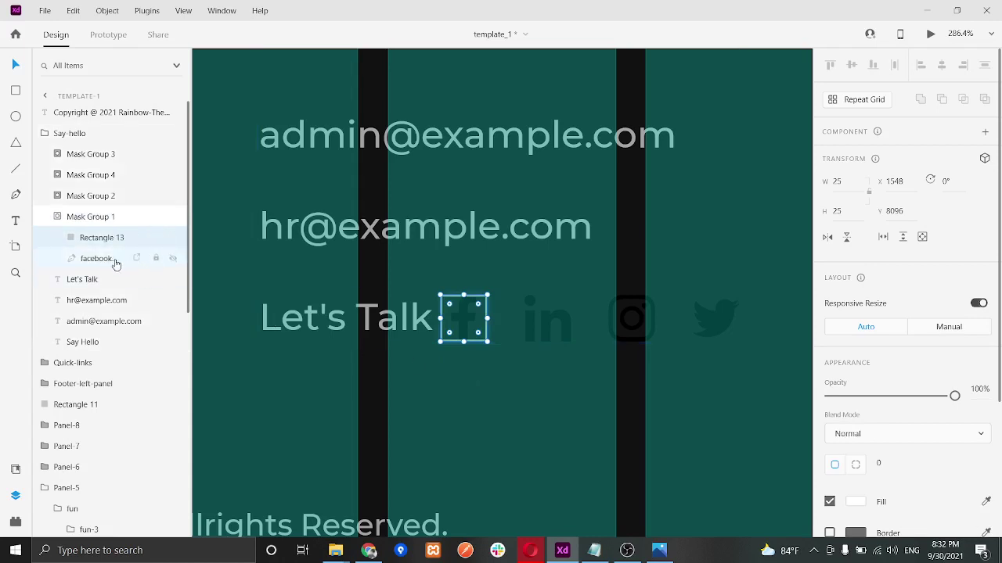
pyautogui.click(116, 259)
pyautogui.click(856, 470)
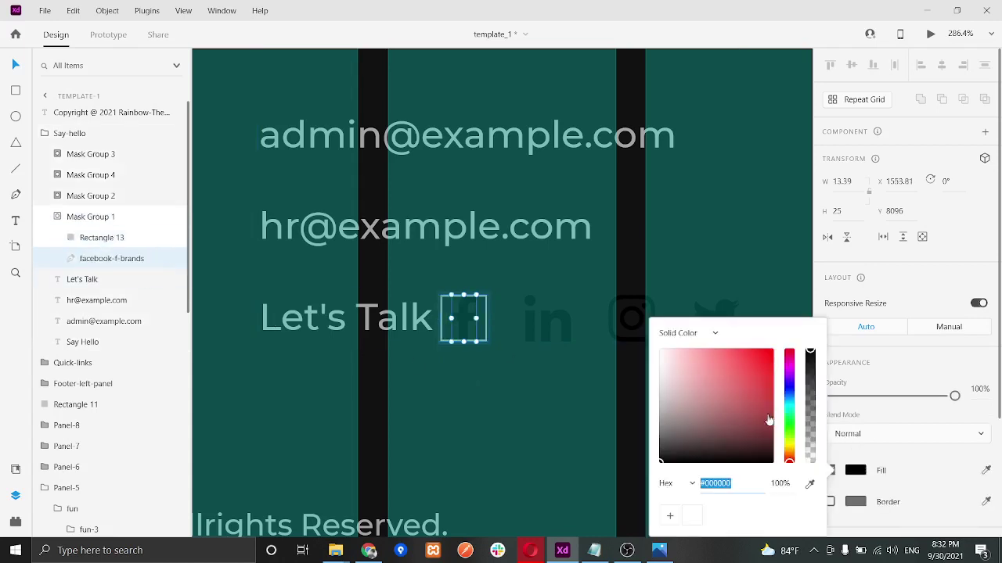
# Step: Copy the hex fill colour #A3A3A3 from the e-mail text line directly above Let's Talk
pyautogui.click(519, 235)
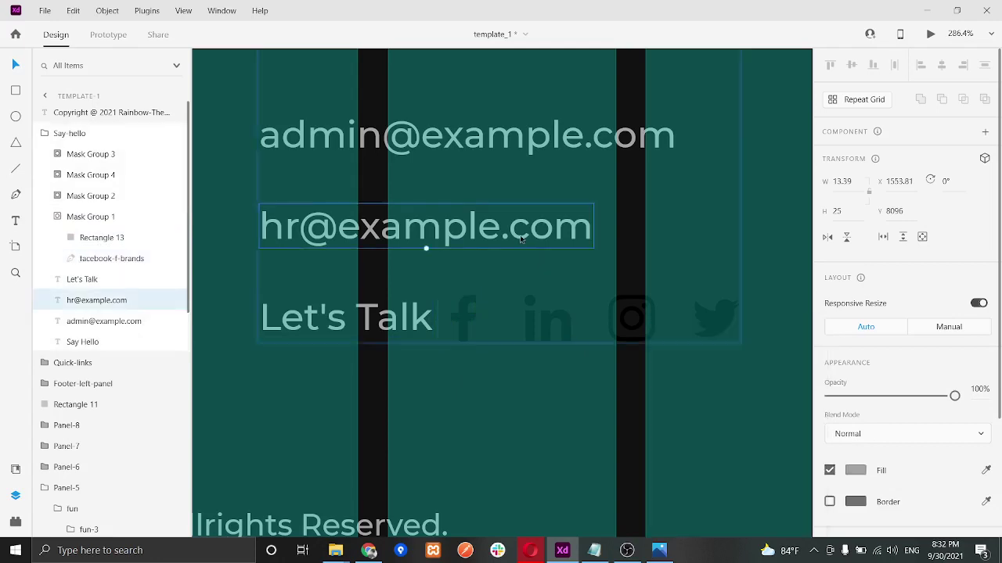
pyautogui.scroll(-3, 857, 487)
pyautogui.scroll(-1, 857, 486)
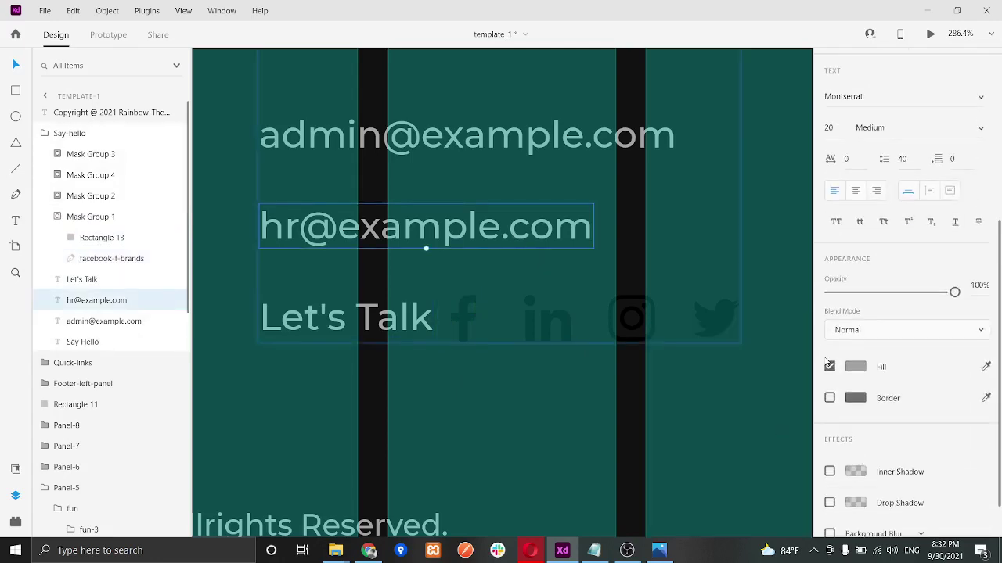
pyautogui.click(858, 367)
pyautogui.click(857, 367)
pyautogui.click(862, 372)
pyautogui.hotkey('ctrl', 'c')
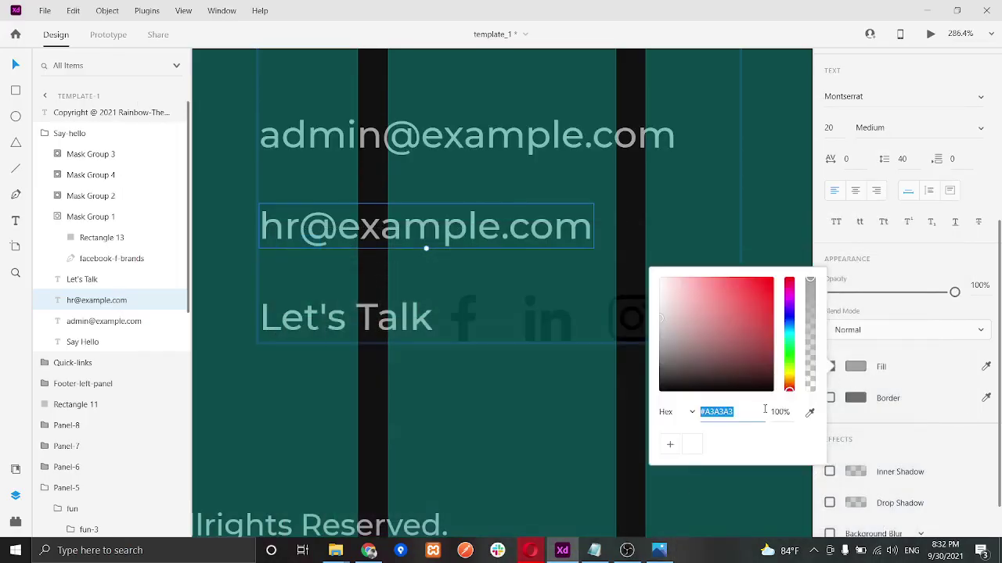
# Step: Set the fill of the facebook-f-brands layer inside Mask Group 1 to #A3A3A3
pyautogui.click(470, 327)
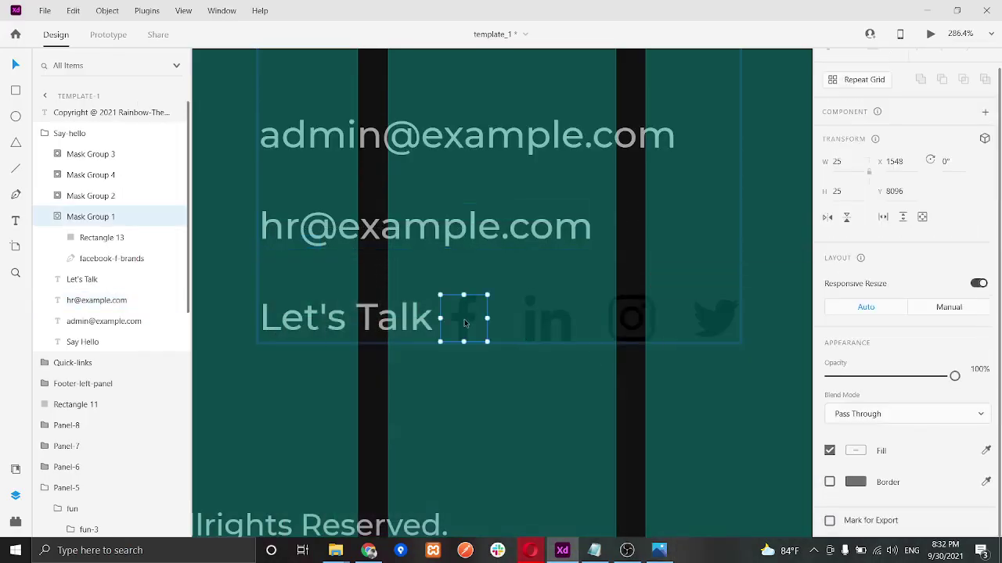
pyautogui.click(109, 259)
pyautogui.scroll(-2, 875, 398)
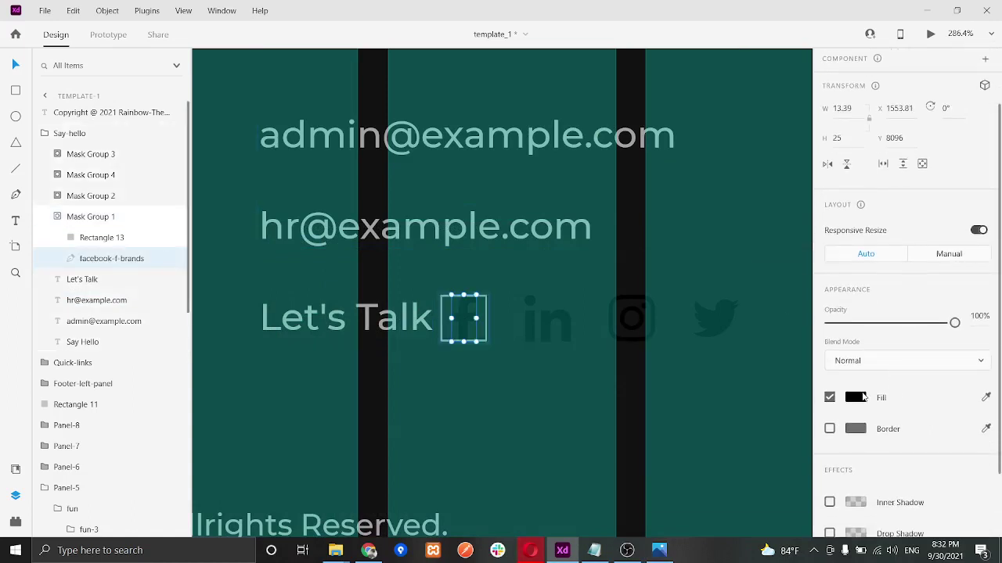
pyautogui.click(861, 397)
pyautogui.write('a3a3a3')
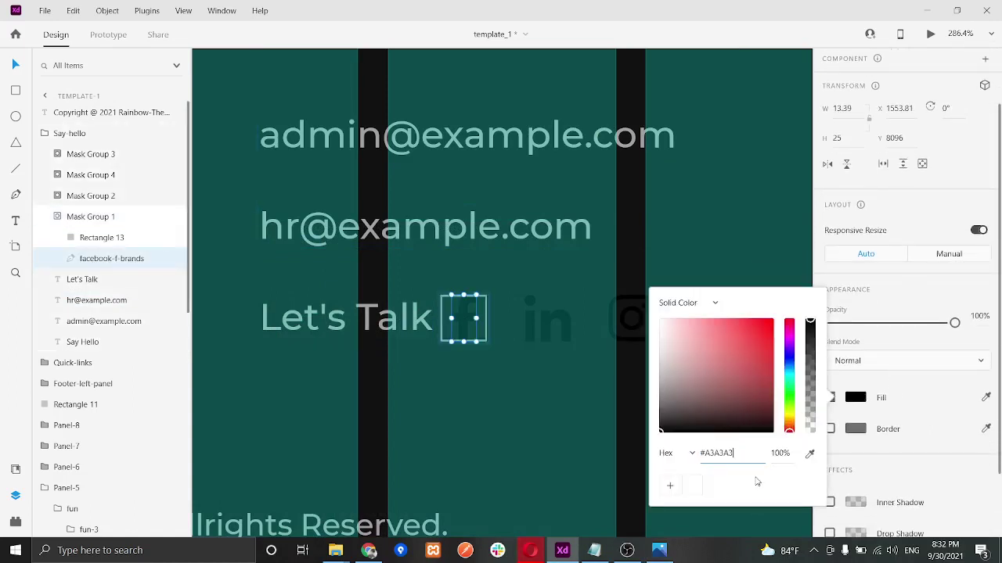
pyautogui.press('Return')
# Step: Collapse Mask Group 1 and set the fill of the linkedin-in-brands layer inside Mask Group 2 to #A3A3A3
pyautogui.click(533, 339)
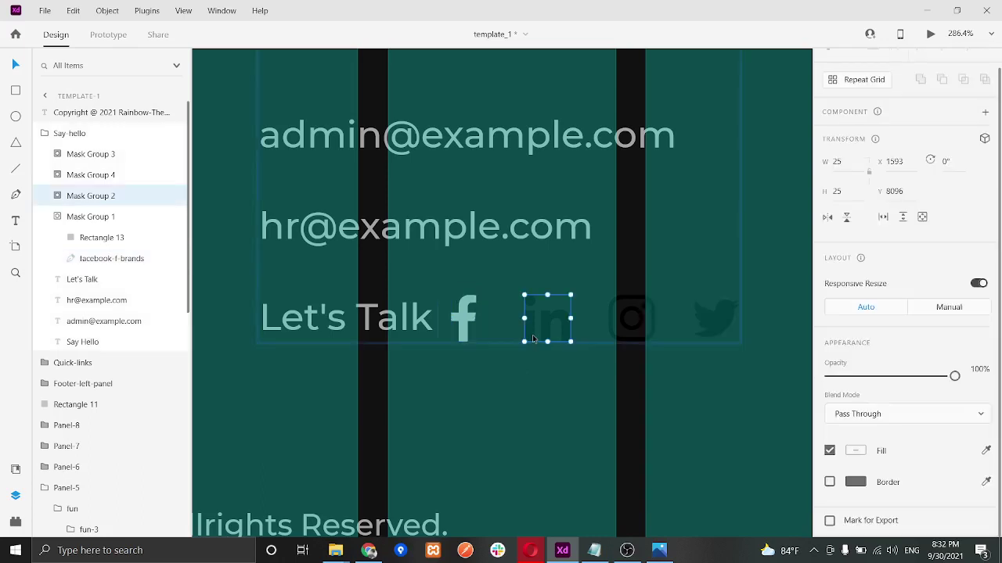
pyautogui.click(123, 218)
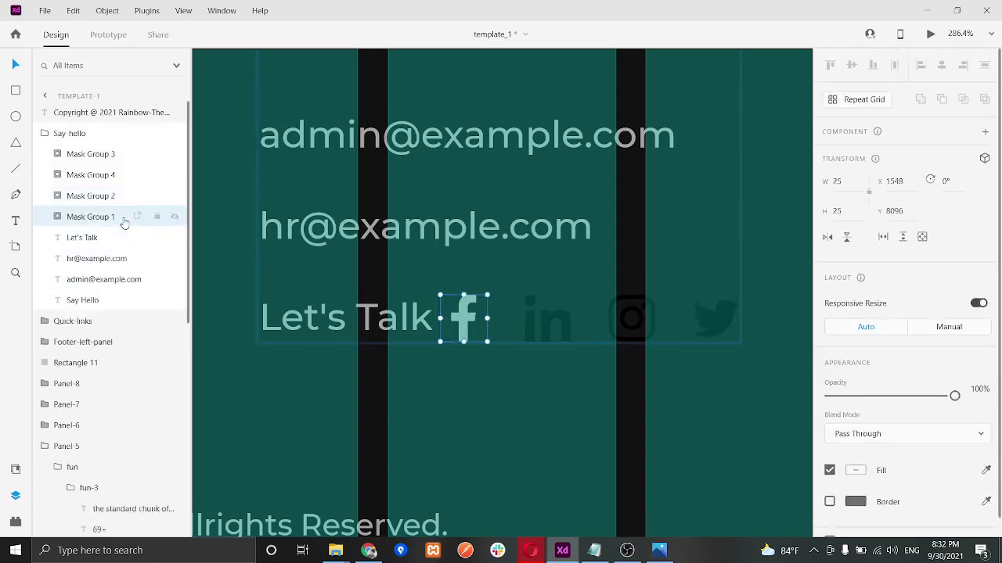
pyautogui.click(127, 197)
pyautogui.click(118, 237)
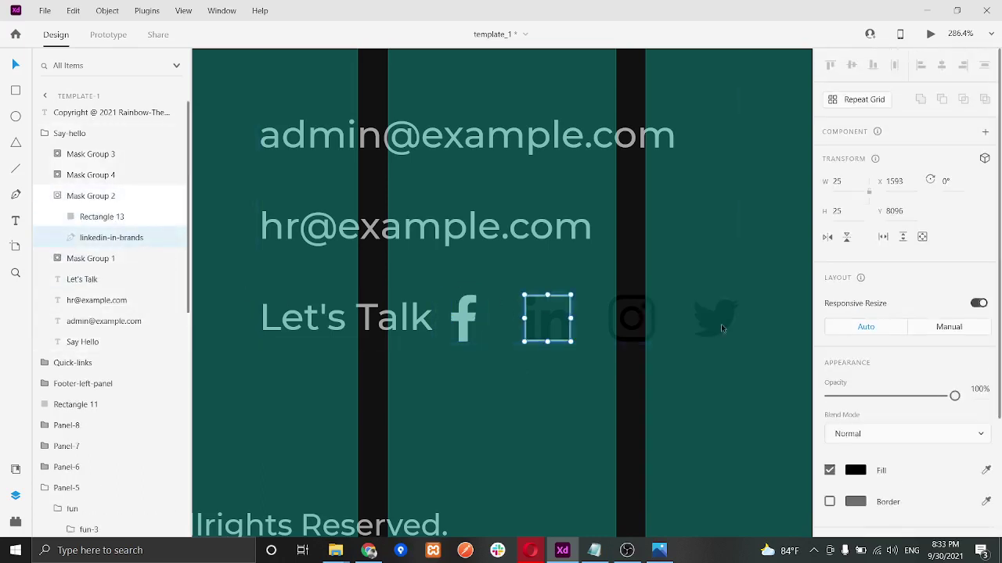
pyautogui.click(856, 471)
pyautogui.write('A3A3A3')
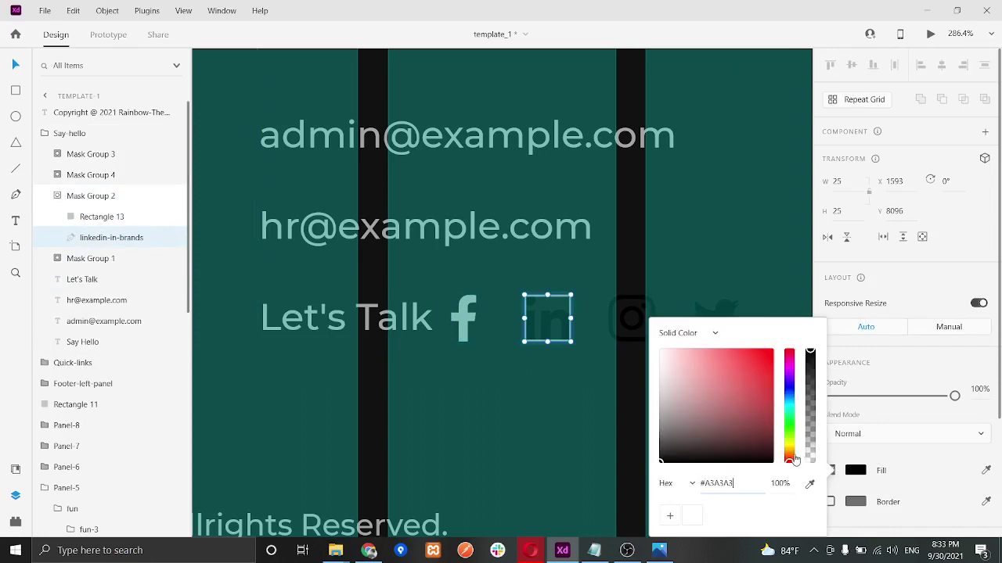
pyautogui.press('Return')
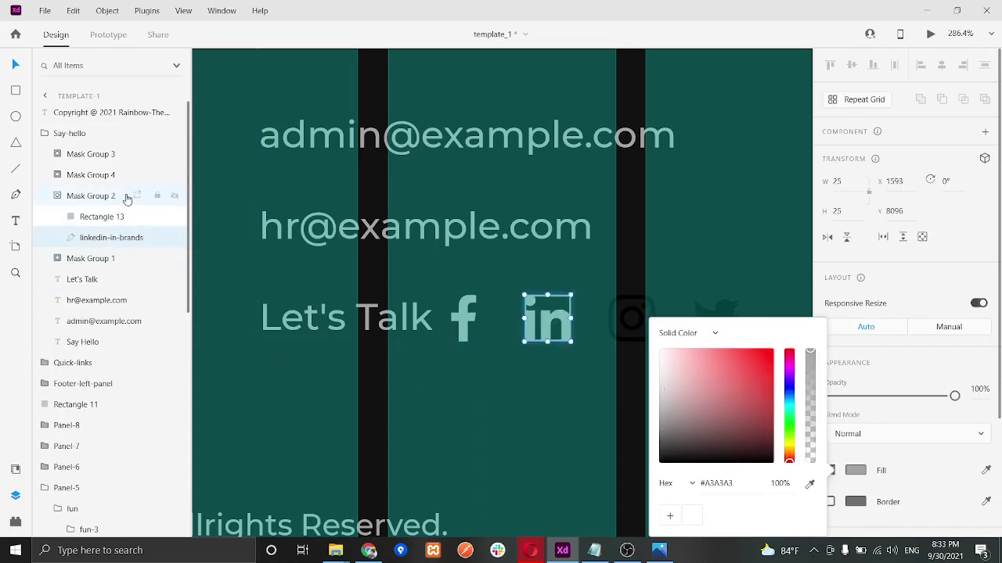
# Step: Set the fill of the instagram-brands layer inside Mask Group 4 to #A3A3A3
pyautogui.click(127, 199)
pyautogui.click(126, 176)
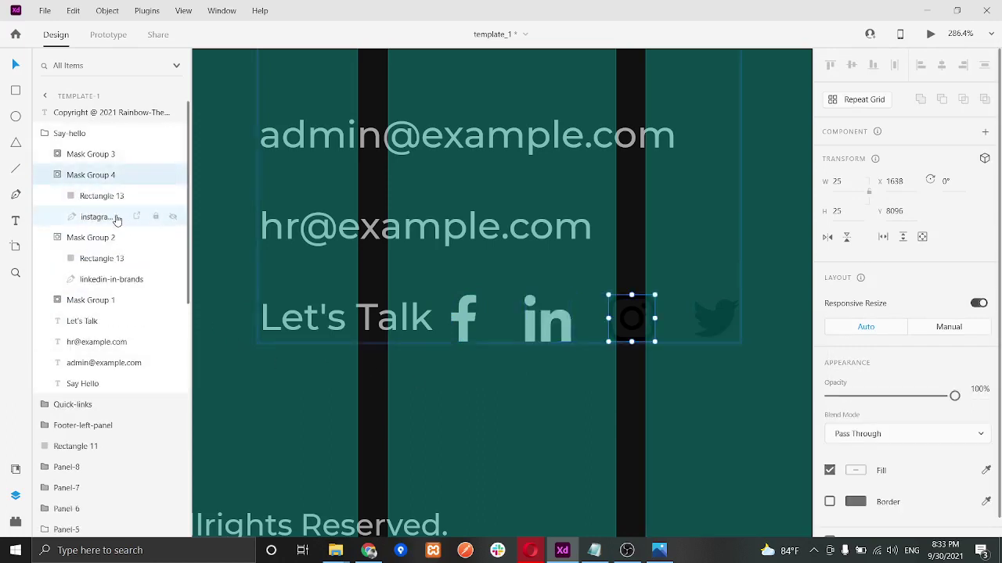
pyautogui.click(109, 218)
pyautogui.click(864, 479)
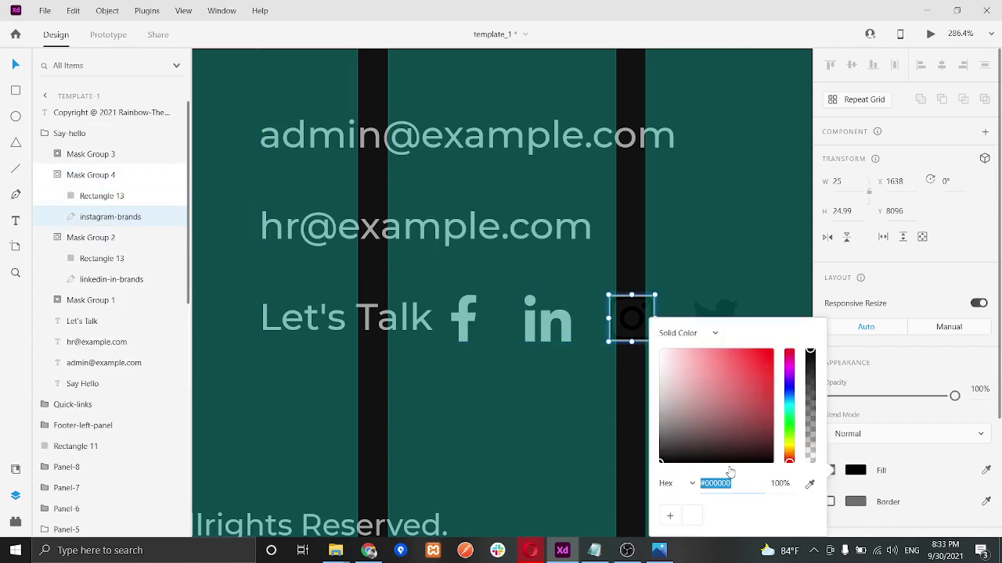
pyautogui.hotkey('ctrl', 'v')
pyautogui.press('Return')
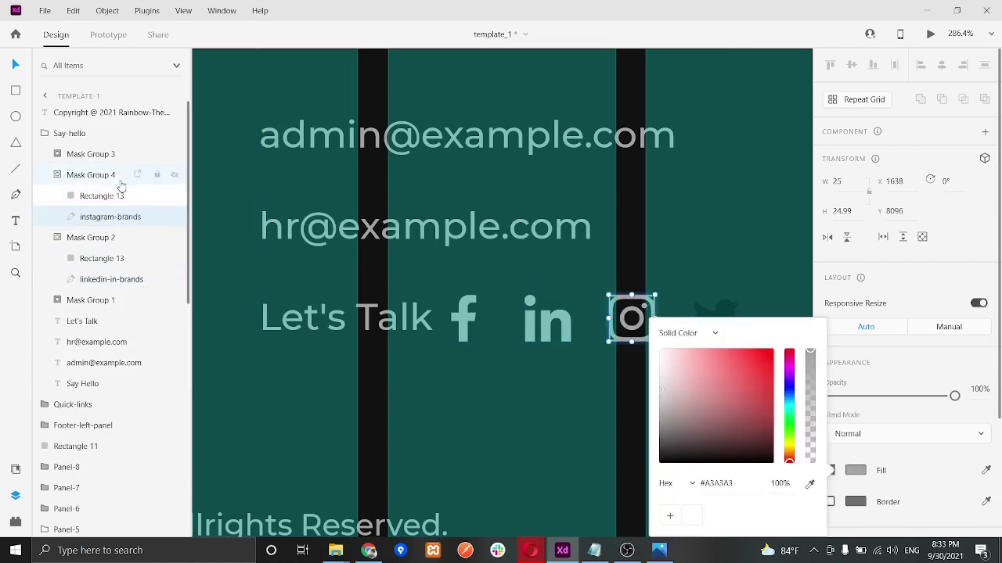
# Step: Set the fill of the twitter-brands layer inside Mask Group 3 to #A3A3A3
pyautogui.click(123, 153)
pyautogui.click(123, 153)
pyautogui.click(118, 196)
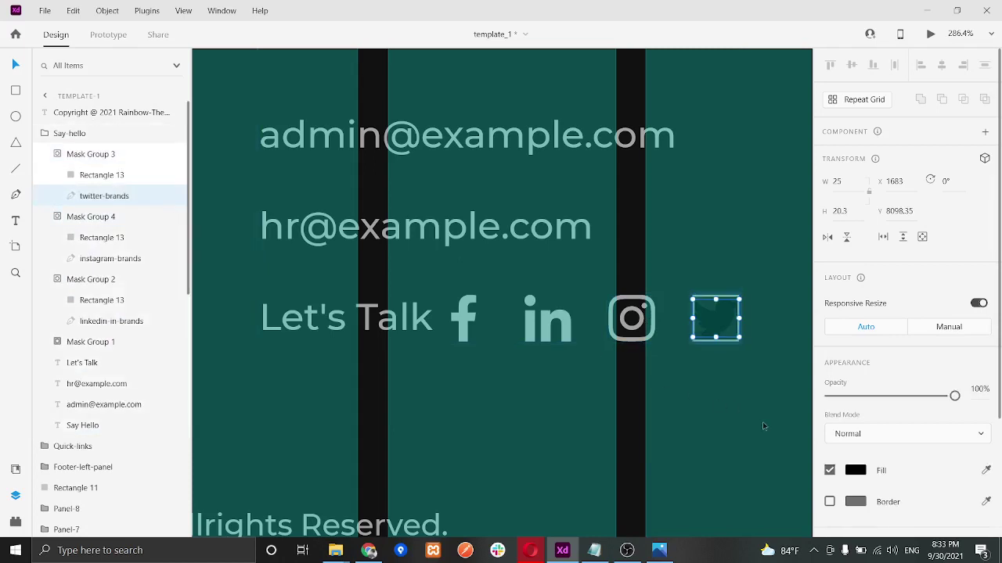
pyautogui.click(857, 471)
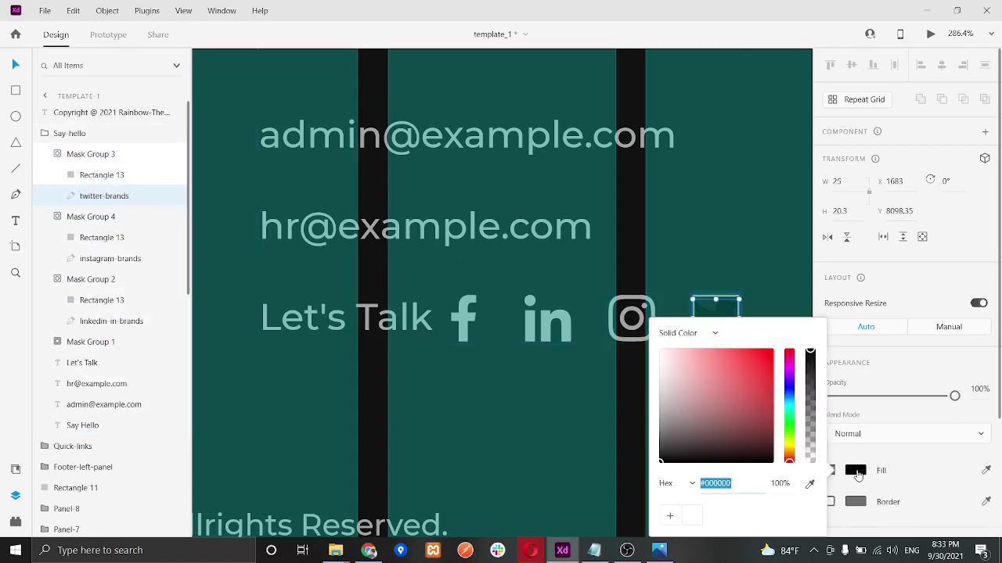
pyautogui.write('#A3A3A3')
pyautogui.press('Return')
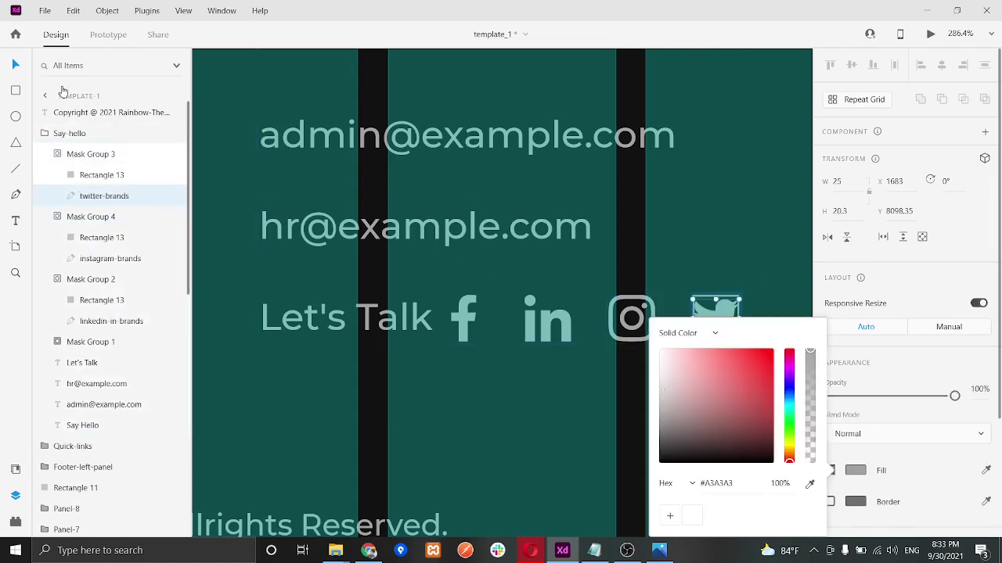
# Step: Delete the Let's Talk text beside the social icons
pyautogui.click(340, 313)
pyautogui.doubleClick(340, 313)
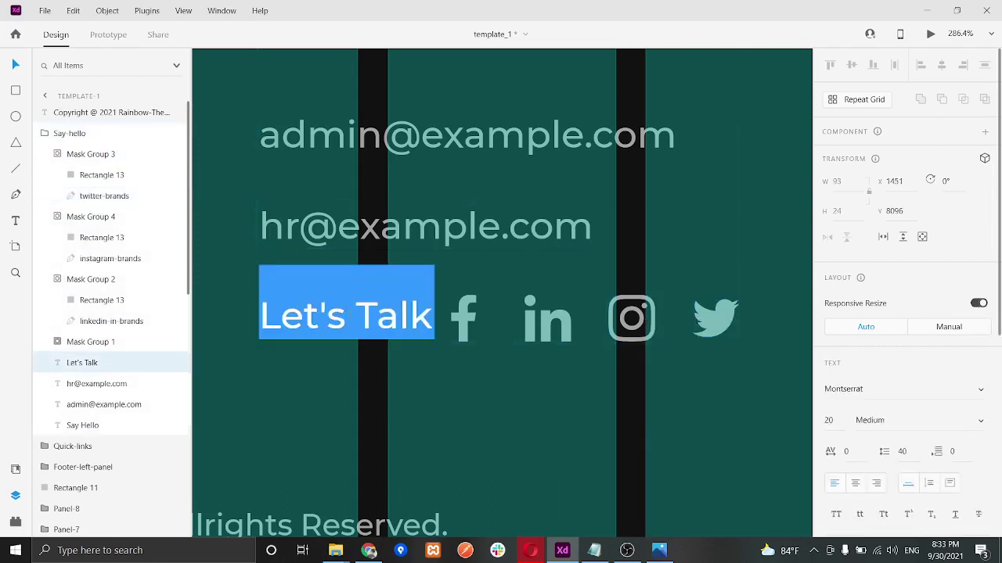
pyautogui.press('BackSpace')
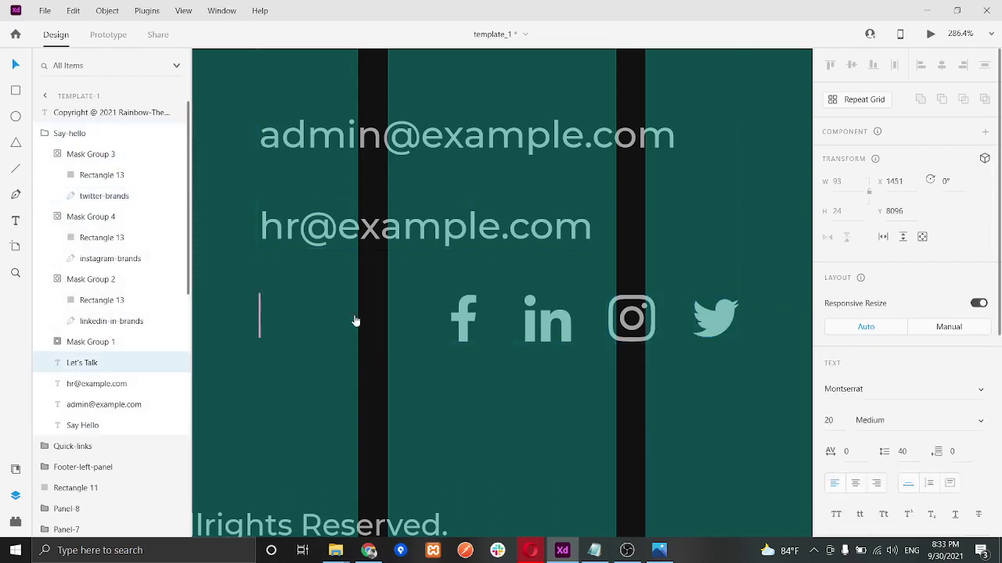
pyautogui.click(223, 276)
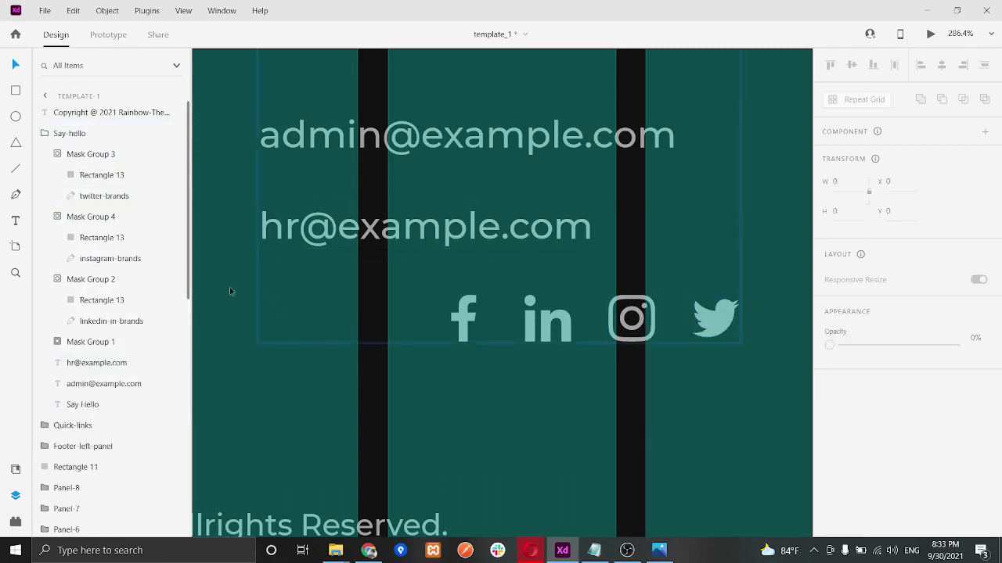
# Step: Collapse the four social icon mask groups in the Say-hello group's layer list
pyautogui.click(103, 154)
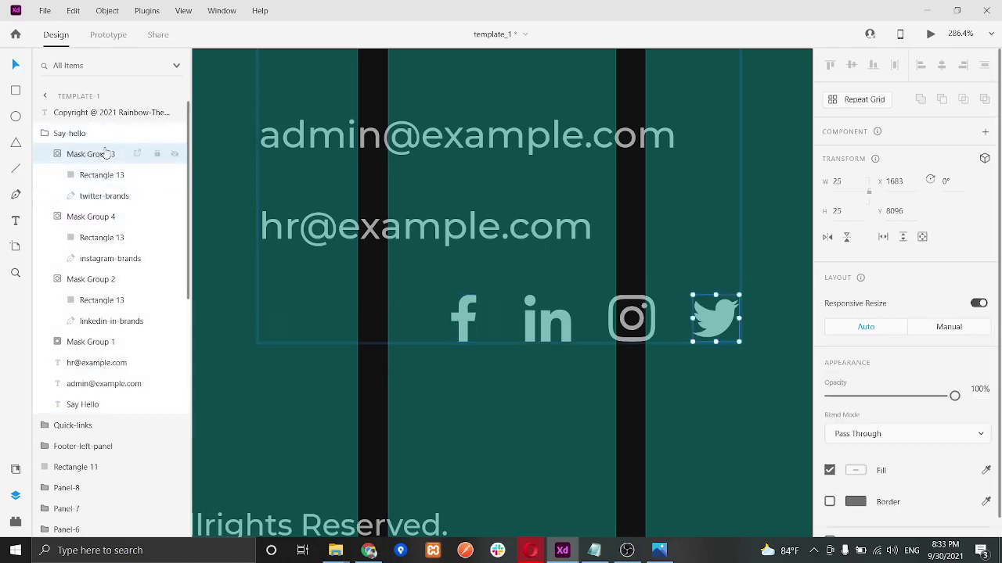
pyautogui.click(123, 153)
pyautogui.click(122, 175)
pyautogui.click(123, 194)
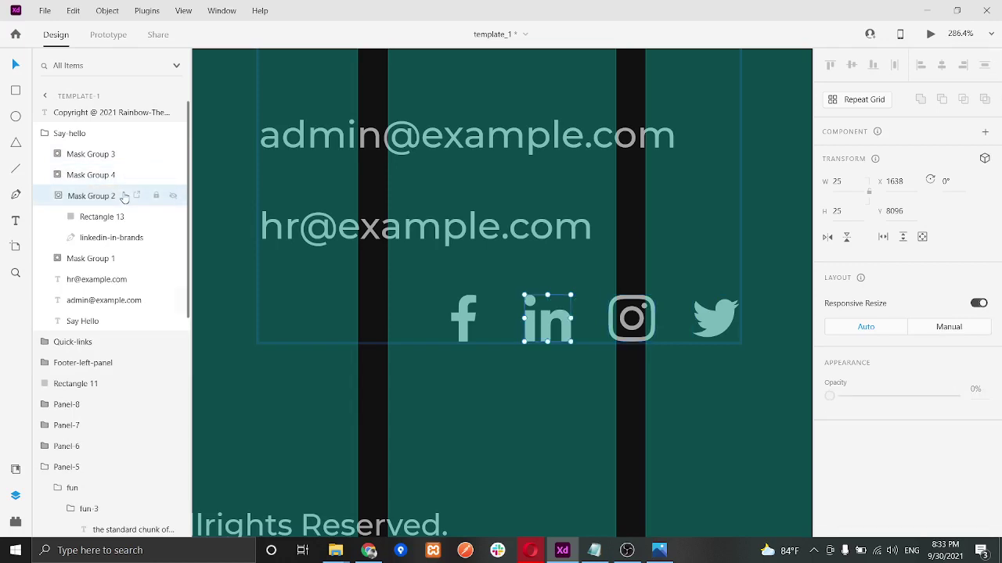
pyautogui.click(124, 217)
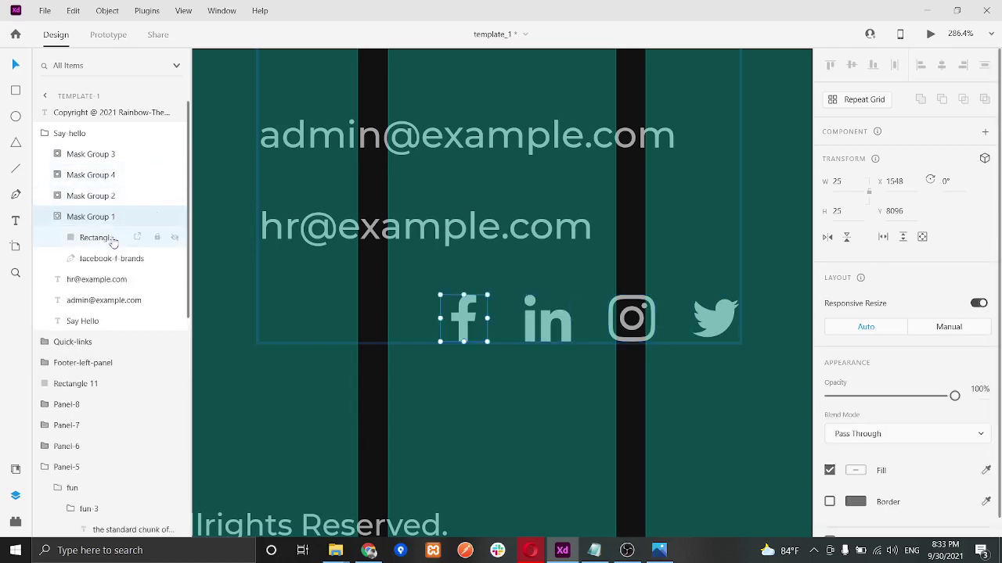
pyautogui.click(121, 217)
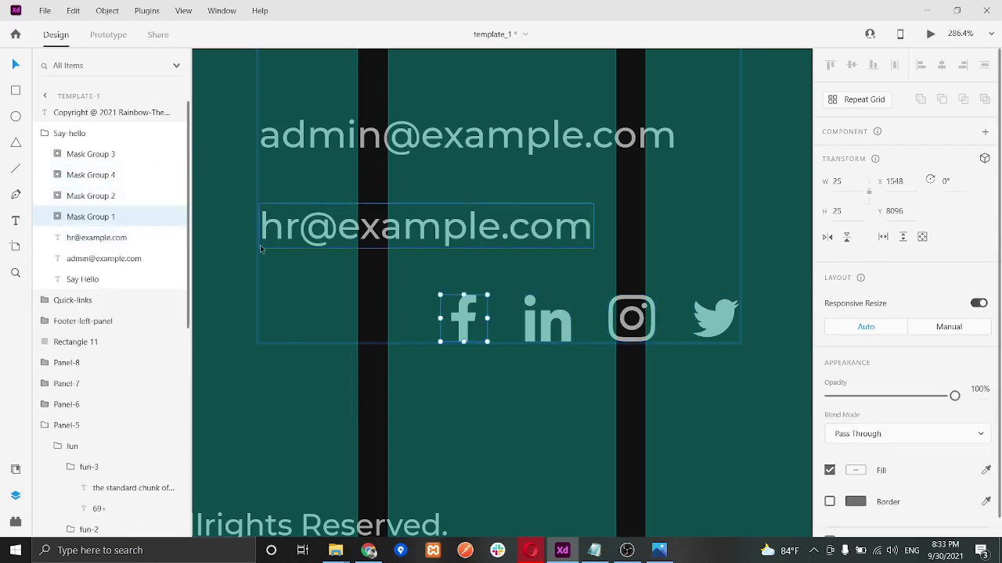
# Step: Group the four social icon mask groups in the Say-hello group and name the new group Social-icons
pyautogui.keyDown('shift'); pyautogui.click(122, 163); pyautogui.keyUp('shift')
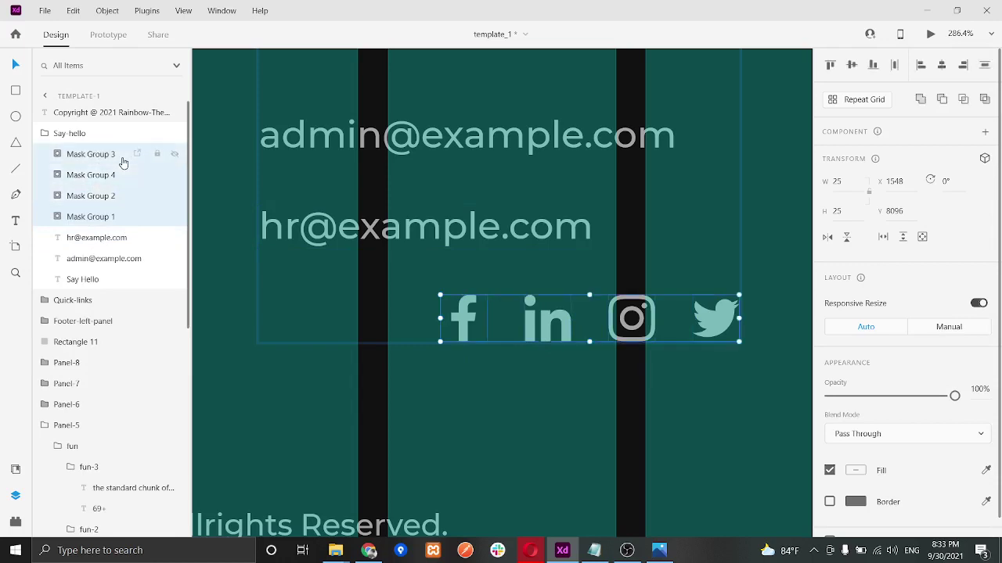
pyautogui.hotkey('ctrl', 'g')
pyautogui.doubleClick(69, 161)
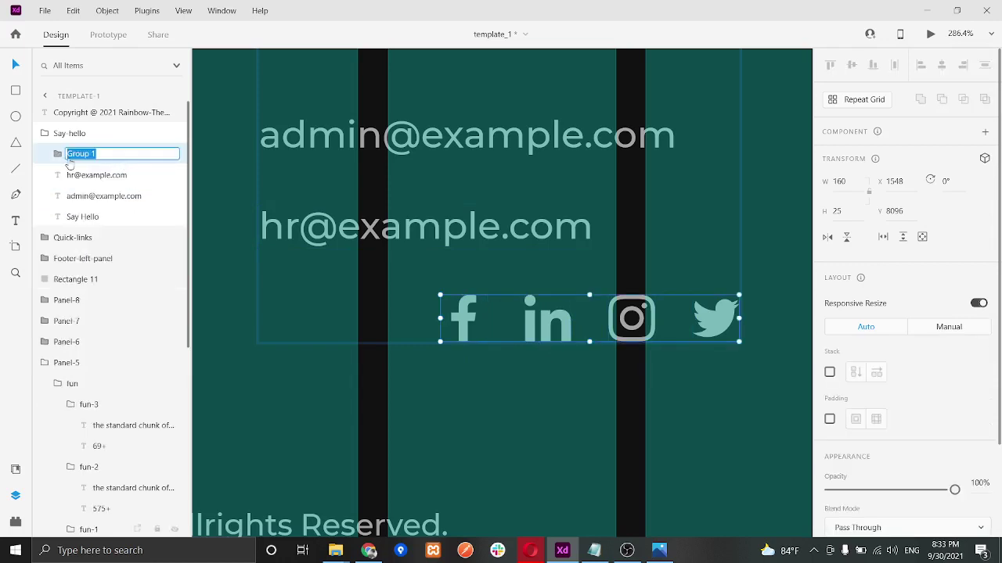
pyautogui.write('Social-icons')
pyautogui.press('Return')
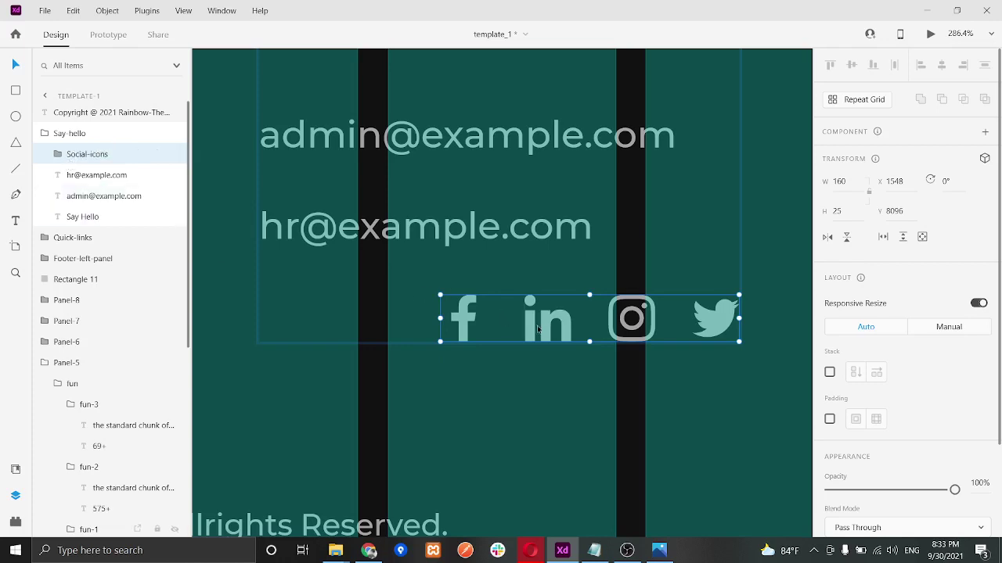
# Step: Move the Social-icons group so it lines up with the left edge of the e-mail lines, at X 1451
pyautogui.click(501, 327)
pyautogui.click(116, 153)
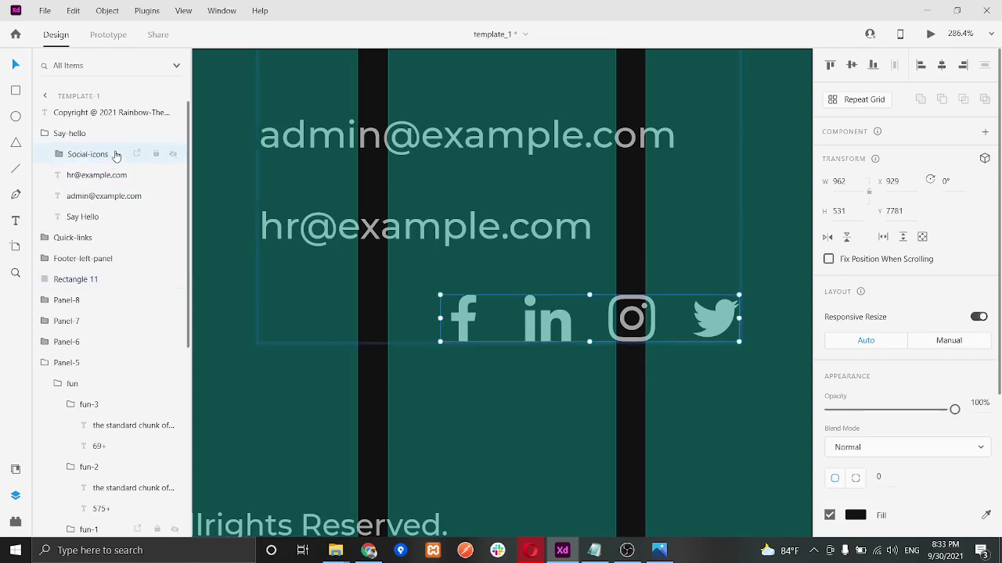
pyautogui.moveTo(461, 317); pyautogui.dragTo(281, 312)
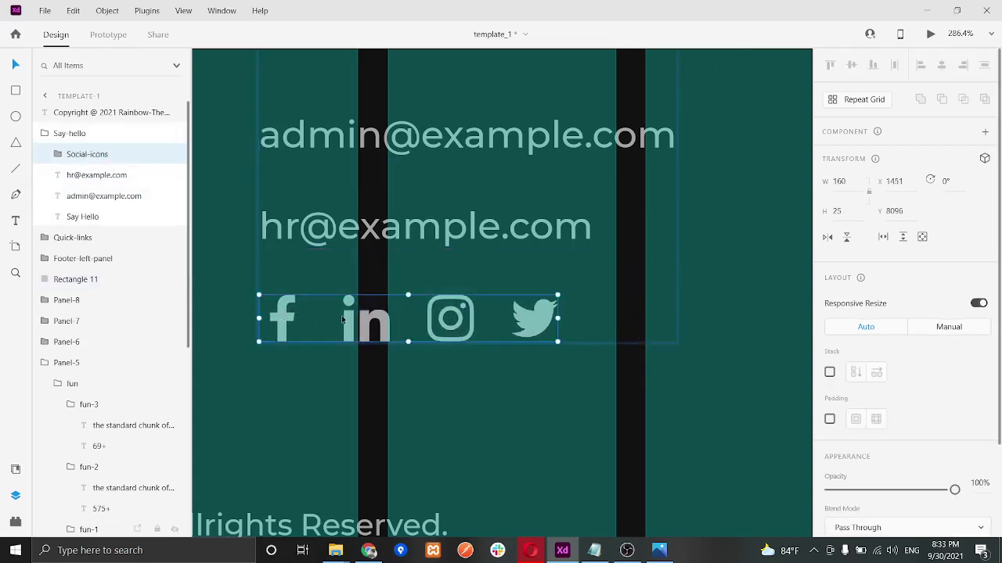
# Step: Move the dark footer rectangle flush with the artboard's right edge, at X 958
pyautogui.click(668, 372)
pyautogui.scroll(-10, 658, 313)
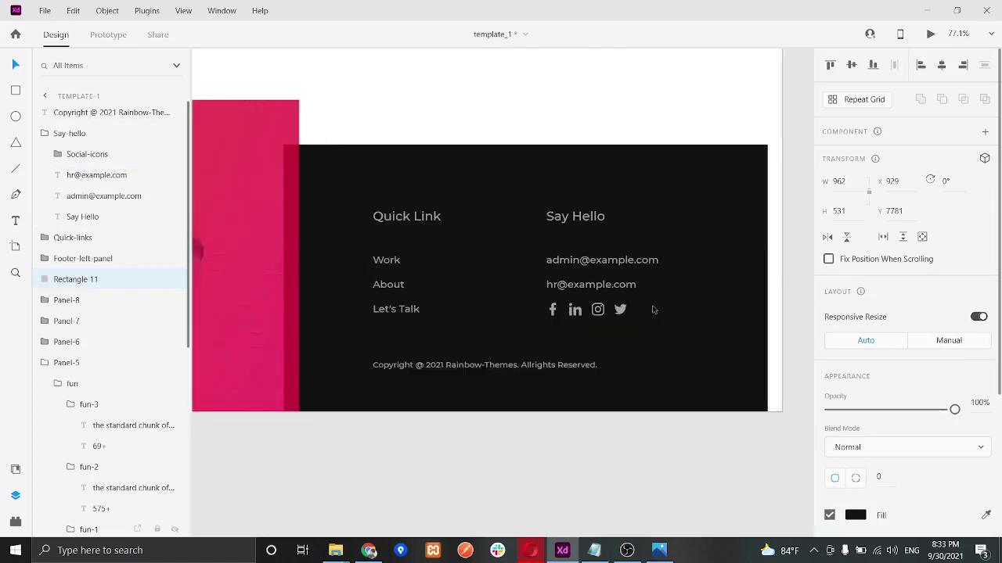
pyautogui.scroll(-2, 674, 313)
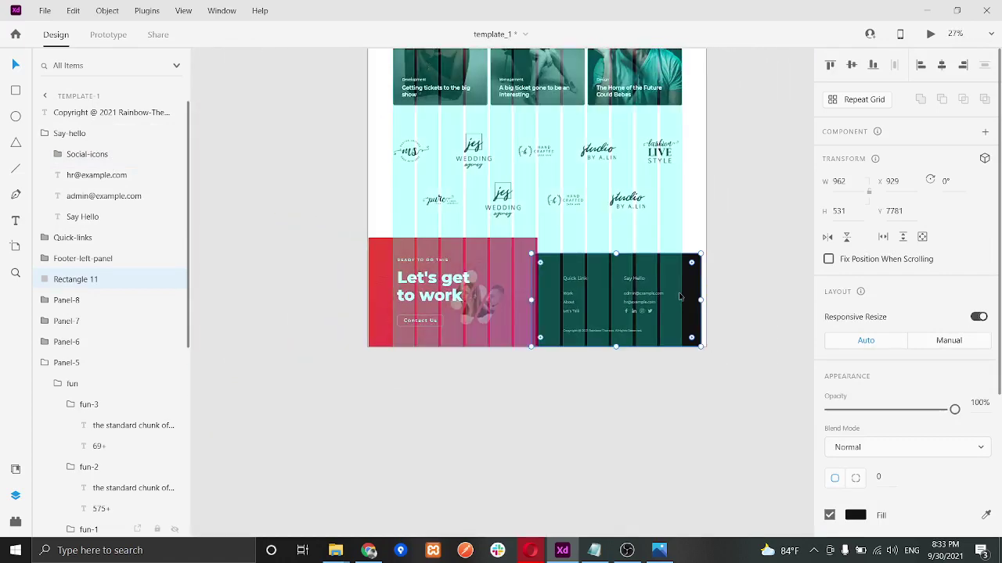
pyautogui.moveTo(680, 298); pyautogui.dragTo(685, 303)
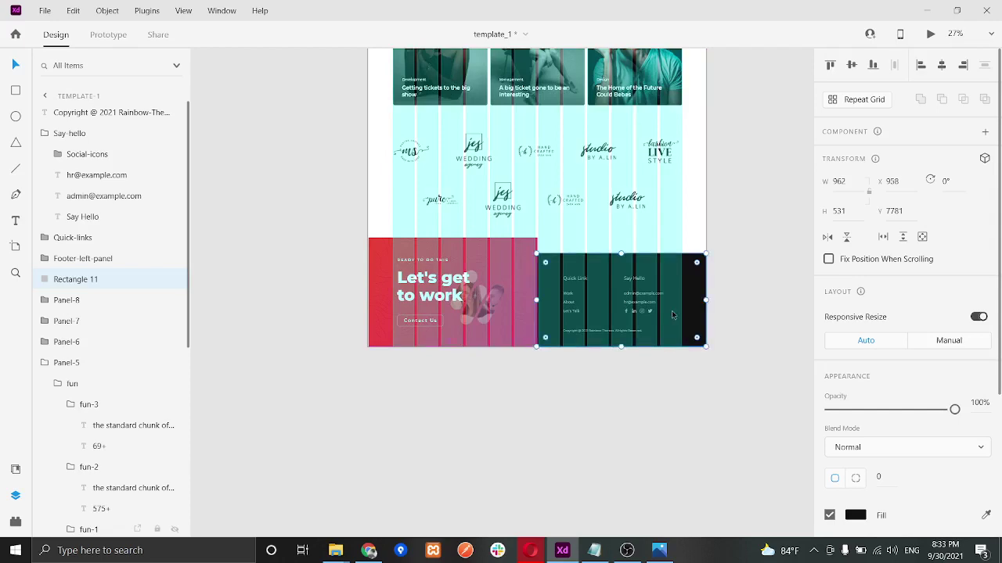
pyautogui.click(748, 280)
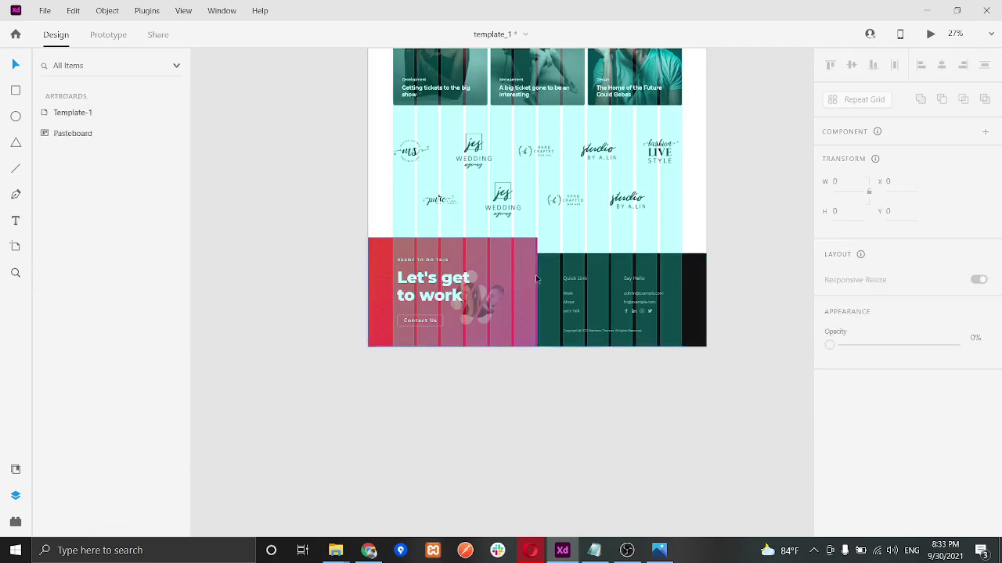
# Step: Turn off the layout grid of the Template-1 artboard
pyautogui.scroll(9, 536, 280)
pyautogui.scroll(-9, 536, 280)
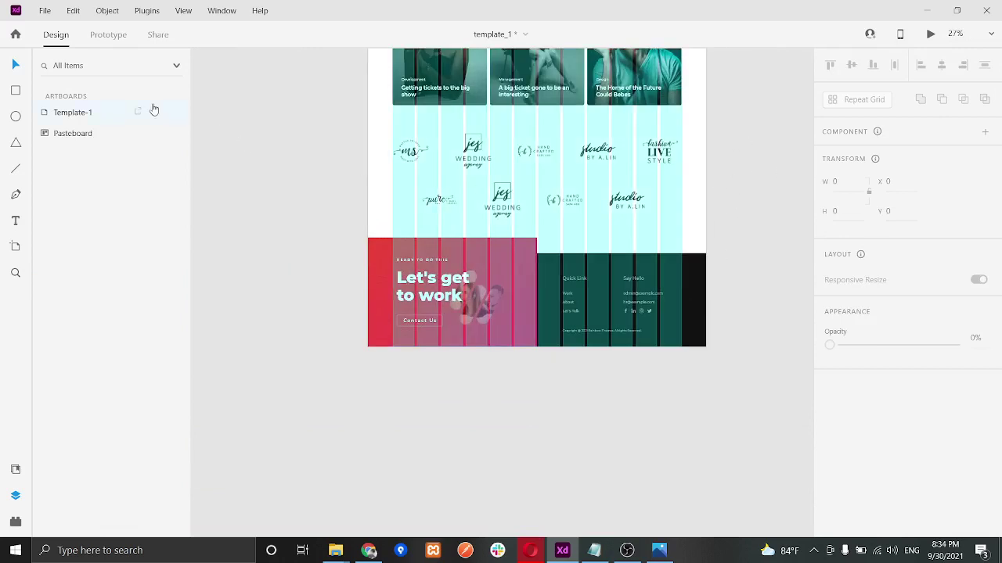
pyautogui.click(72, 112)
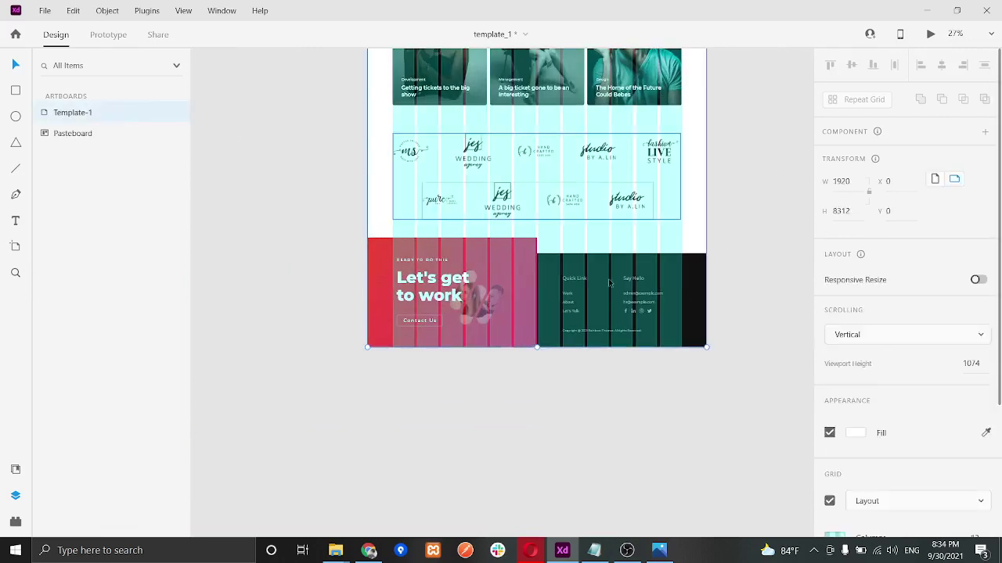
pyautogui.click(829, 501)
# Step: Review the page on the artboard without its grid, from the footer back up to the header
pyautogui.scroll(-5, 745, 150)
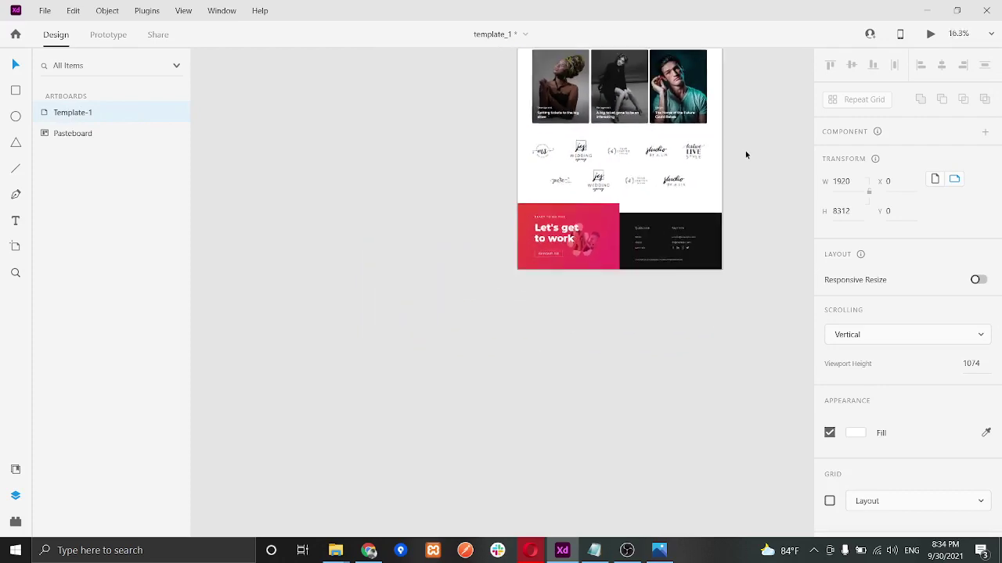
pyautogui.scroll(4, 750, 137)
pyautogui.scroll(2, 752, 141)
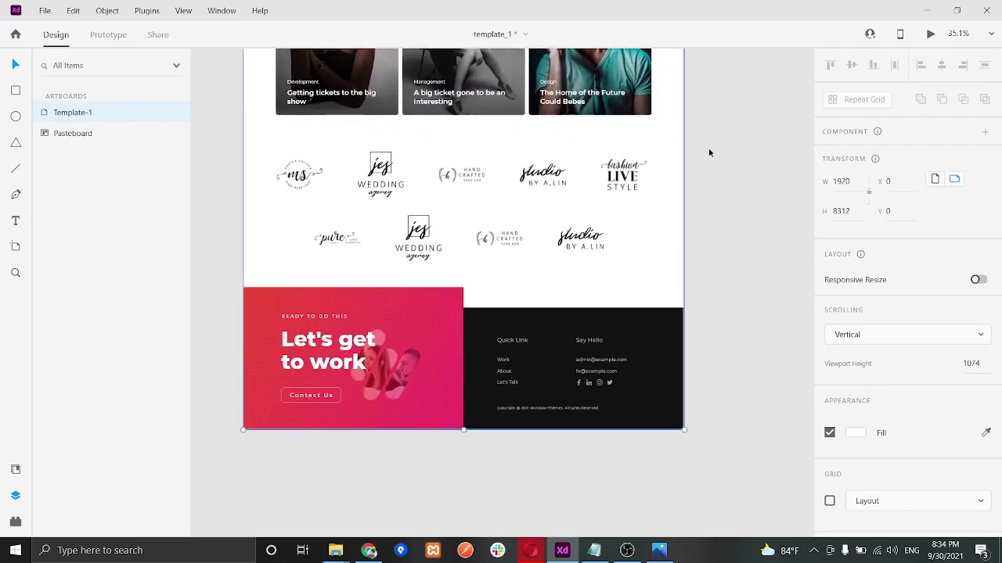
pyautogui.moveTo(707, 152); pyautogui.dragTo(765, 191)
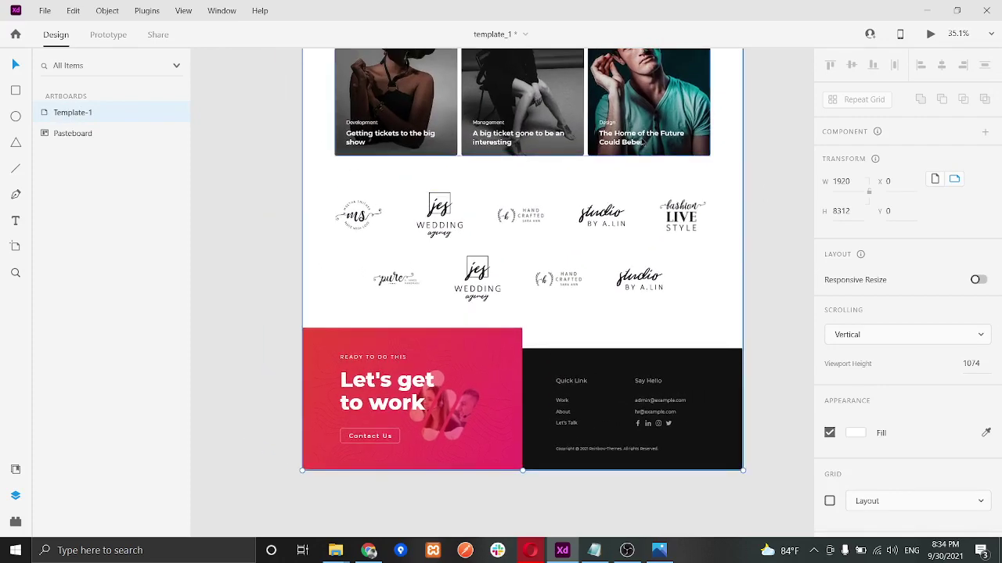
pyautogui.scroll(5, 640, 140)
pyautogui.scroll(10, 640, 141)
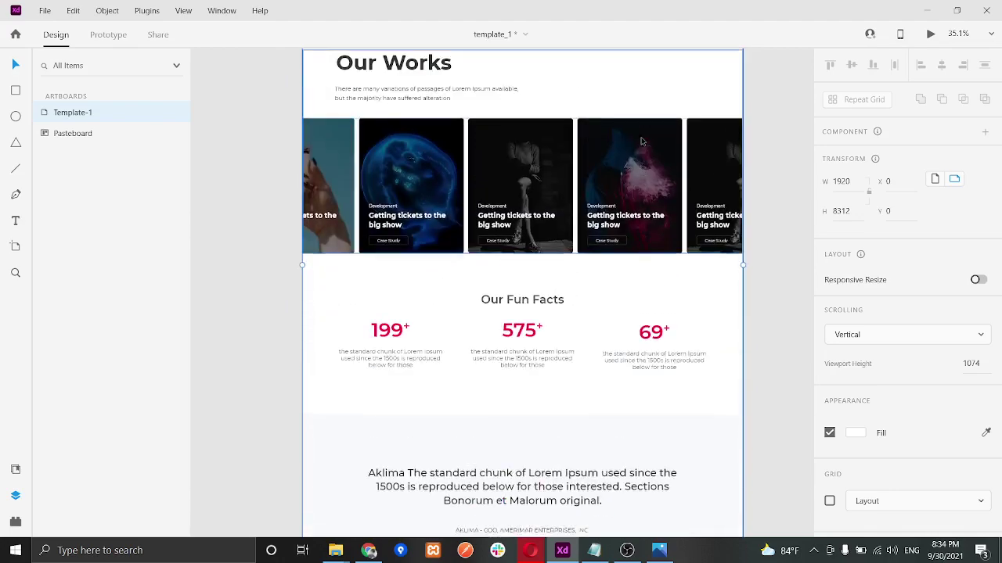
pyautogui.scroll(8, 641, 141)
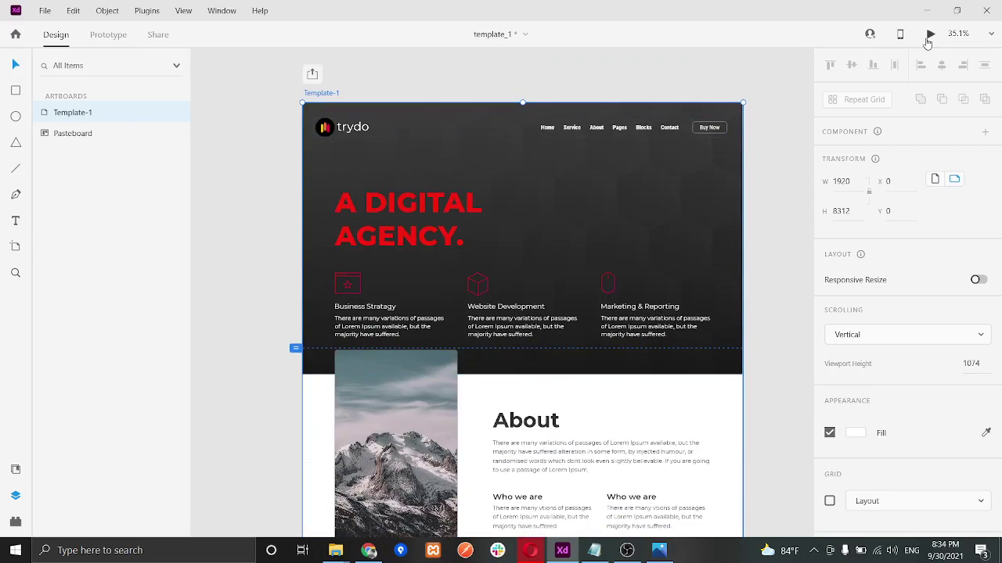
# Step: Preview the page in a maximized window, check it from header to footer and back, and close the preview
pyautogui.click(927, 41)
pyautogui.click(953, 34)
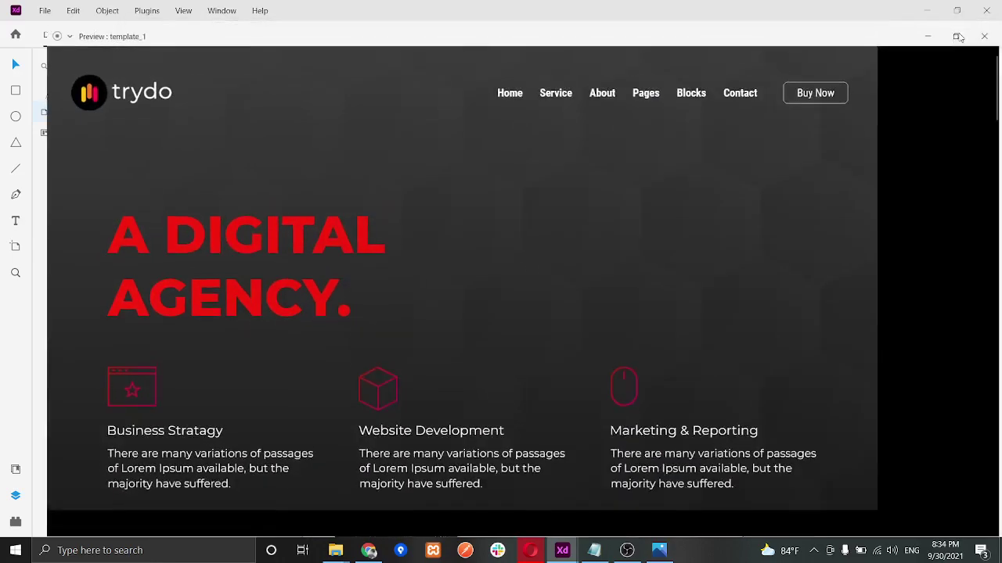
pyautogui.scroll(-10, 666, 166)
pyautogui.scroll(-15, 667, 175)
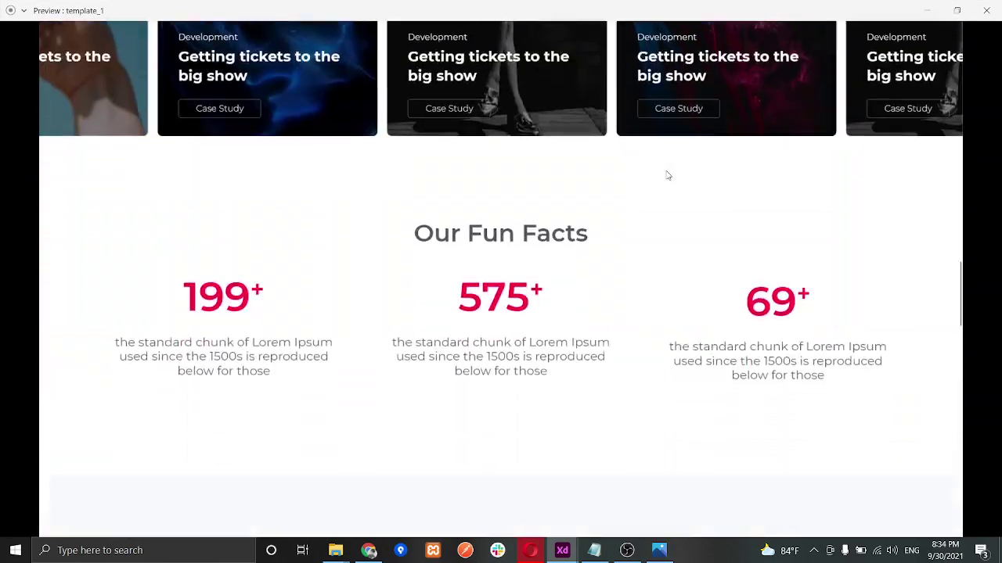
pyautogui.scroll(-1, 667, 177)
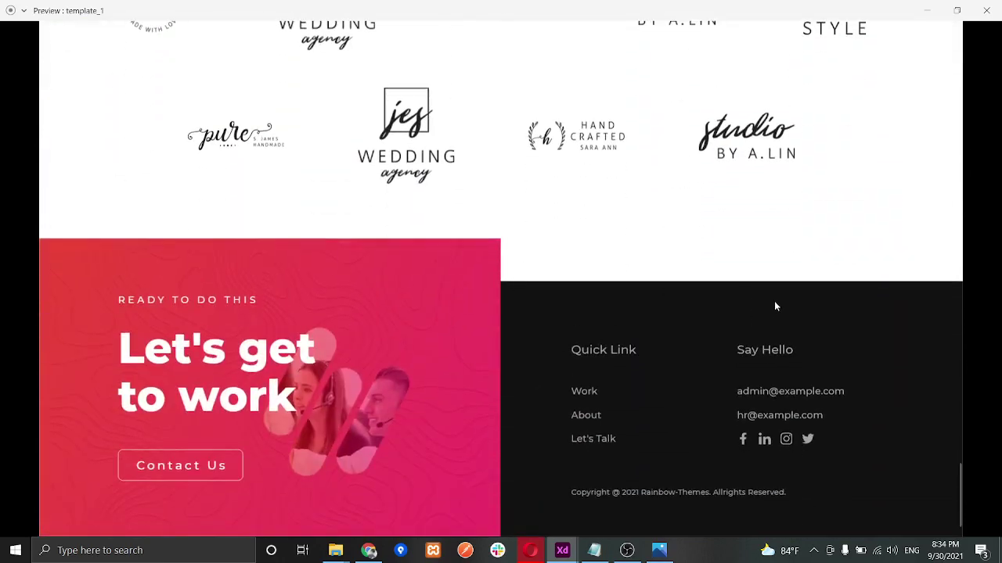
pyautogui.scroll(15, 776, 306)
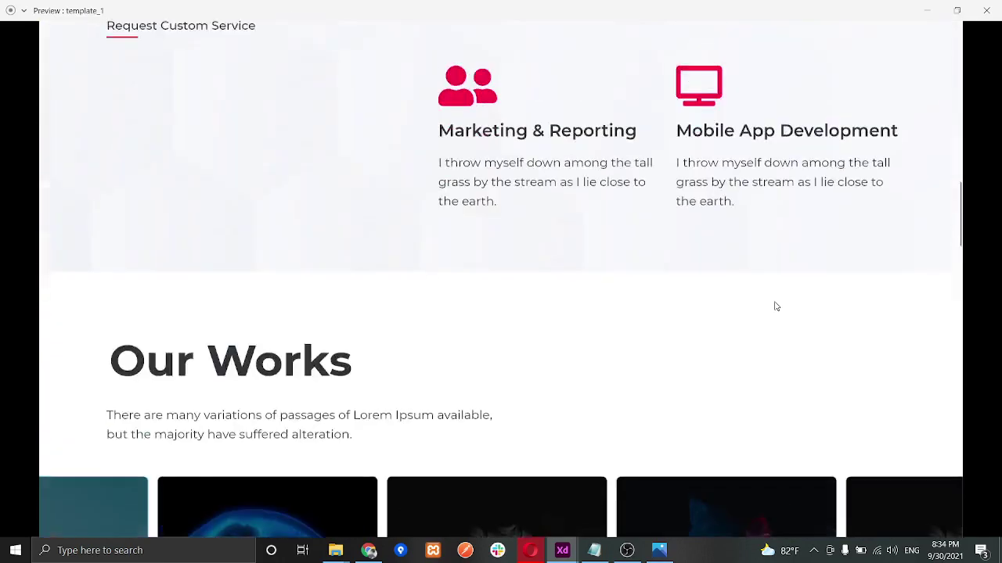
pyautogui.scroll(10, 776, 306)
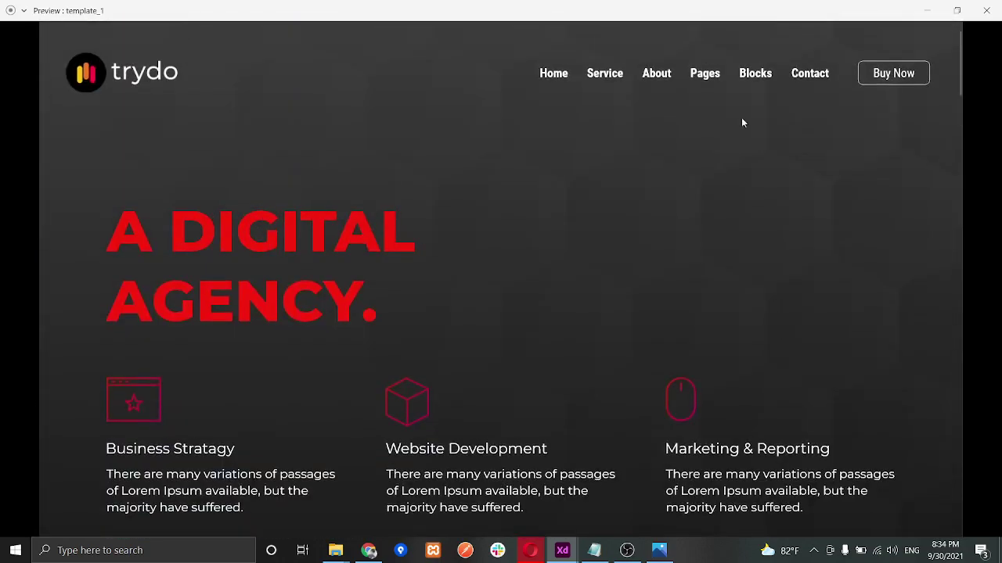
pyautogui.click(986, 10)
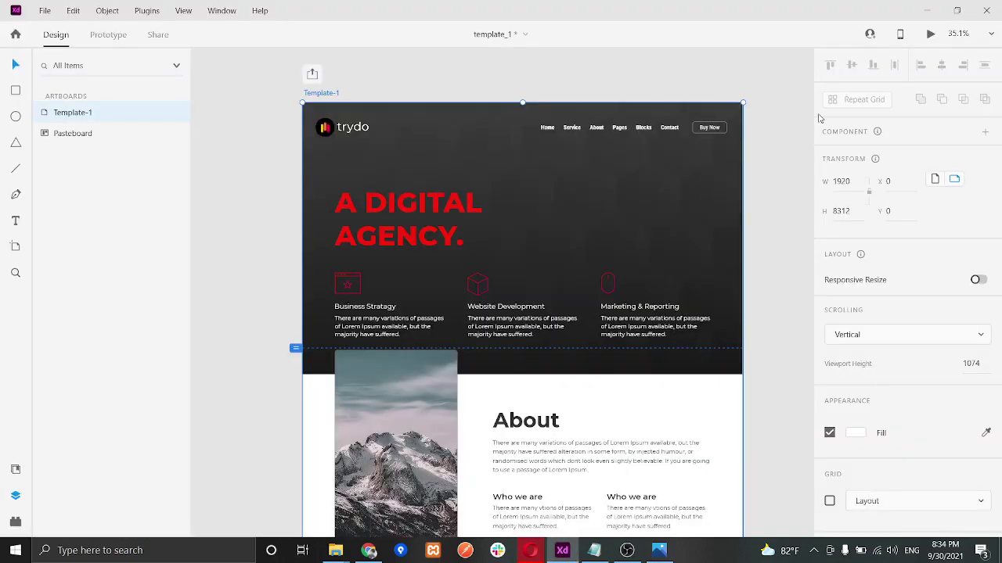
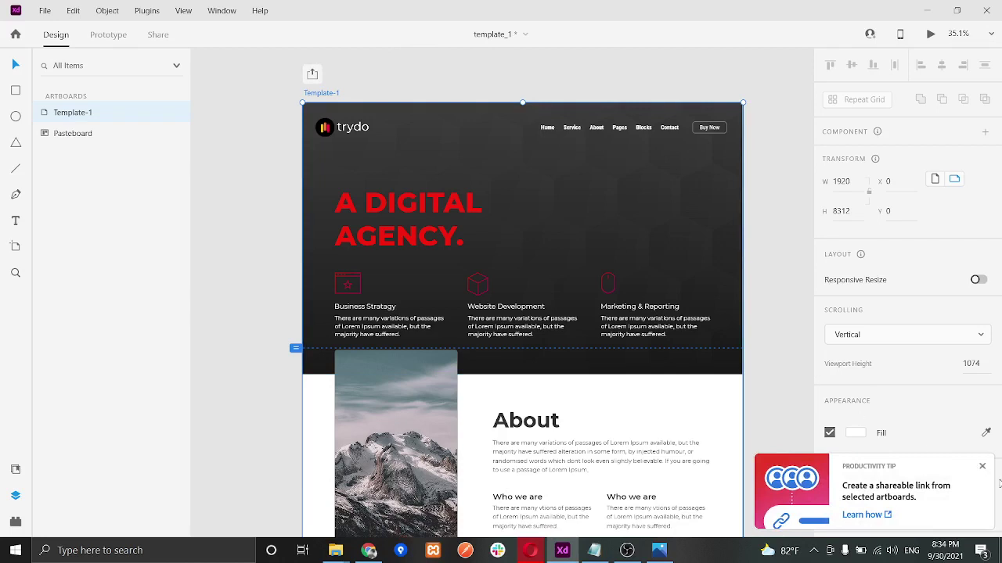
# Step: Set up an export of the selected Template-1 artboard in PNG format, for Design use
pyautogui.click(983, 467)
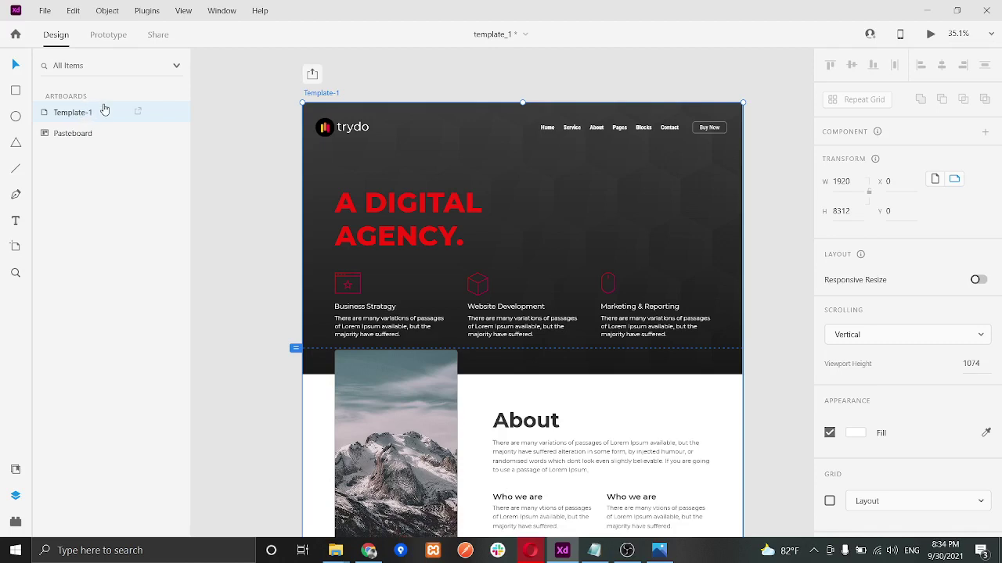
pyautogui.click(45, 11)
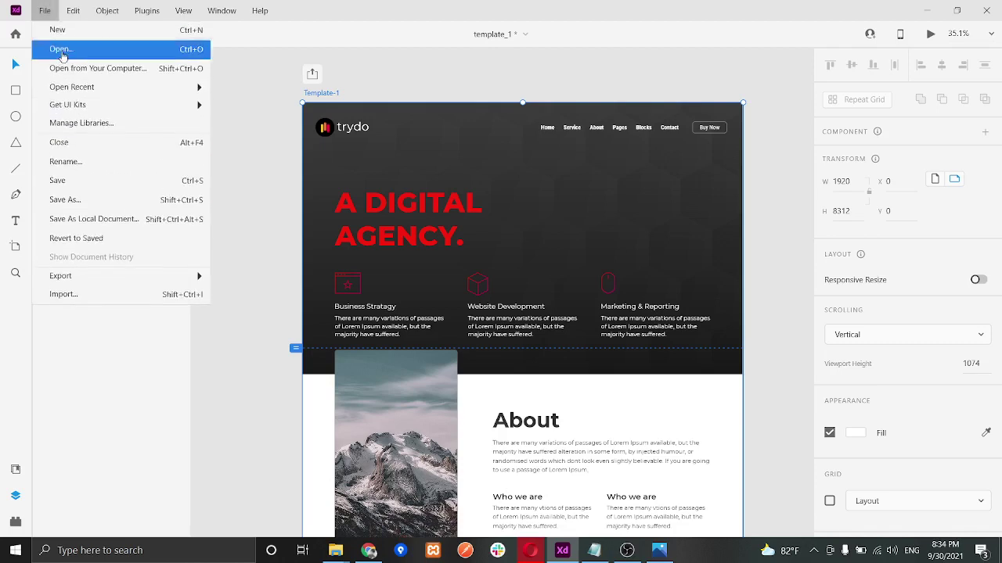
pyautogui.moveTo(103, 279)
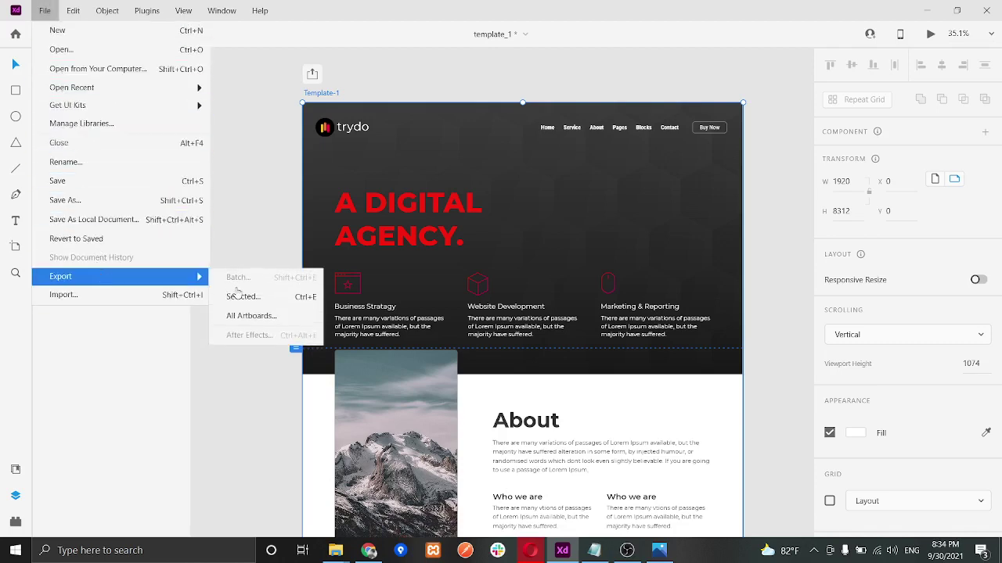
pyautogui.click(272, 303)
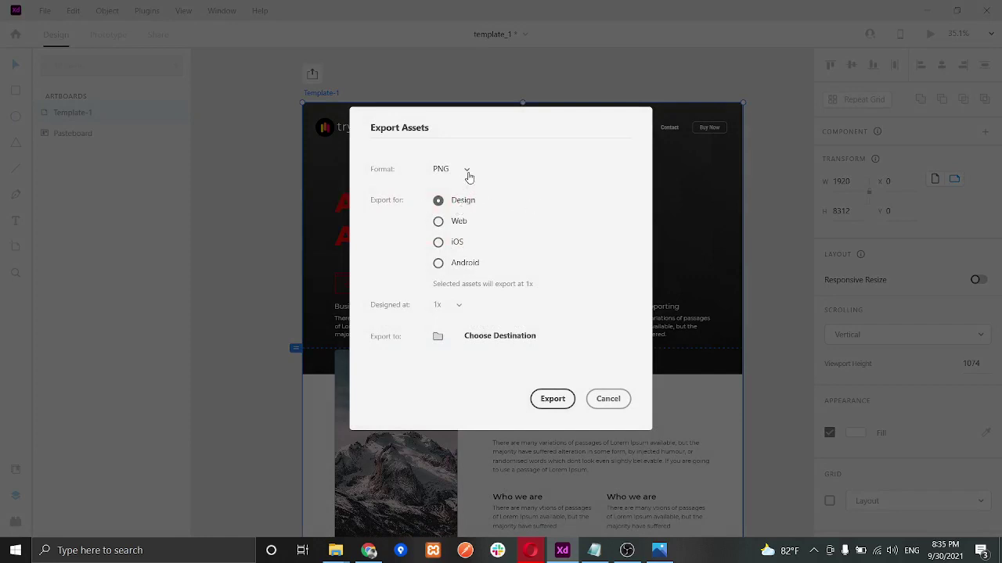
pyautogui.click(460, 222)
pyautogui.click(465, 170)
pyautogui.click(516, 170)
pyautogui.click(463, 203)
pyautogui.click(465, 170)
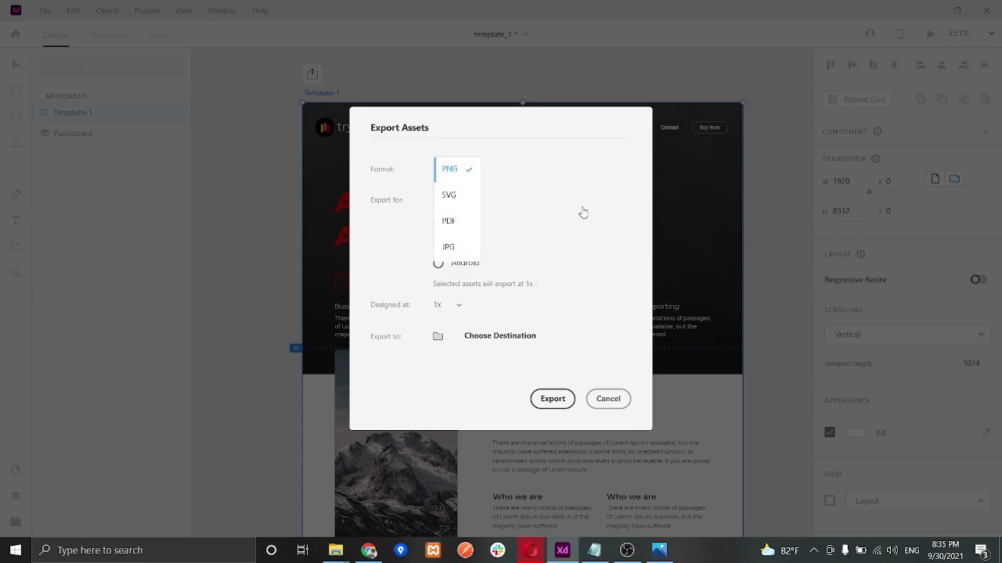
pyautogui.click(508, 171)
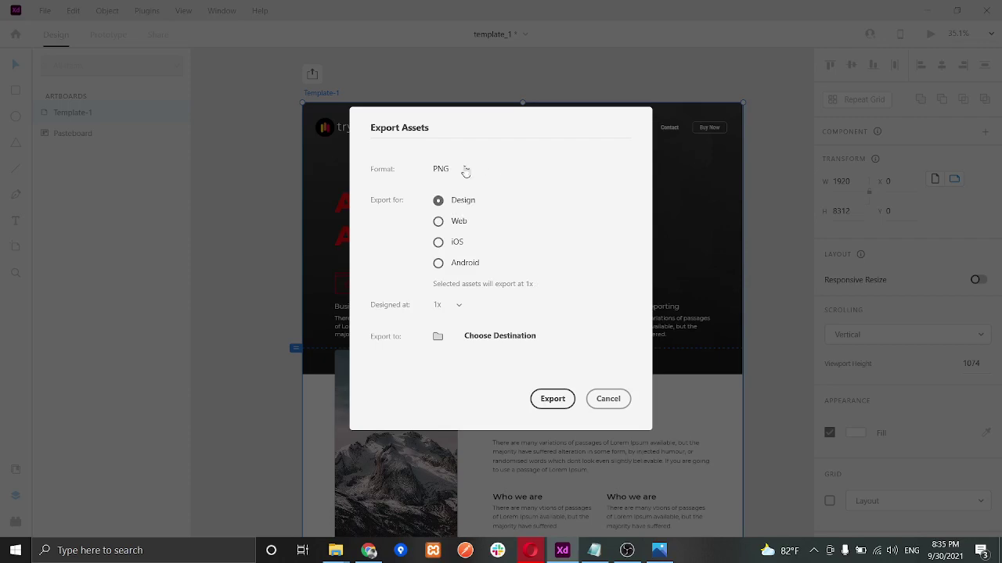
# Step: Choose the DesignXD folder in Documents as the destination and export the artboard there
pyautogui.click(484, 336)
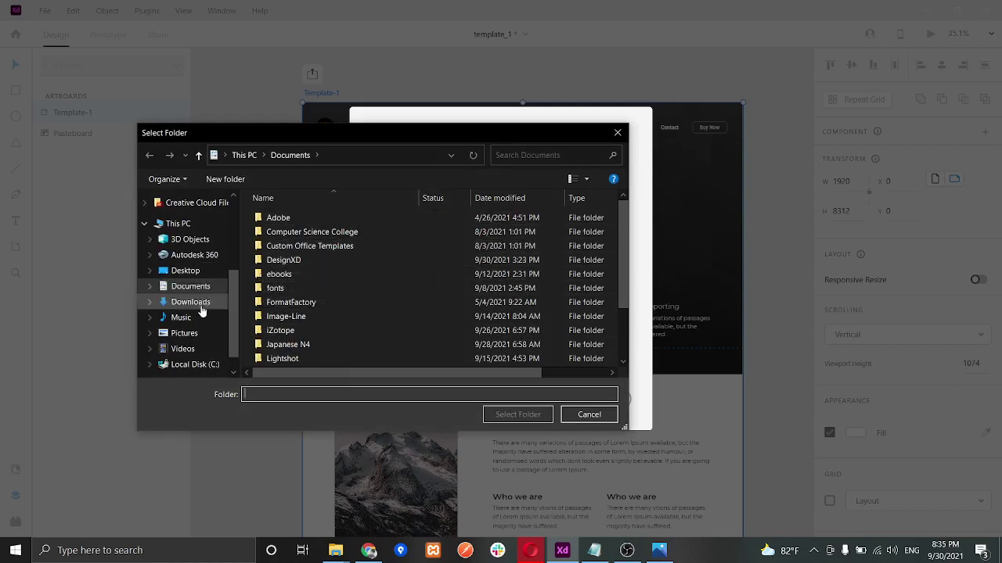
pyautogui.doubleClick(305, 259)
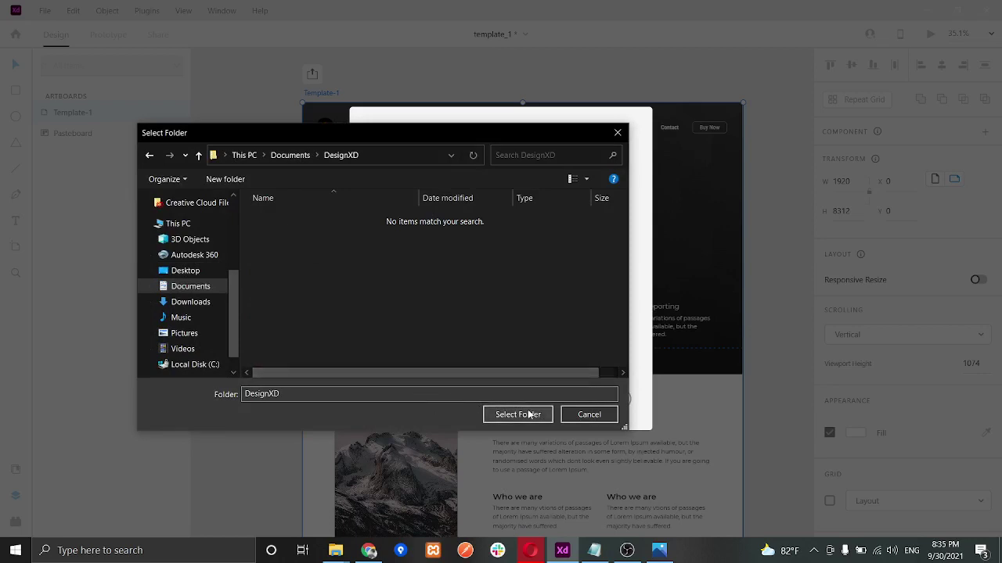
pyautogui.click(510, 416)
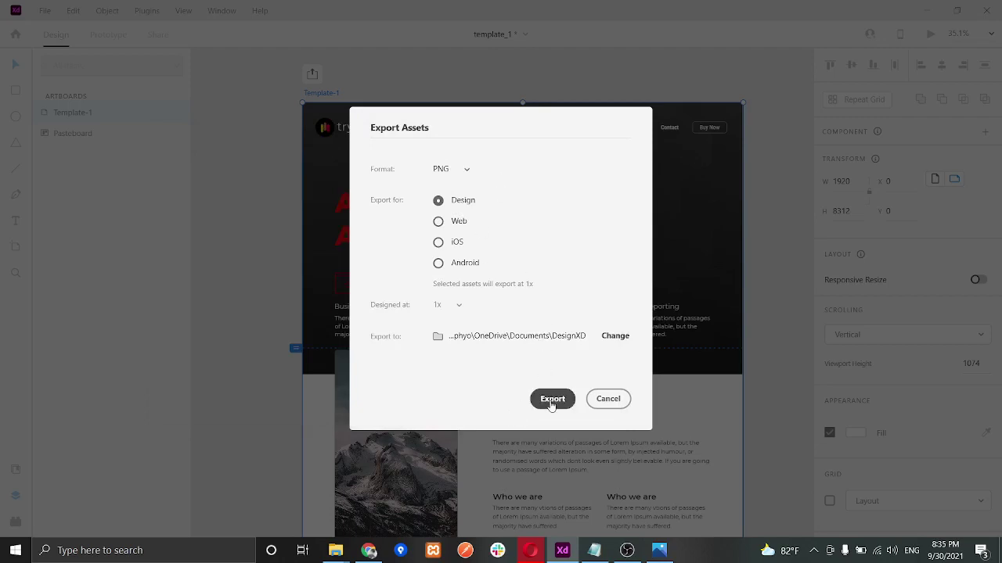
pyautogui.click(552, 401)
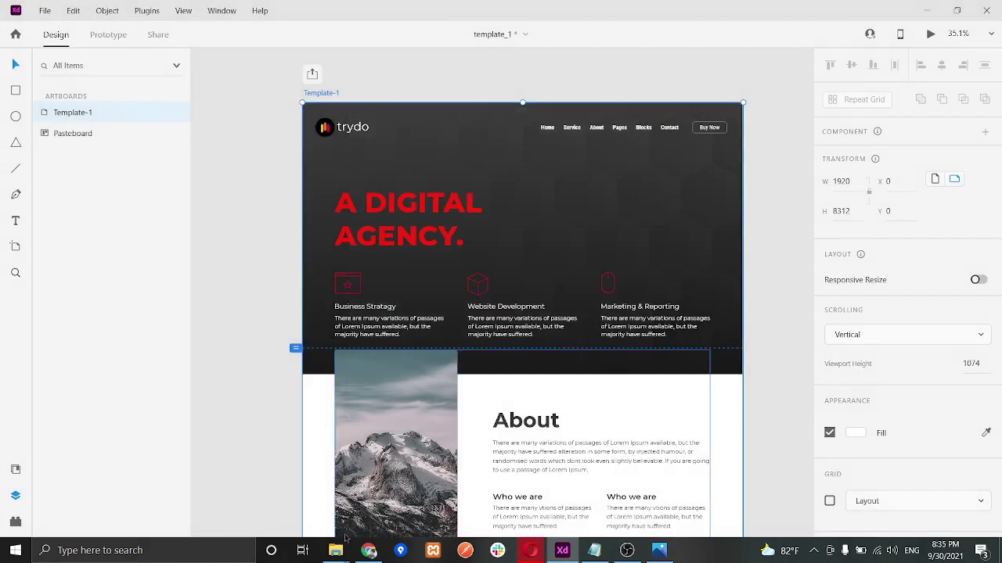
# Step: In File Explorer, go to the DesignXD folder in Documents and open the exported Template-1.png for viewing
pyautogui.moveTo(338, 550)
pyautogui.click(309, 498)
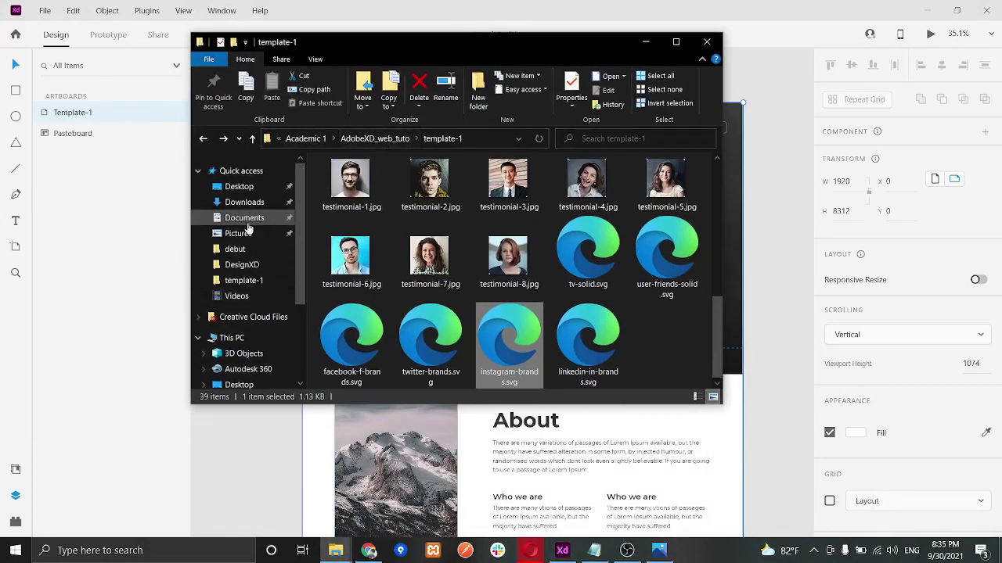
pyautogui.click(244, 219)
pyautogui.click(387, 239)
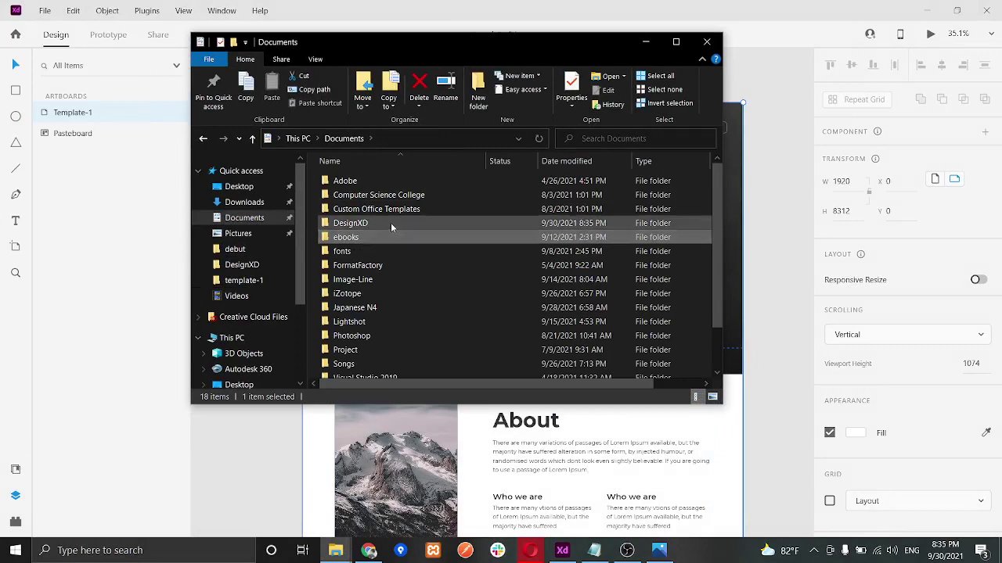
pyautogui.doubleClick(390, 223)
pyautogui.click(401, 238)
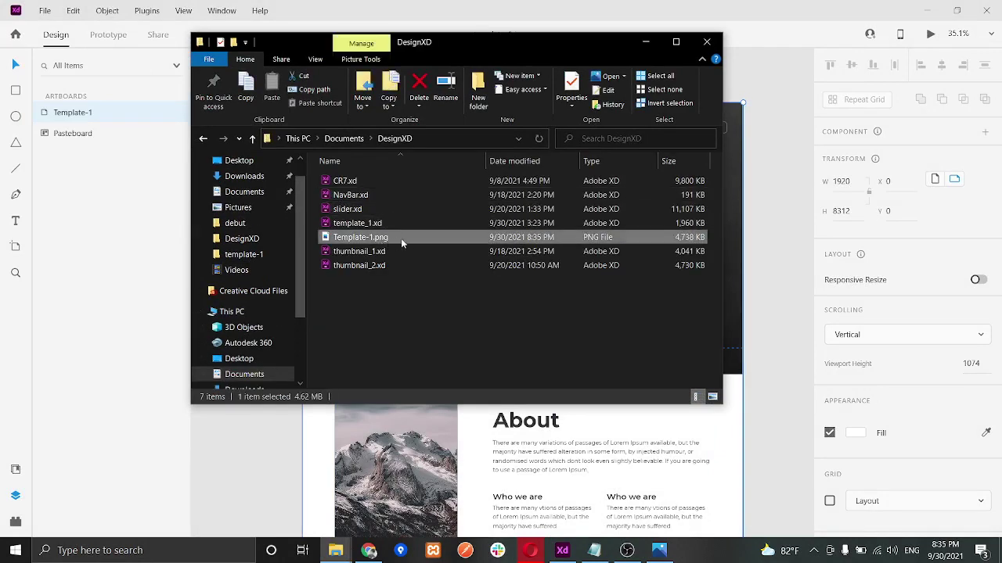
pyautogui.doubleClick(396, 237)
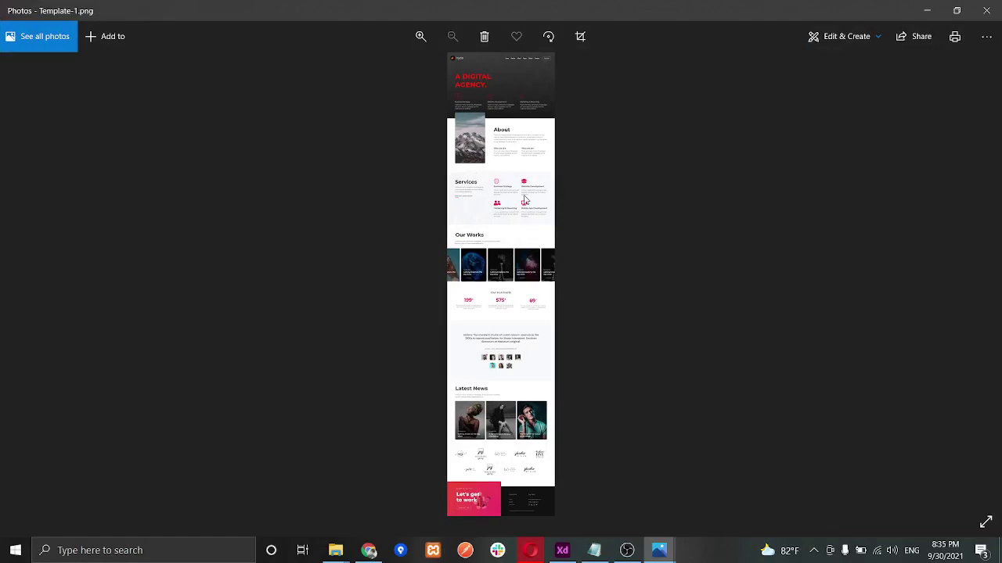
# Step: Compare the exported Template-1.png with the original trydo screen capture by alternating between the two images at full-page view
pyautogui.moveTo(659, 550)
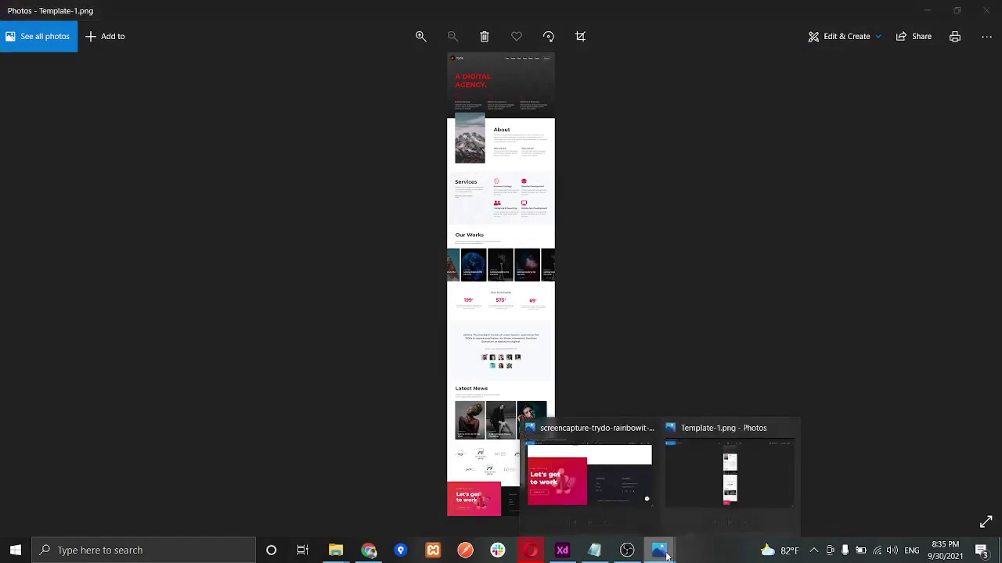
pyautogui.click(606, 470)
pyautogui.scroll(-5, 605, 325)
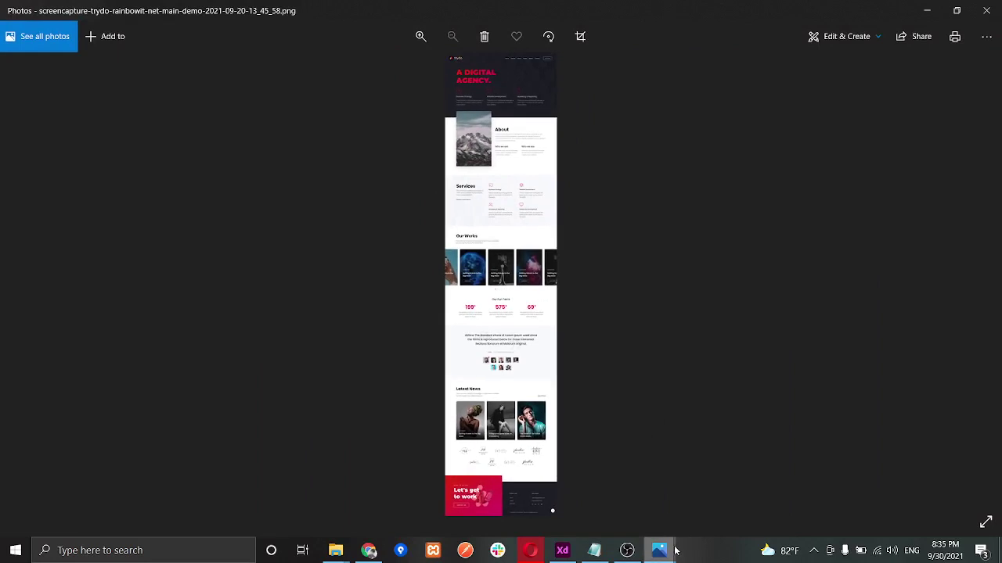
pyautogui.moveTo(659, 550)
pyautogui.click(603, 491)
pyautogui.click(690, 481)
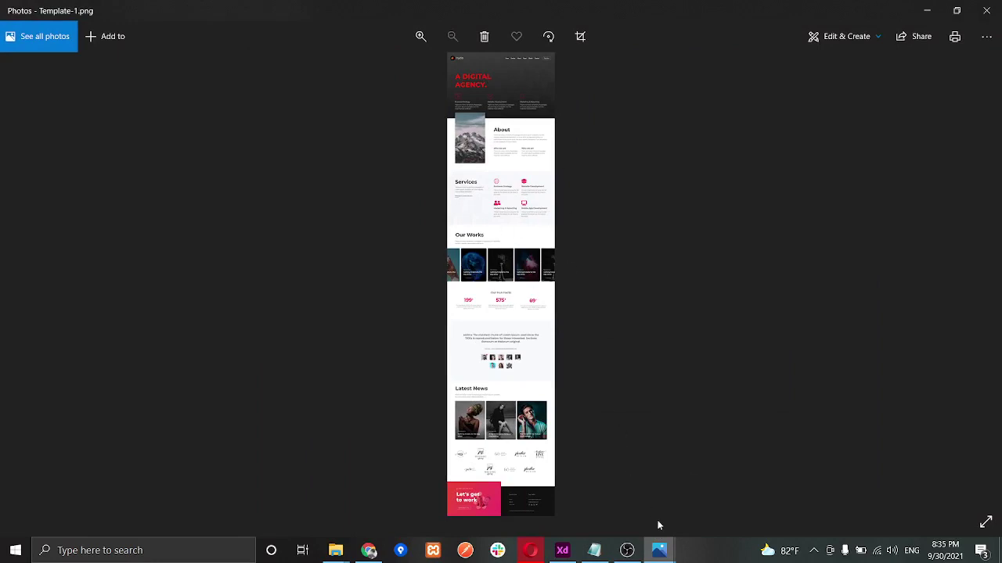
pyautogui.moveTo(659, 550)
pyautogui.click(649, 489)
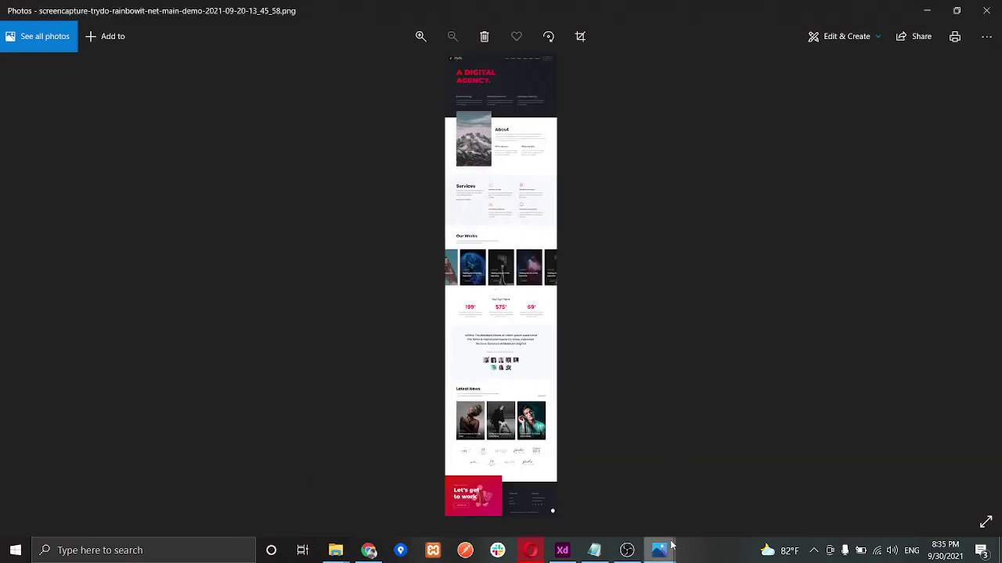
pyautogui.click(678, 480)
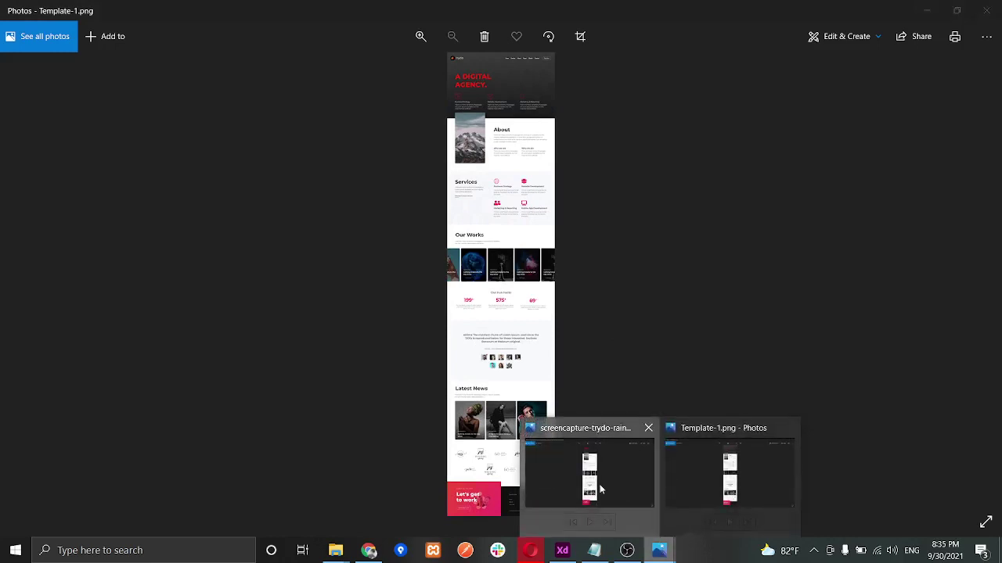
pyautogui.click(600, 490)
pyautogui.click(693, 490)
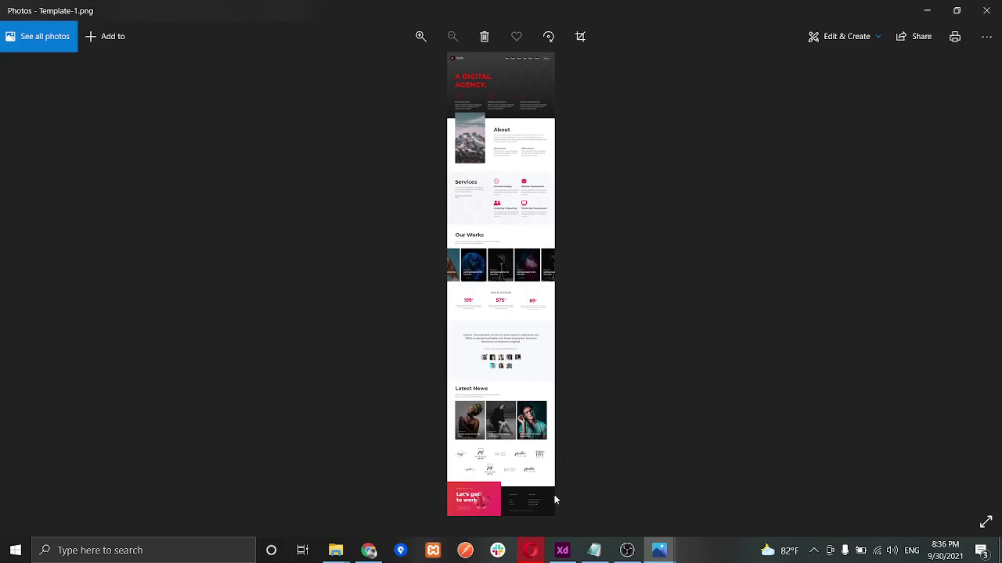
pyautogui.click(626, 550)
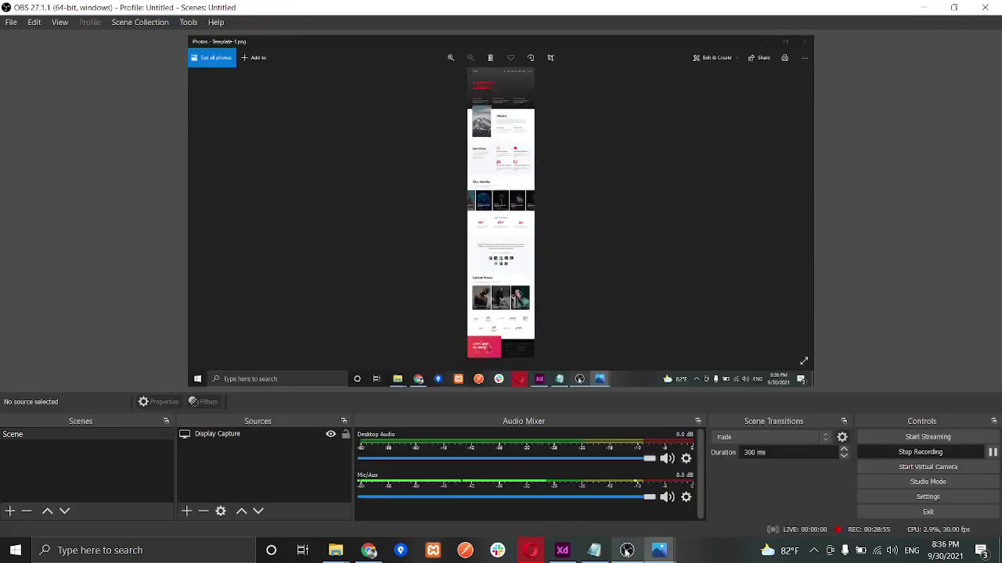